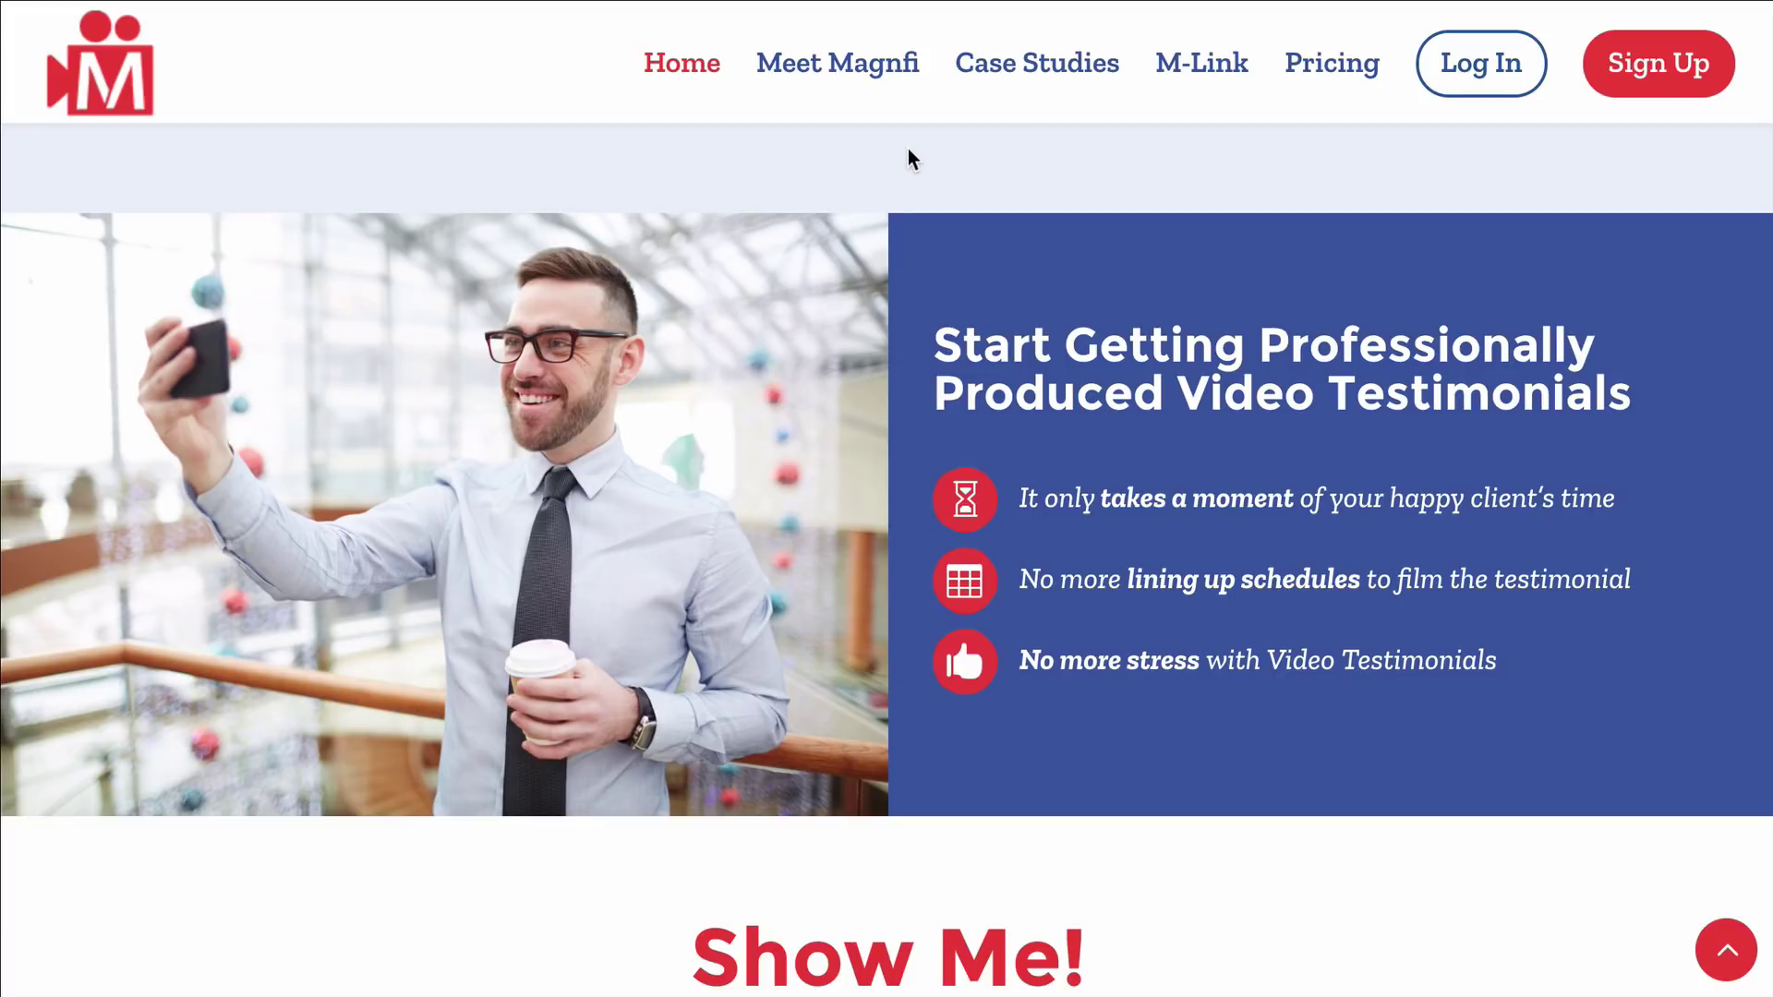
Scroll through the example page and highlight part of its headline
scroll(894, 168, down, 1)
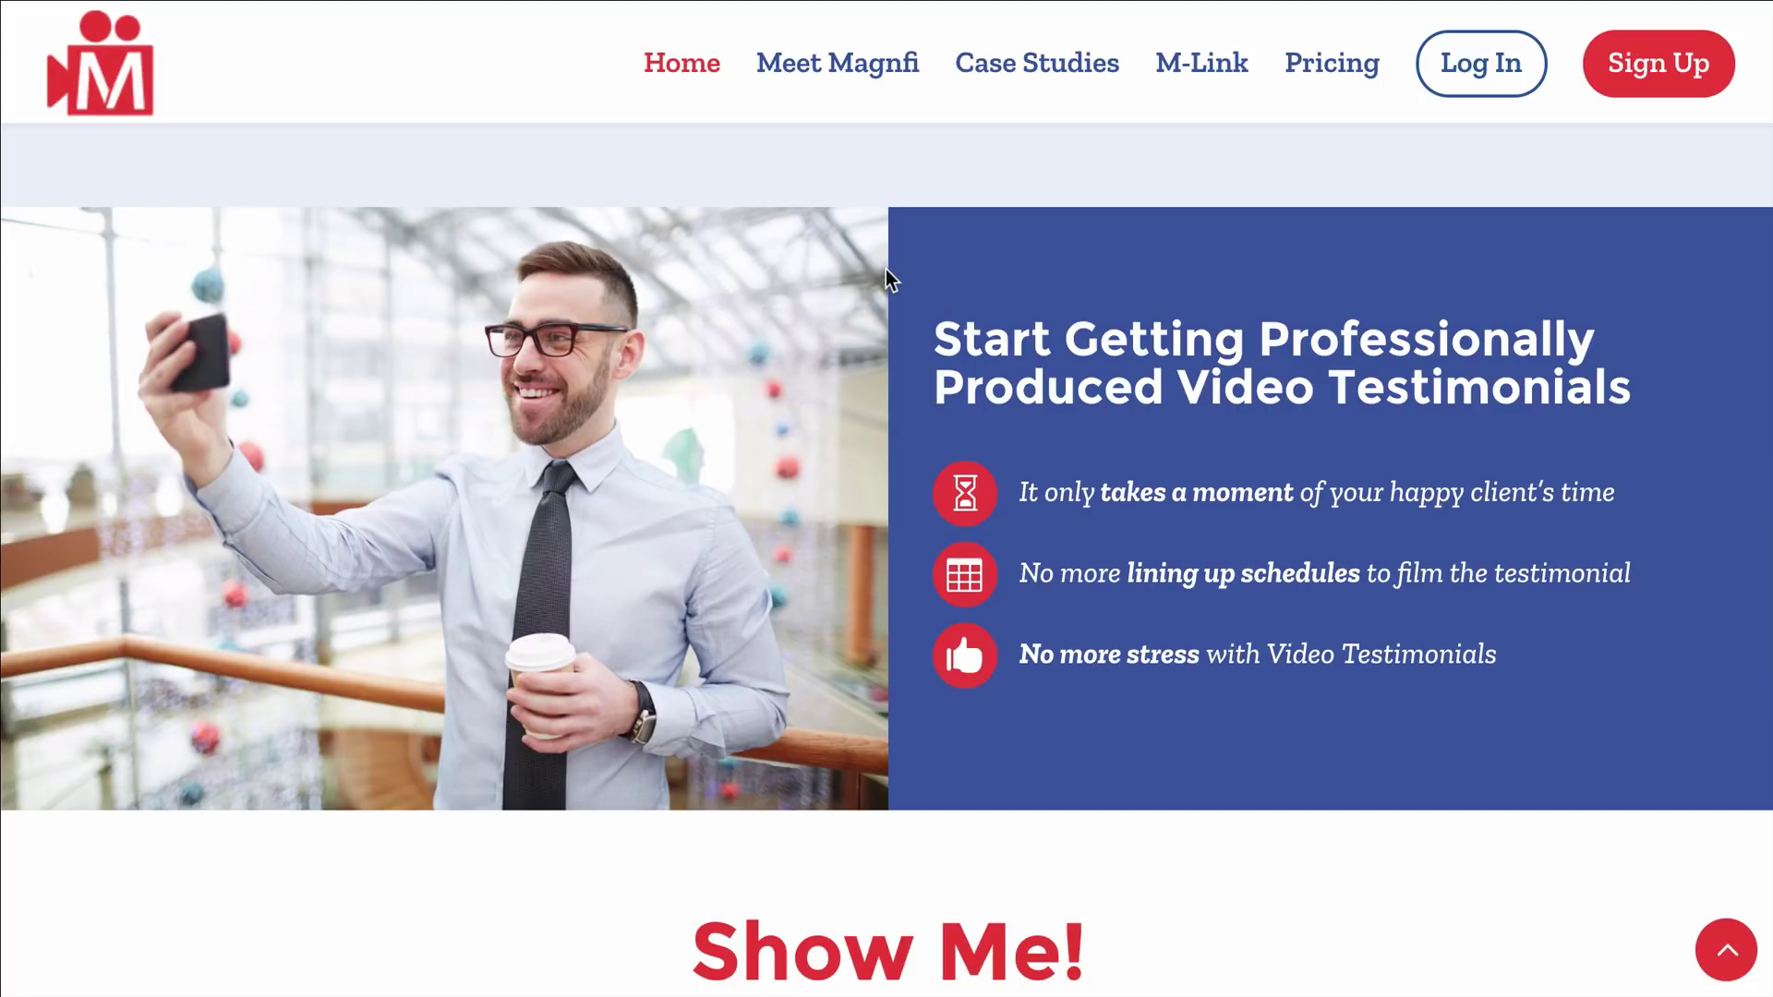
scroll(885, 269, up, 1)
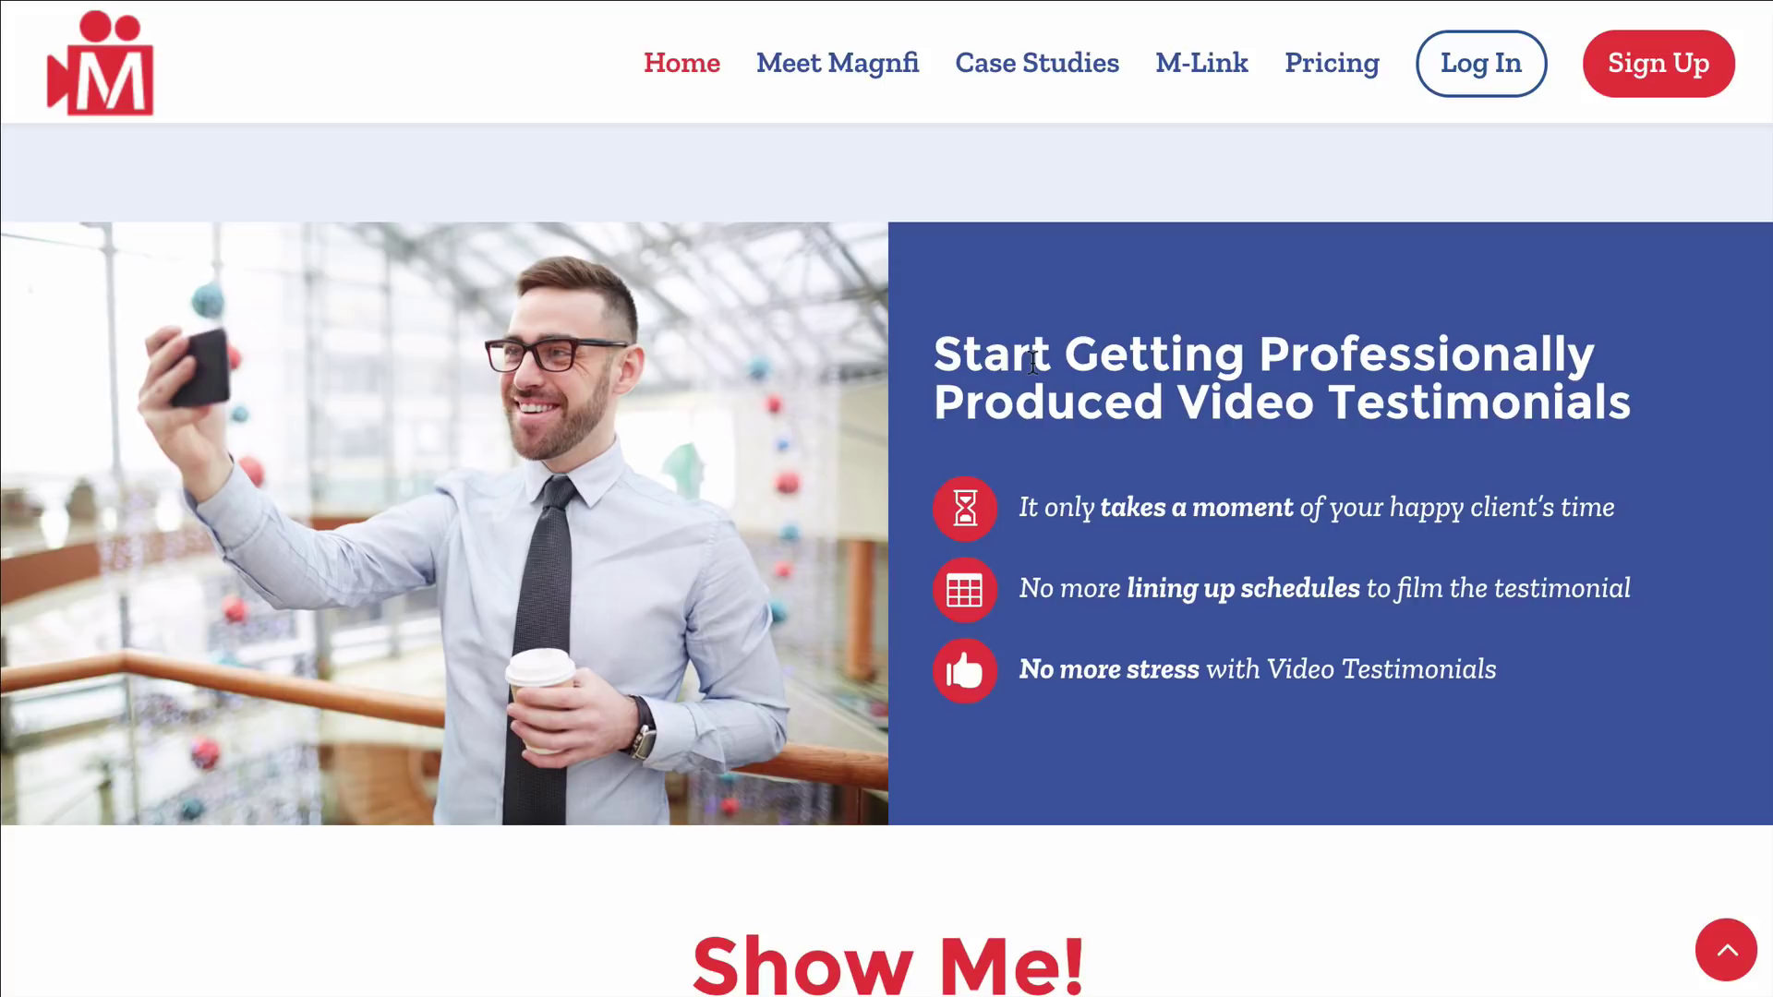
drag(945, 348, 1261, 402)
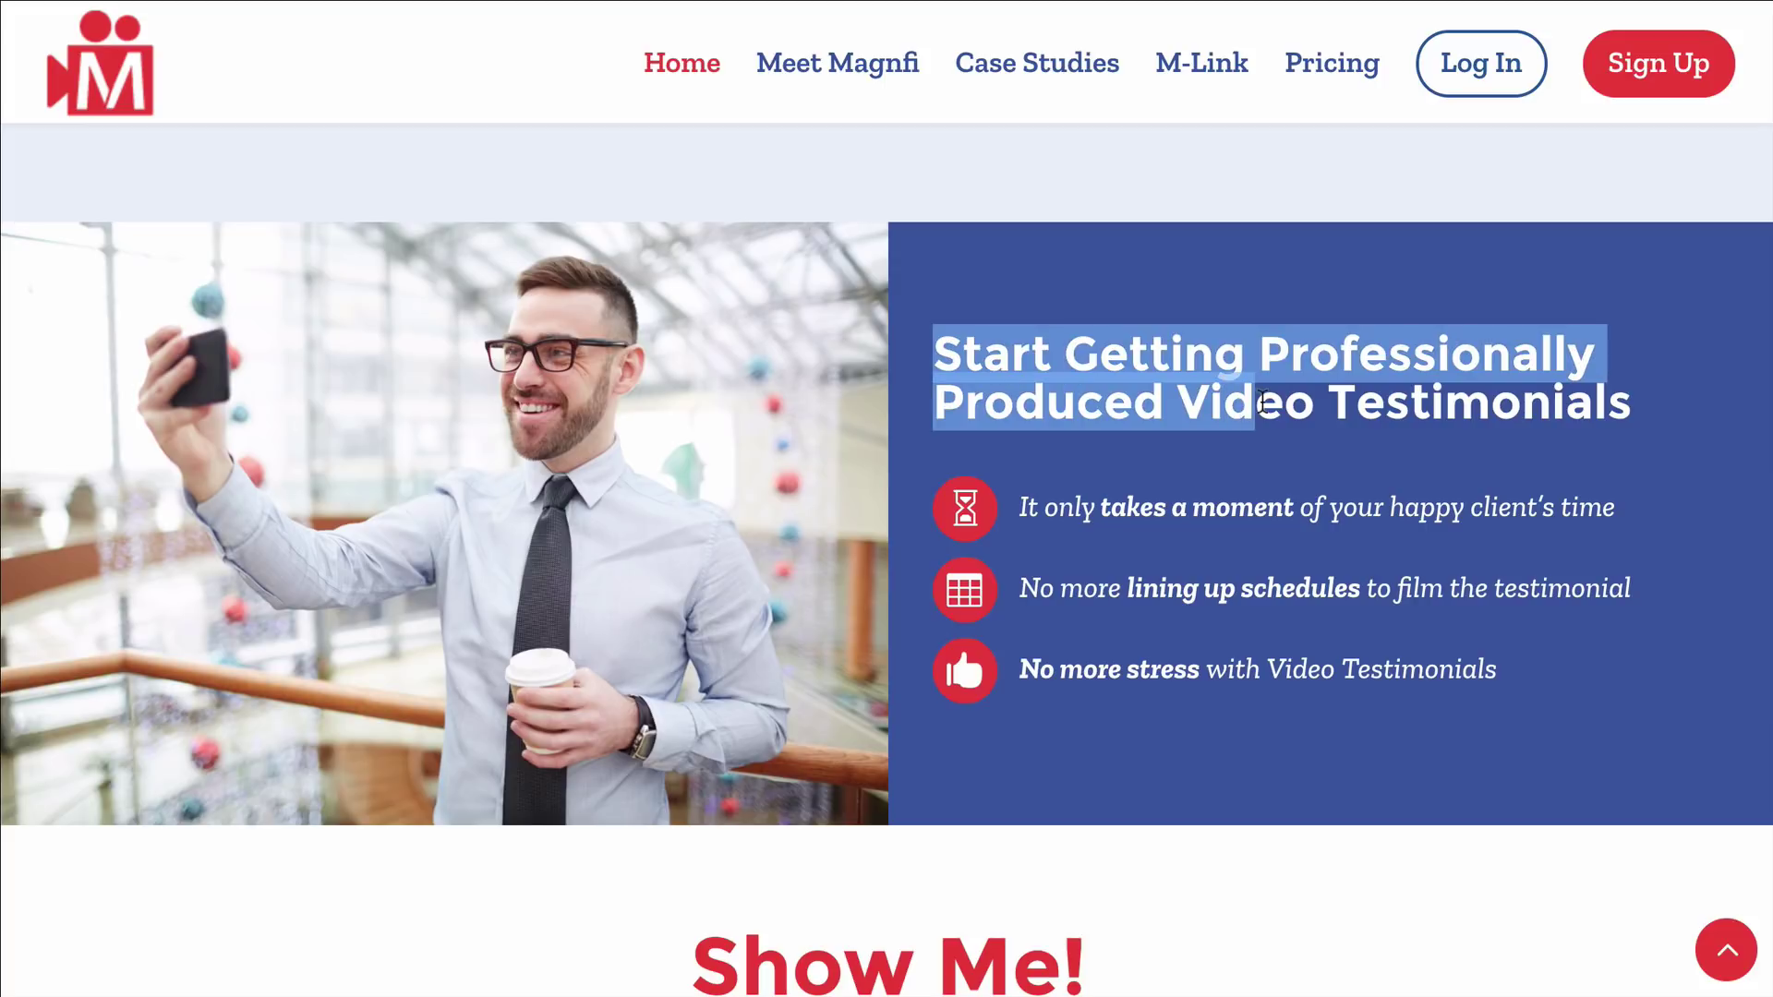
click(1254, 469)
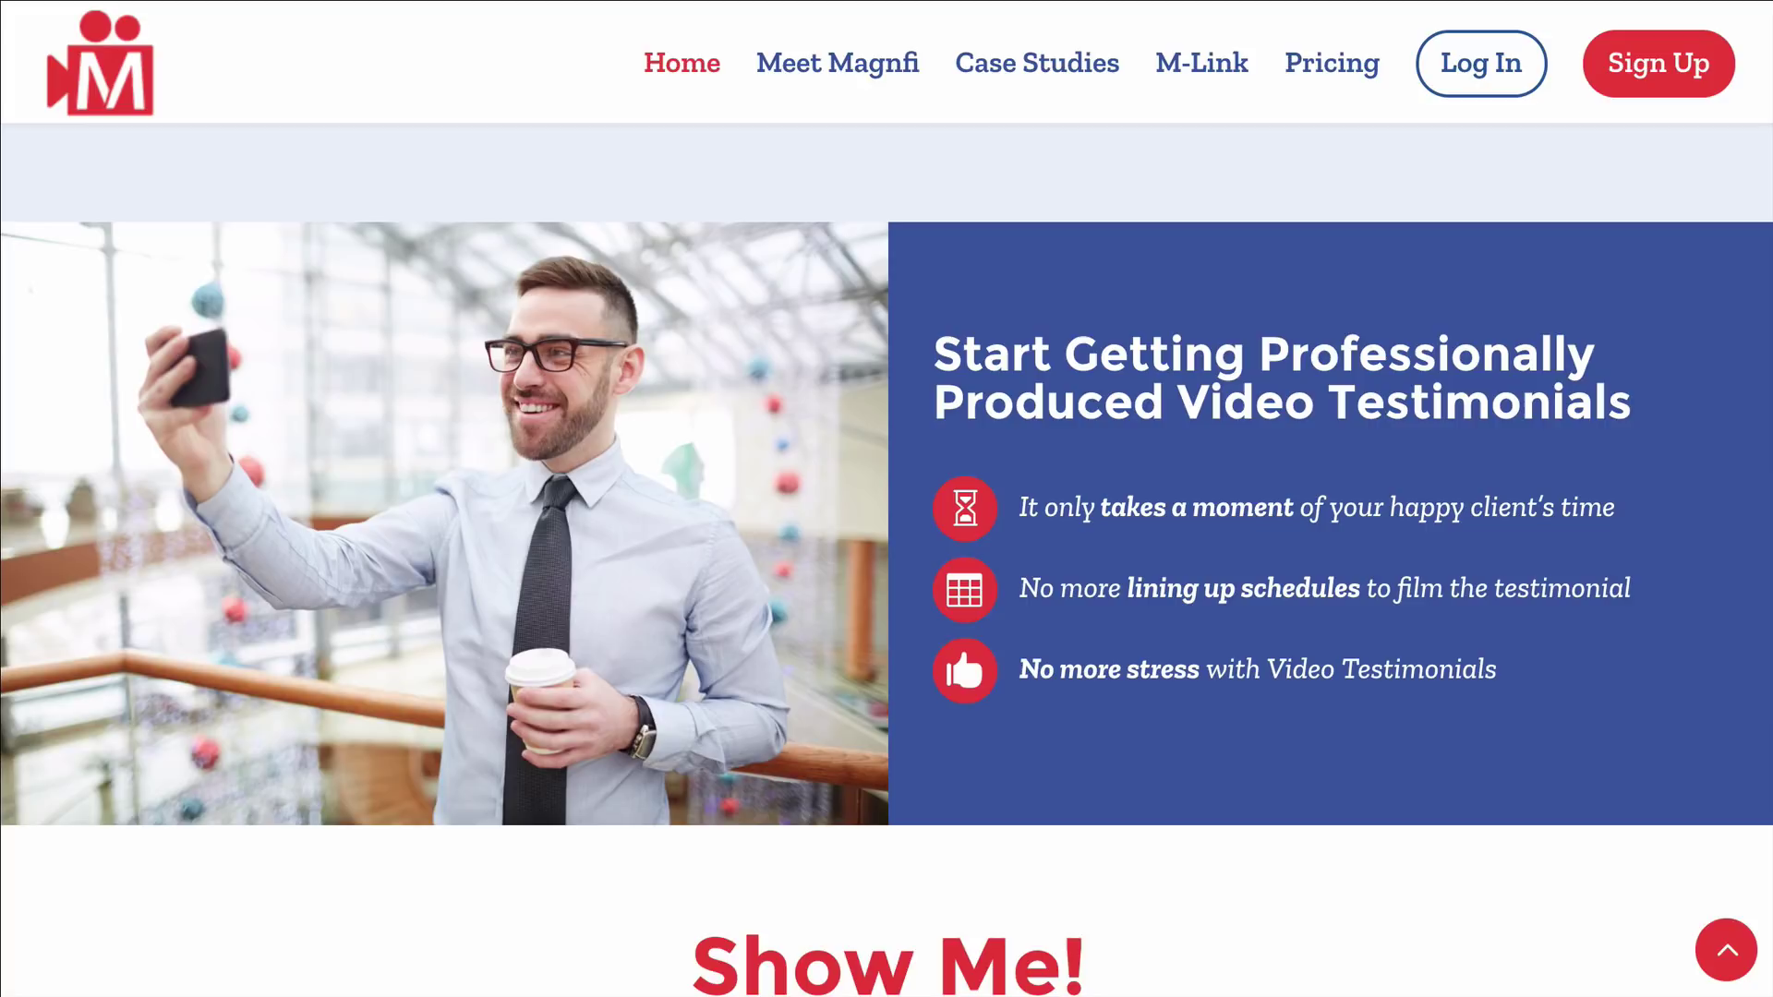
key(super+alt+i)
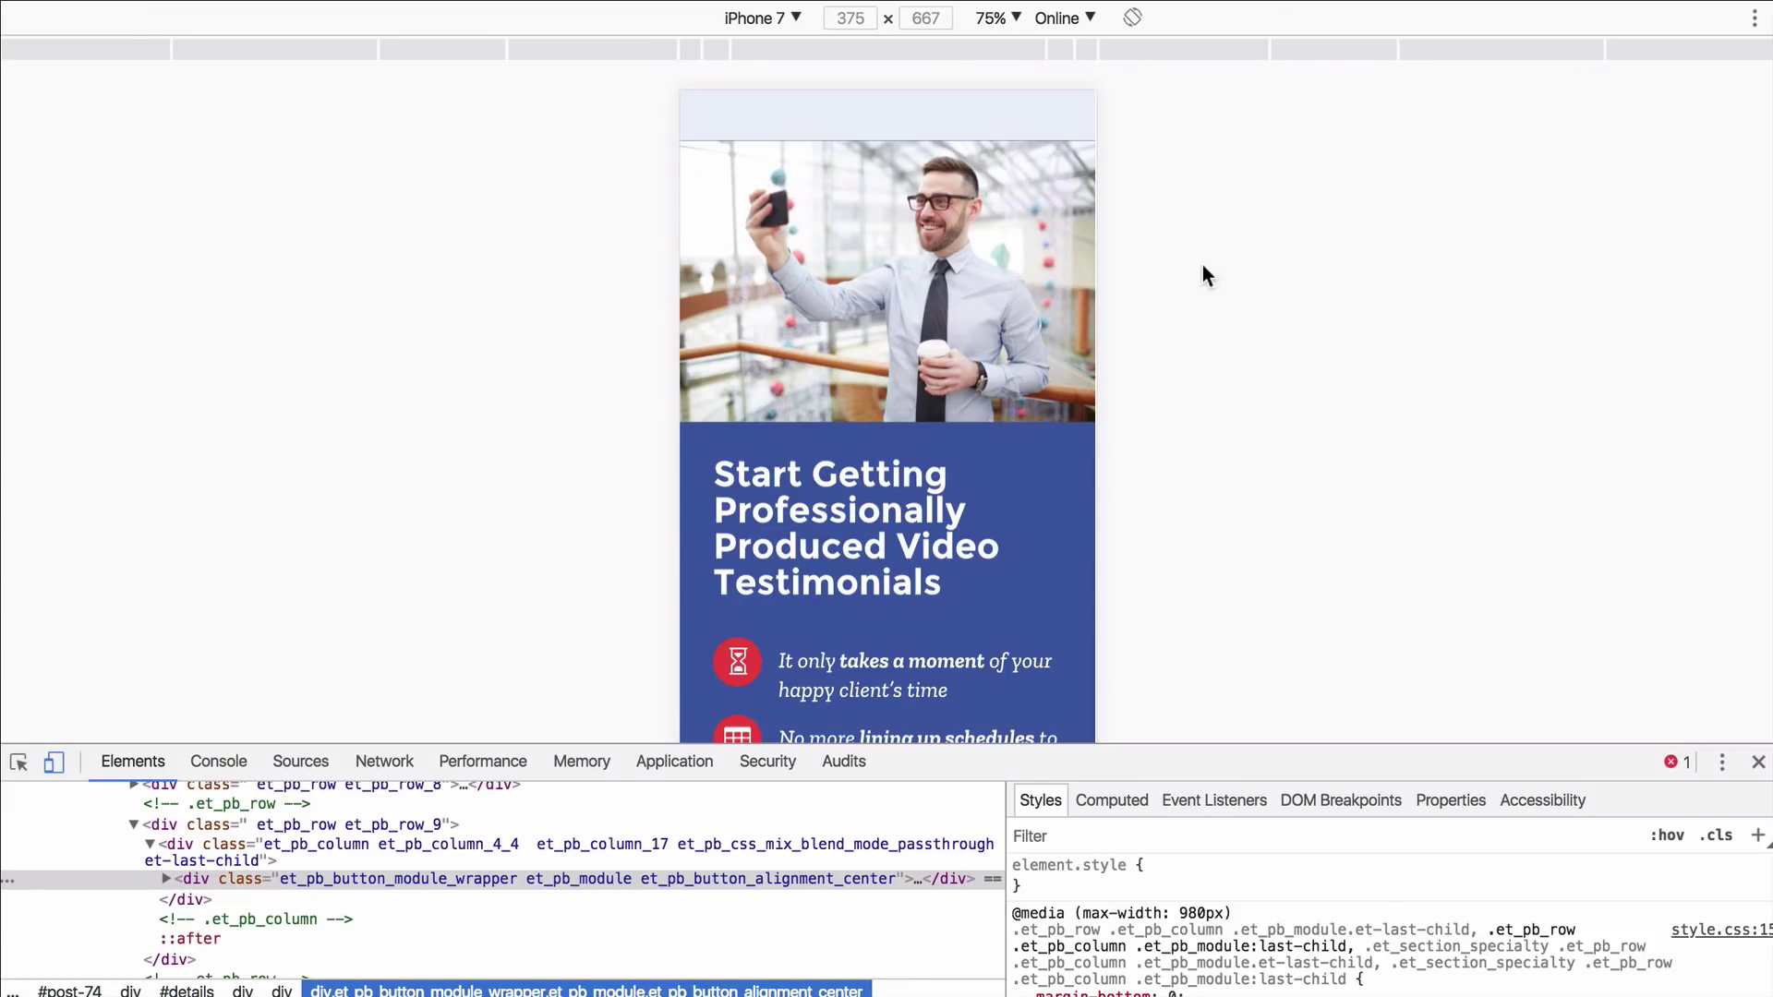
scroll(932, 317, down, 3)
scroll(931, 316, up, 3)
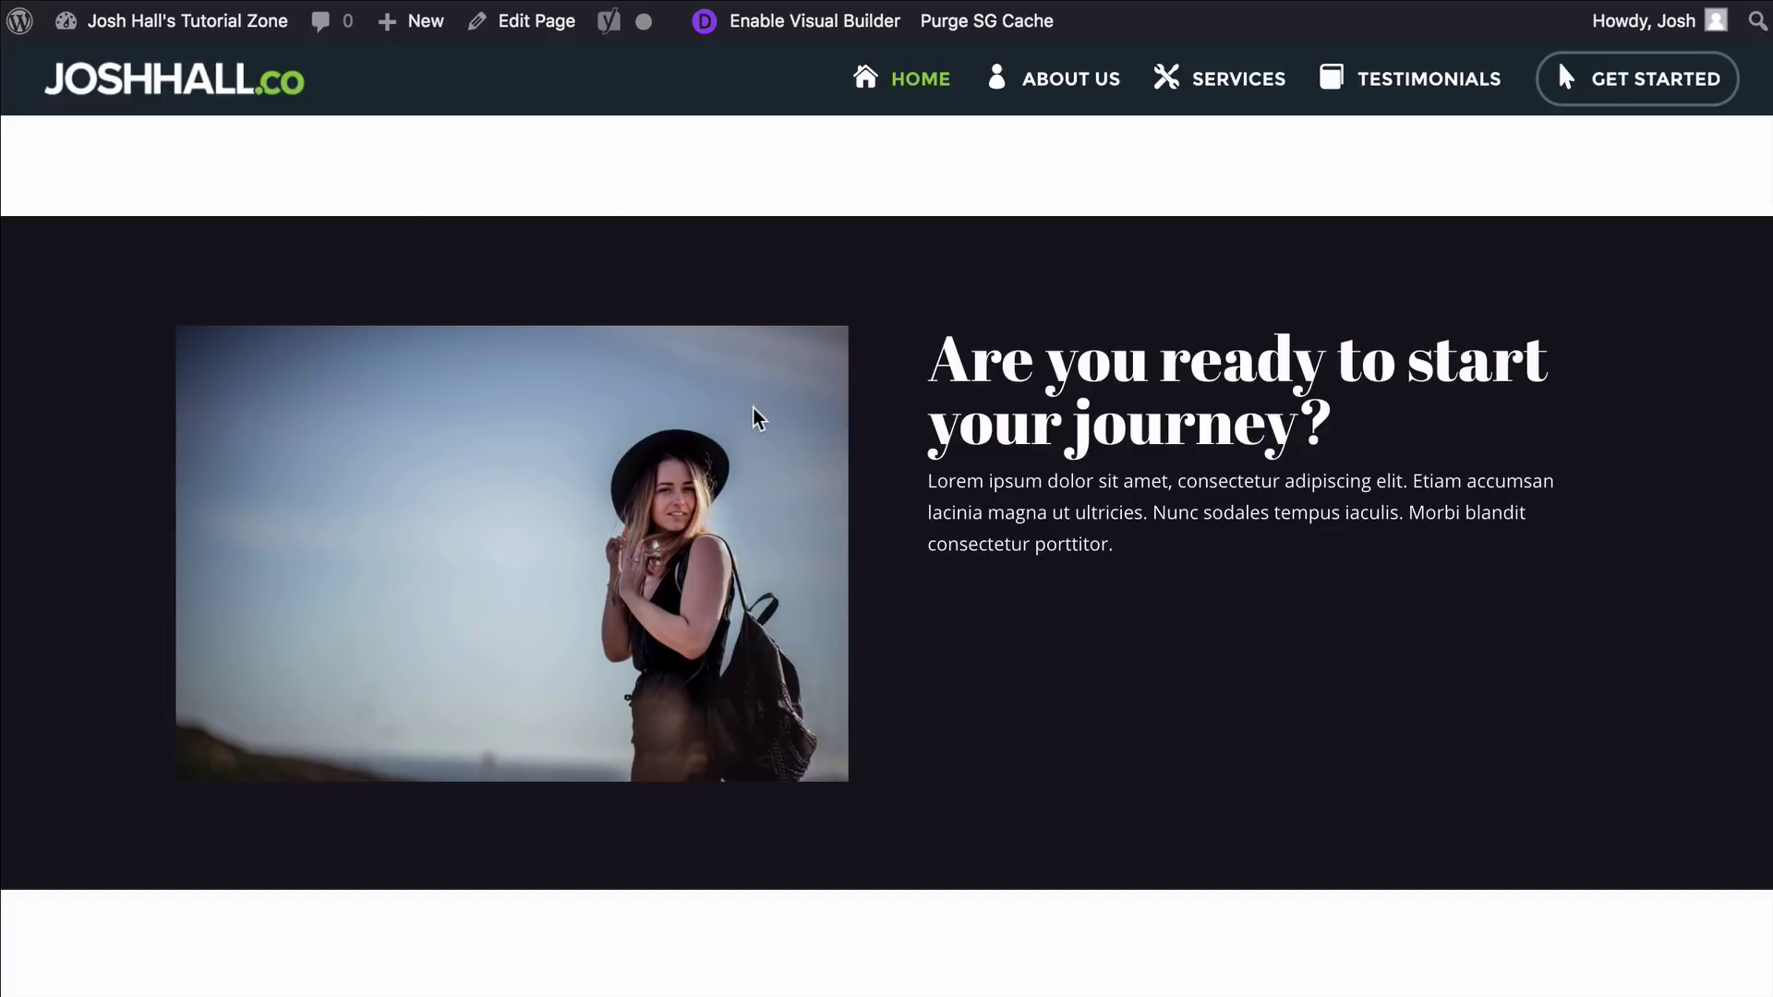
Switch the home page into the Divi Visual Builder
drag(934, 337, 1175, 546)
click(1120, 394)
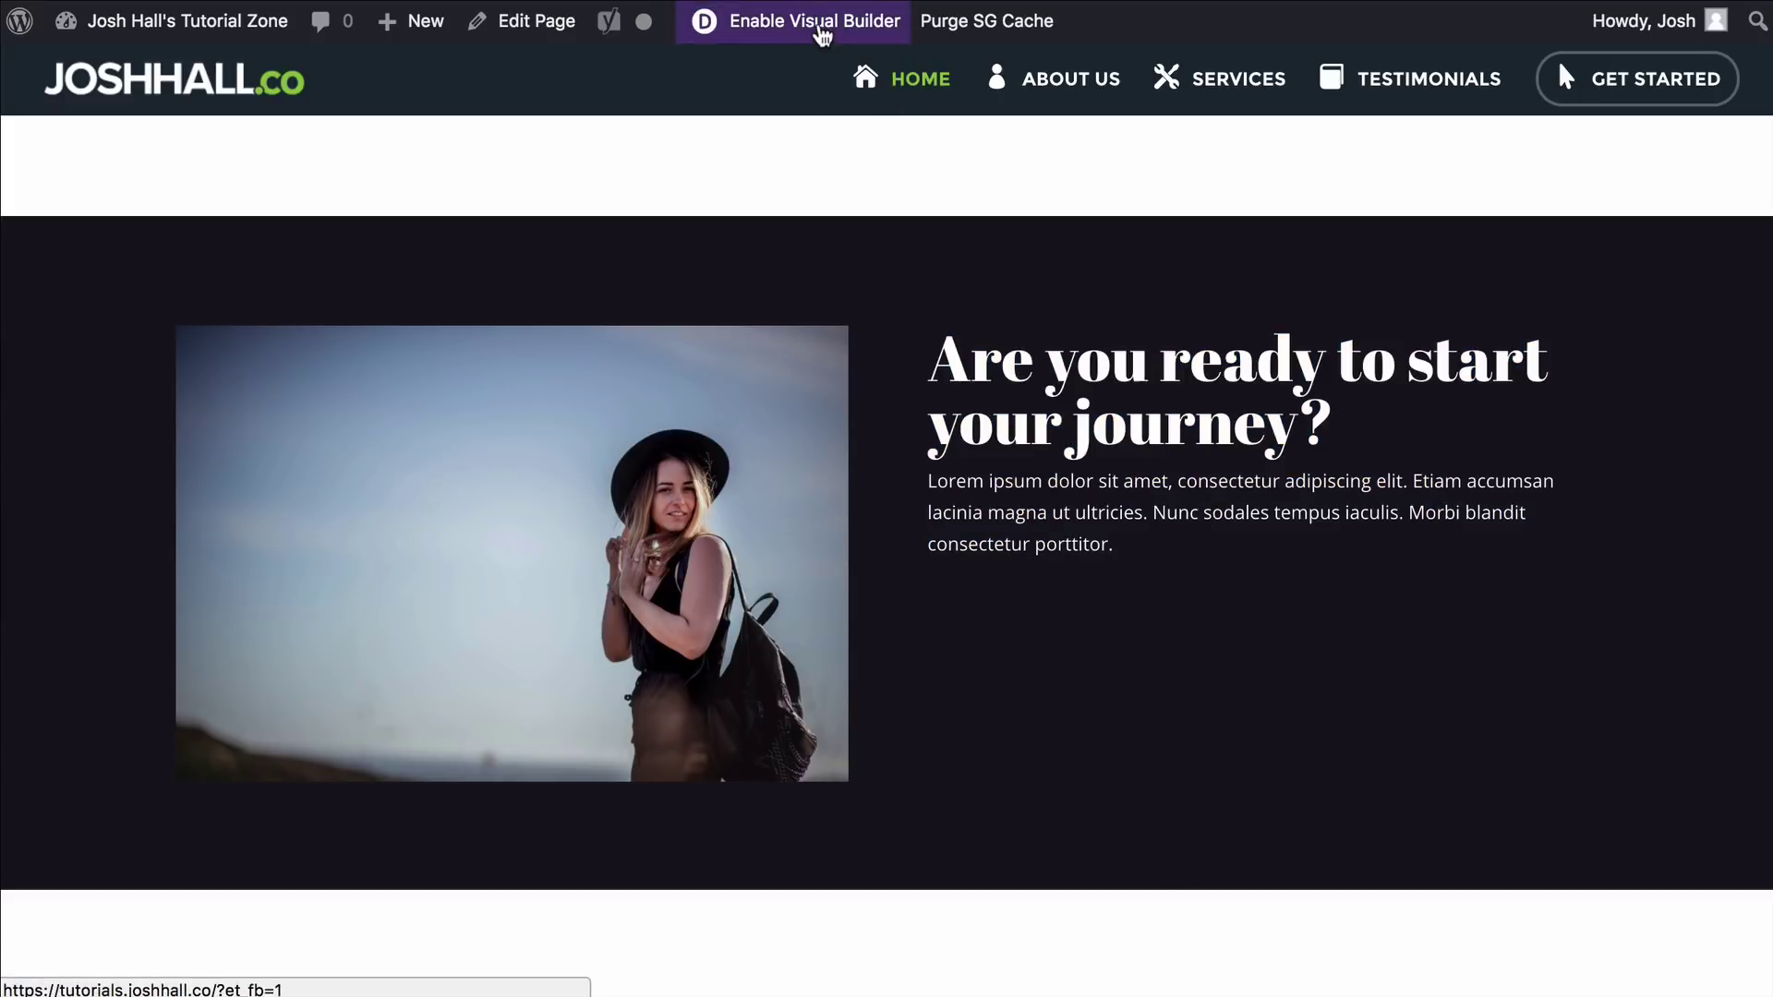
click(822, 28)
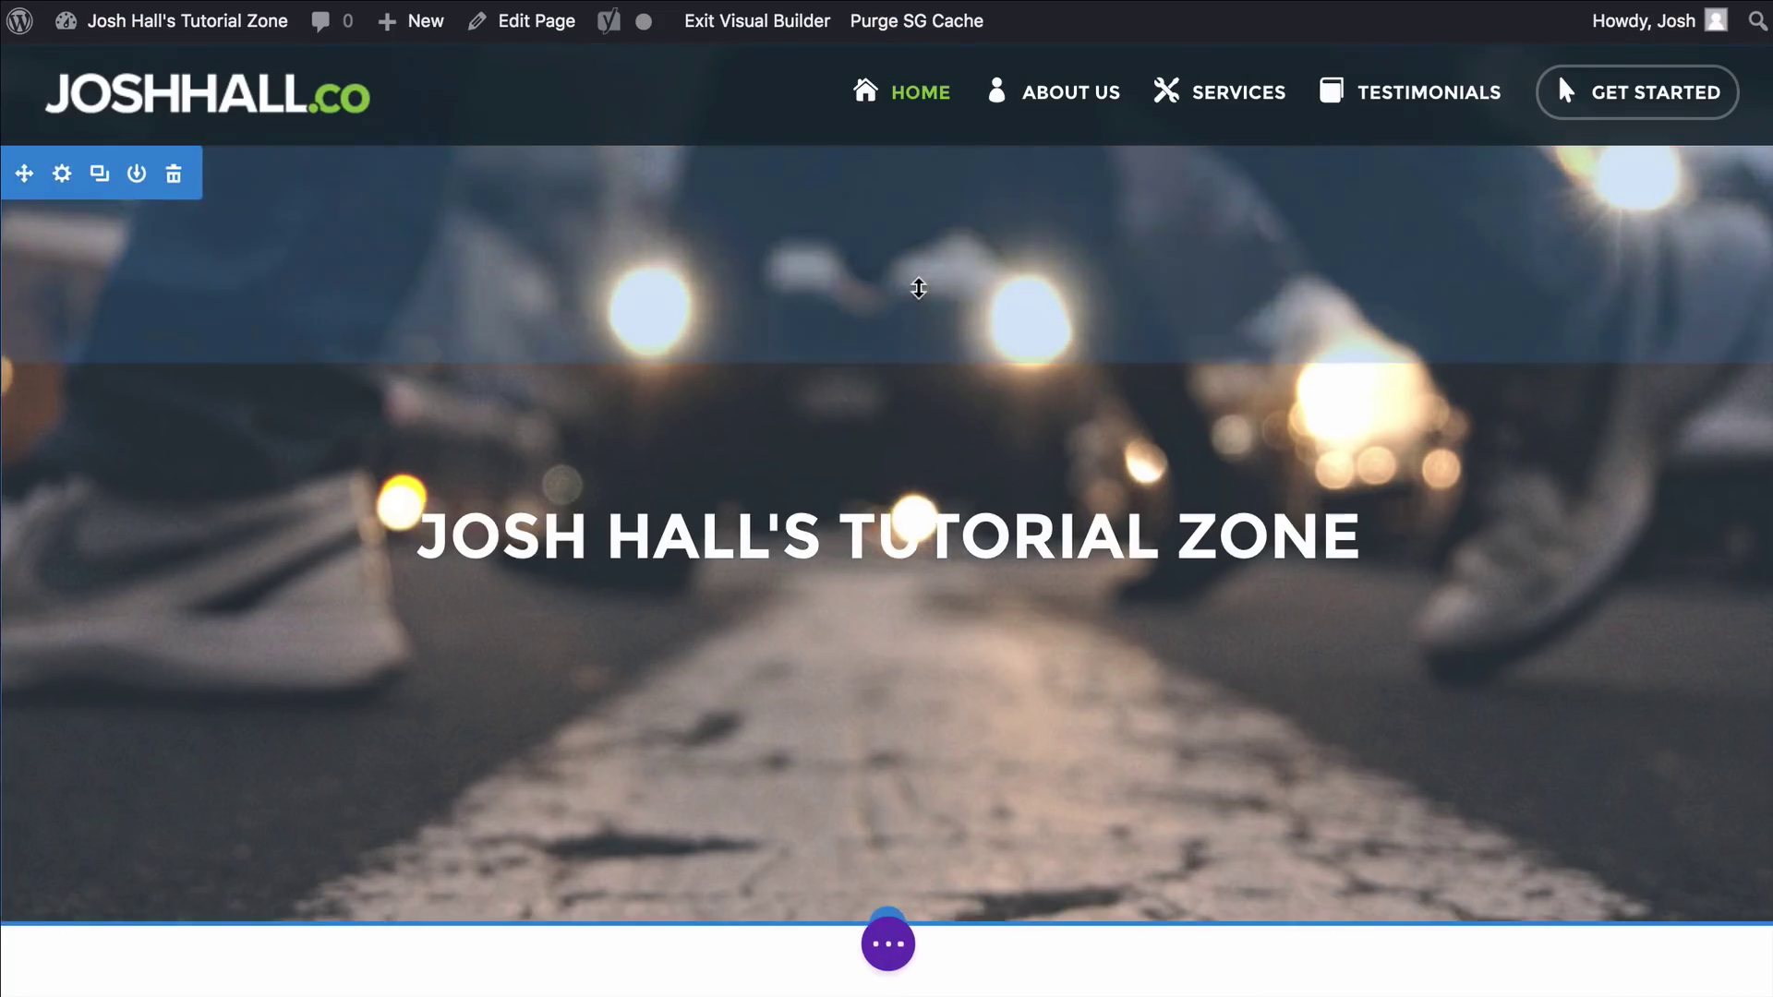
Scroll to the journey section and reveal the page-wide builder options
scroll(896, 325, down, 10)
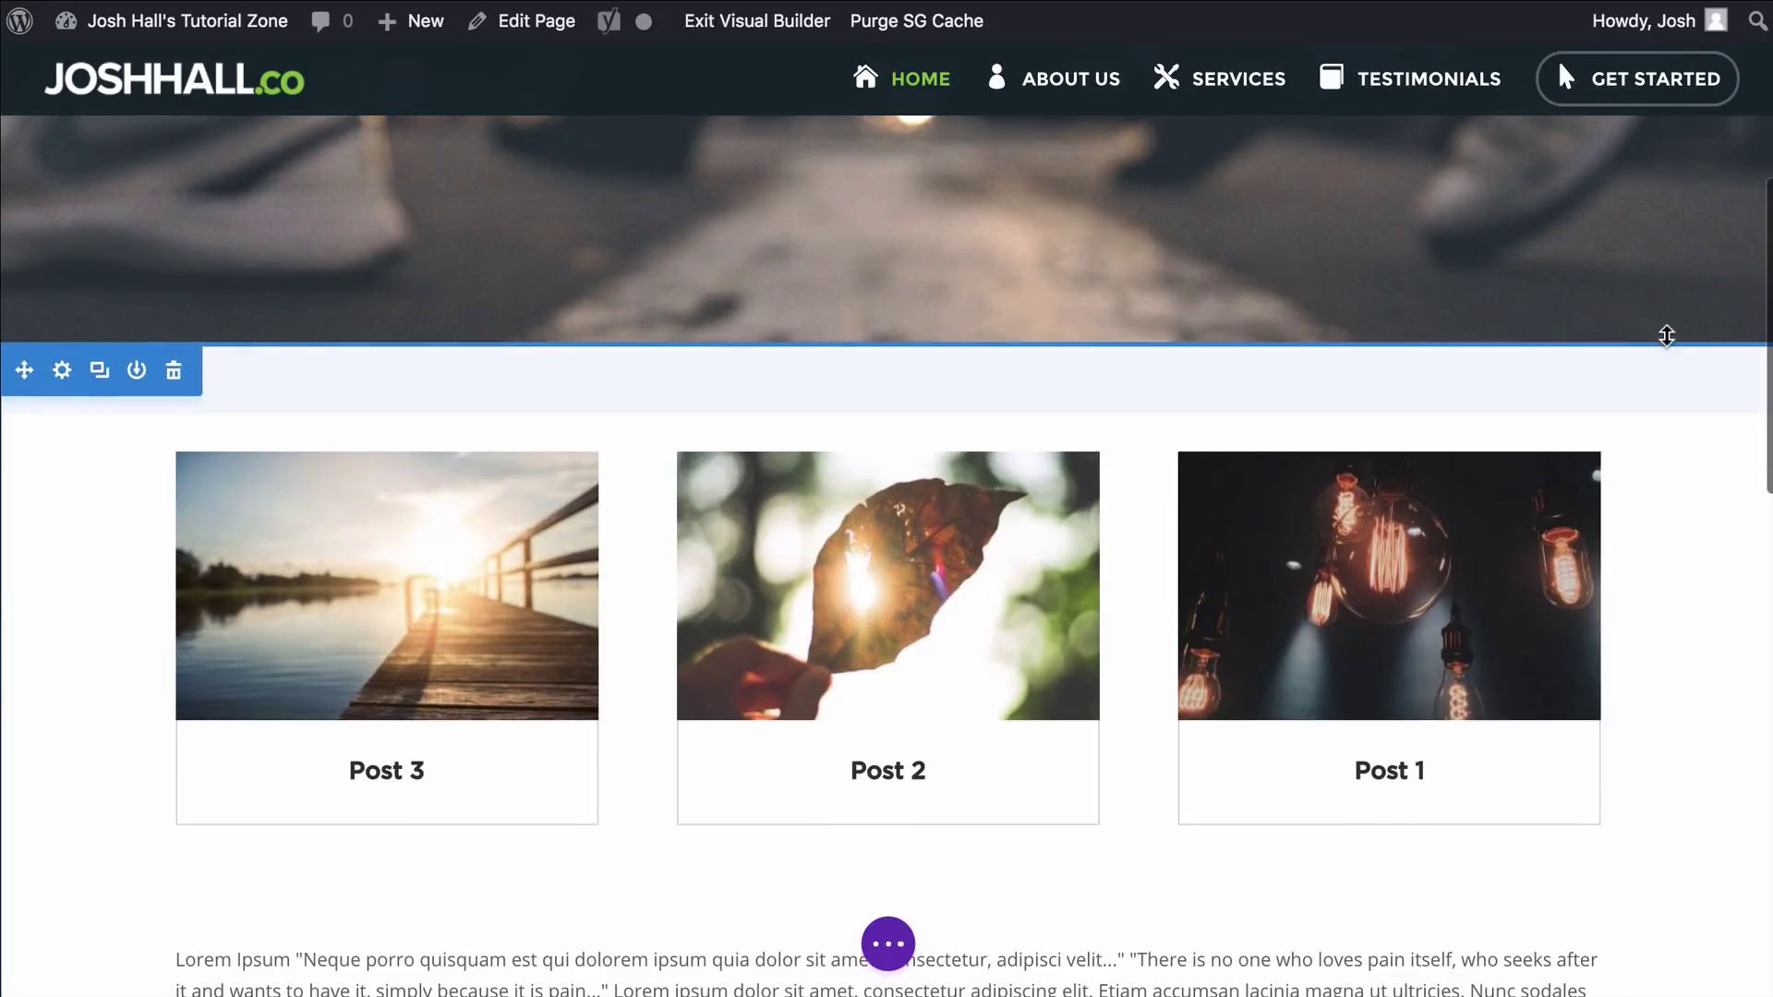
scroll(1667, 336, down, 8)
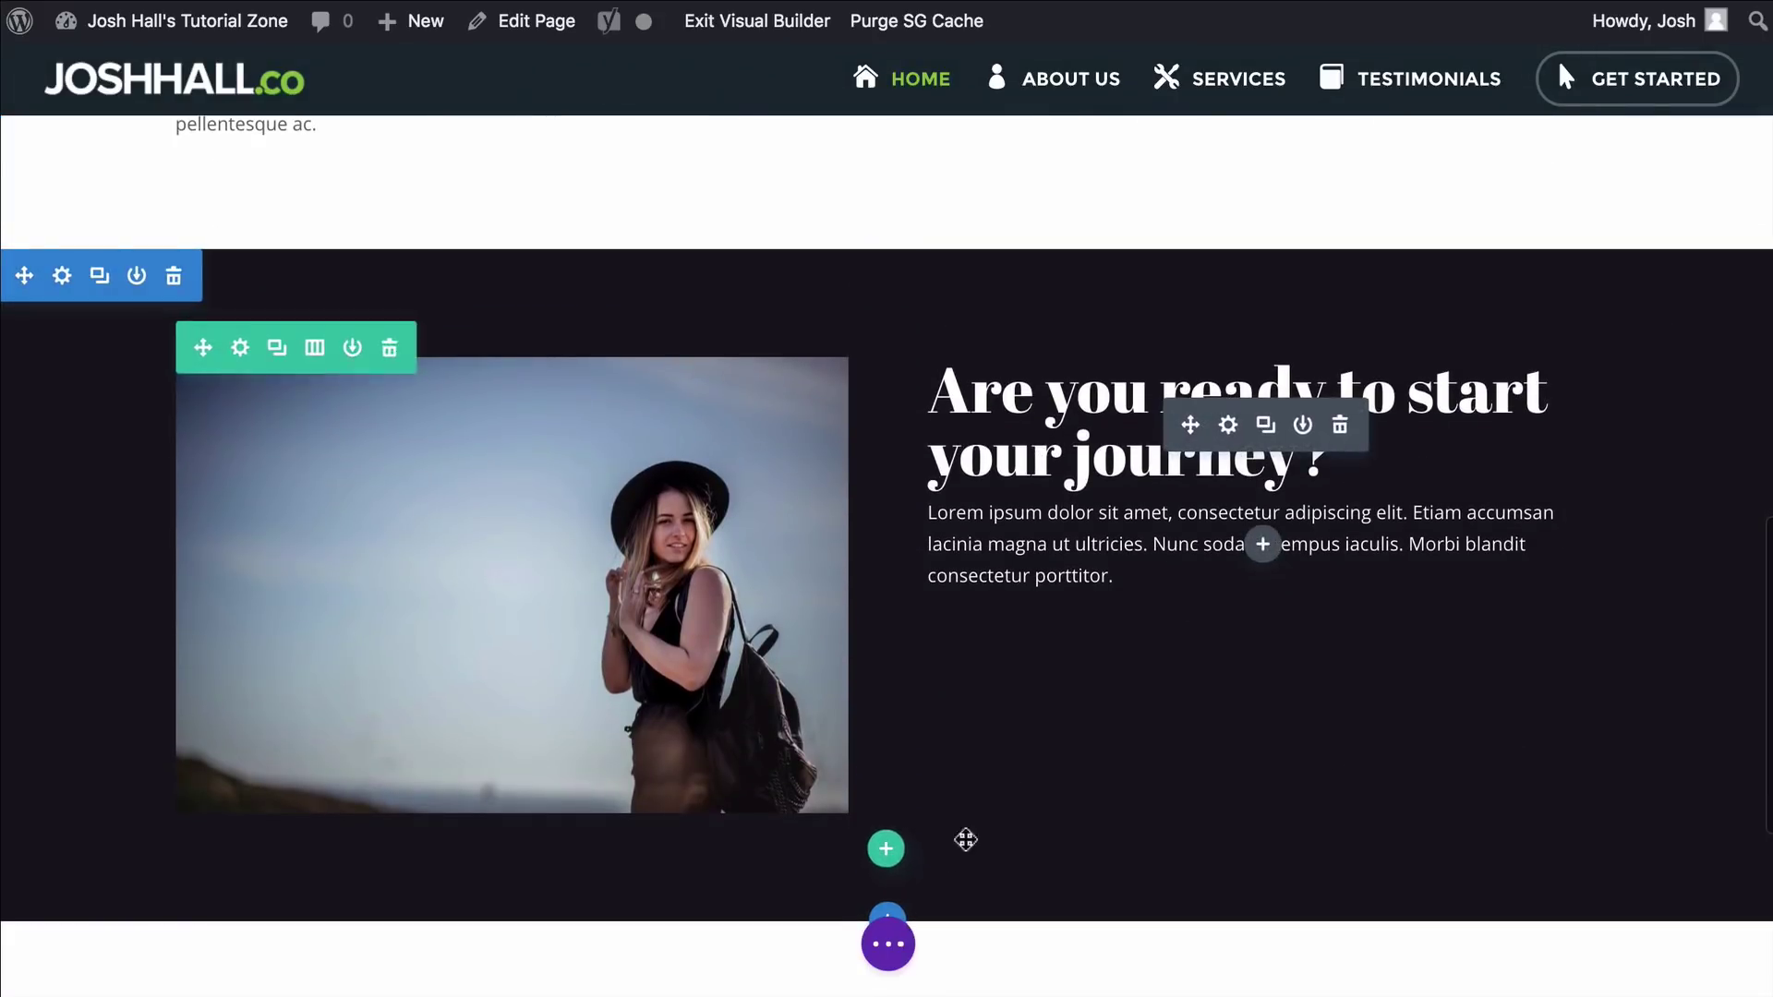
click(888, 944)
scroll(930, 635, down, 2)
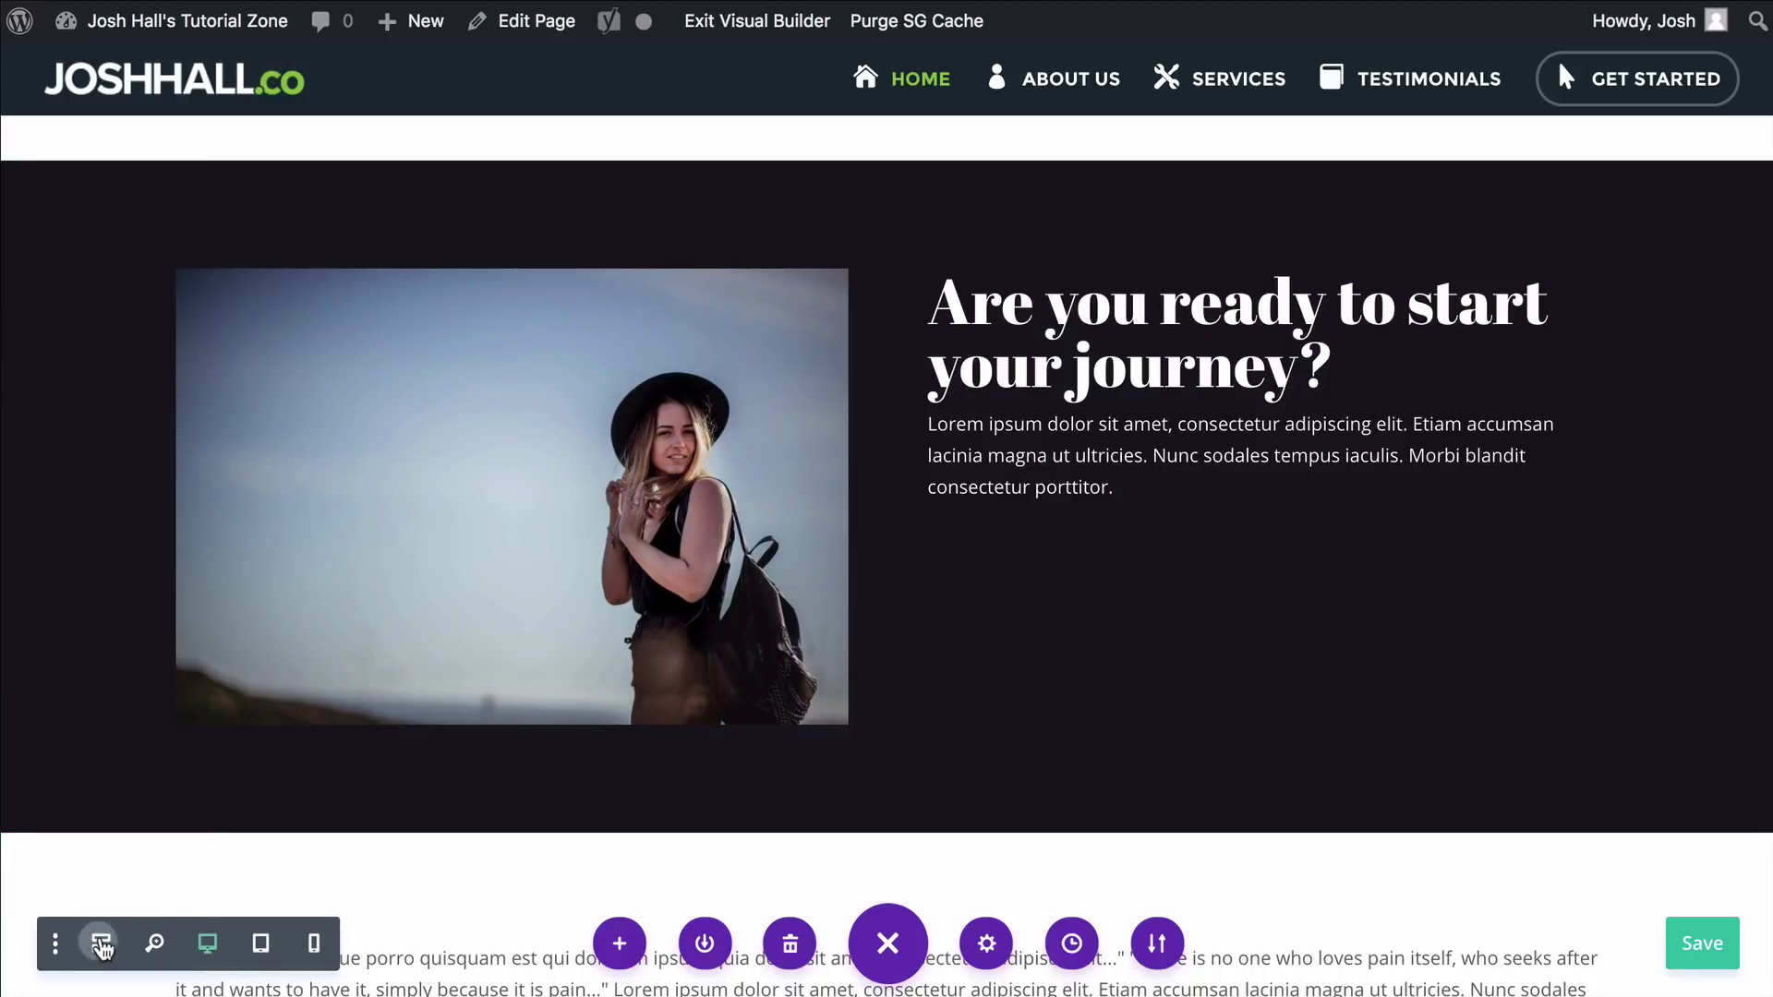
click(101, 943)
scroll(1097, 480, up, 2)
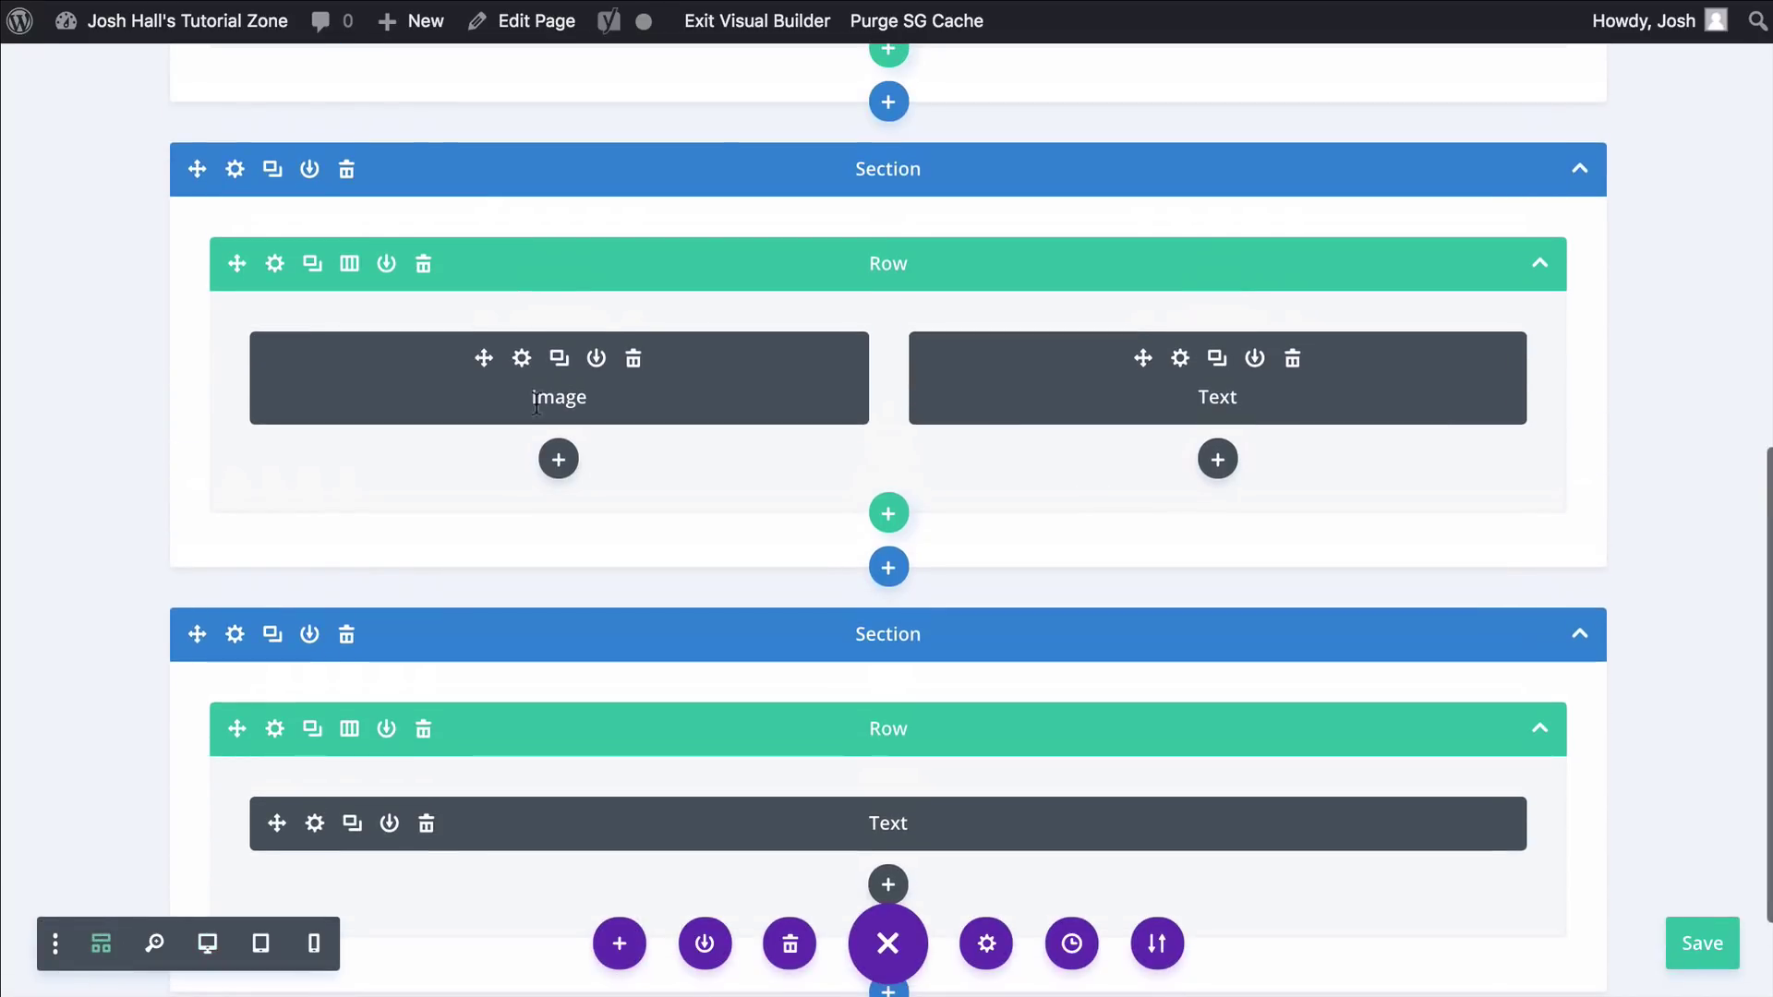
scroll(1054, 315, up, 1)
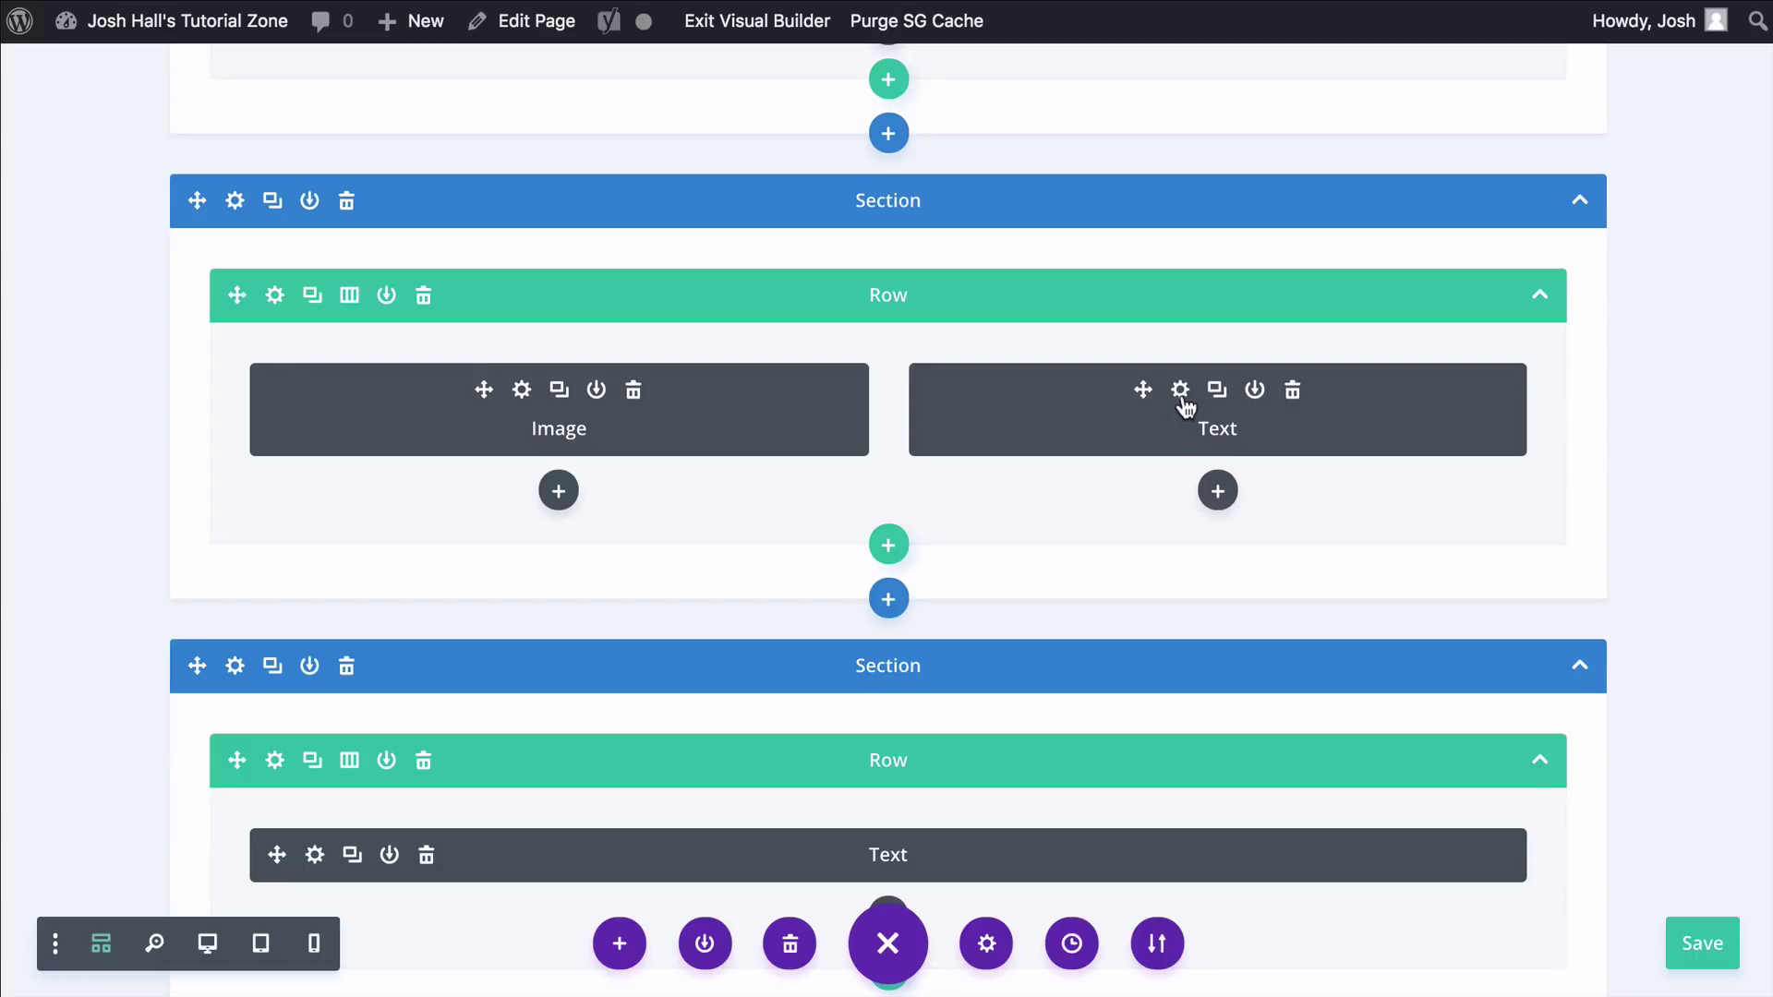
click(100, 942)
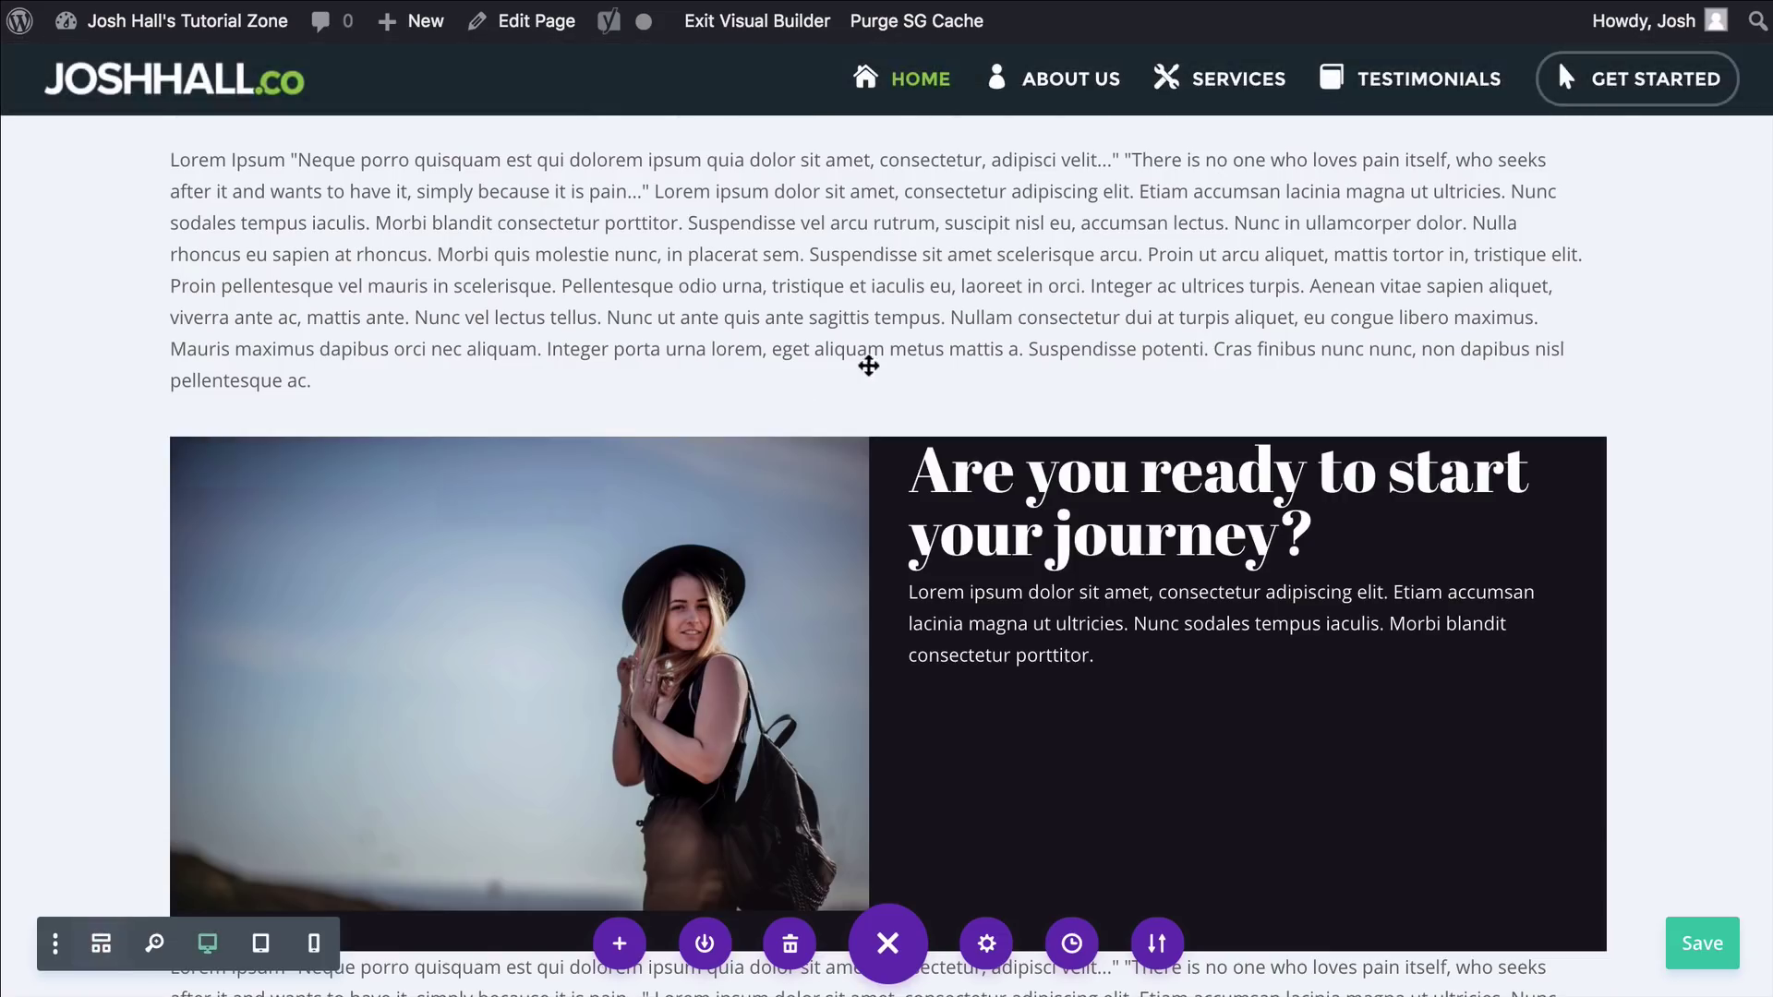
scroll(1128, 302, down, 9)
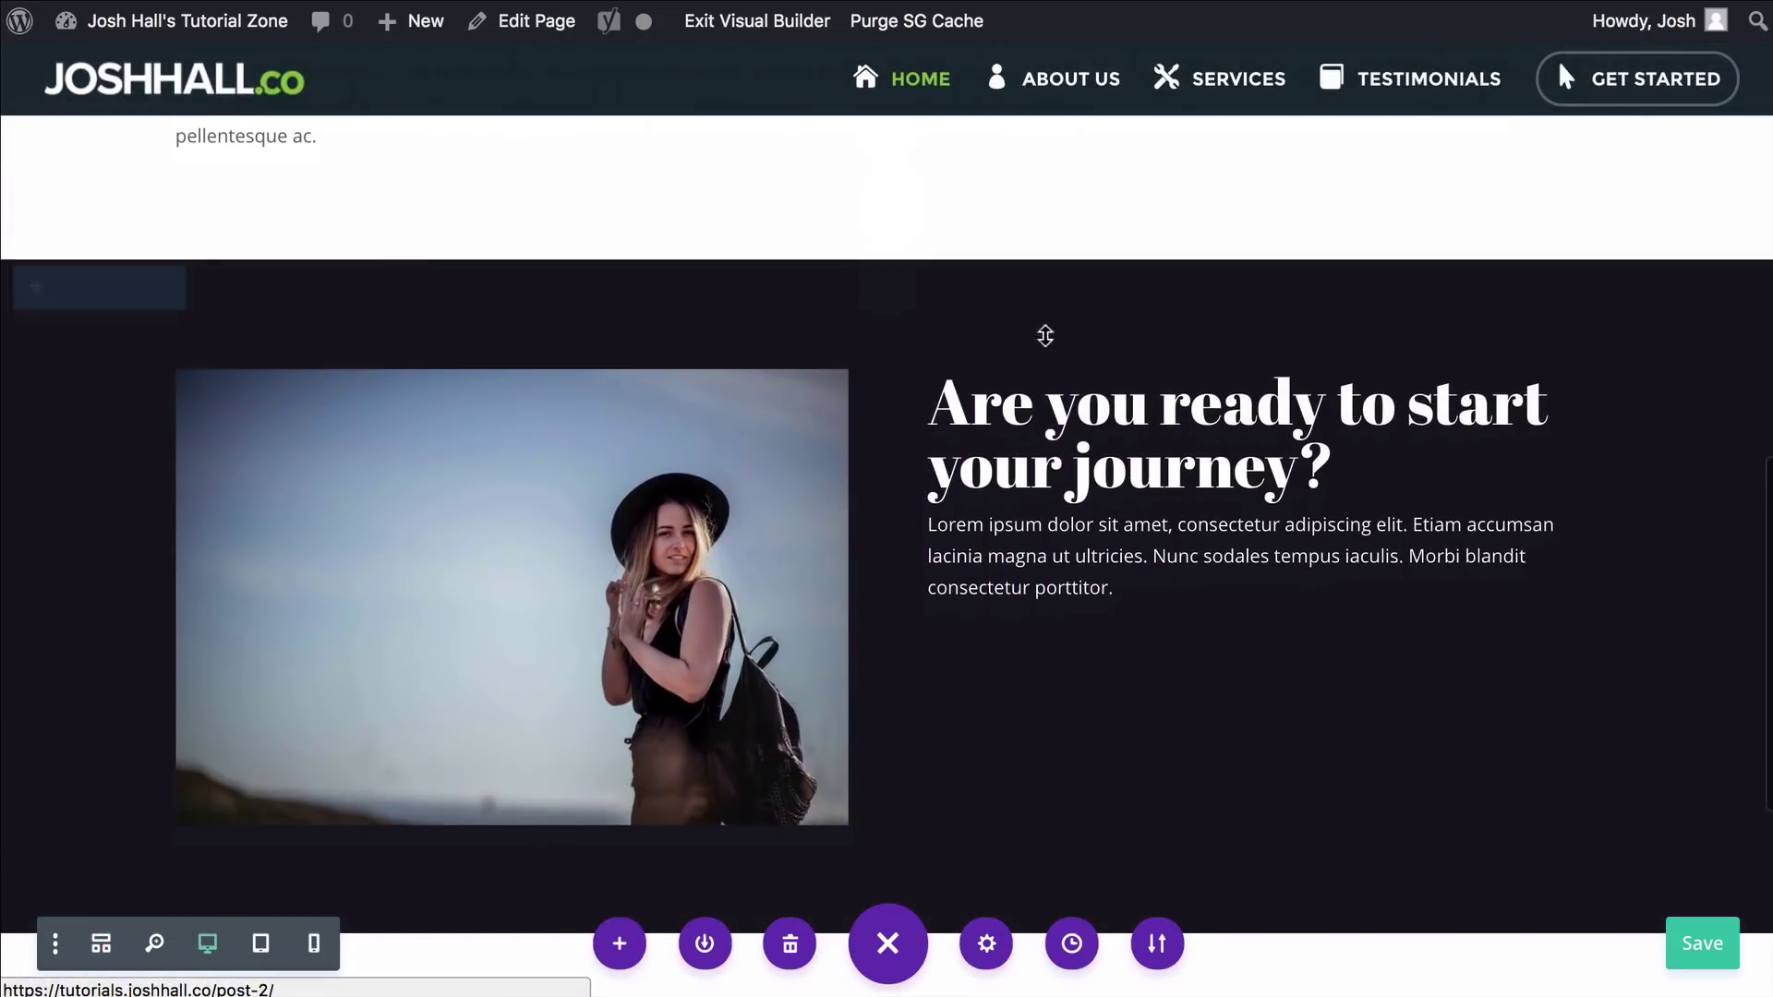
mouse_move(263, 346)
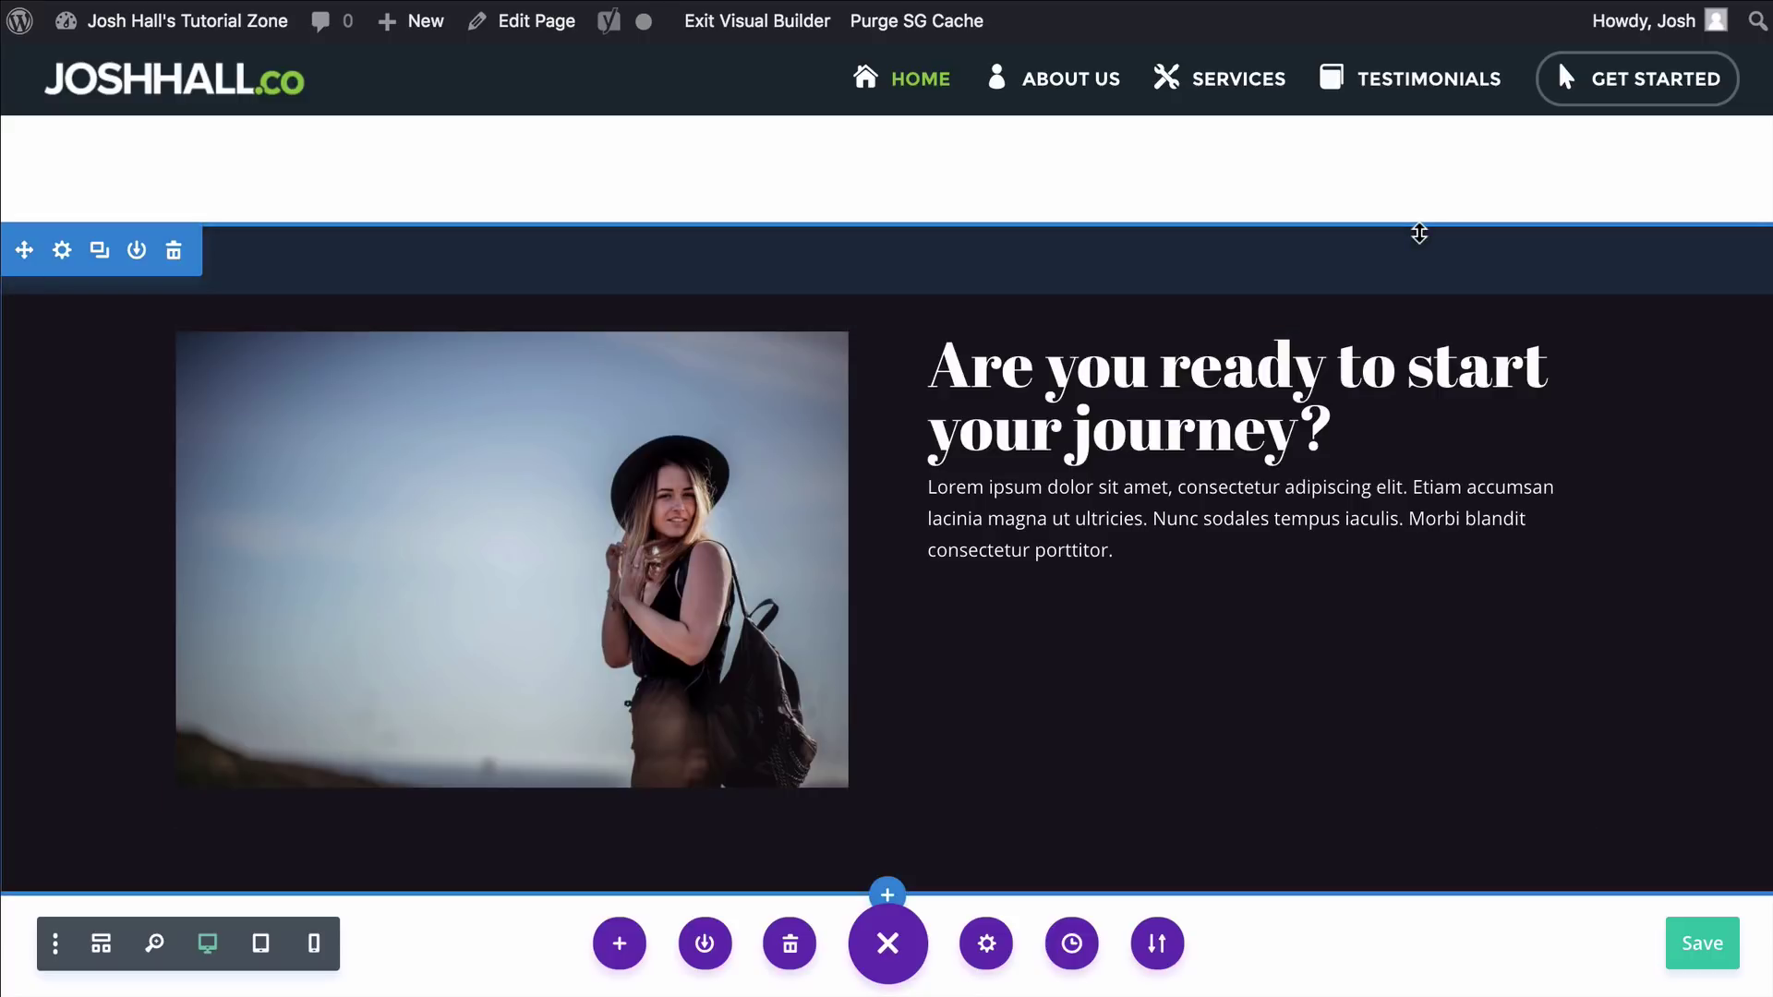
Drag the section and row top padding handles up to shrink the space above the photo
drag(1419, 232, 1416, 123)
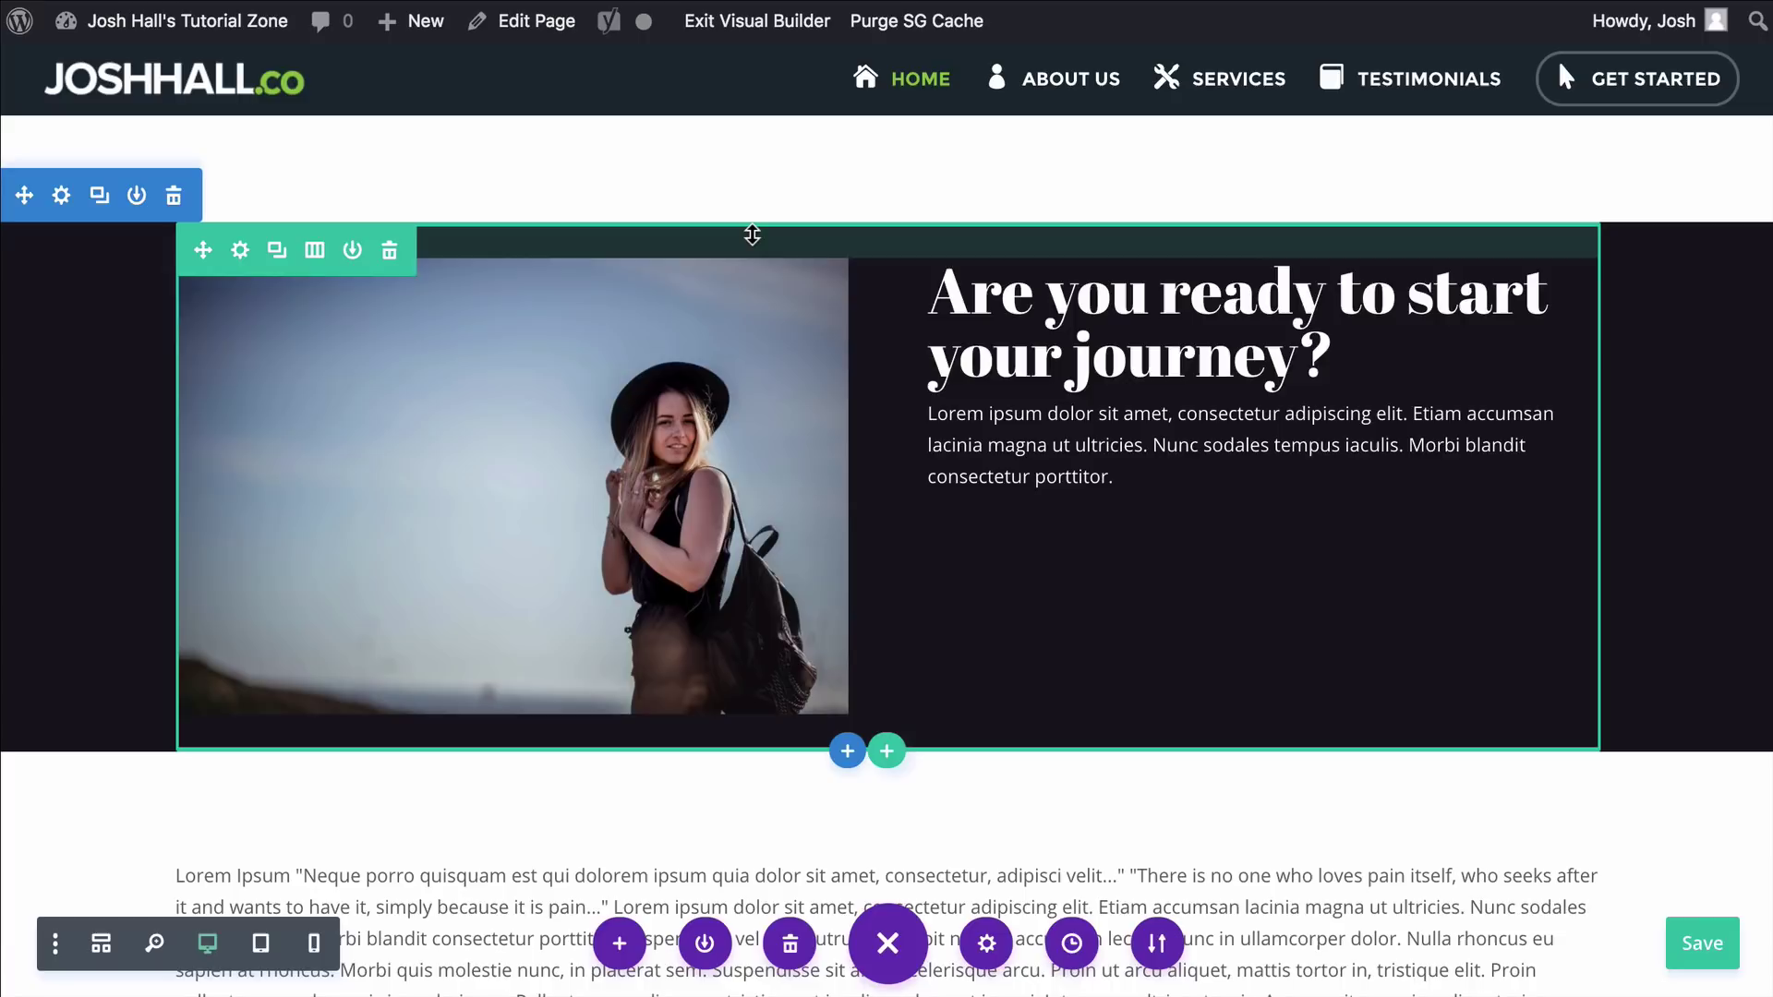
drag(752, 234, 732, 152)
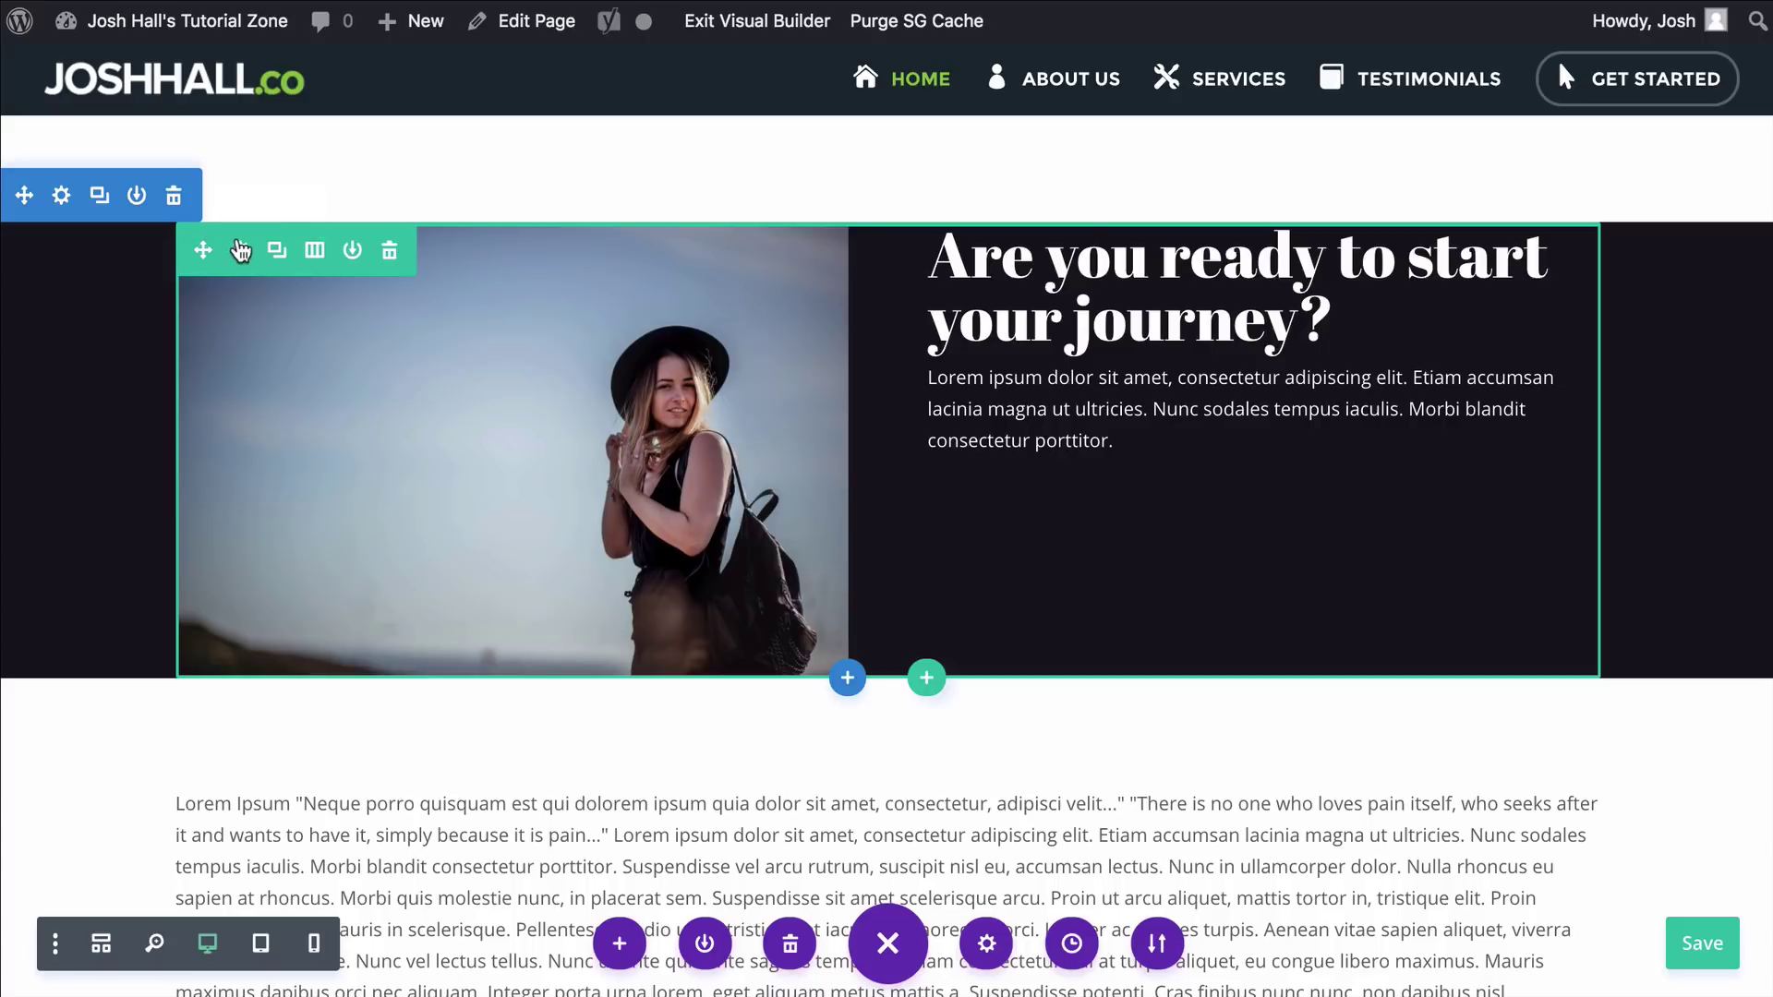
Make the image row use full width in its Design > Sizing settings
click(241, 250)
click(1262, 265)
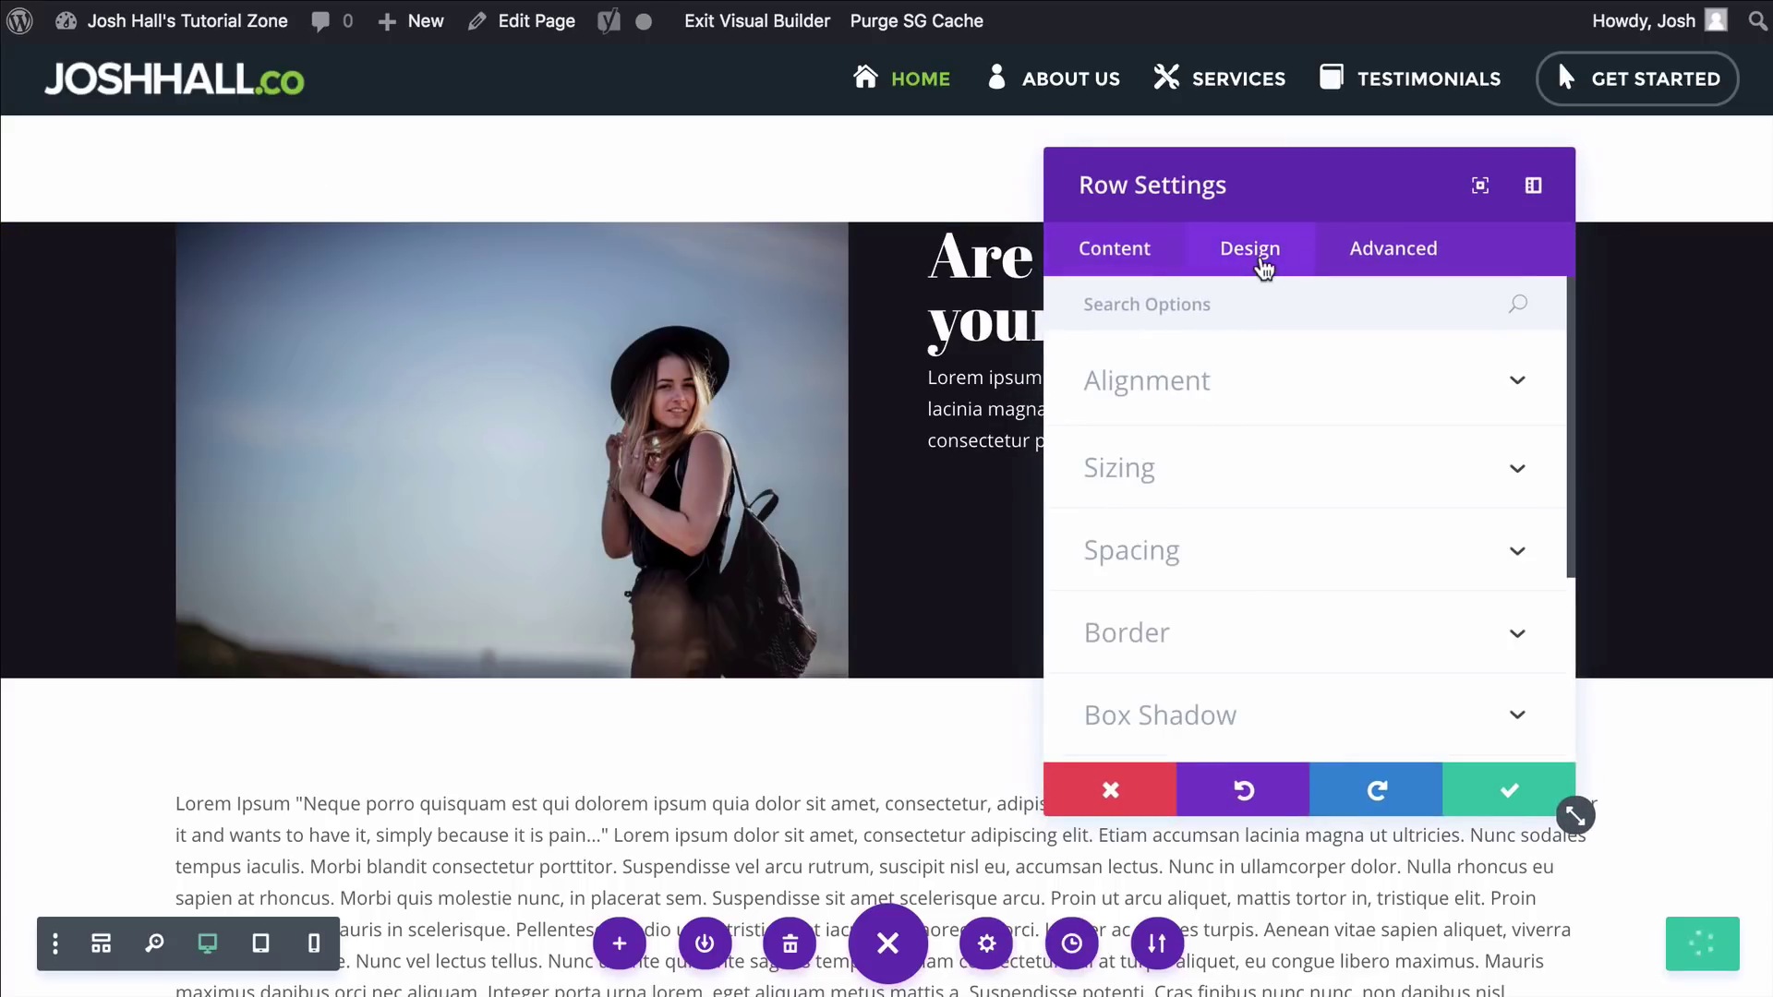
scroll(1341, 443, down, 1)
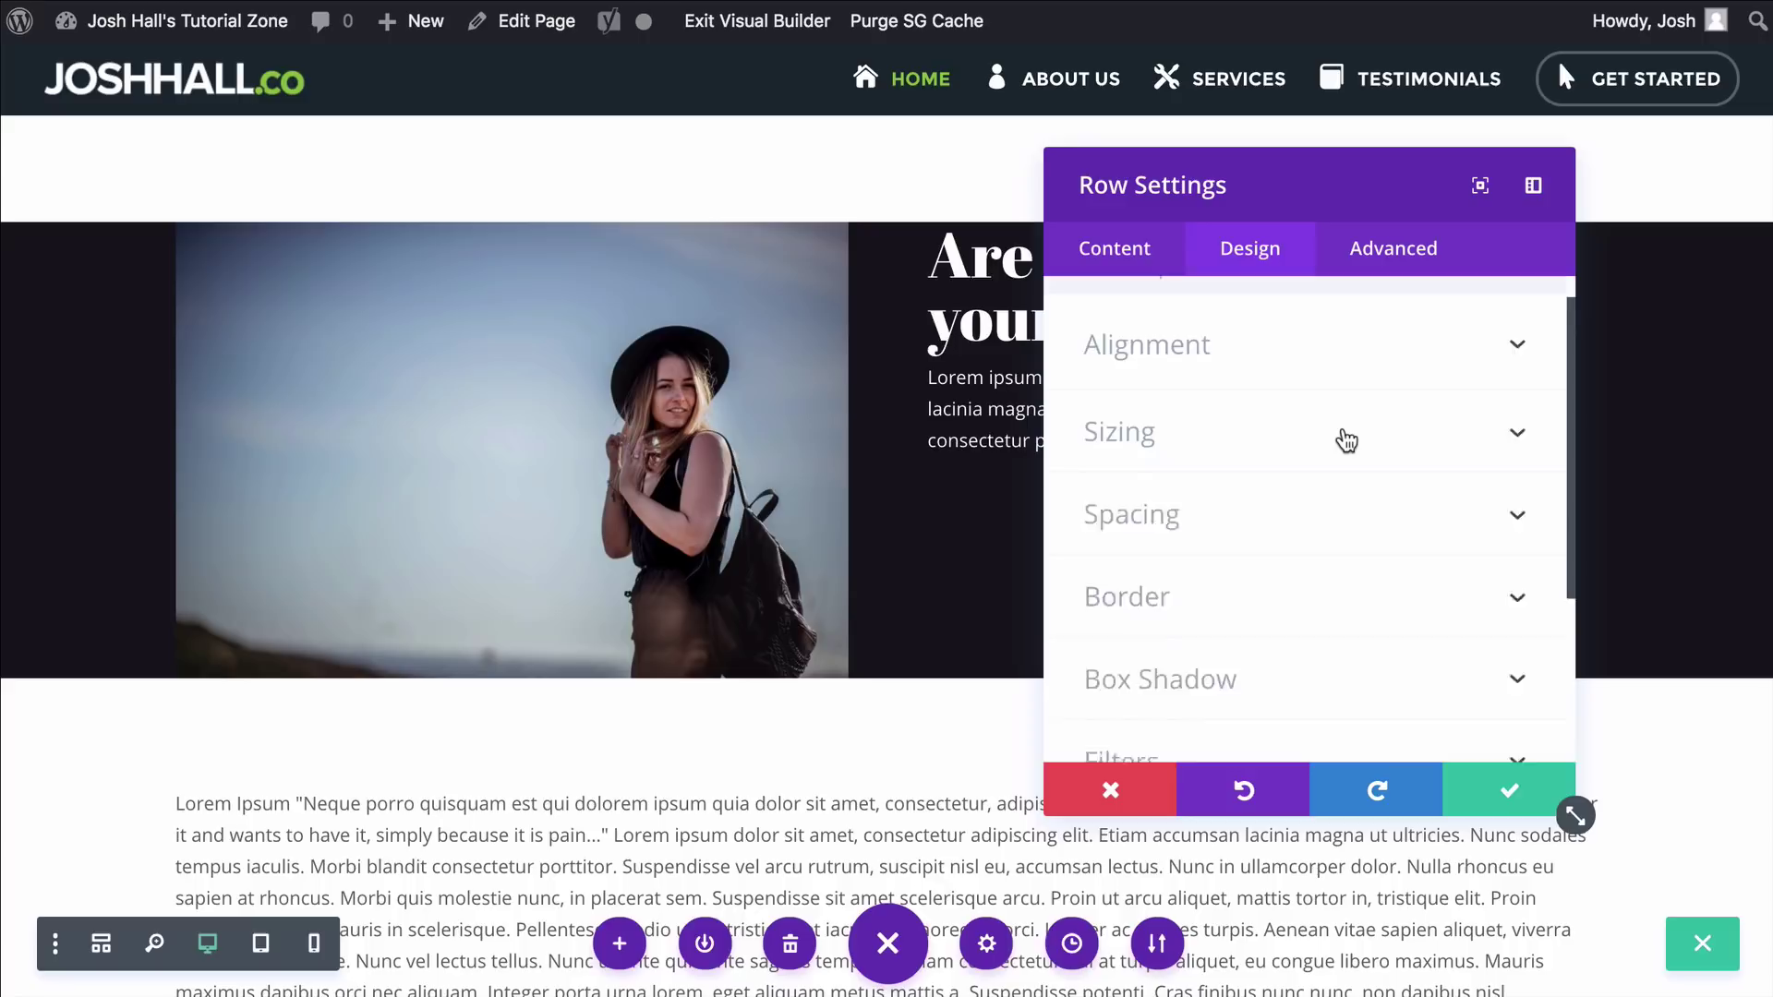
click(1343, 441)
scroll(1385, 431, down, 1)
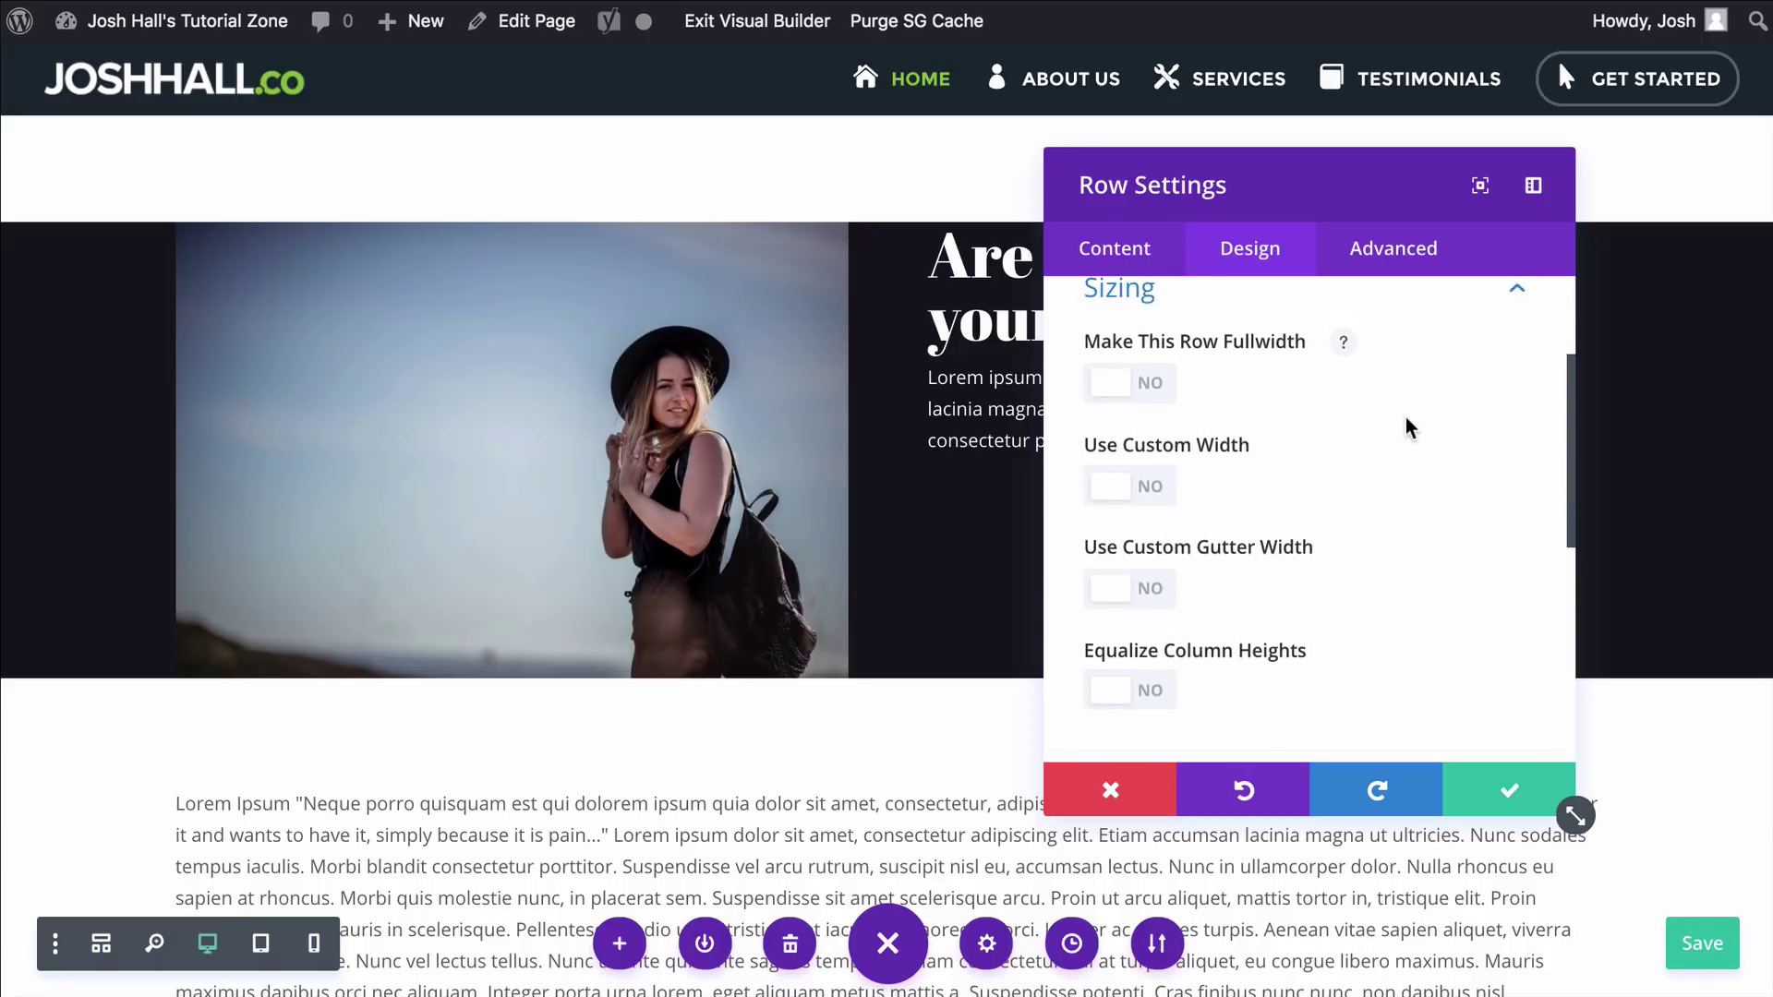
scroll(1404, 424, up, 1)
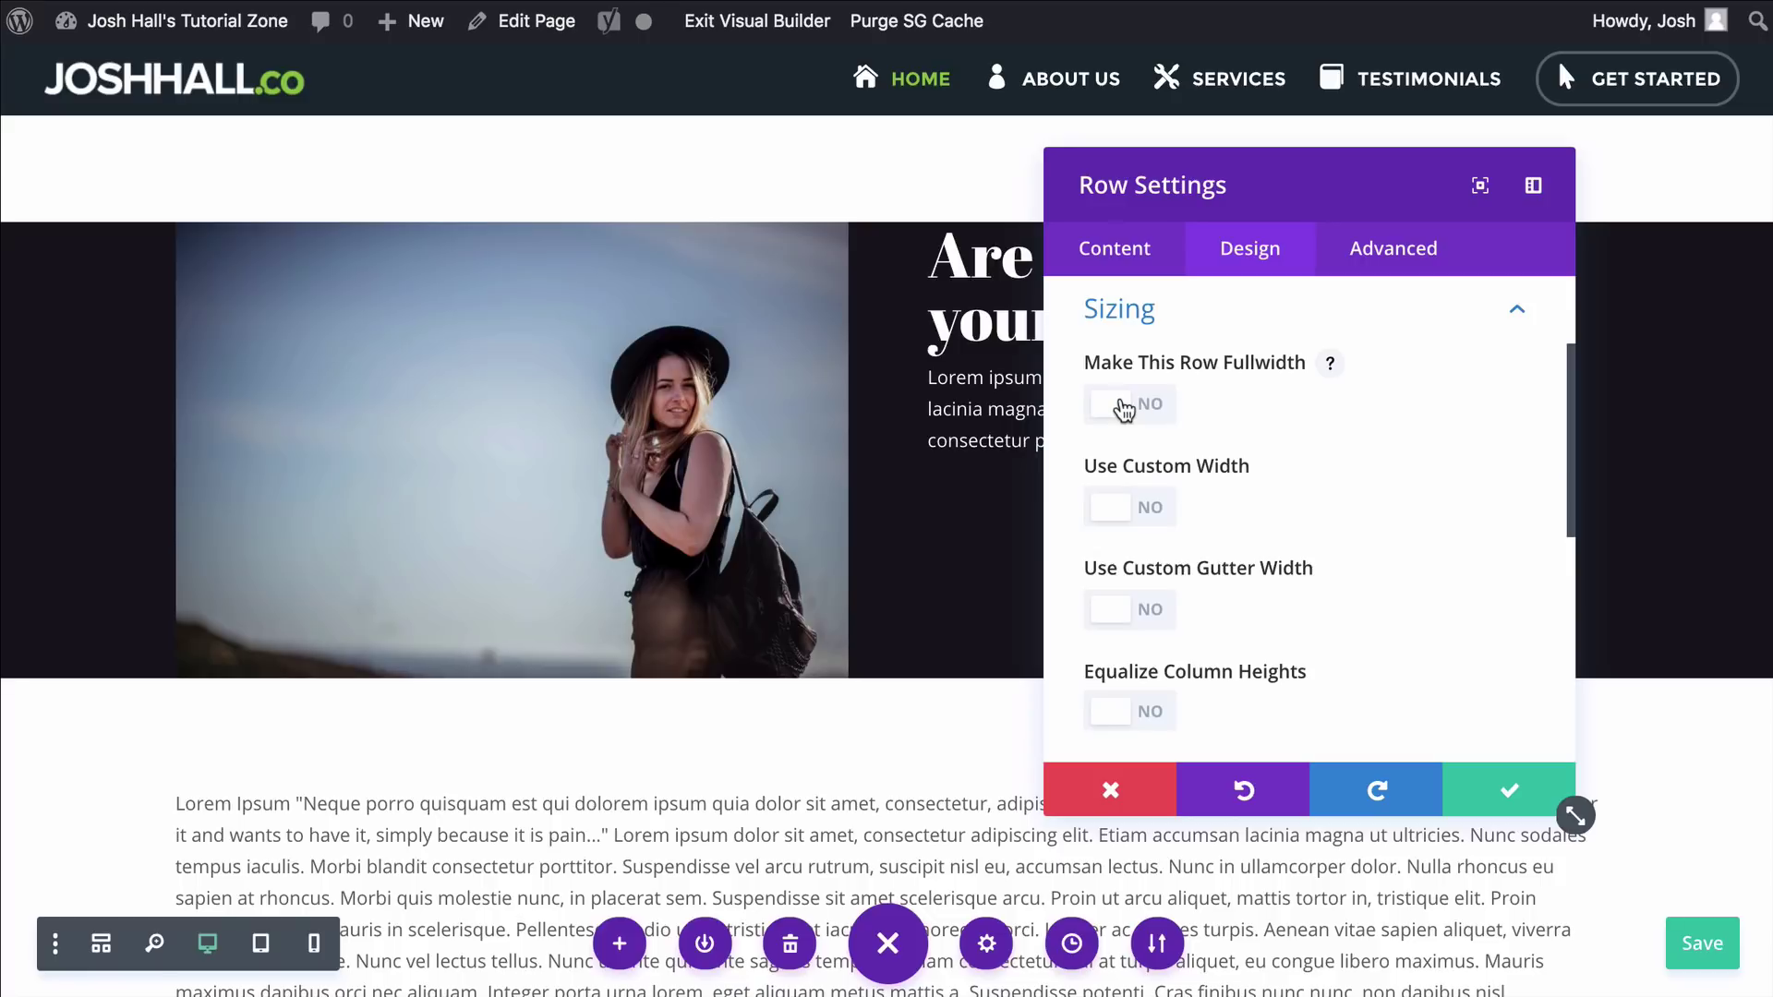
click(1123, 408)
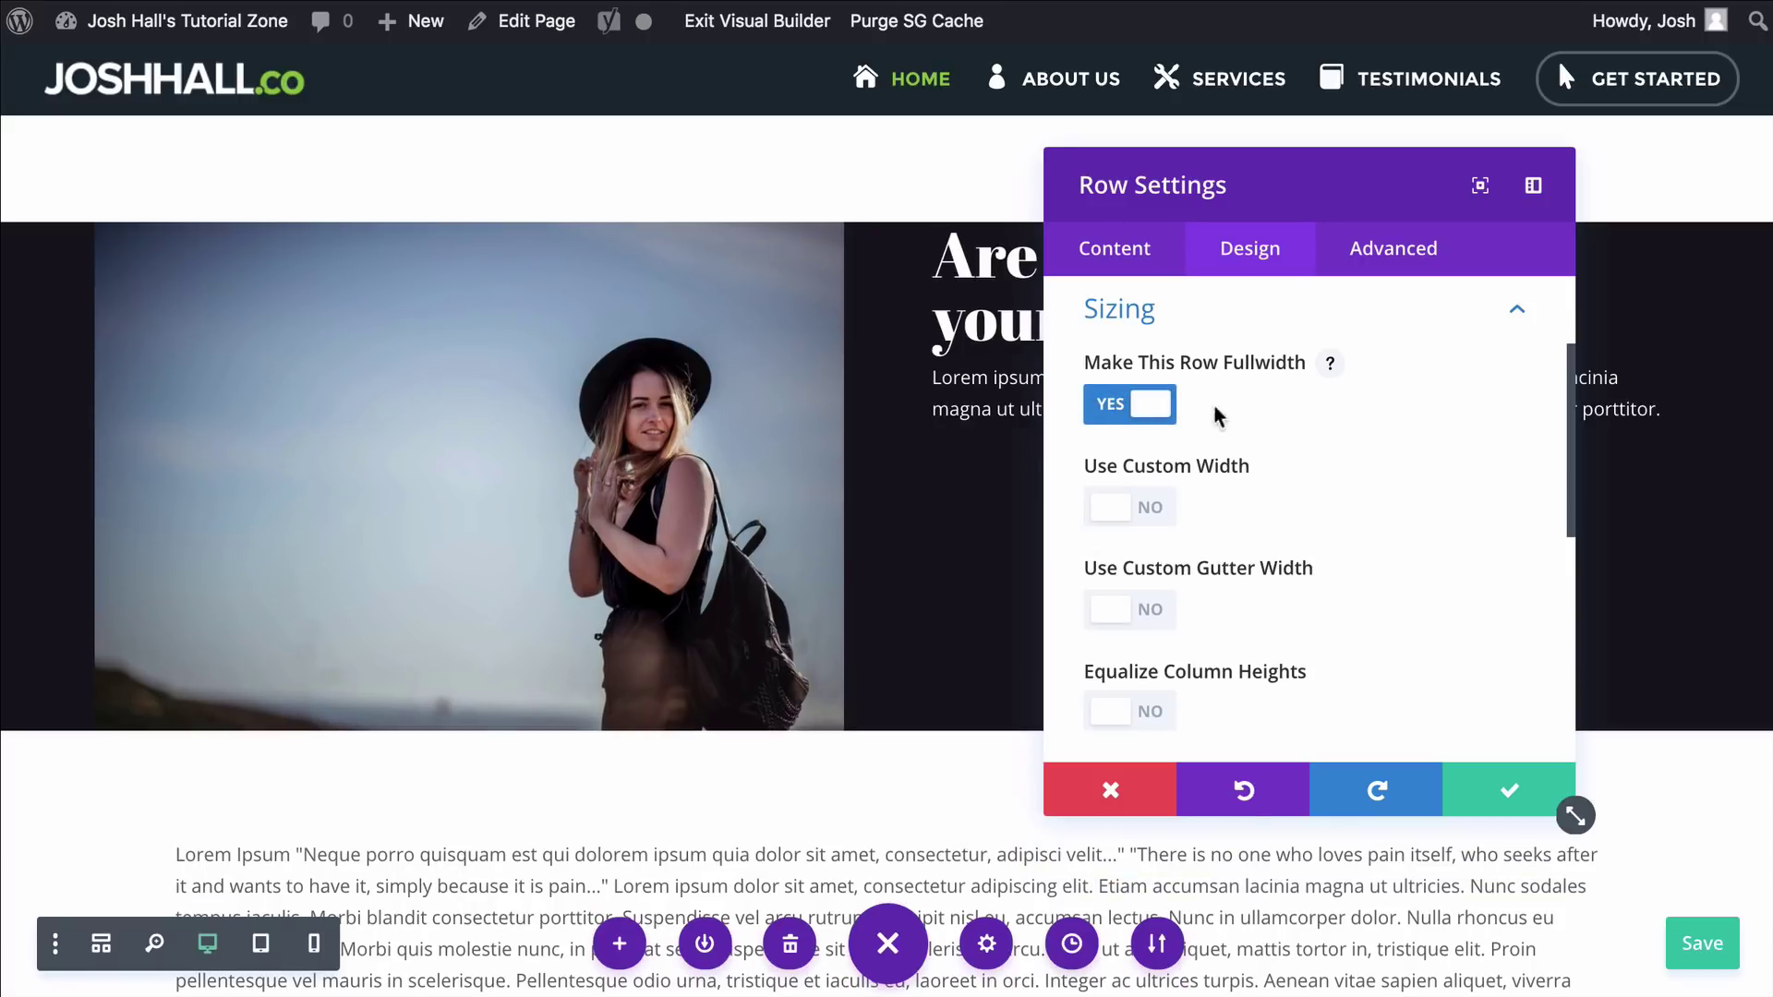
Set a custom gutter width of 1 for the row, confirm the settings and save the page
scroll(1351, 436, down, 1)
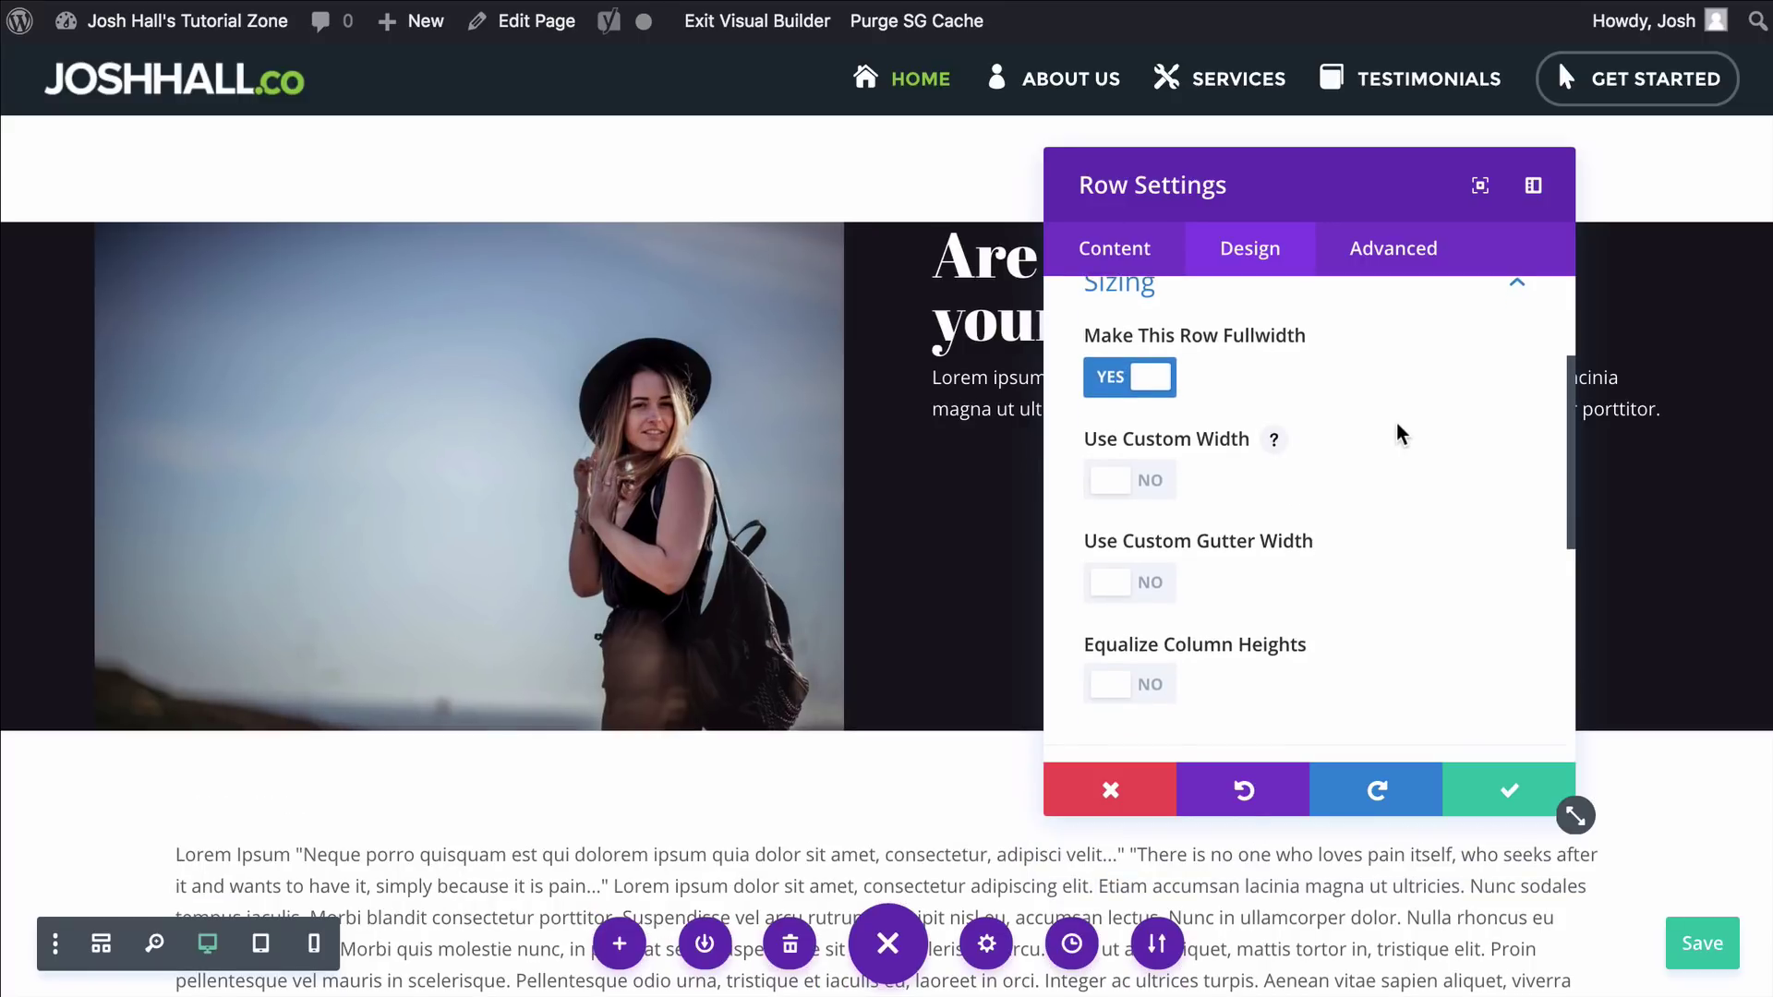
drag(1354, 190, 1255, 337)
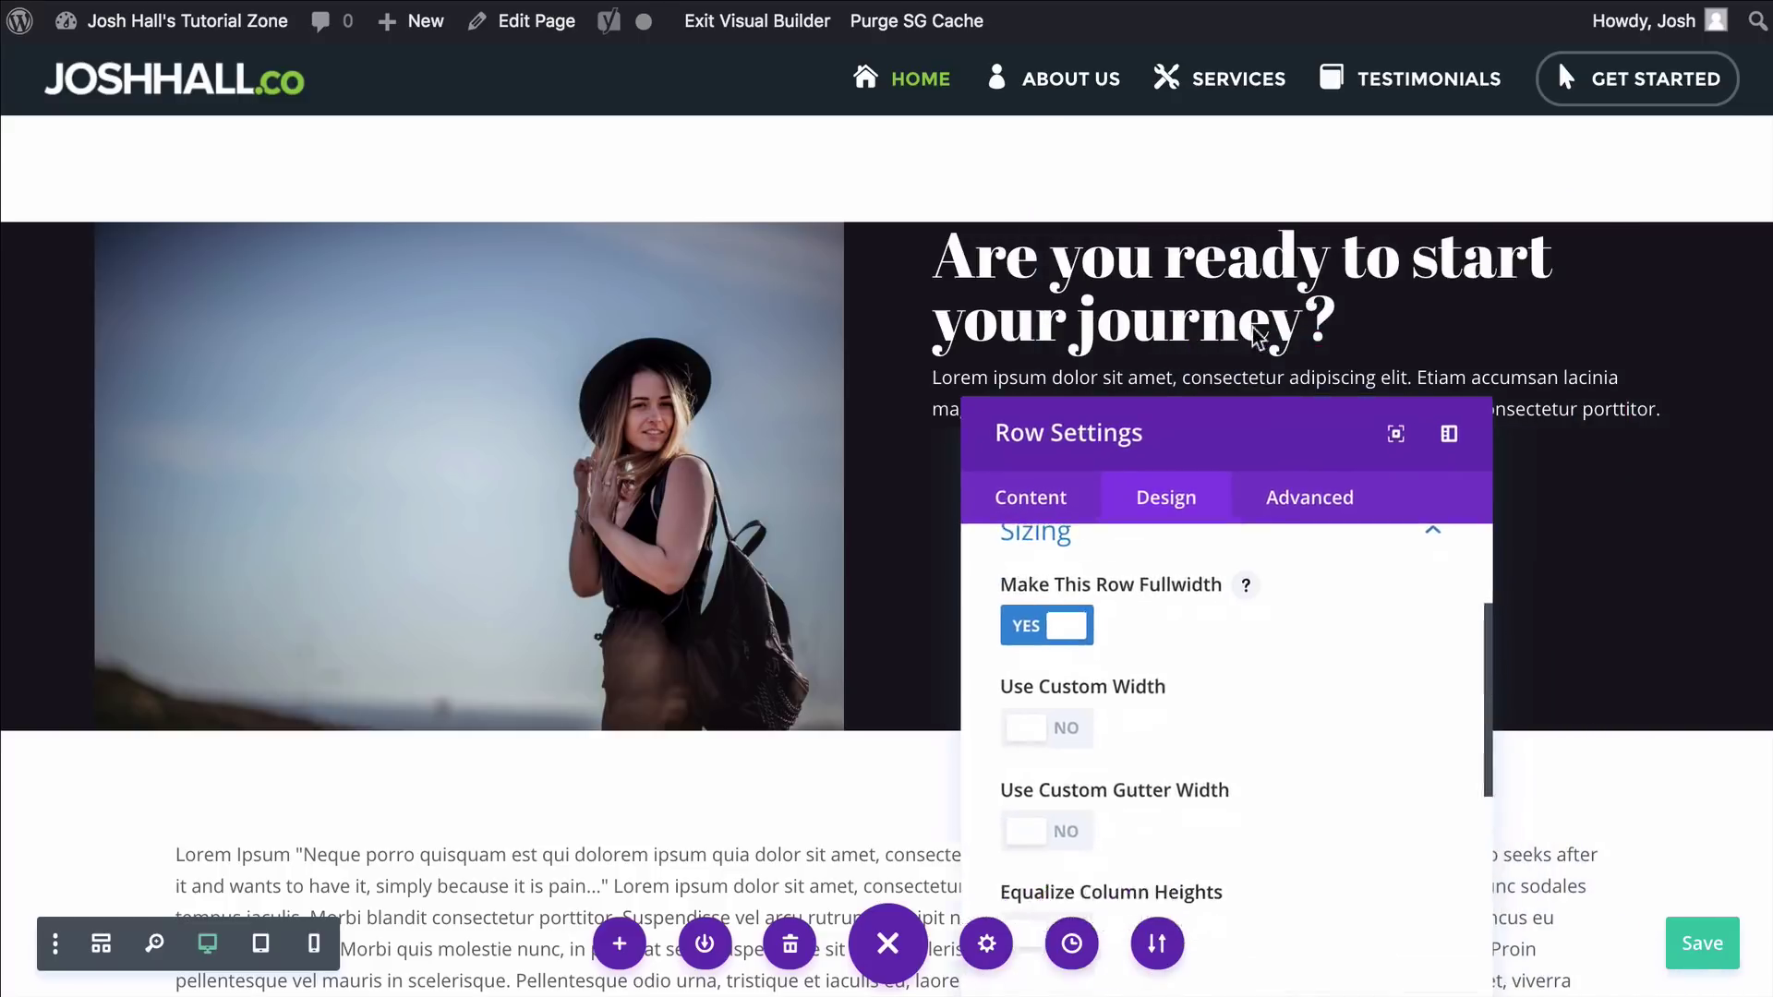
drag(1264, 431, 1376, 206)
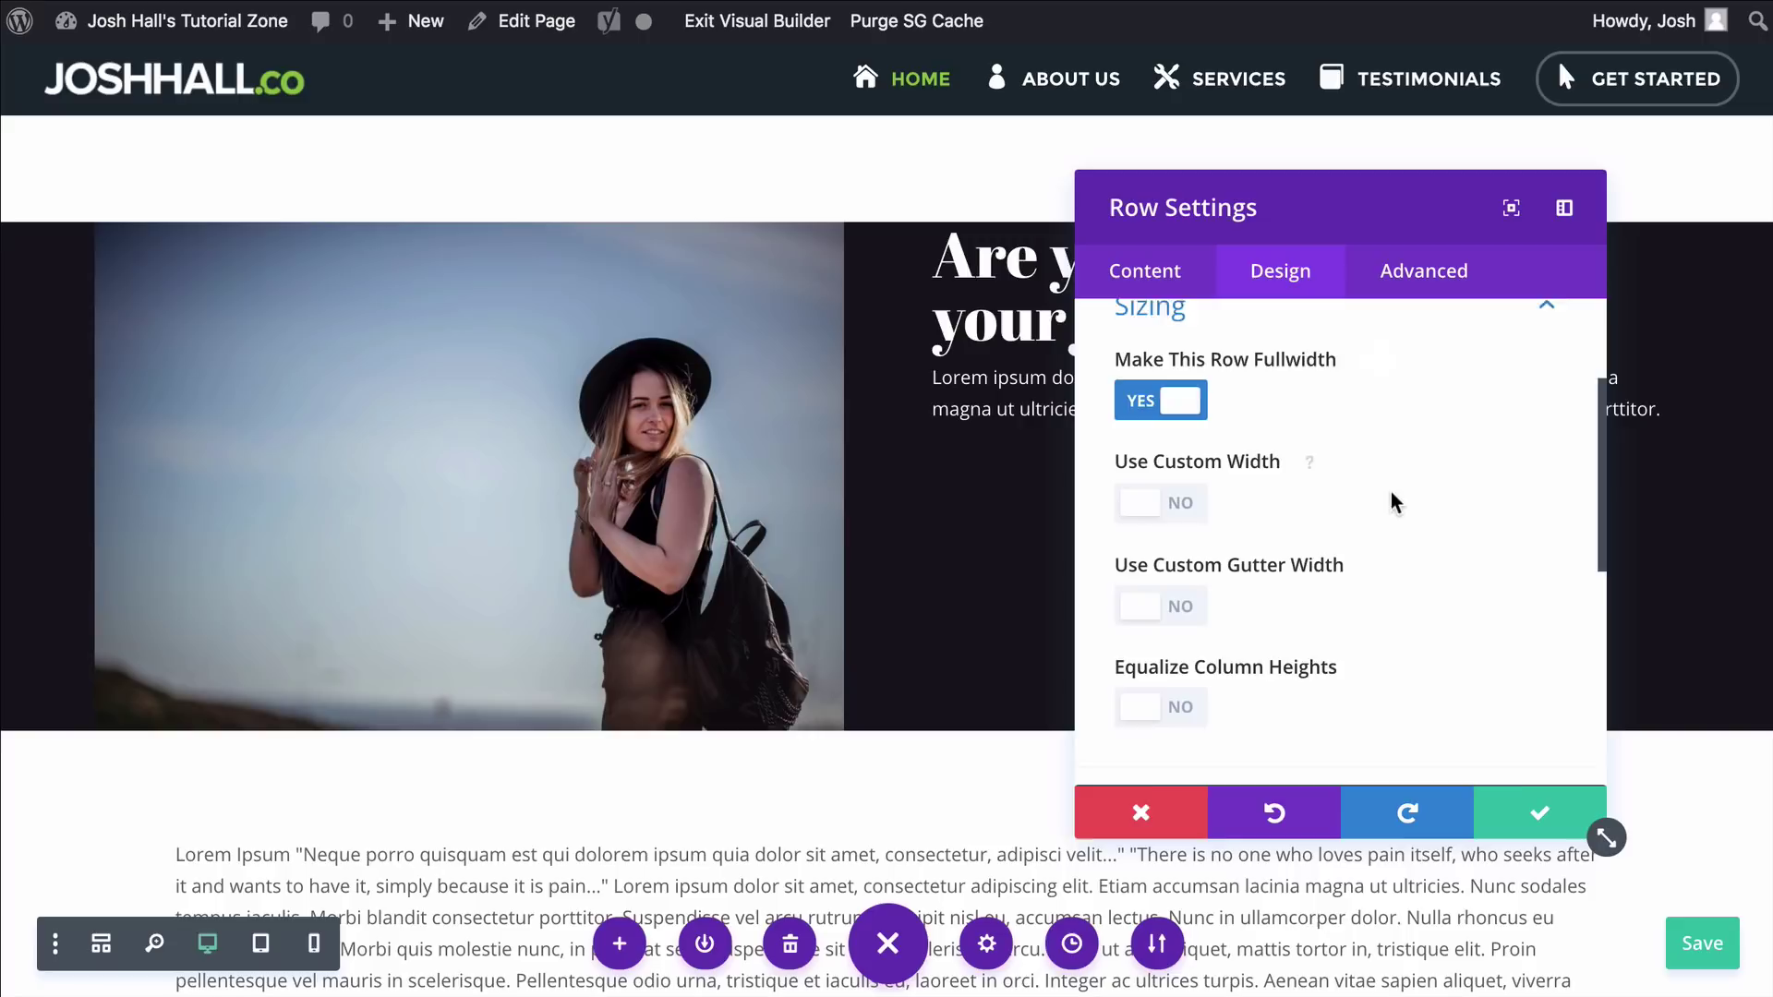
scroll(1394, 503, down, 3)
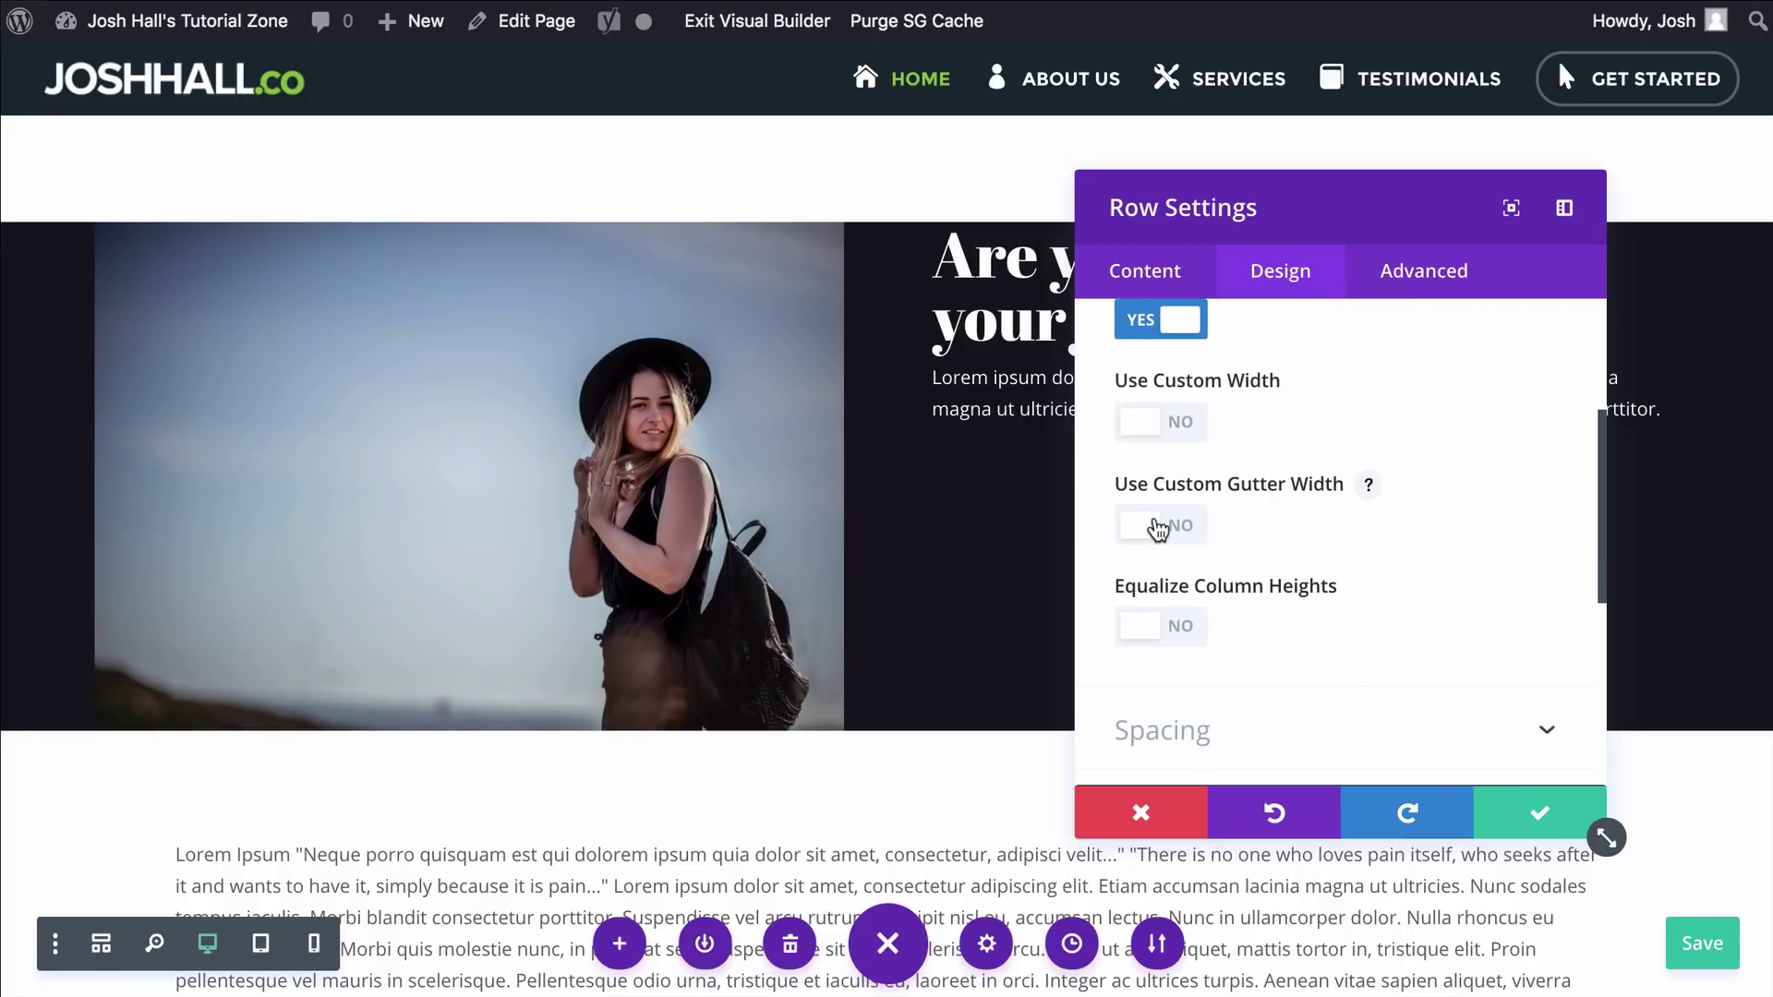
click(1157, 529)
scroll(1357, 520, down, 1)
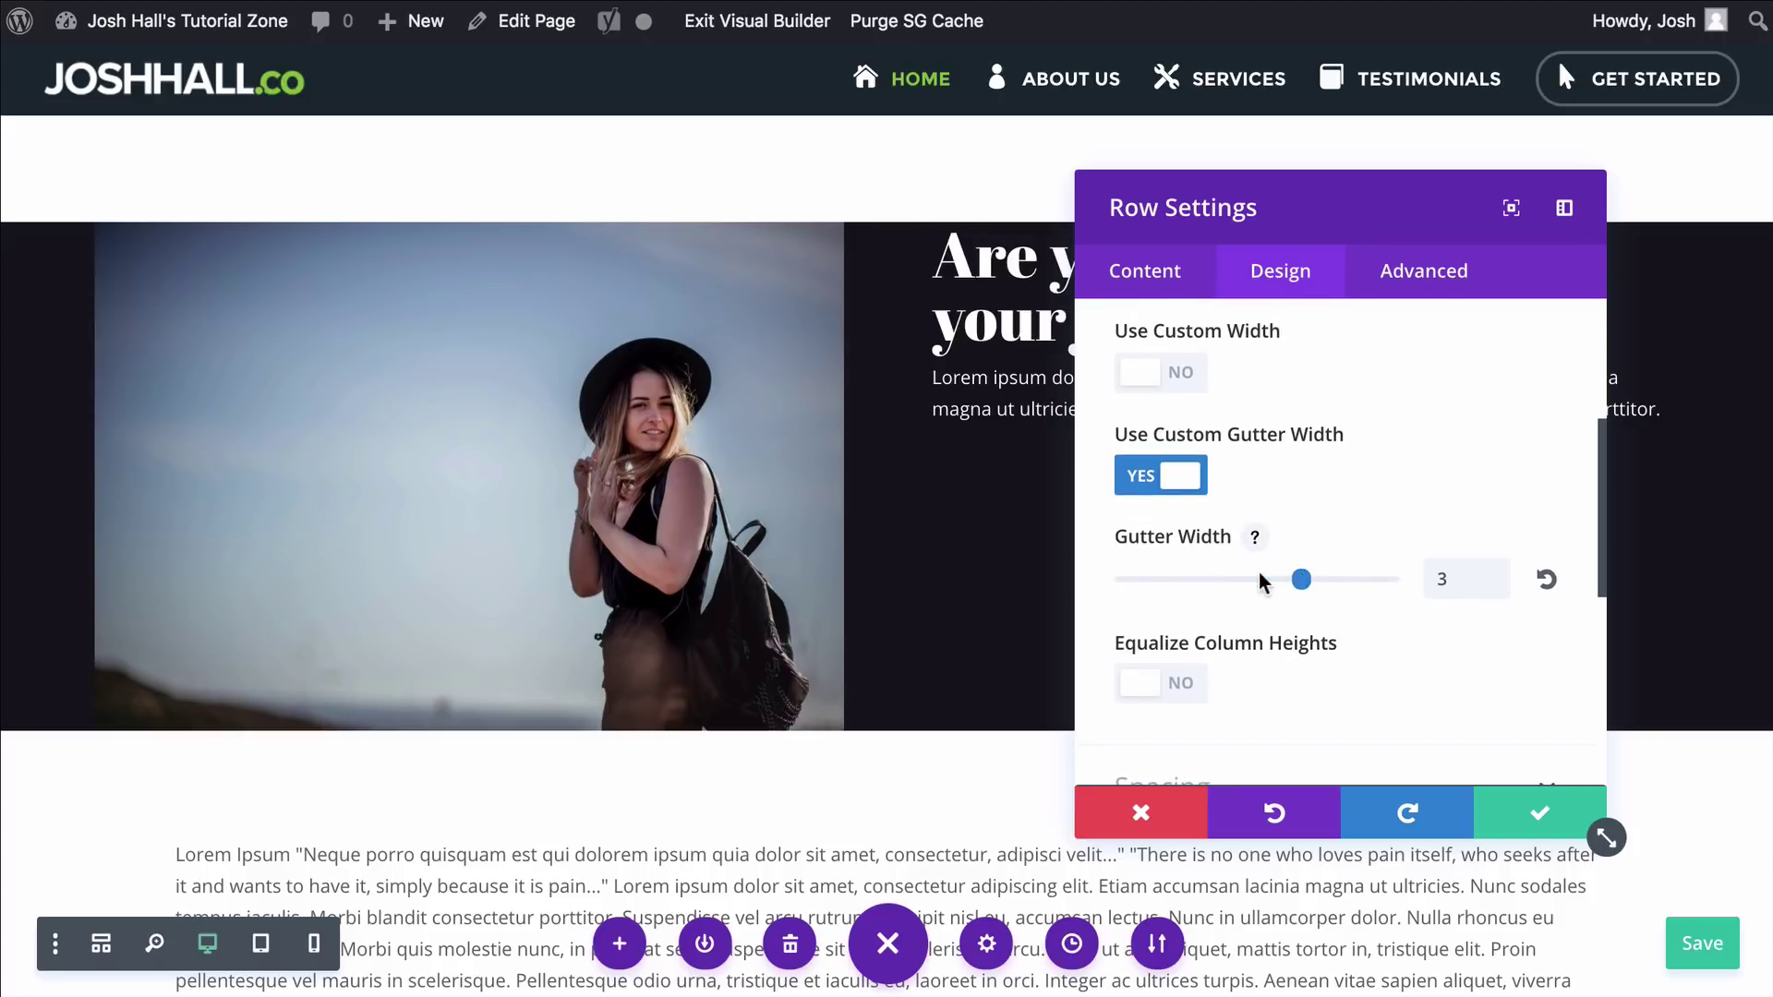
drag(1263, 582, 1124, 580)
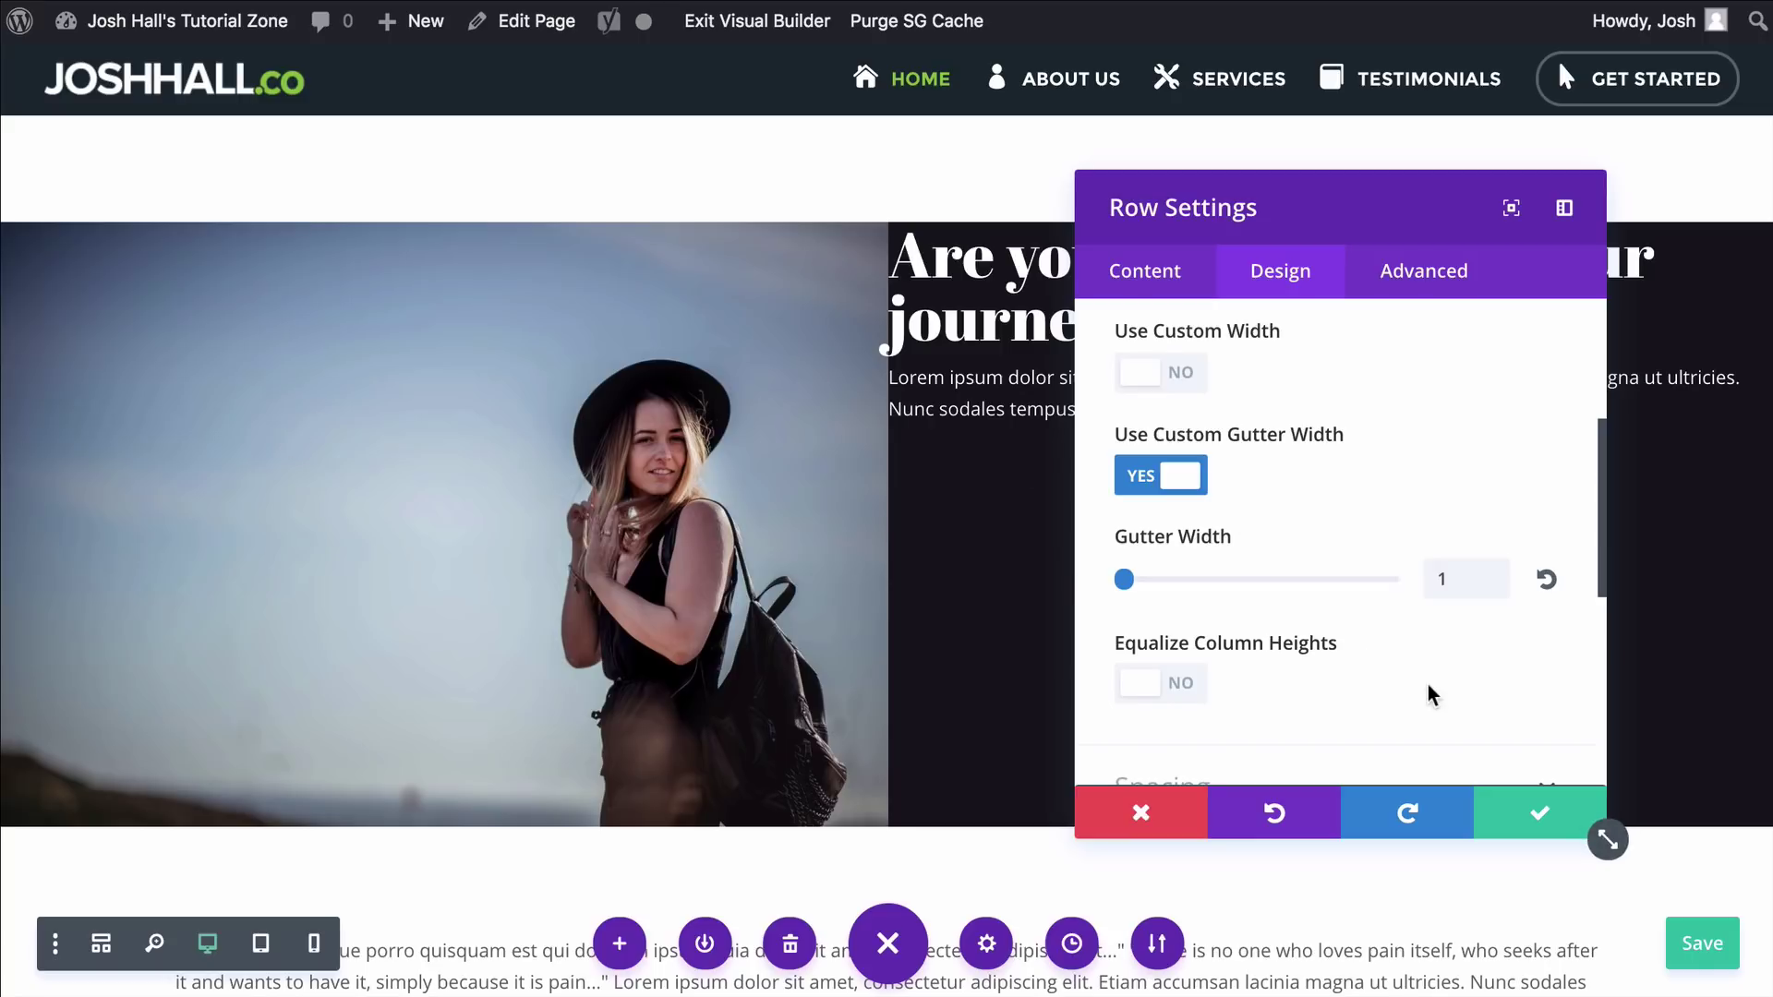
click(1528, 811)
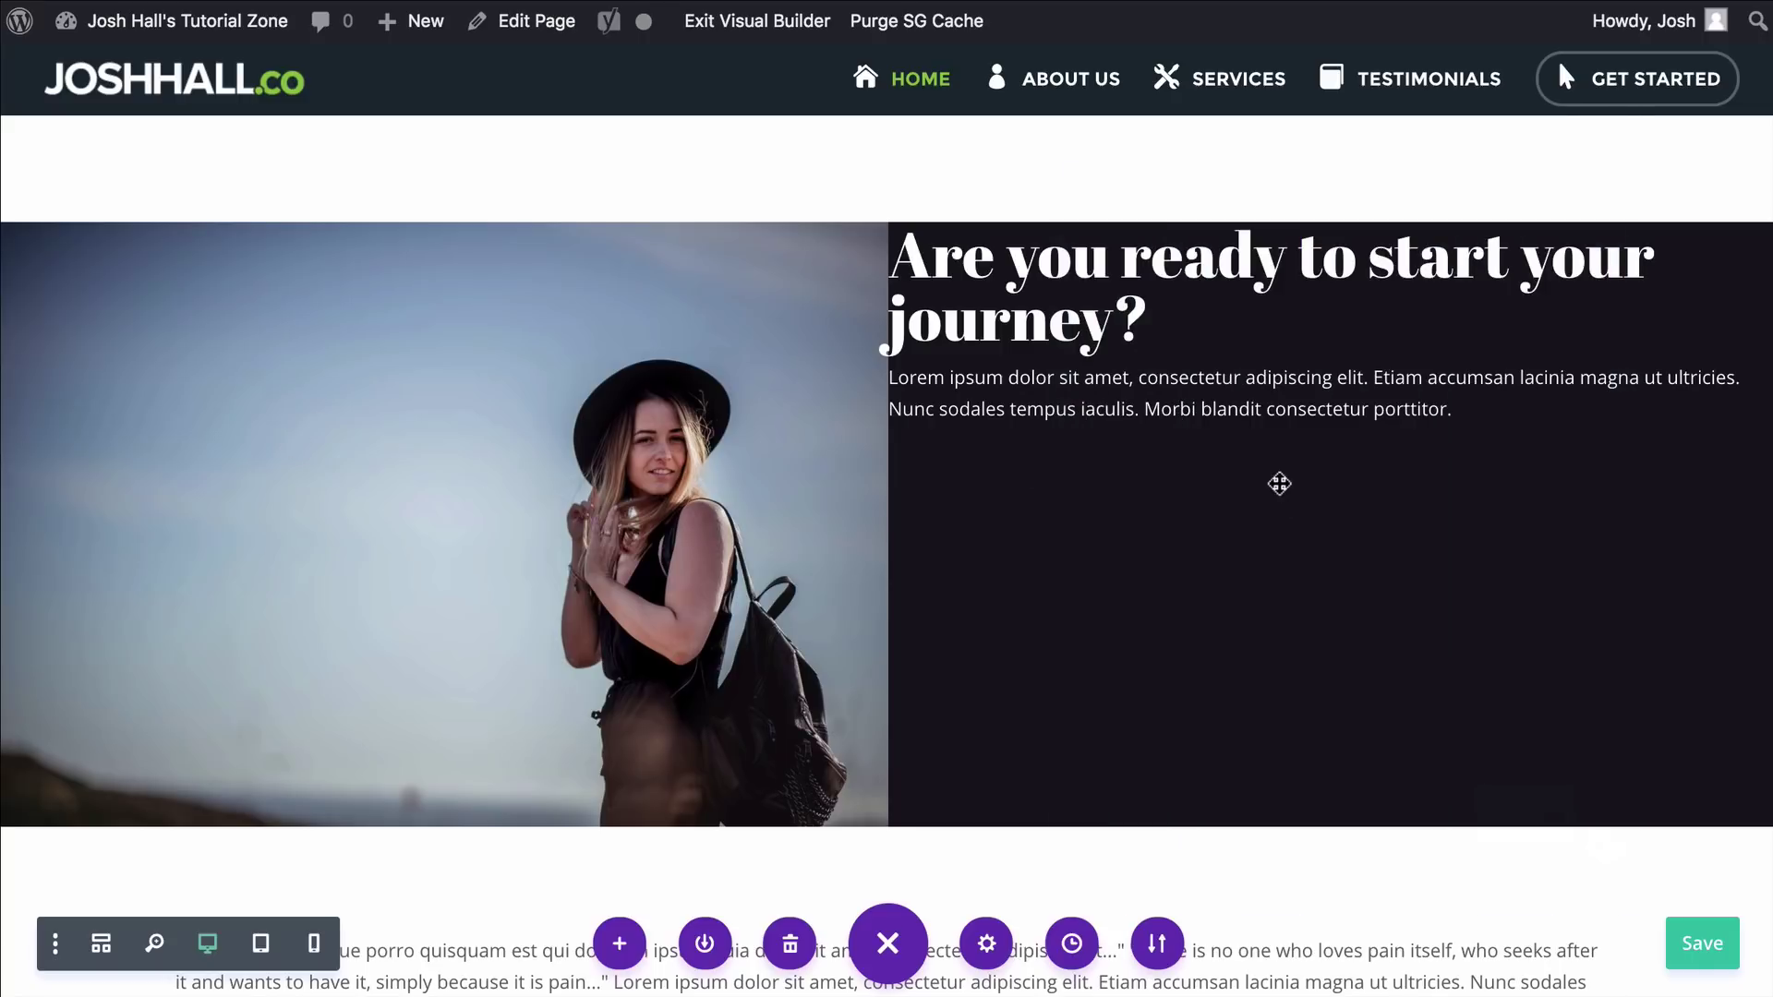
key(ctrl+s)
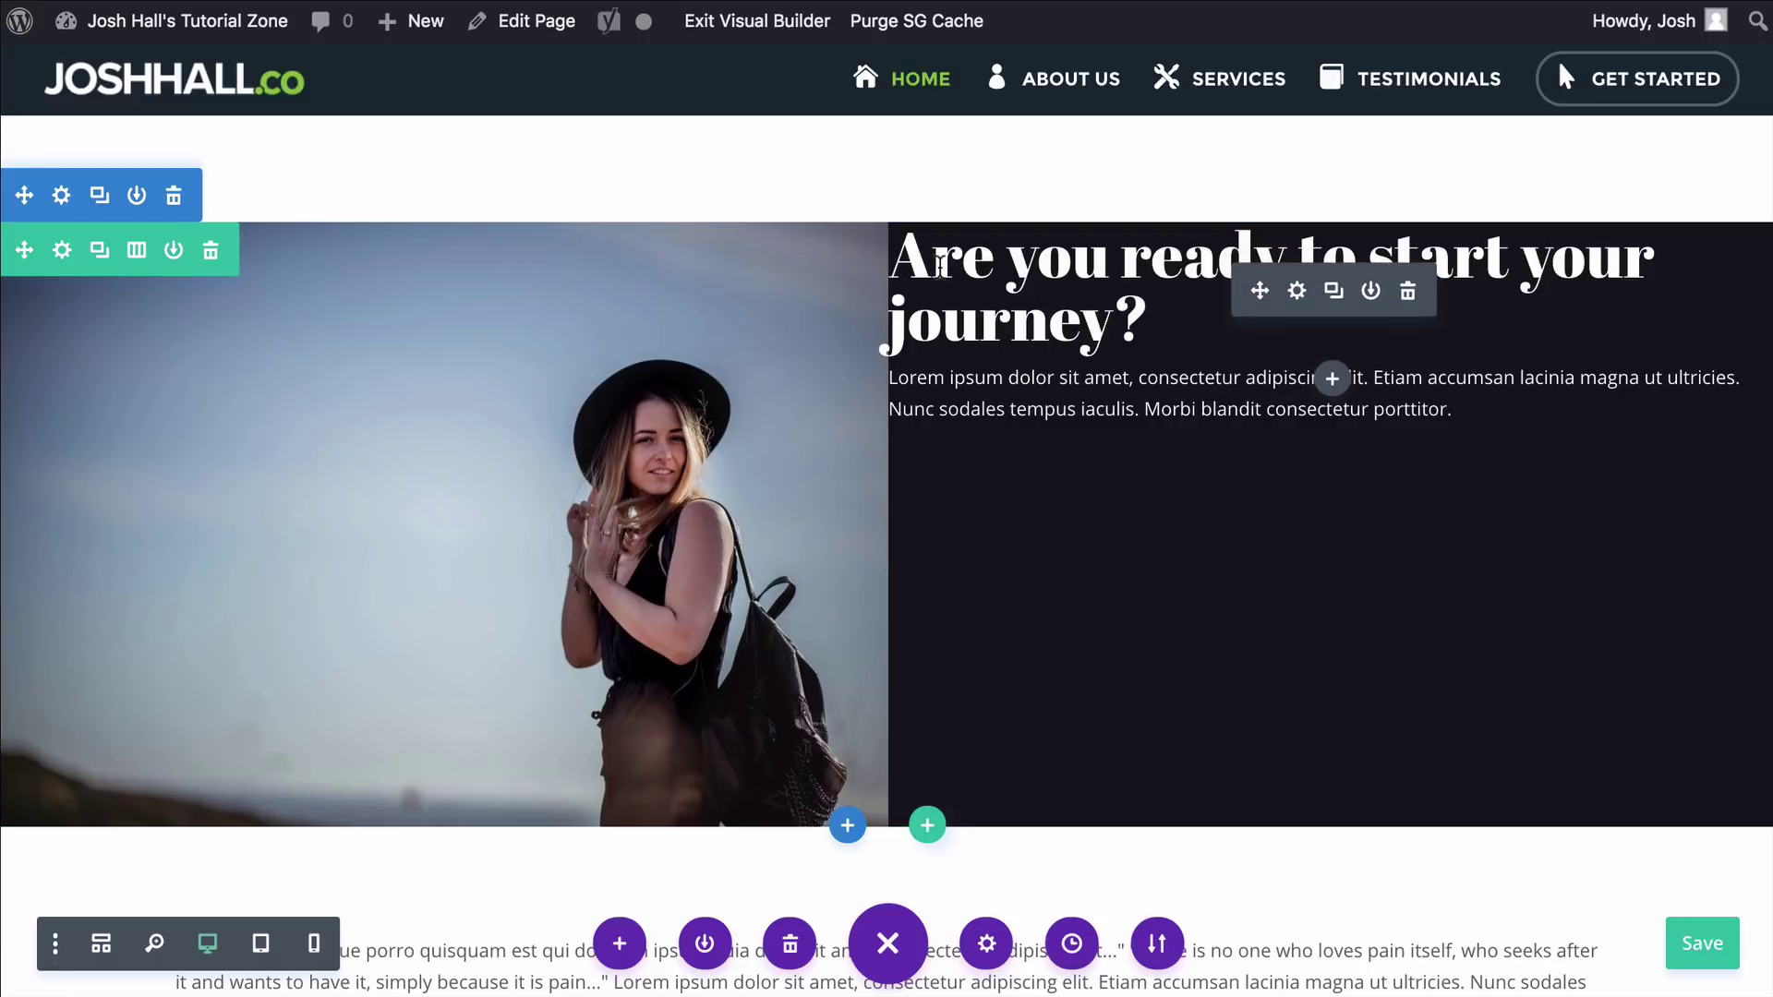
Turn on Equalize Column Heights in the journey row's Sizing settings, save and confirm
click(61, 250)
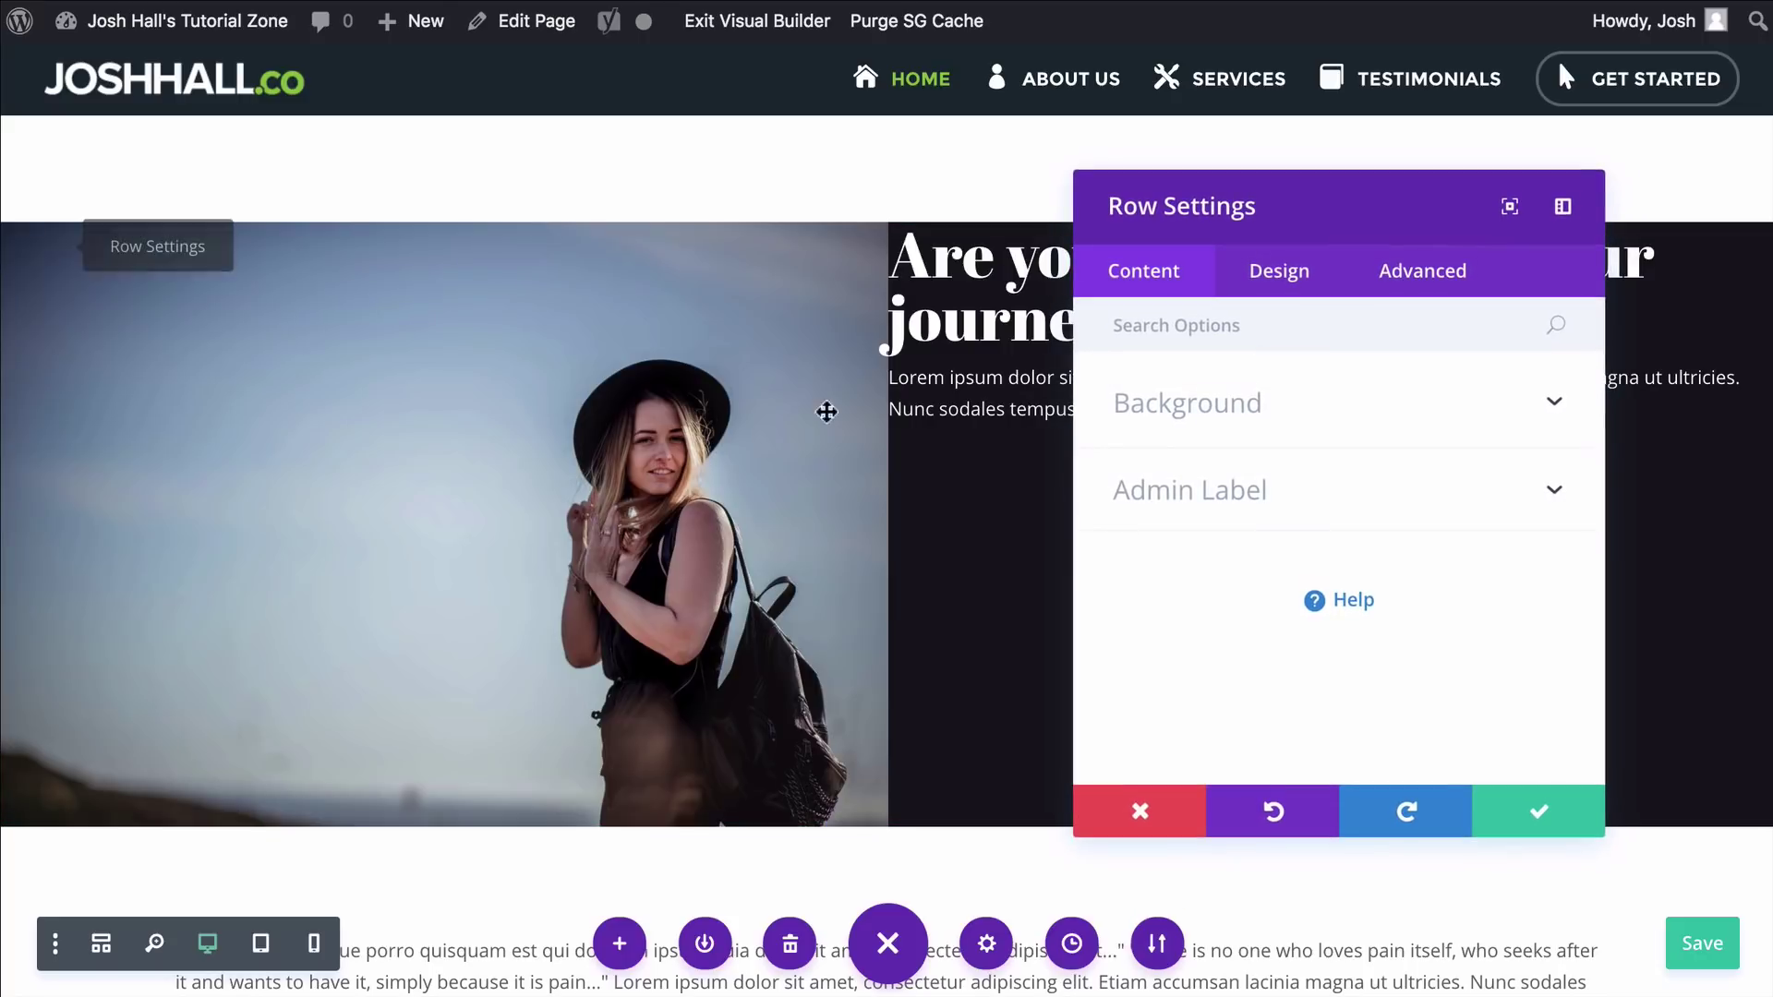
click(1284, 272)
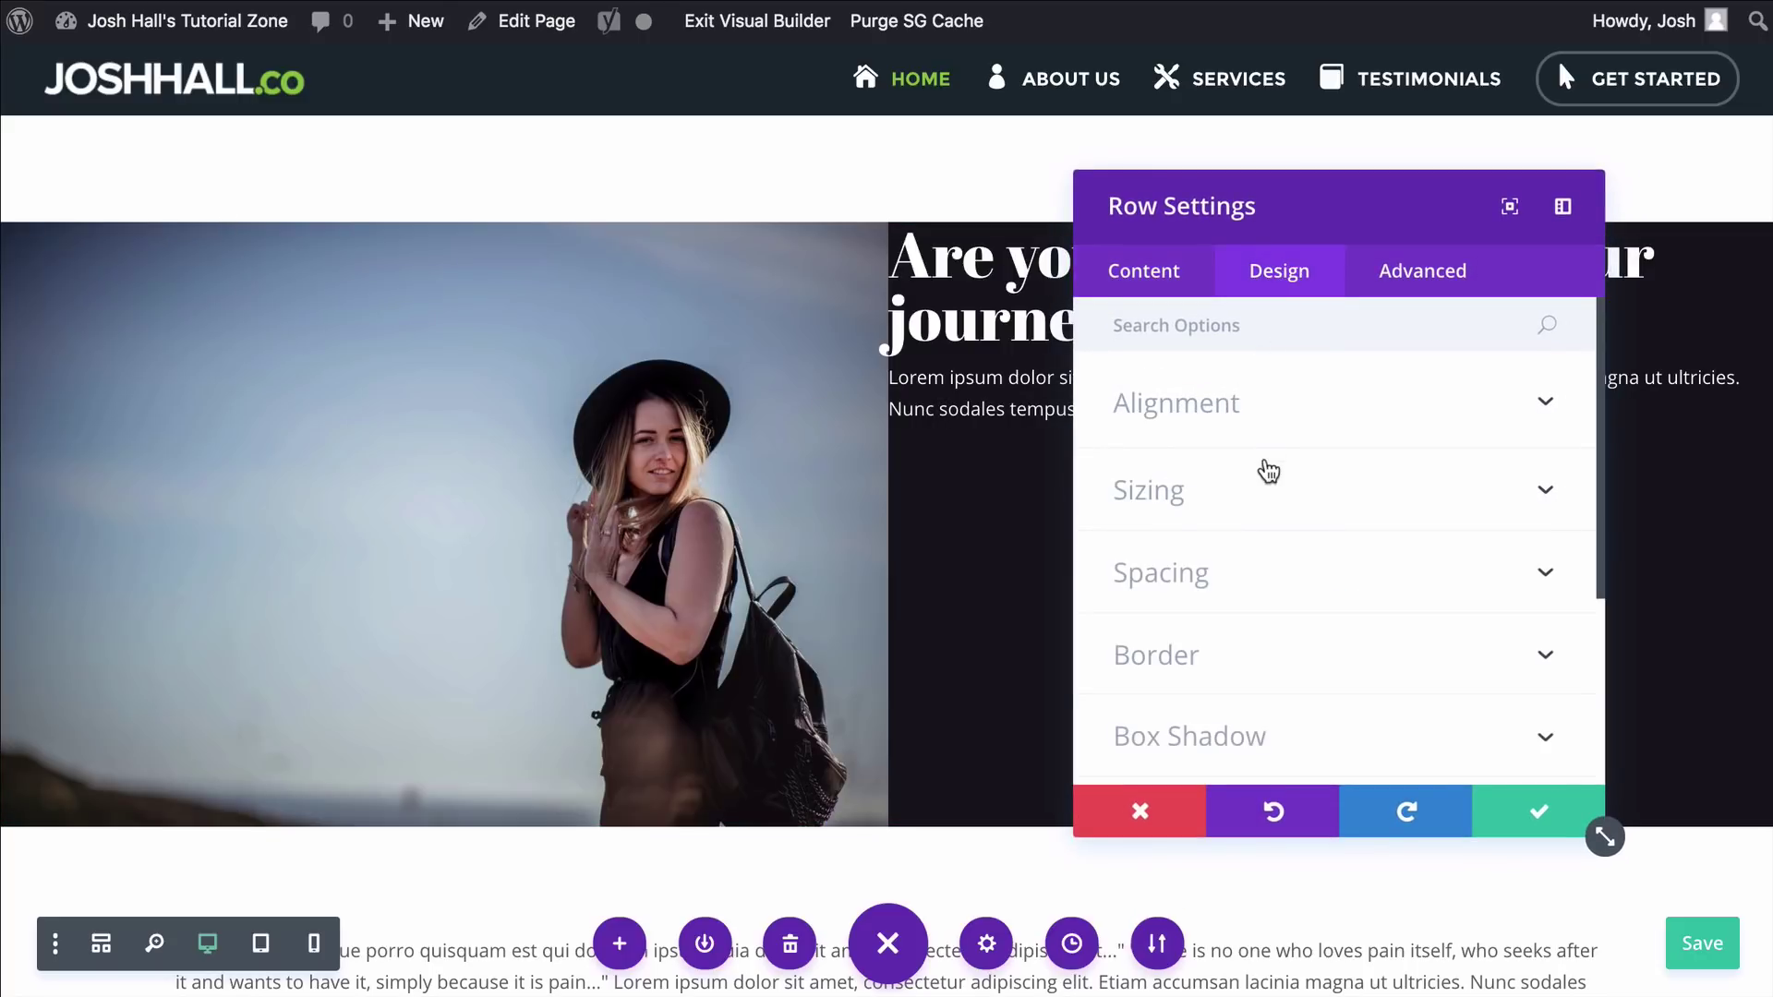
click(1293, 489)
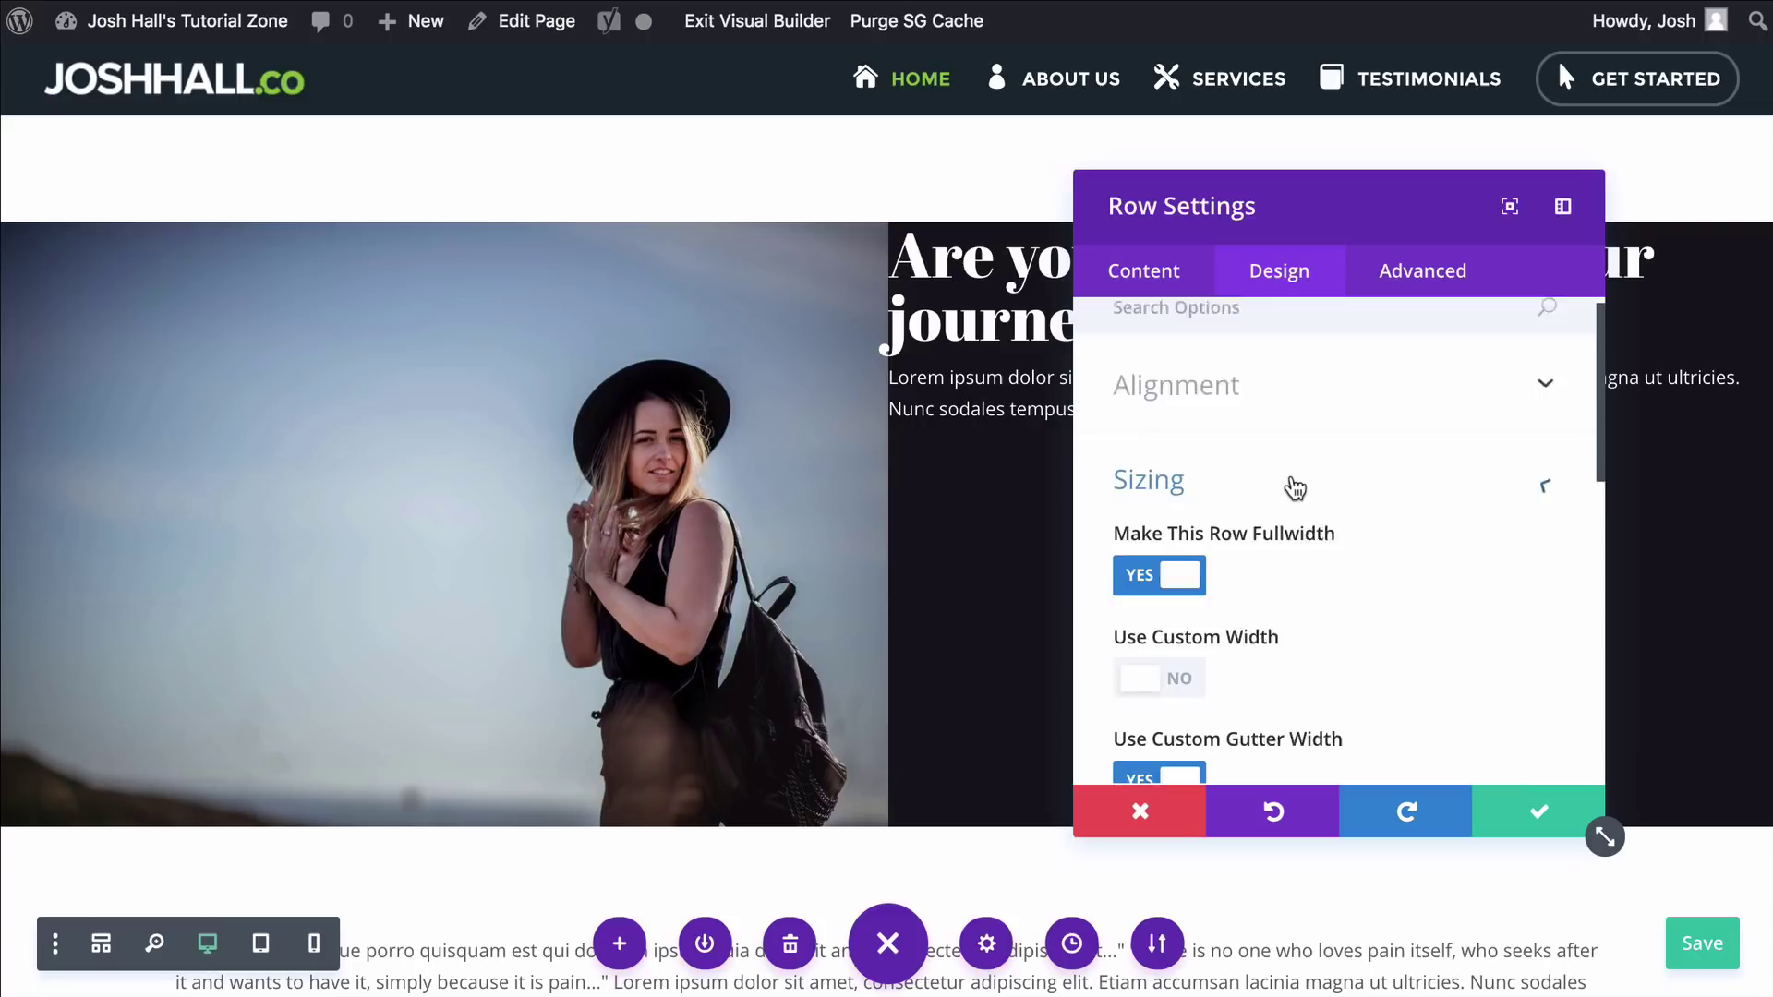
scroll(1394, 475, down, 4)
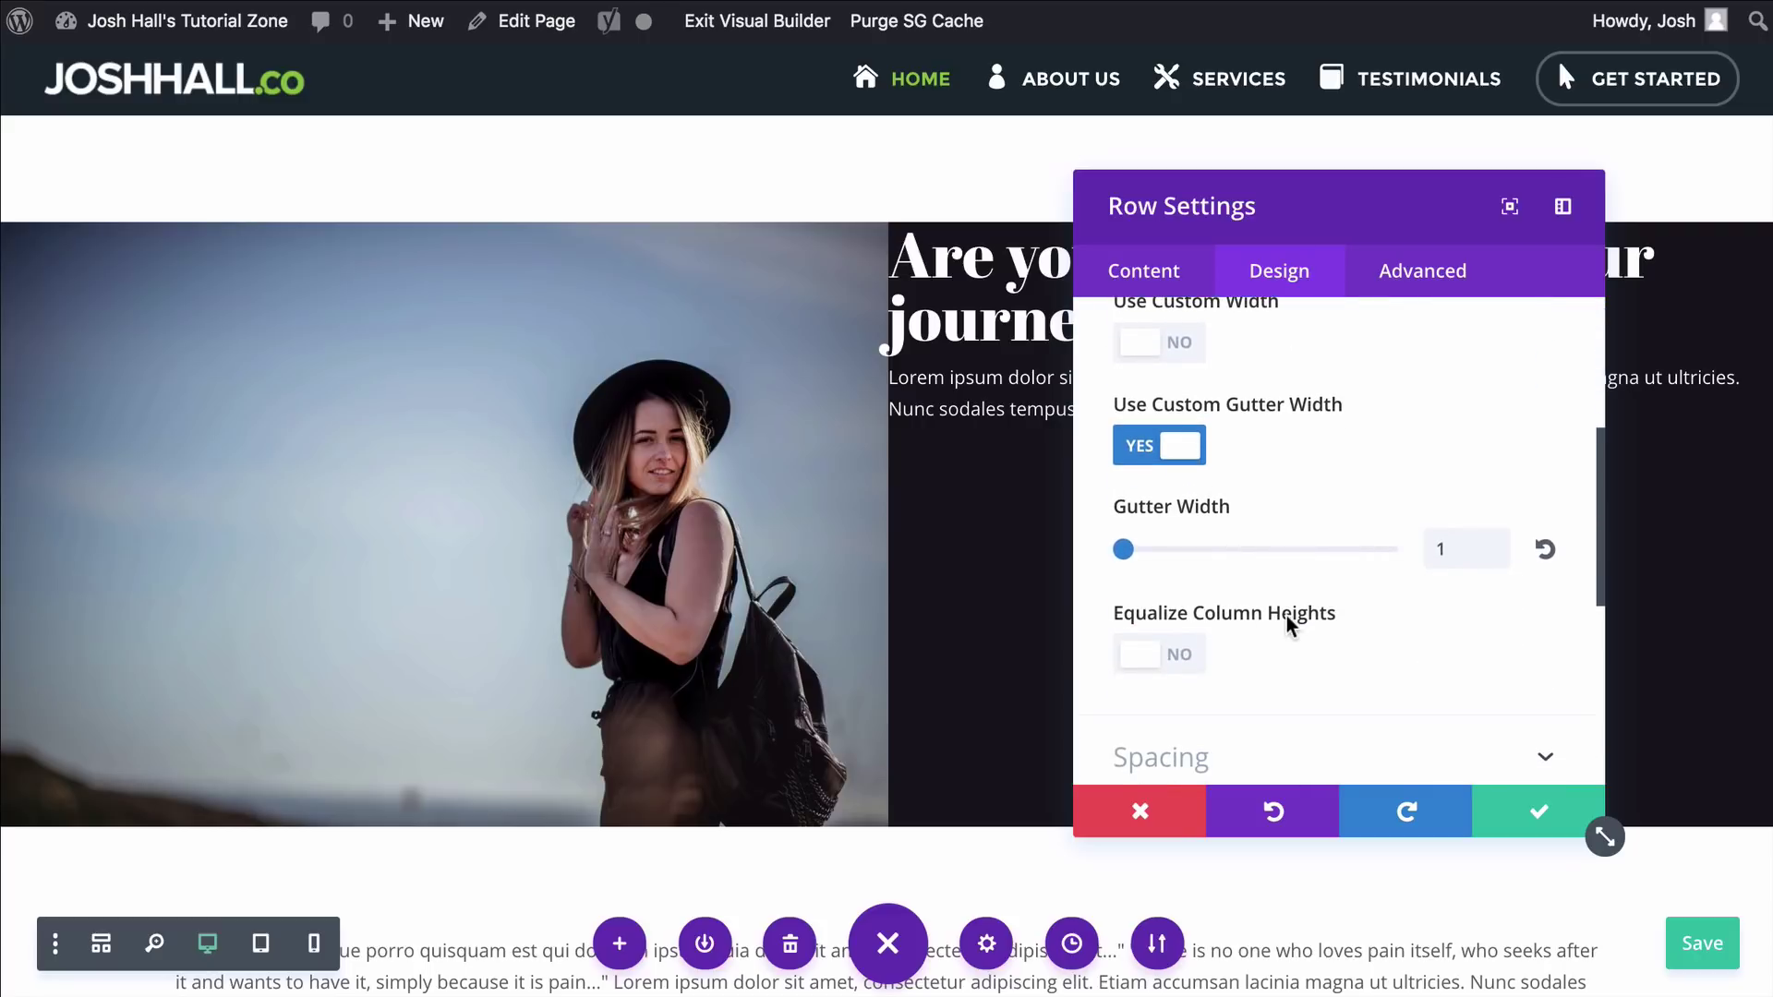
click(1169, 660)
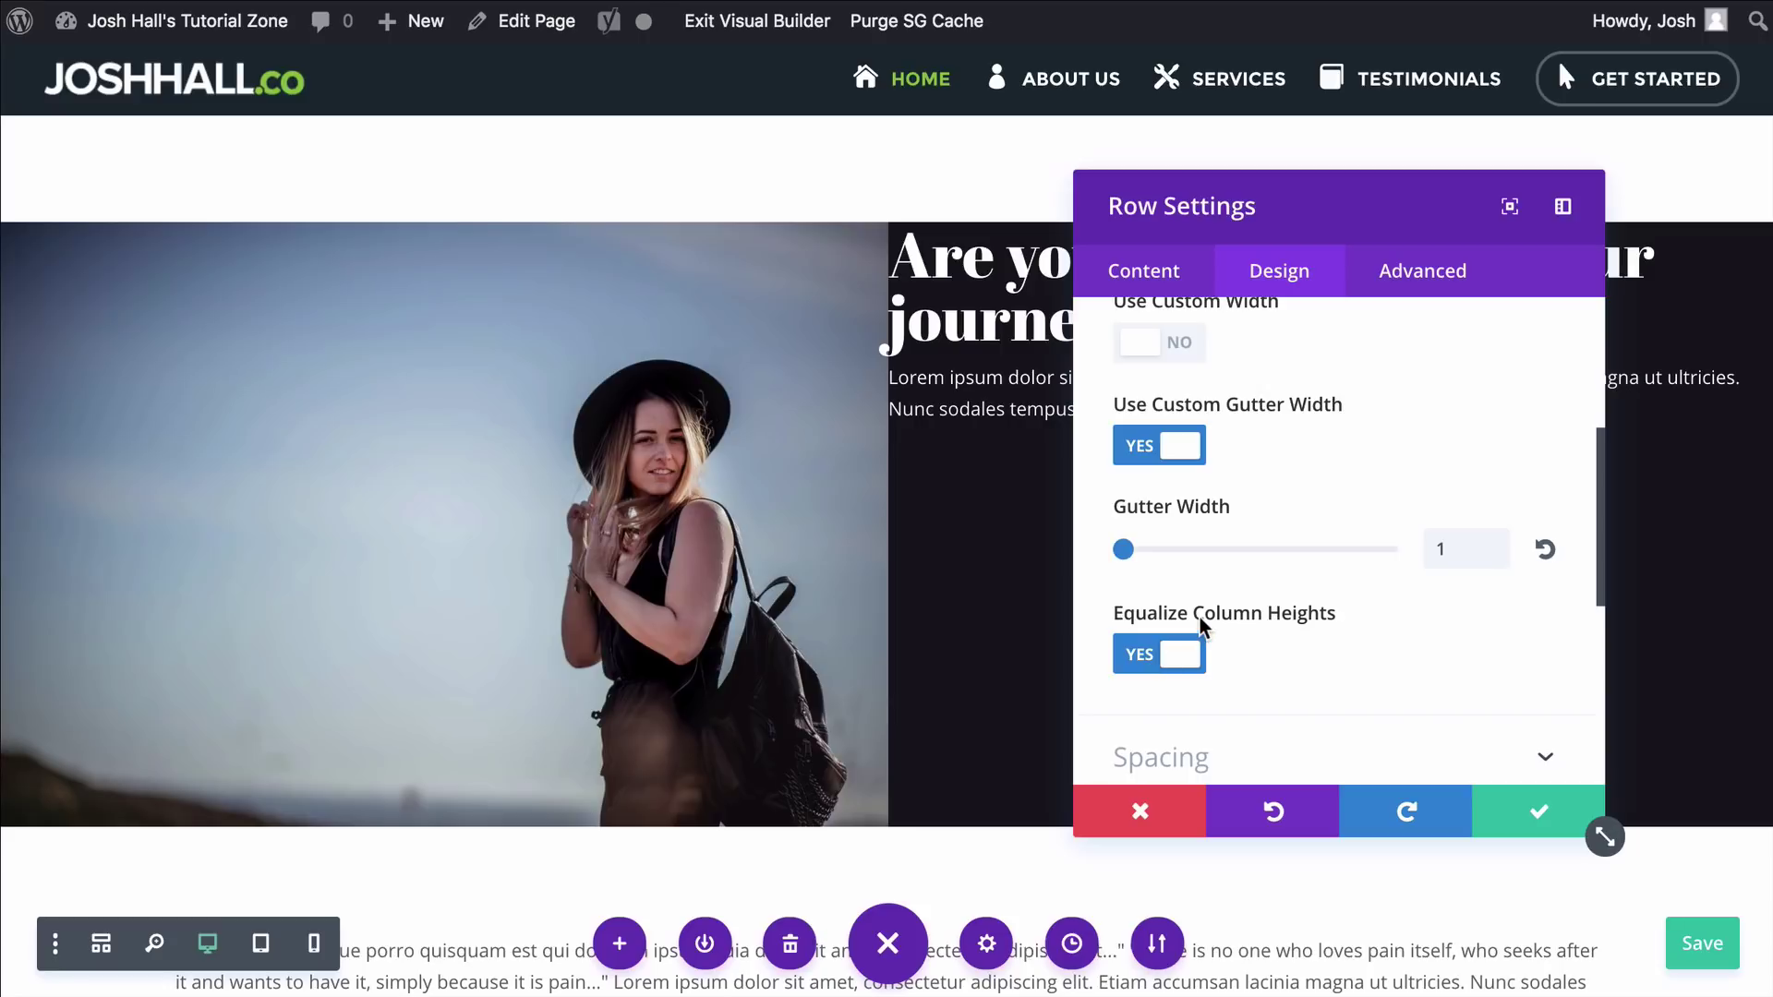
key(ctrl+s)
click(1541, 822)
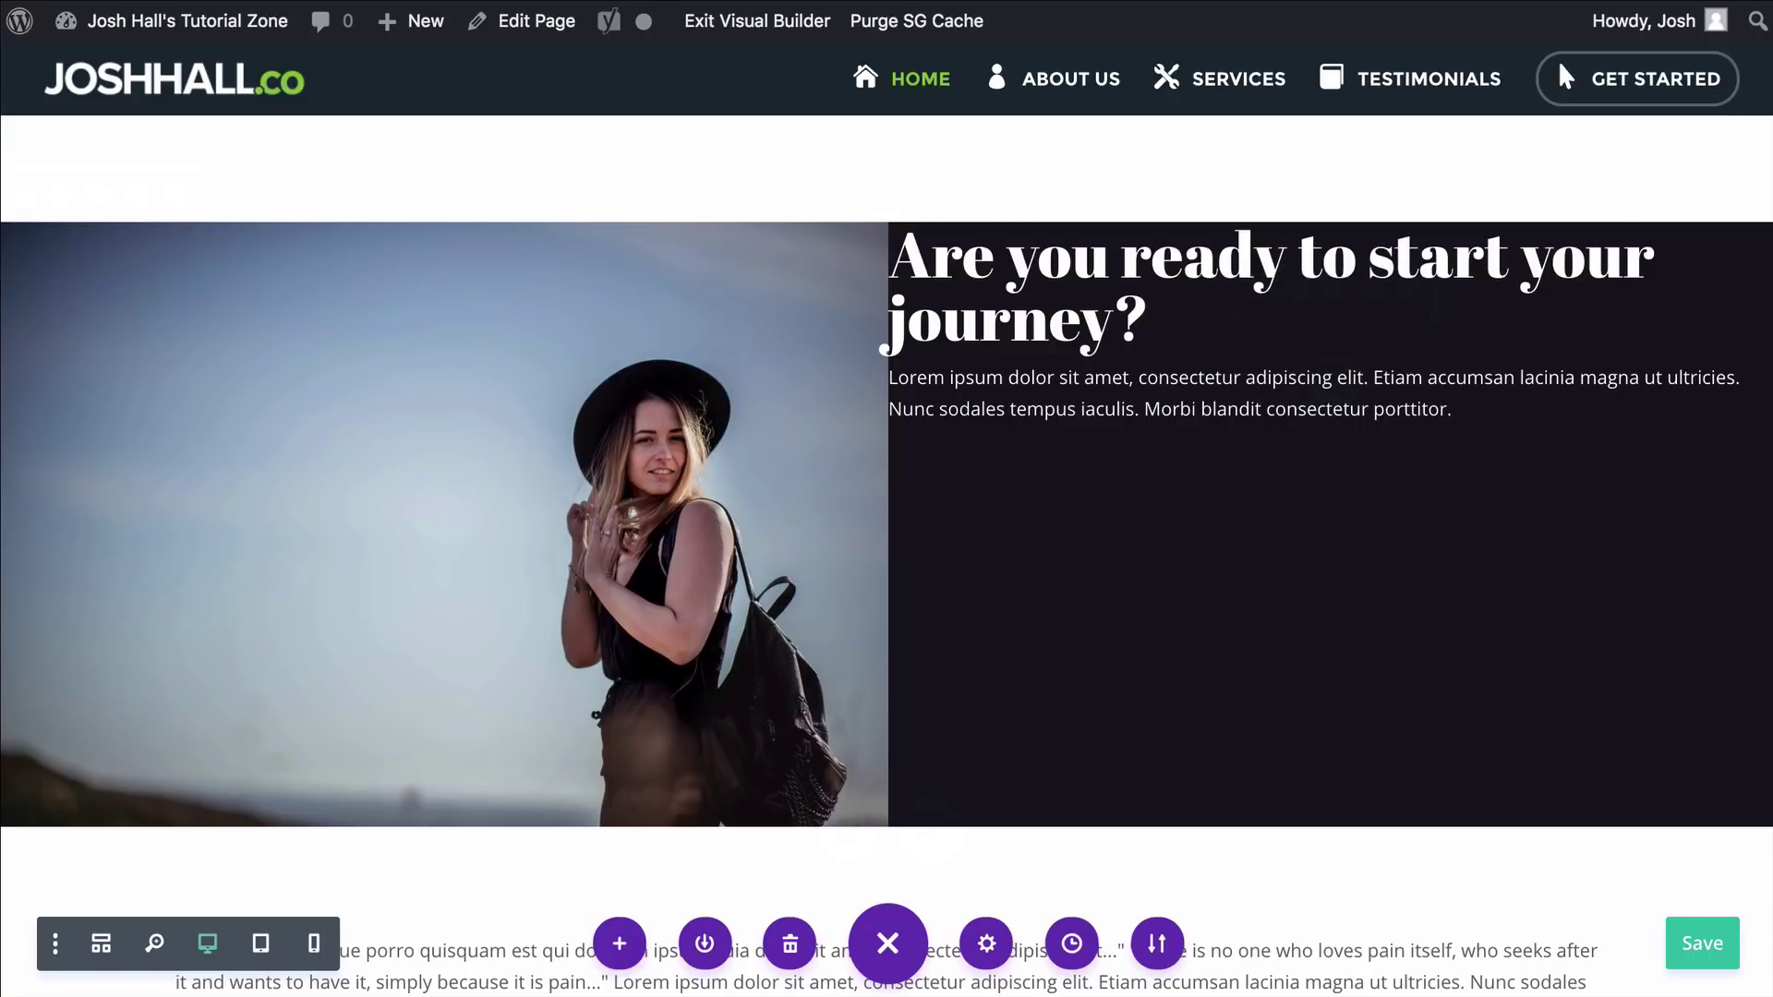
Select all the vertical-centering CSS in equalheight.css, then return to the browser
key(super+Tab)
click(1350, 202)
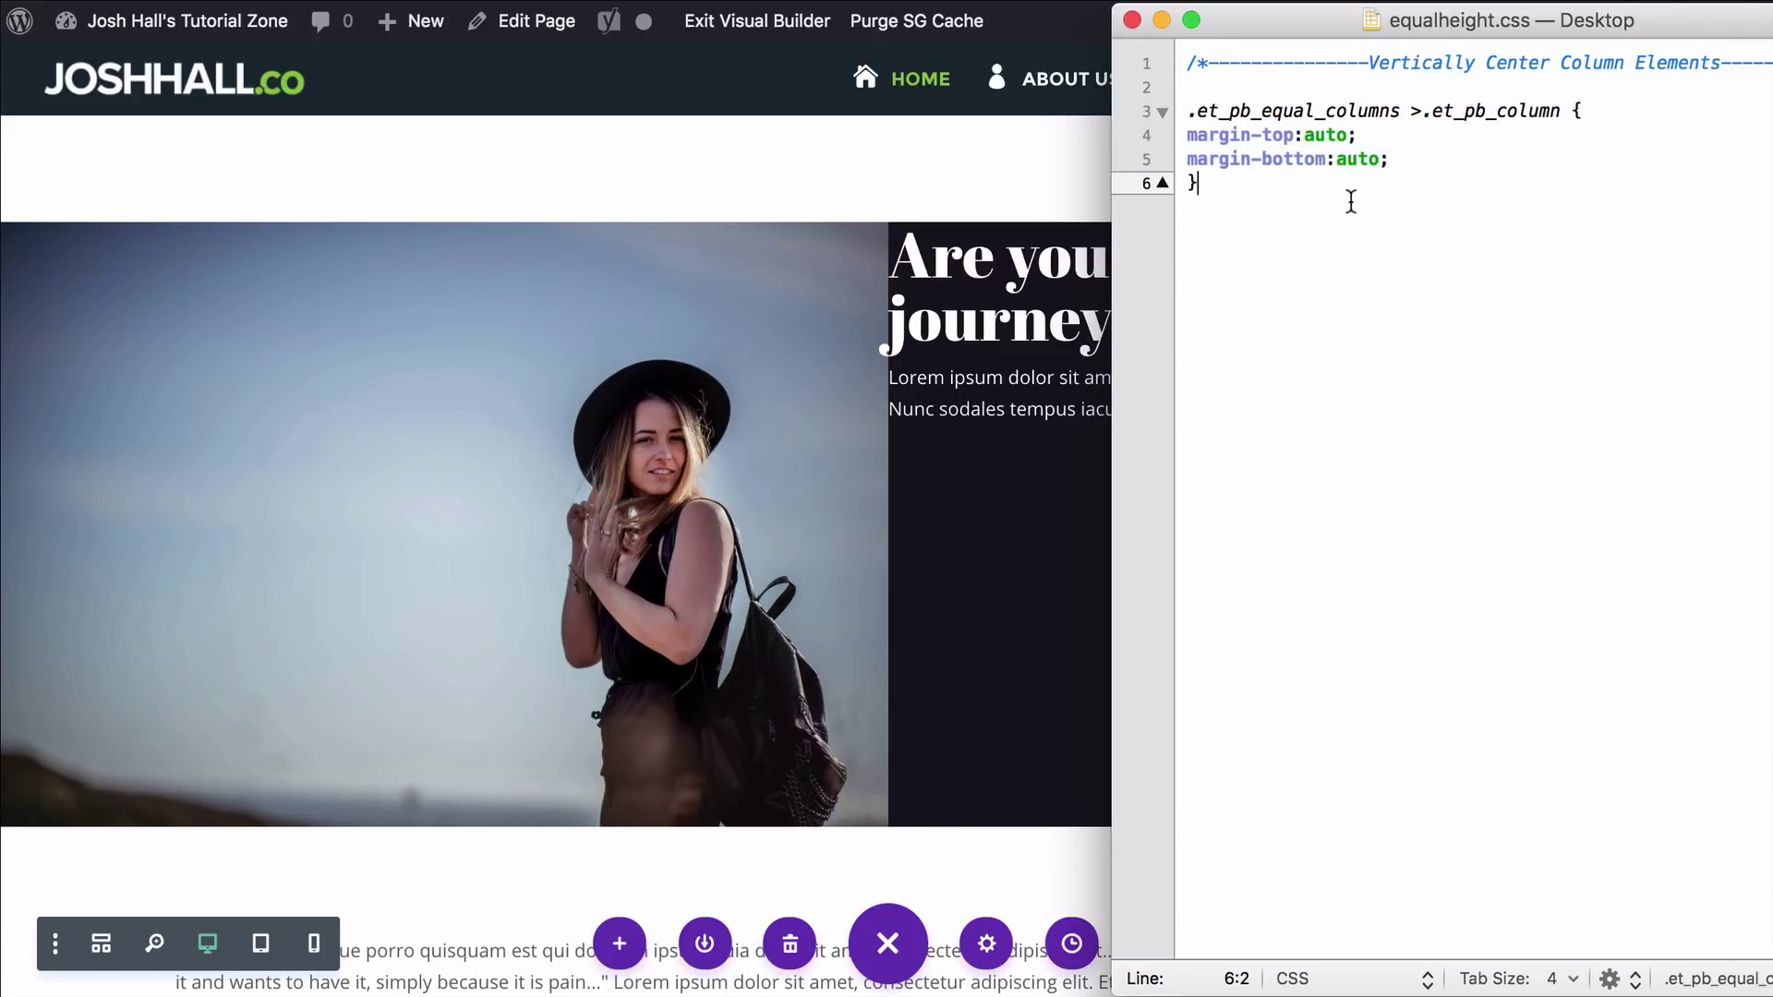
shift+click(1166, 60)
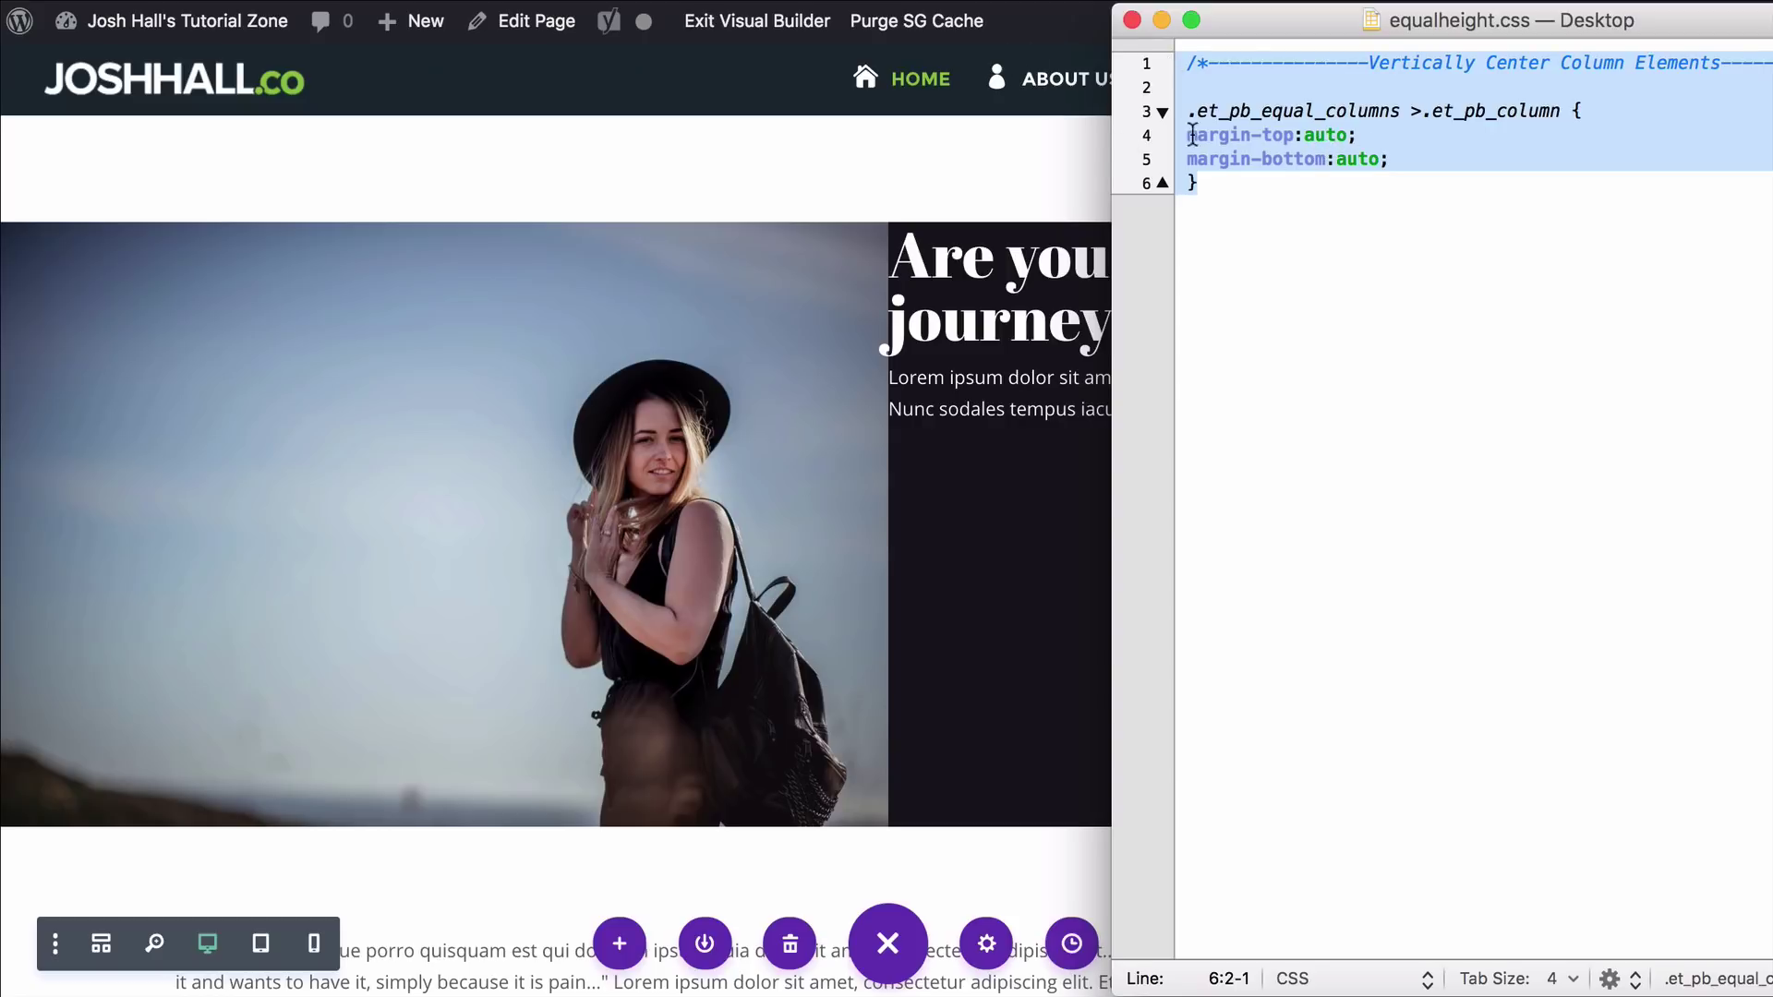
click(1045, 140)
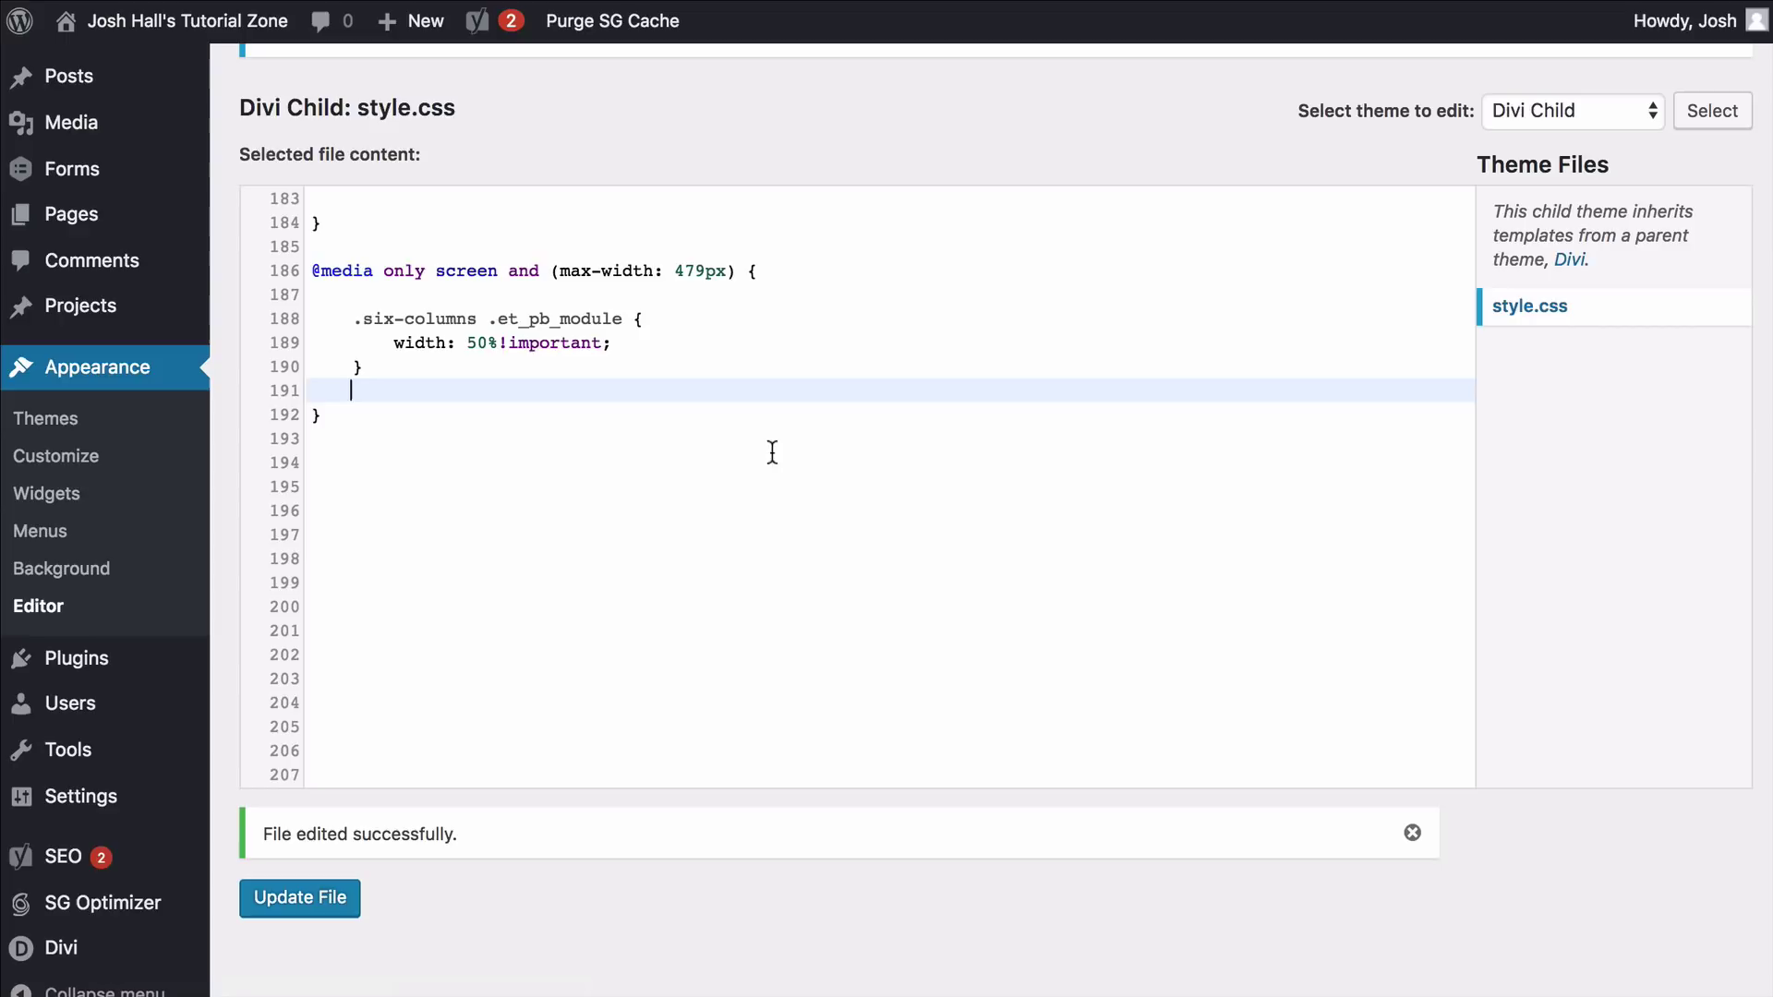
Paste the vertical-centering CSS at the end of Divi Child's style.css and update the file
scroll(702, 489, up, 1)
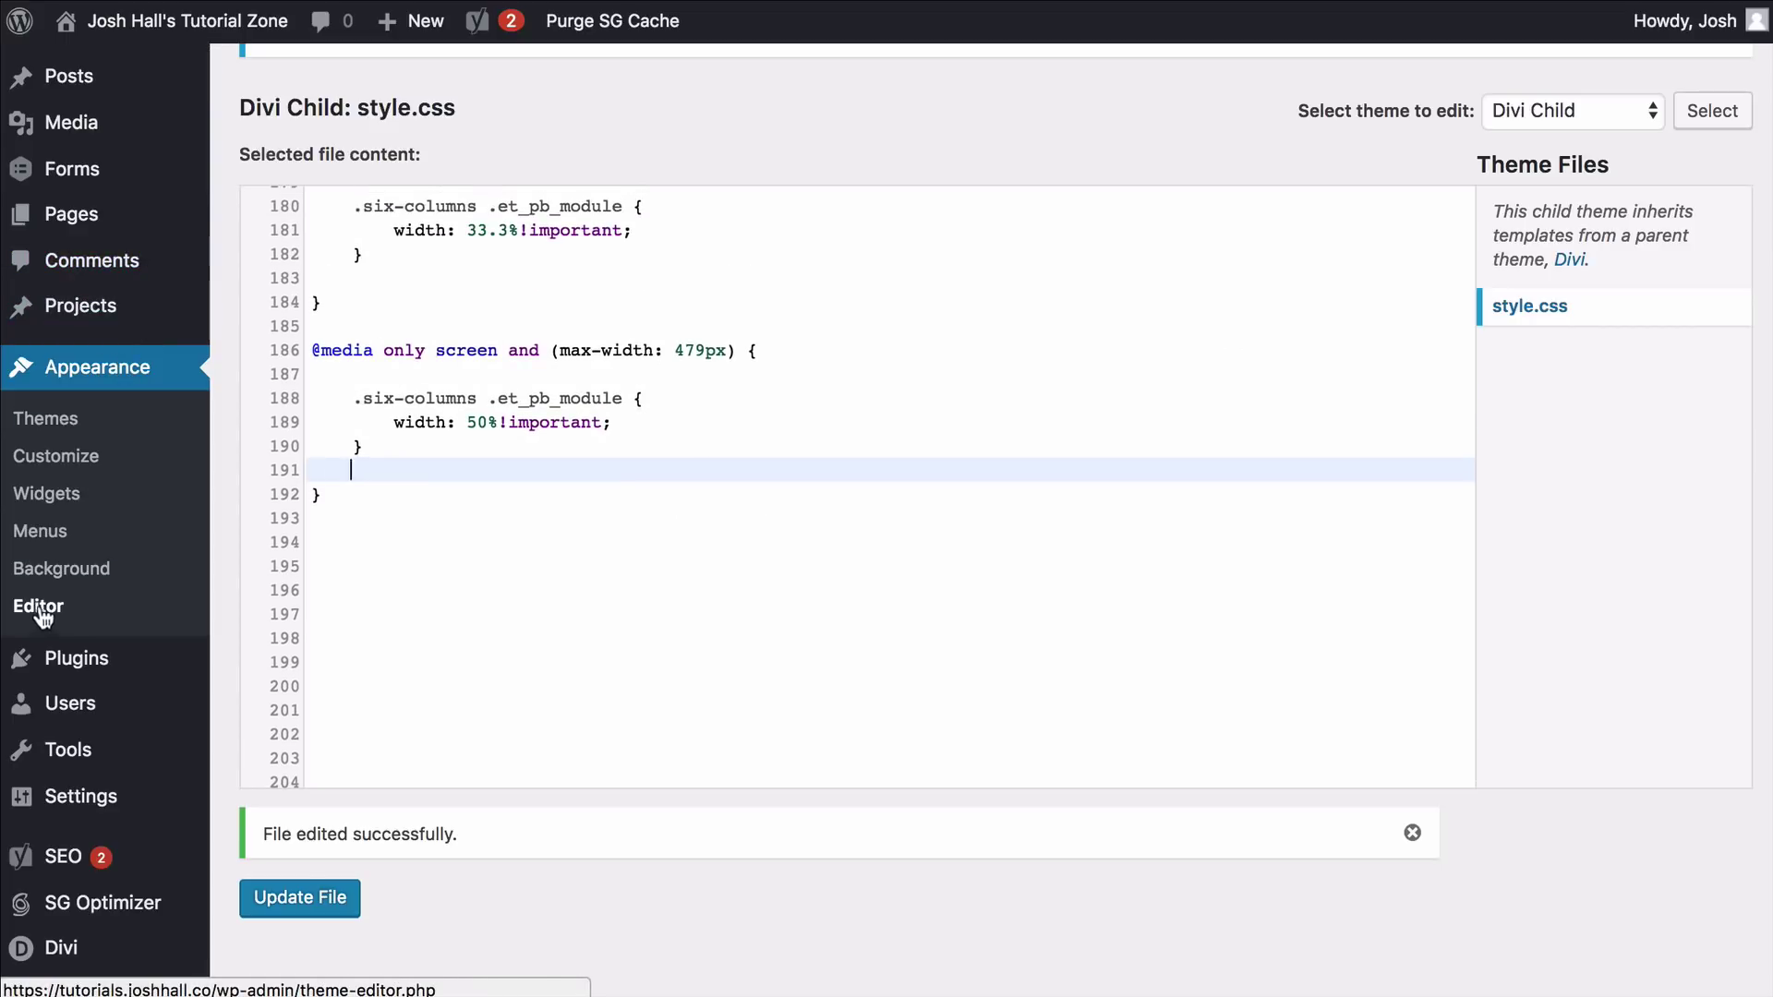
click(487, 535)
scroll(462, 512, down, 1)
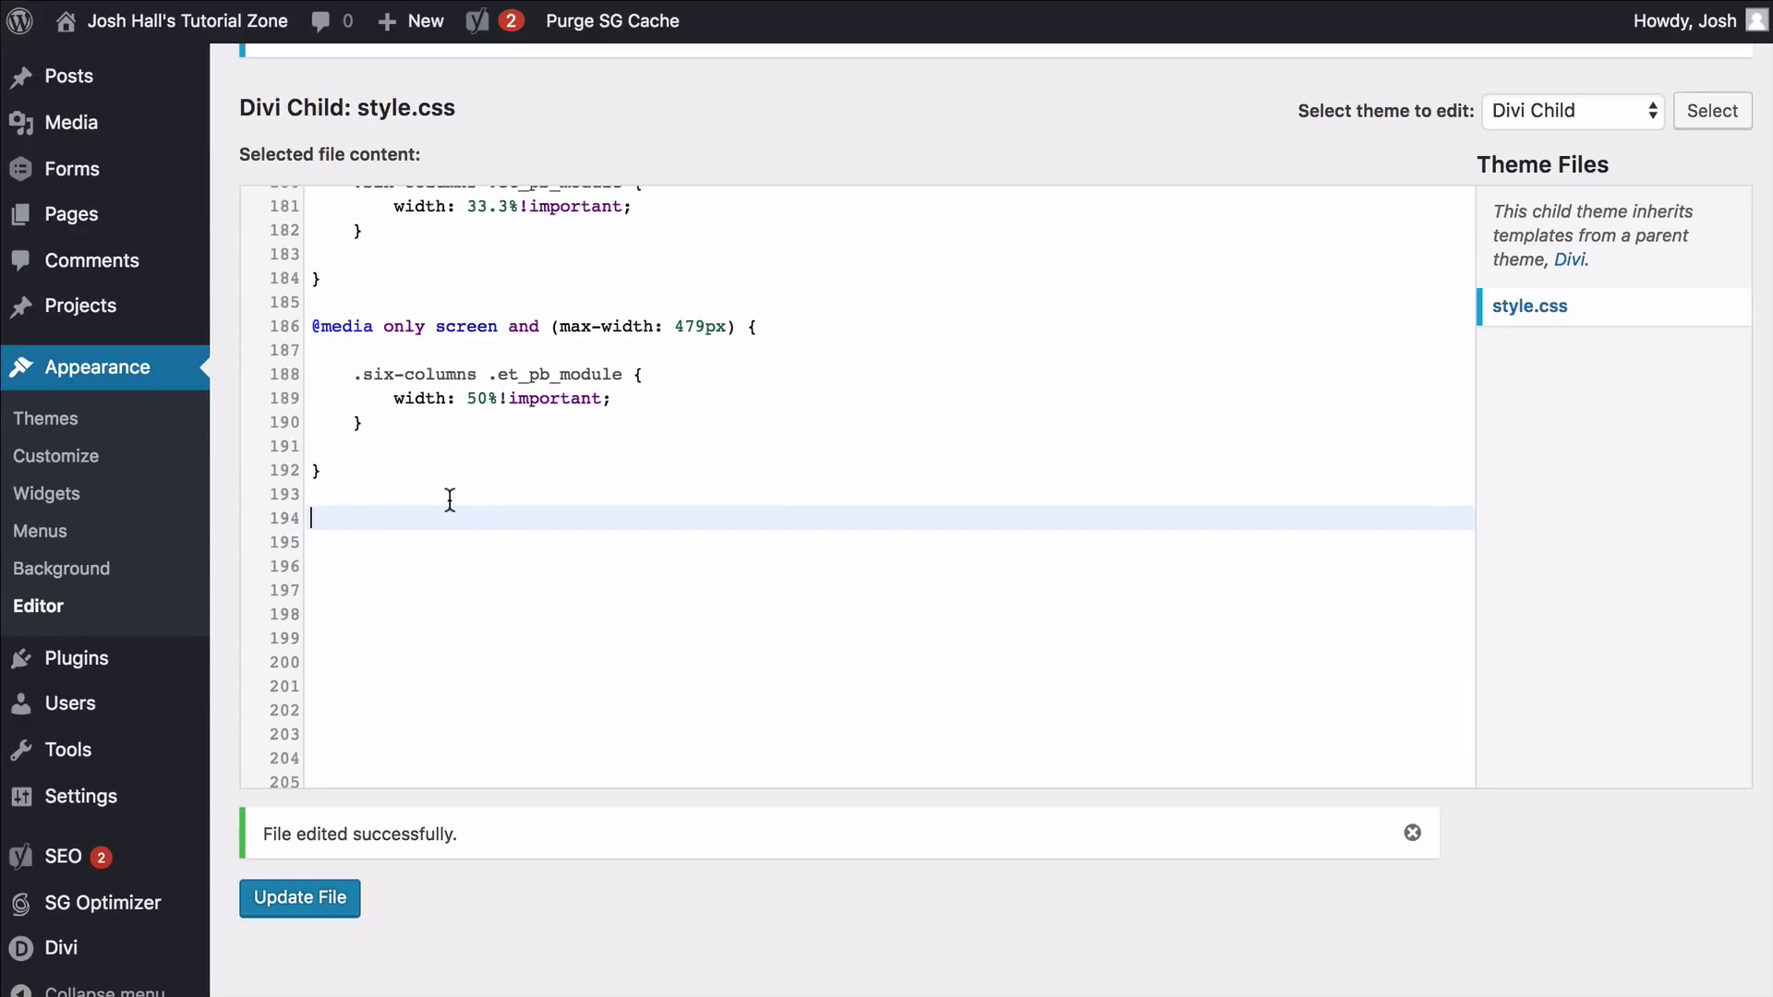
text(/*---------------Vertically Center Column Elements---------------*/  .et_pb_equal_columns >.et_pb_column { margin-top:auto; margin-bottom:auto; })
scroll(491, 475, down, 1)
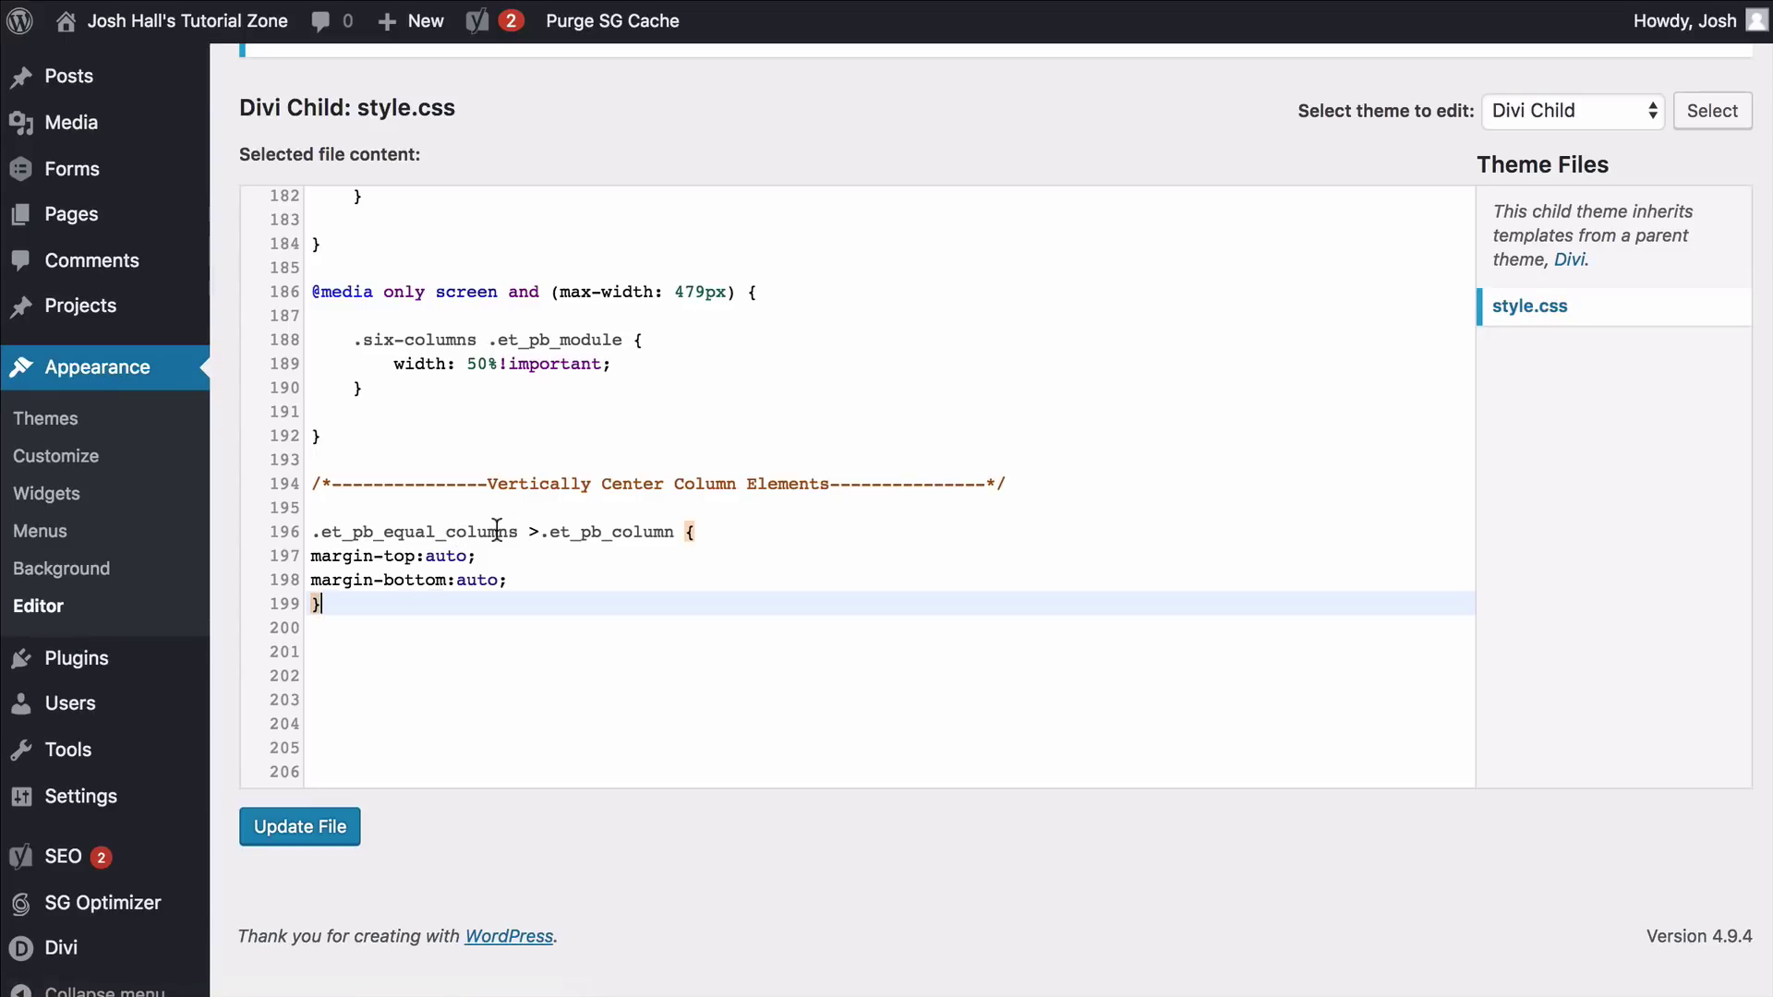
click(317, 826)
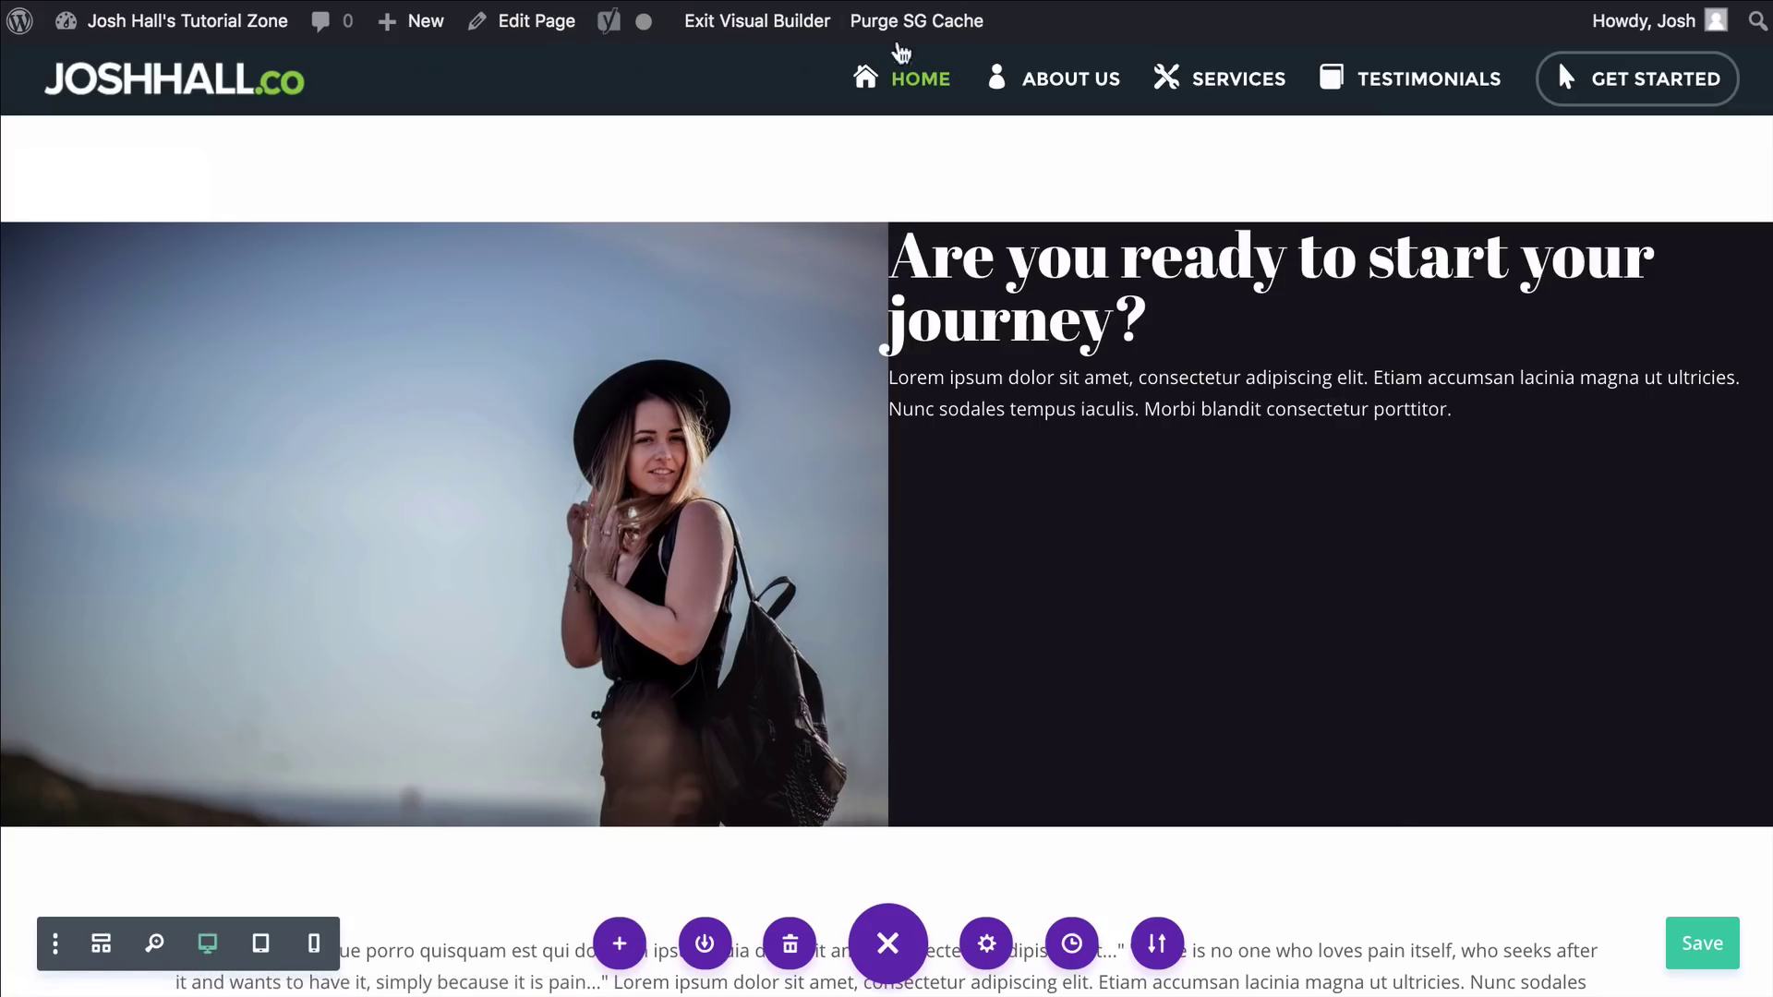
Recheck the row's Sizing settings with Equalize Column Heights on, confirm, and save the page
click(59, 240)
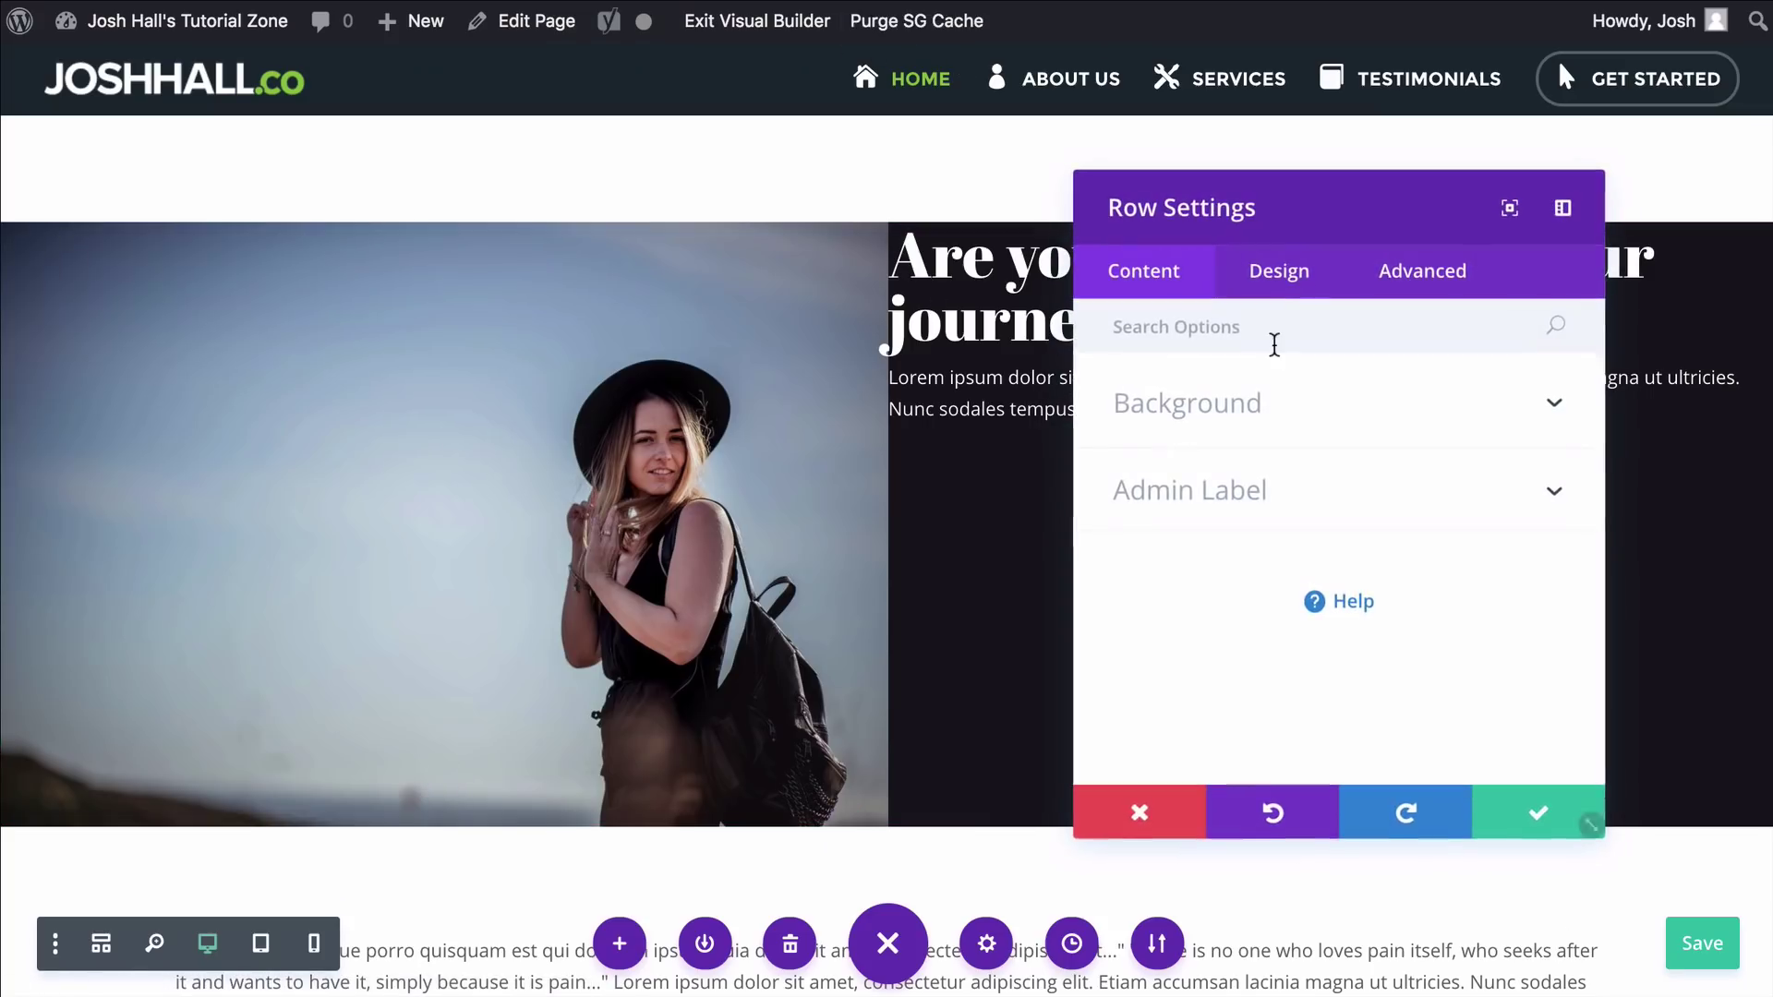
click(1291, 288)
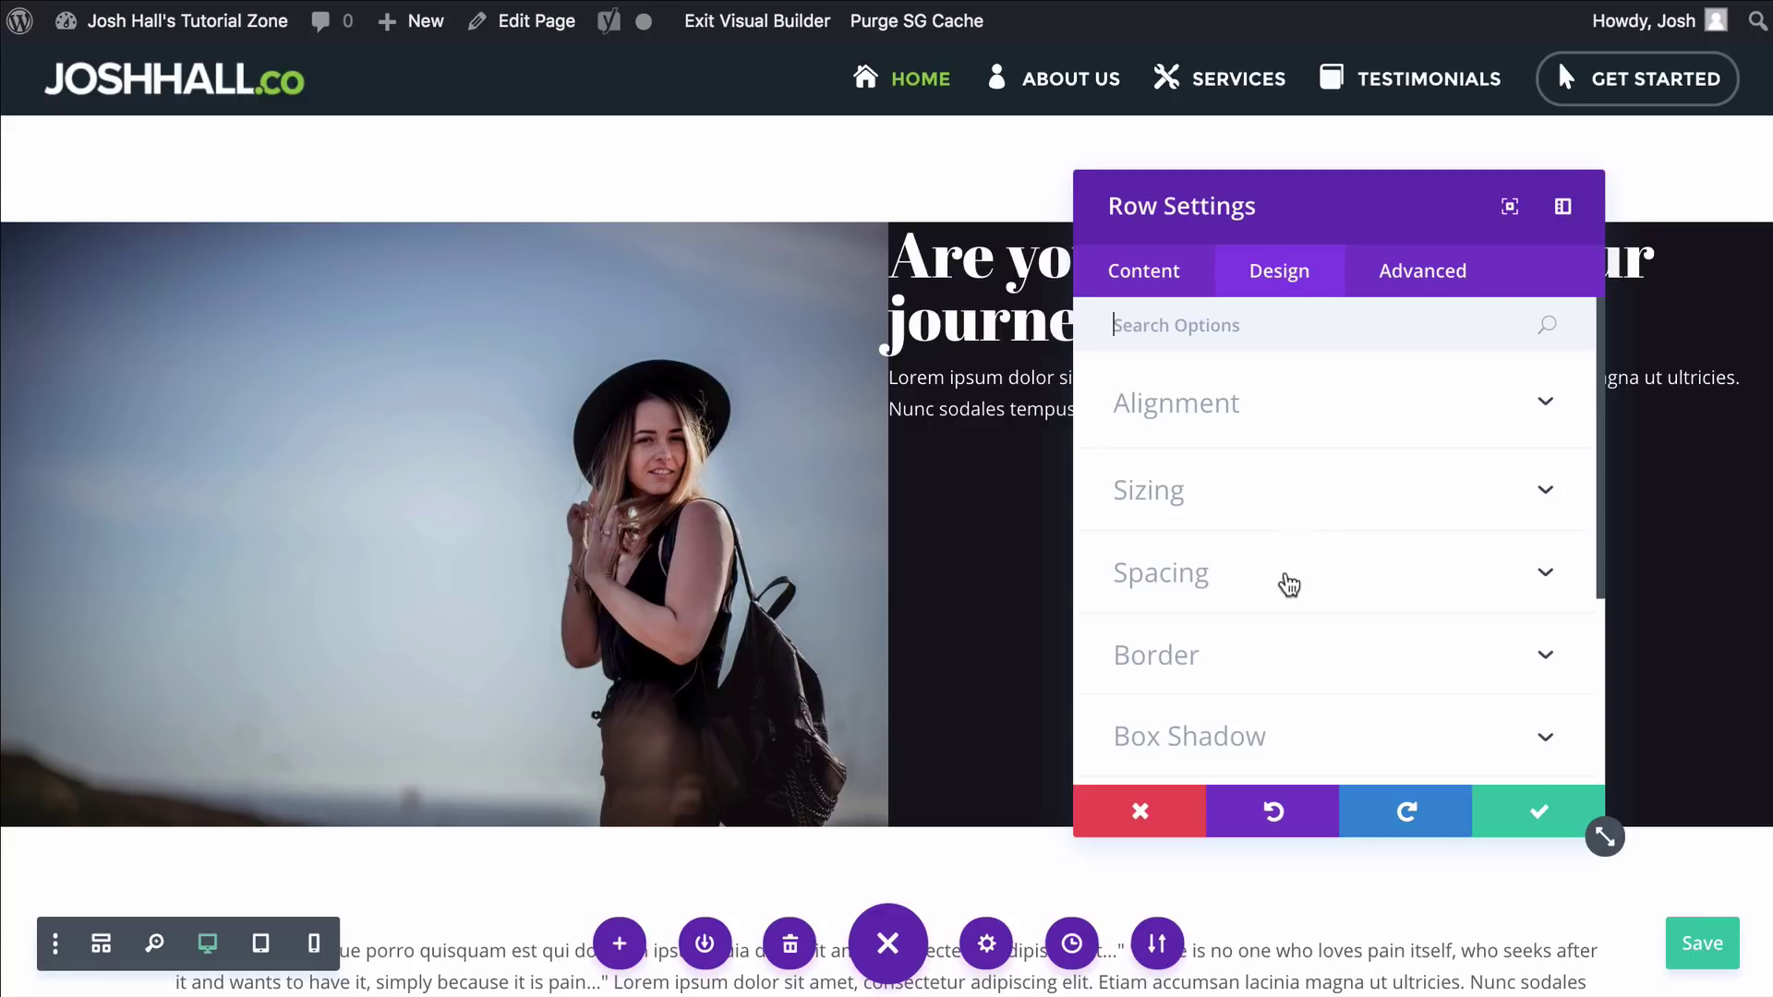
click(1302, 492)
scroll(1302, 493, down, 4)
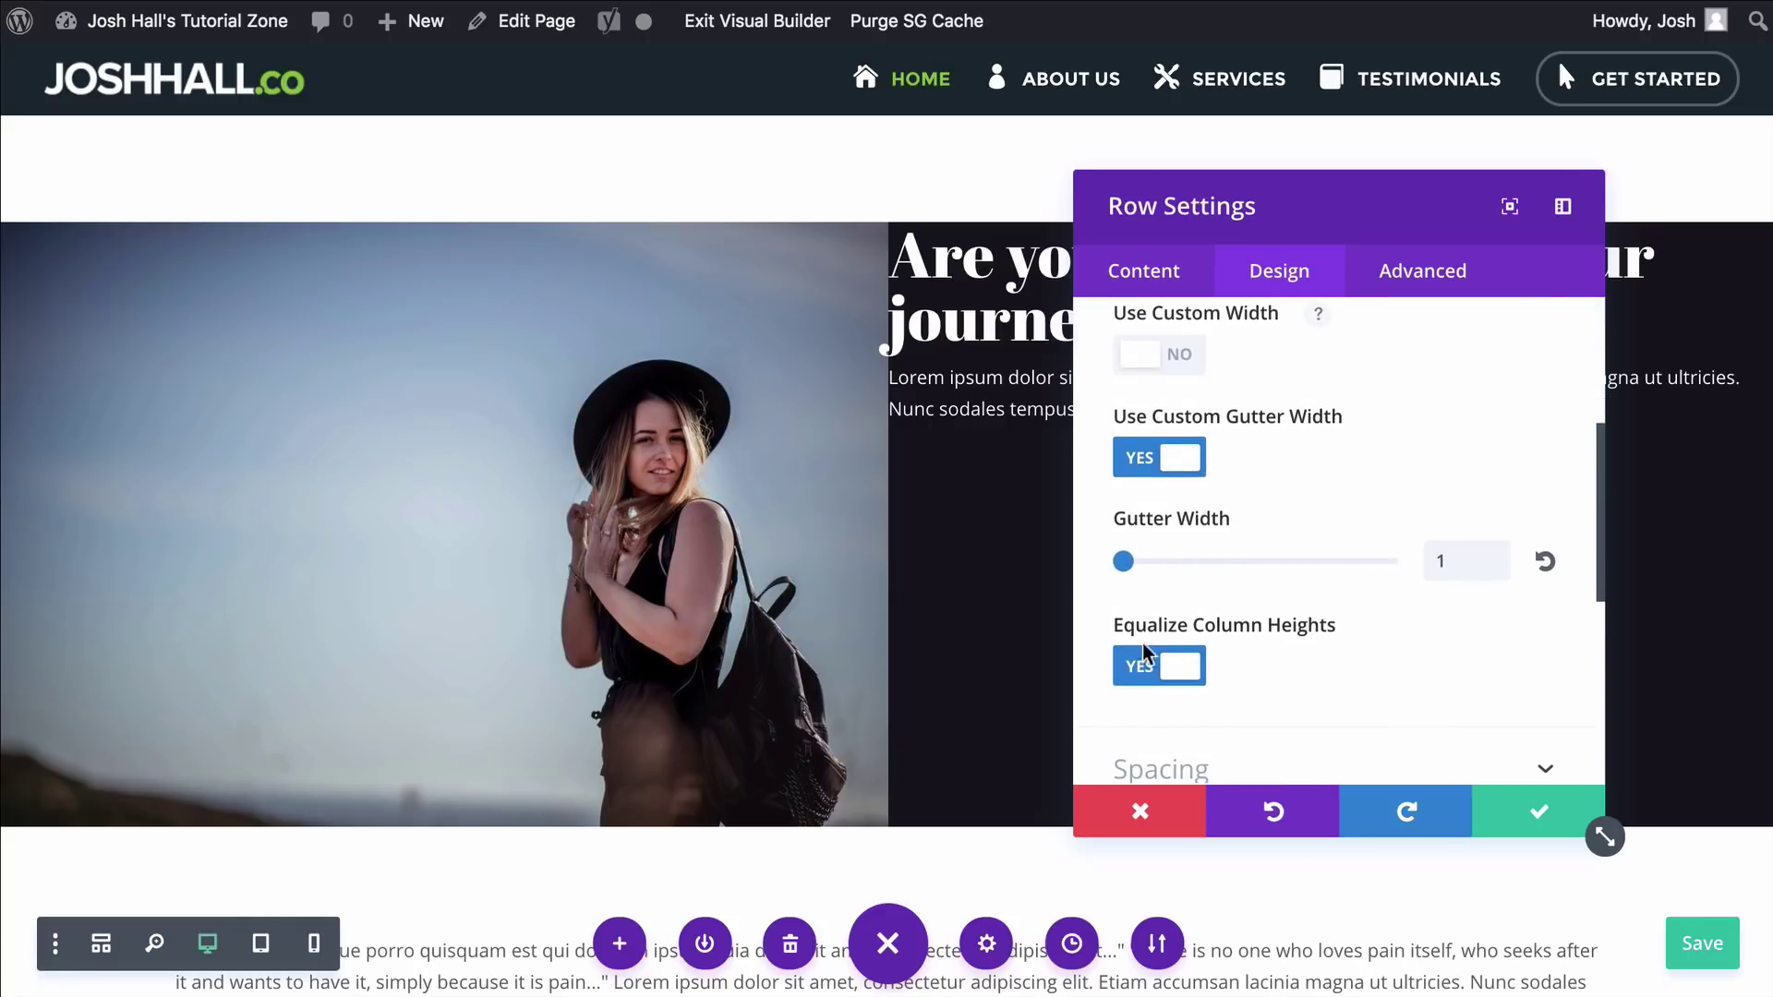
click(1539, 810)
key(ctrl+s)
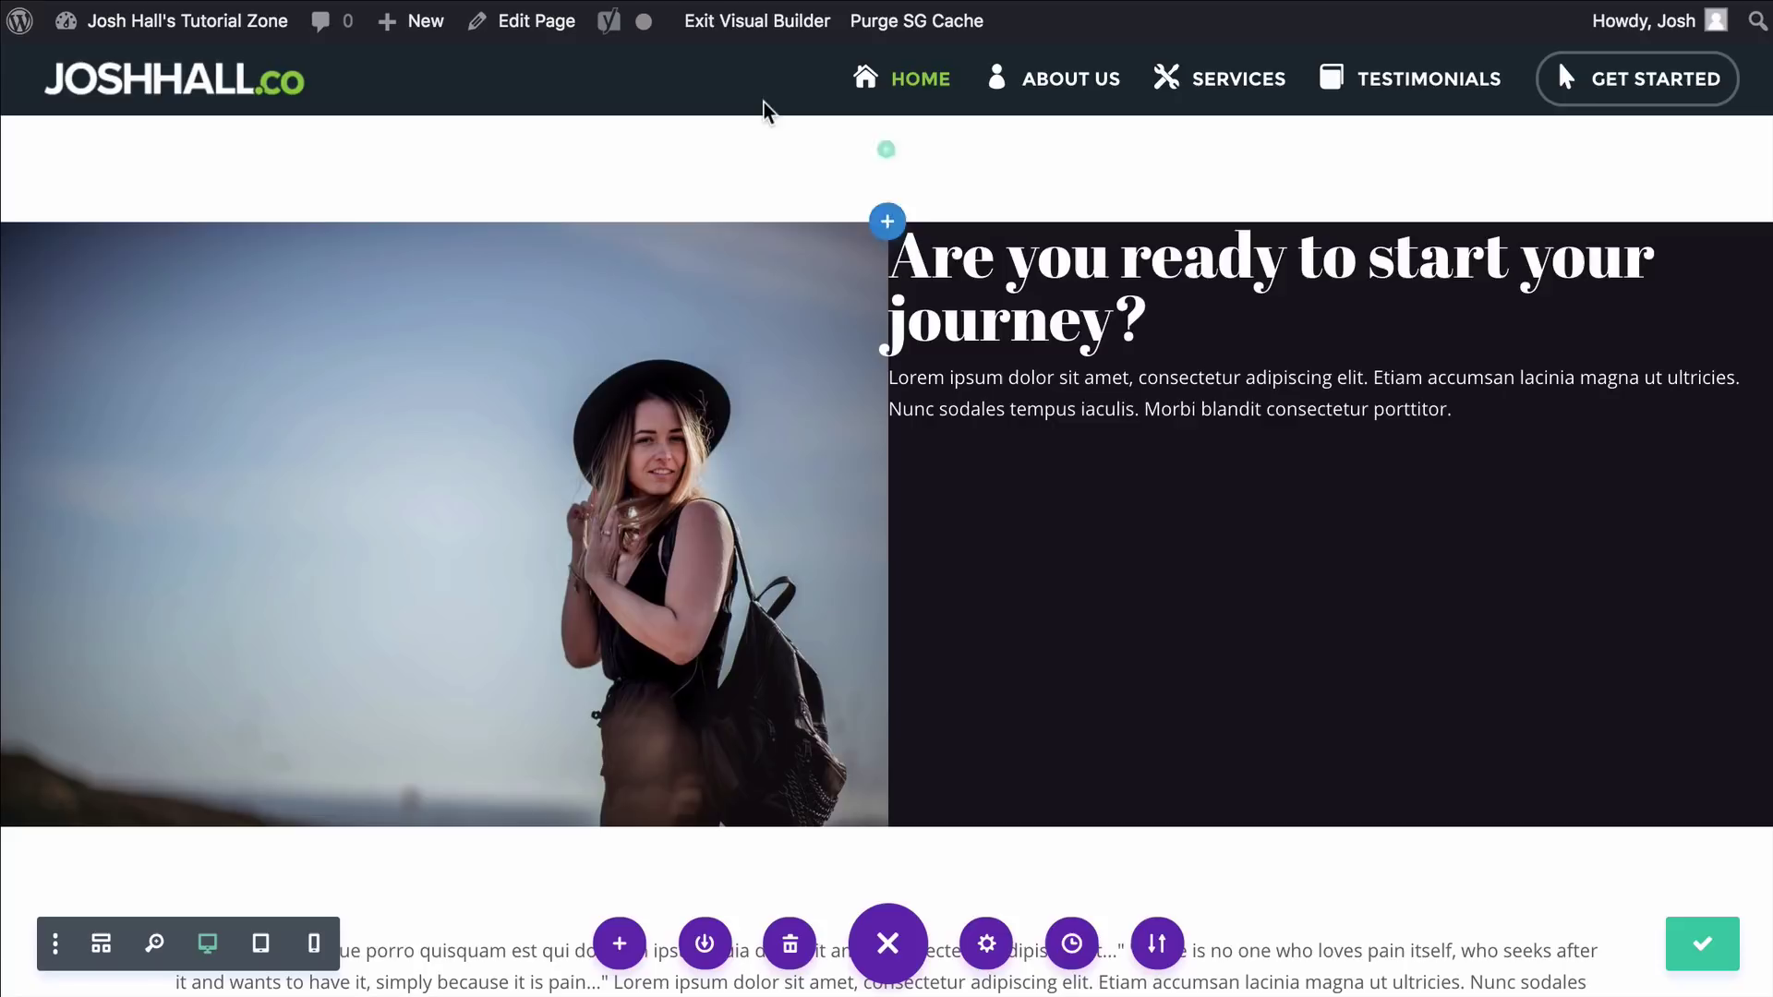
Exit the Visual Builder and scroll the live page to check the centered journey section
click(759, 31)
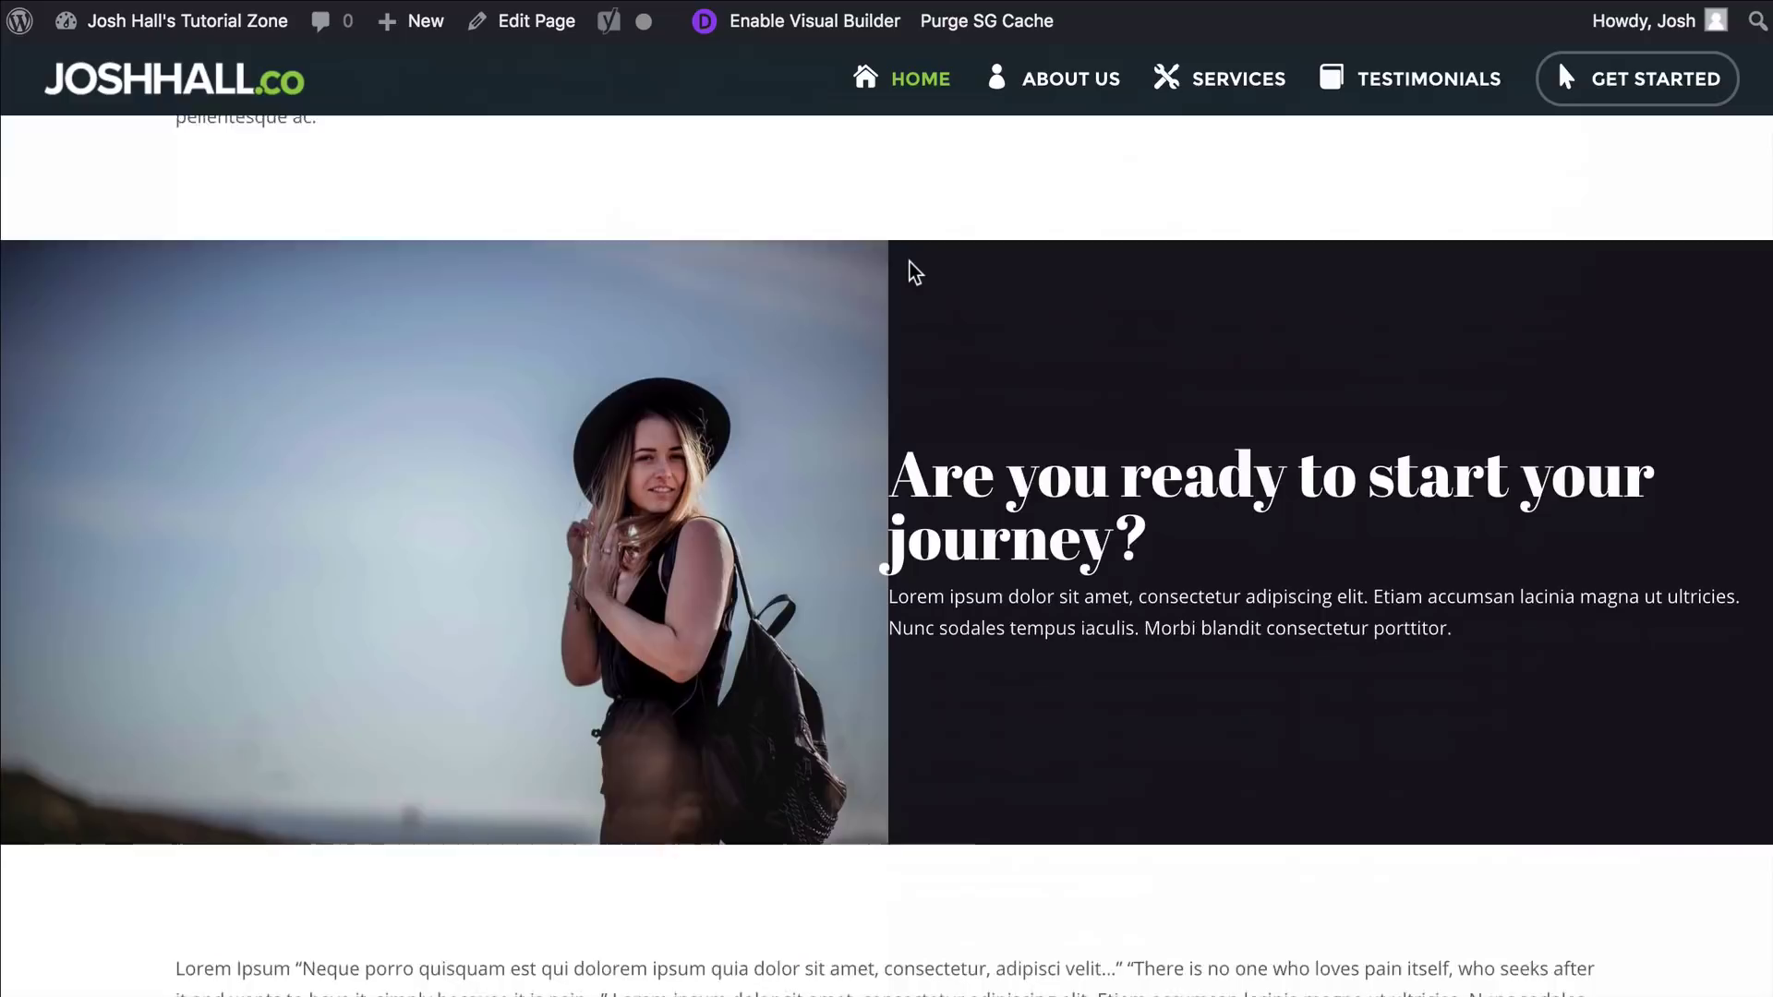
scroll(914, 272, down, 1)
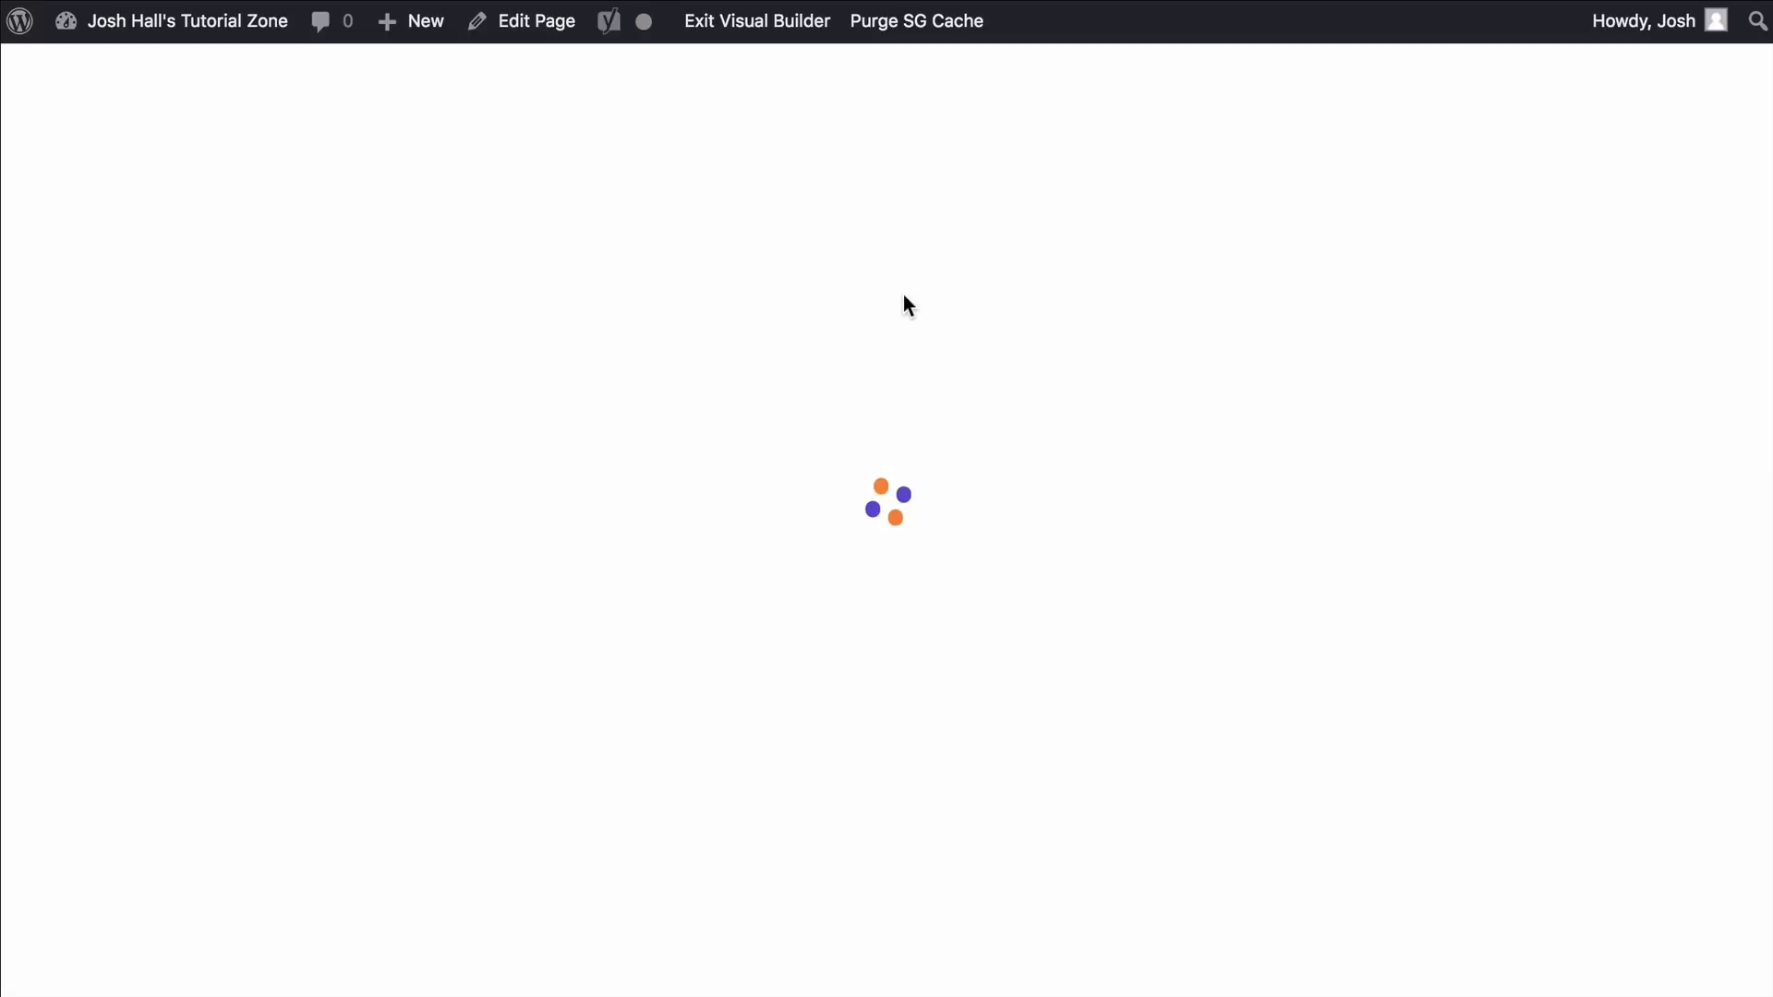
Open the text module's Advanced Custom CSS fields and locate 'padding: 50px'
scroll(903, 296, down, 15)
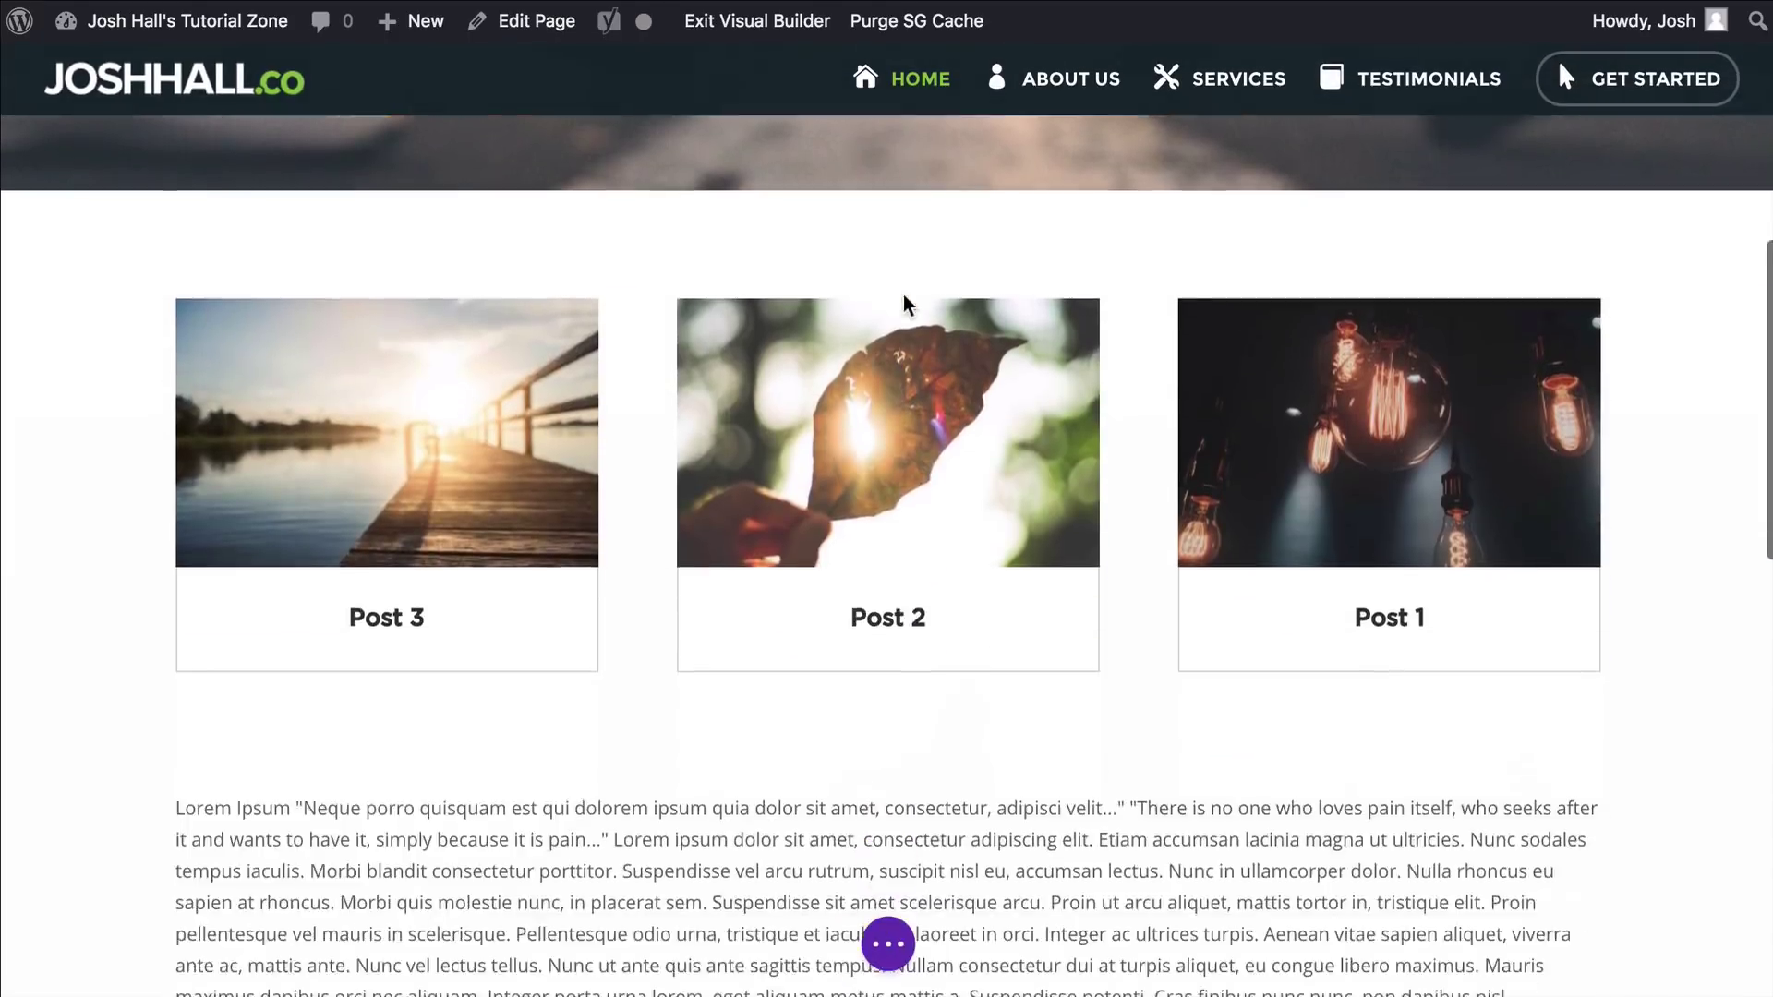
scroll(904, 296, down, 2)
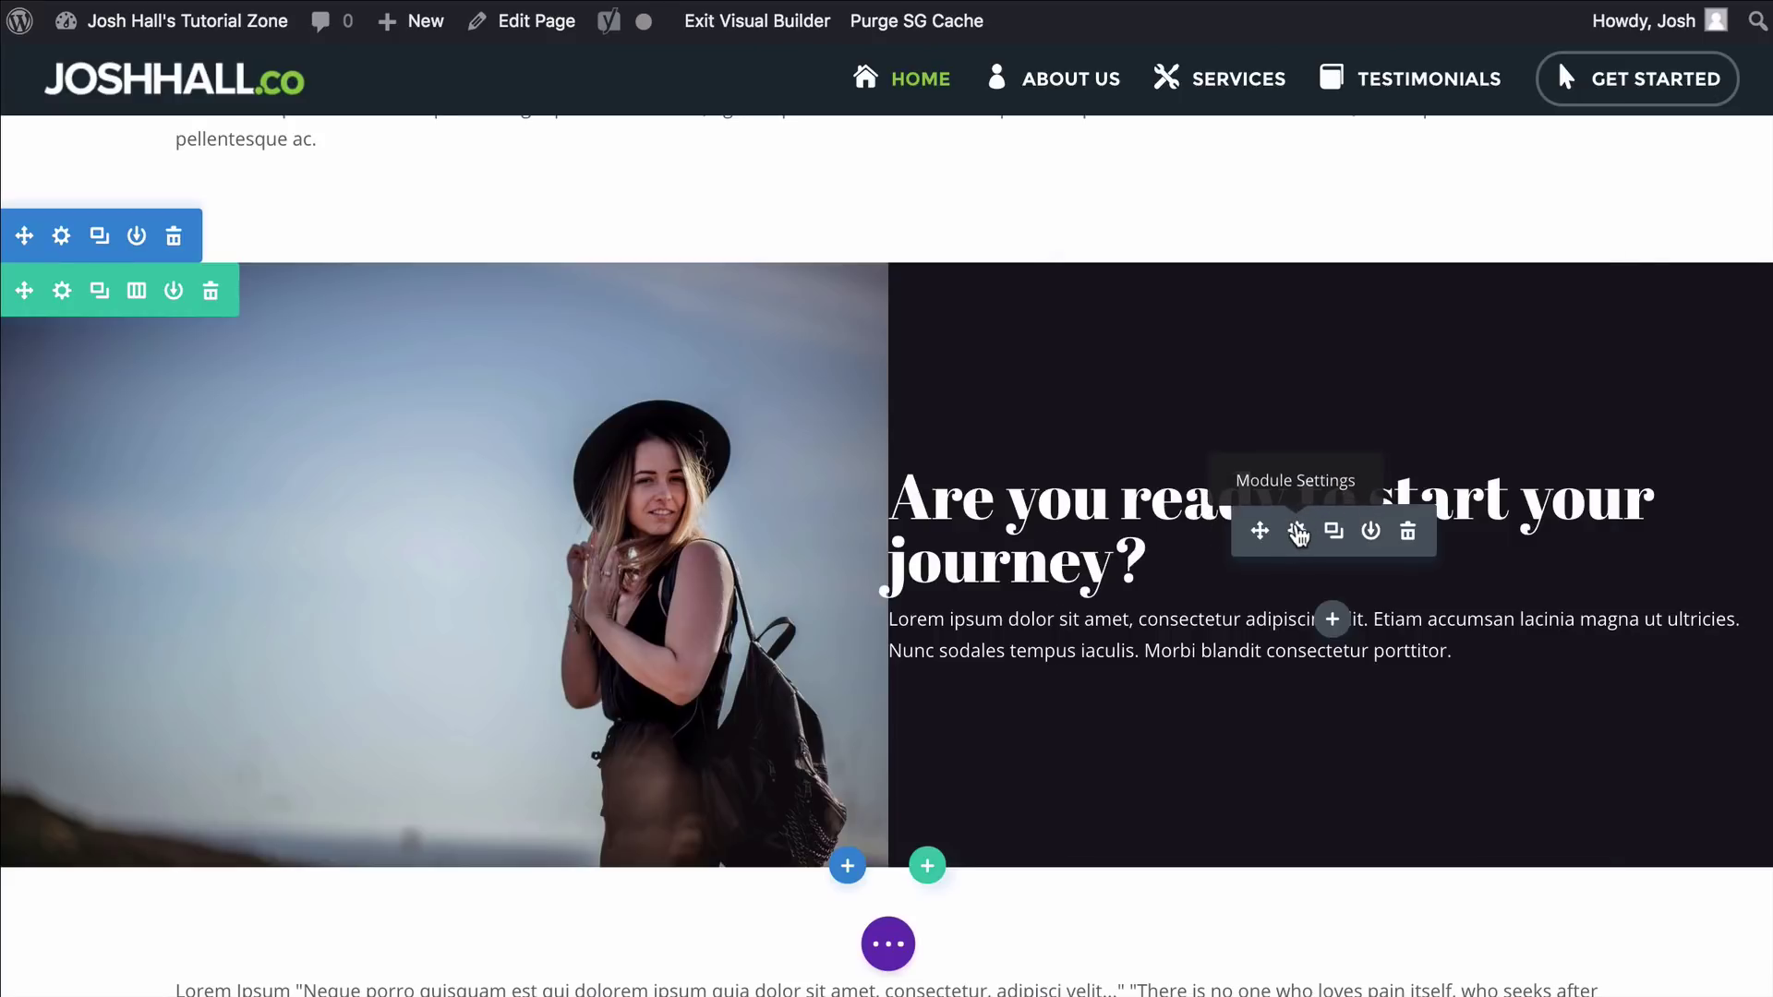
click(1296, 531)
click(1279, 263)
scroll(1298, 404, down, 2)
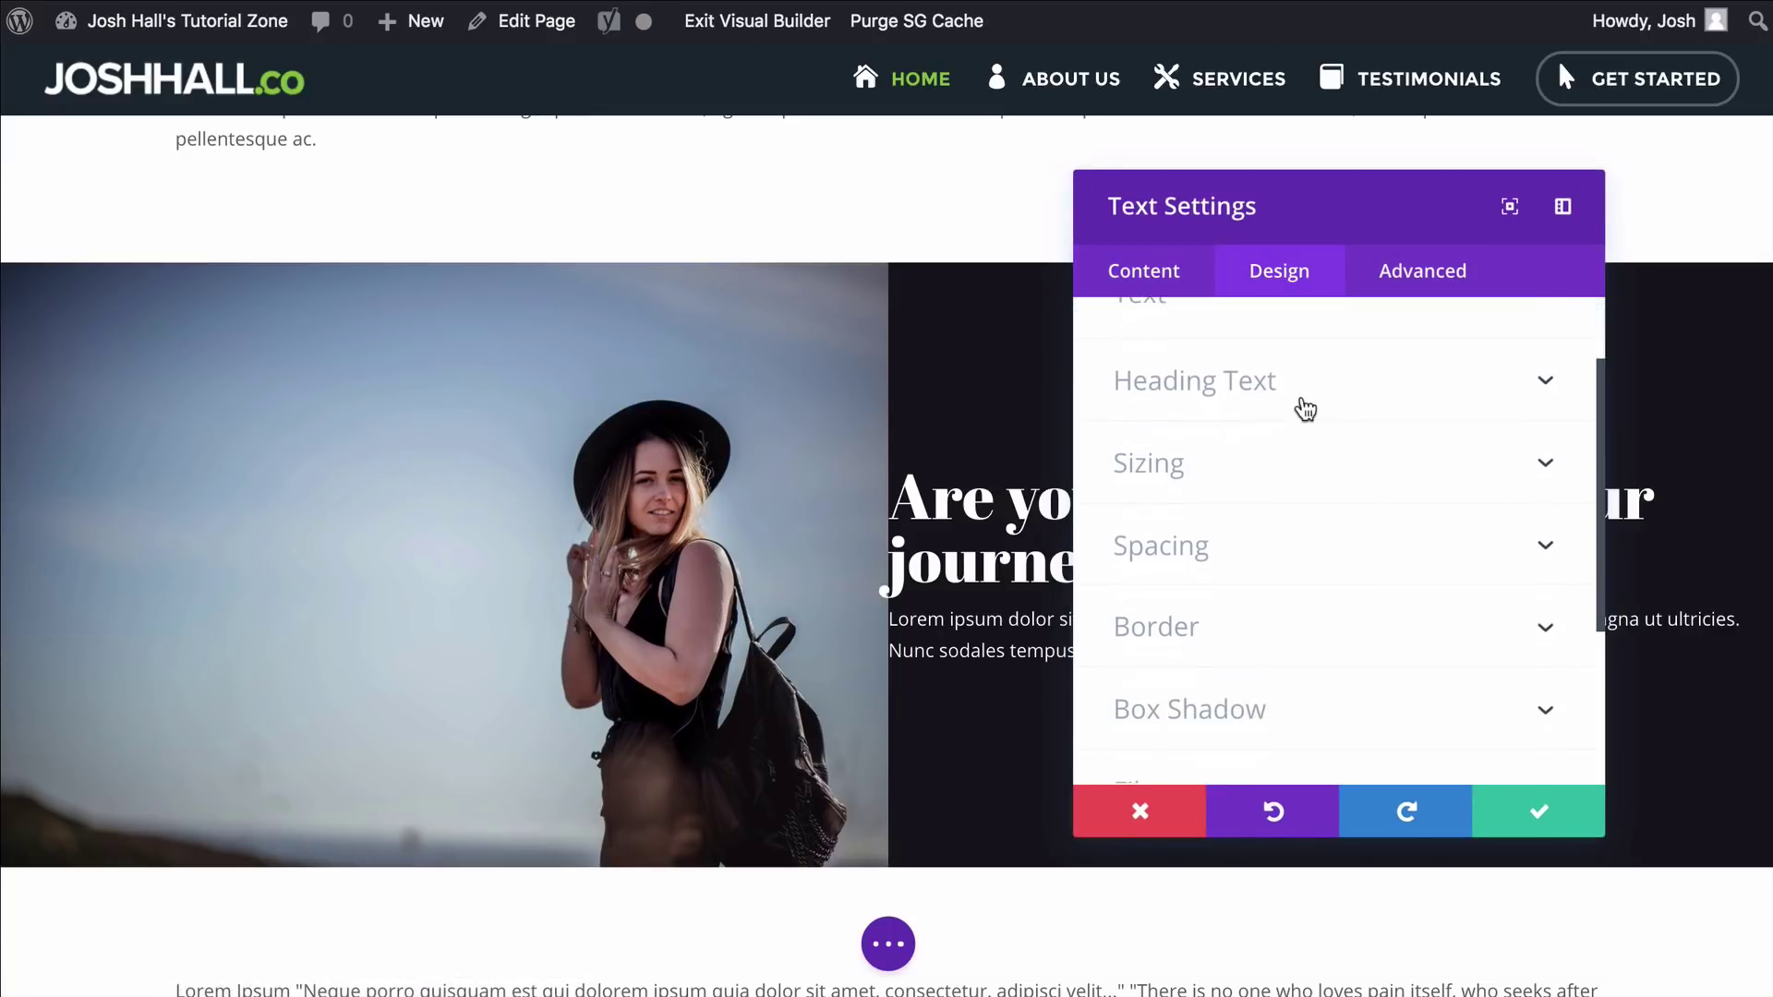
click(1265, 541)
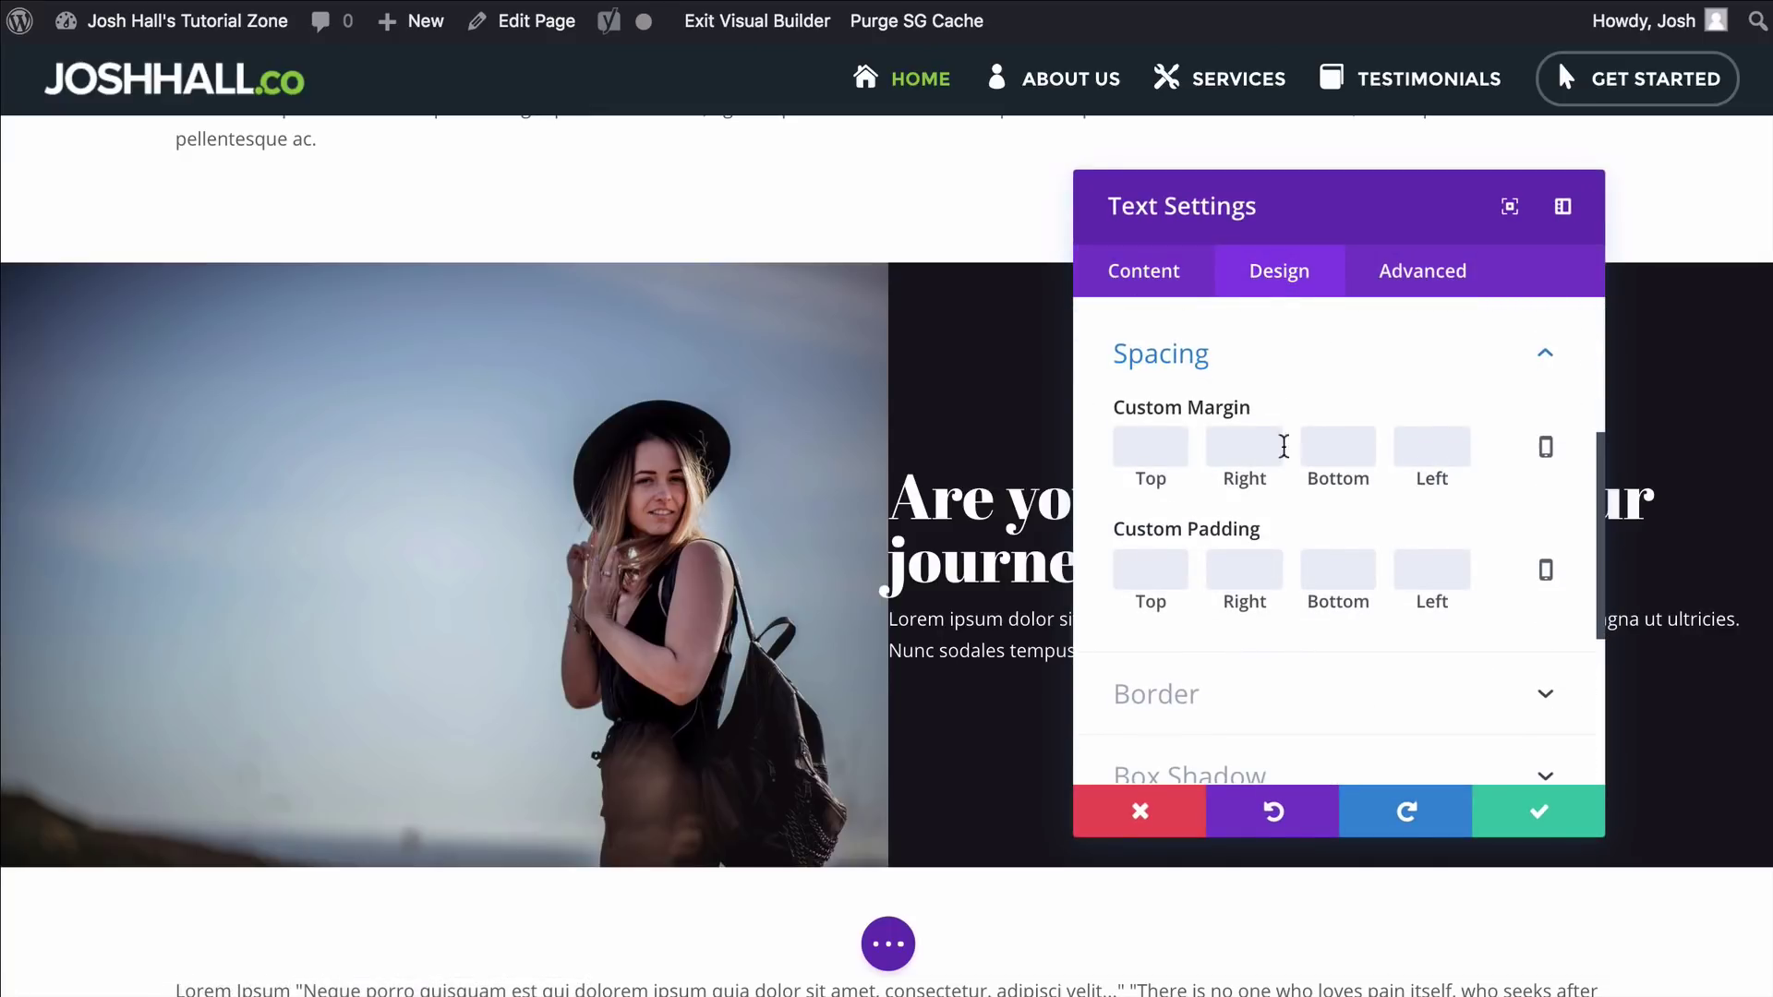
click(1422, 293)
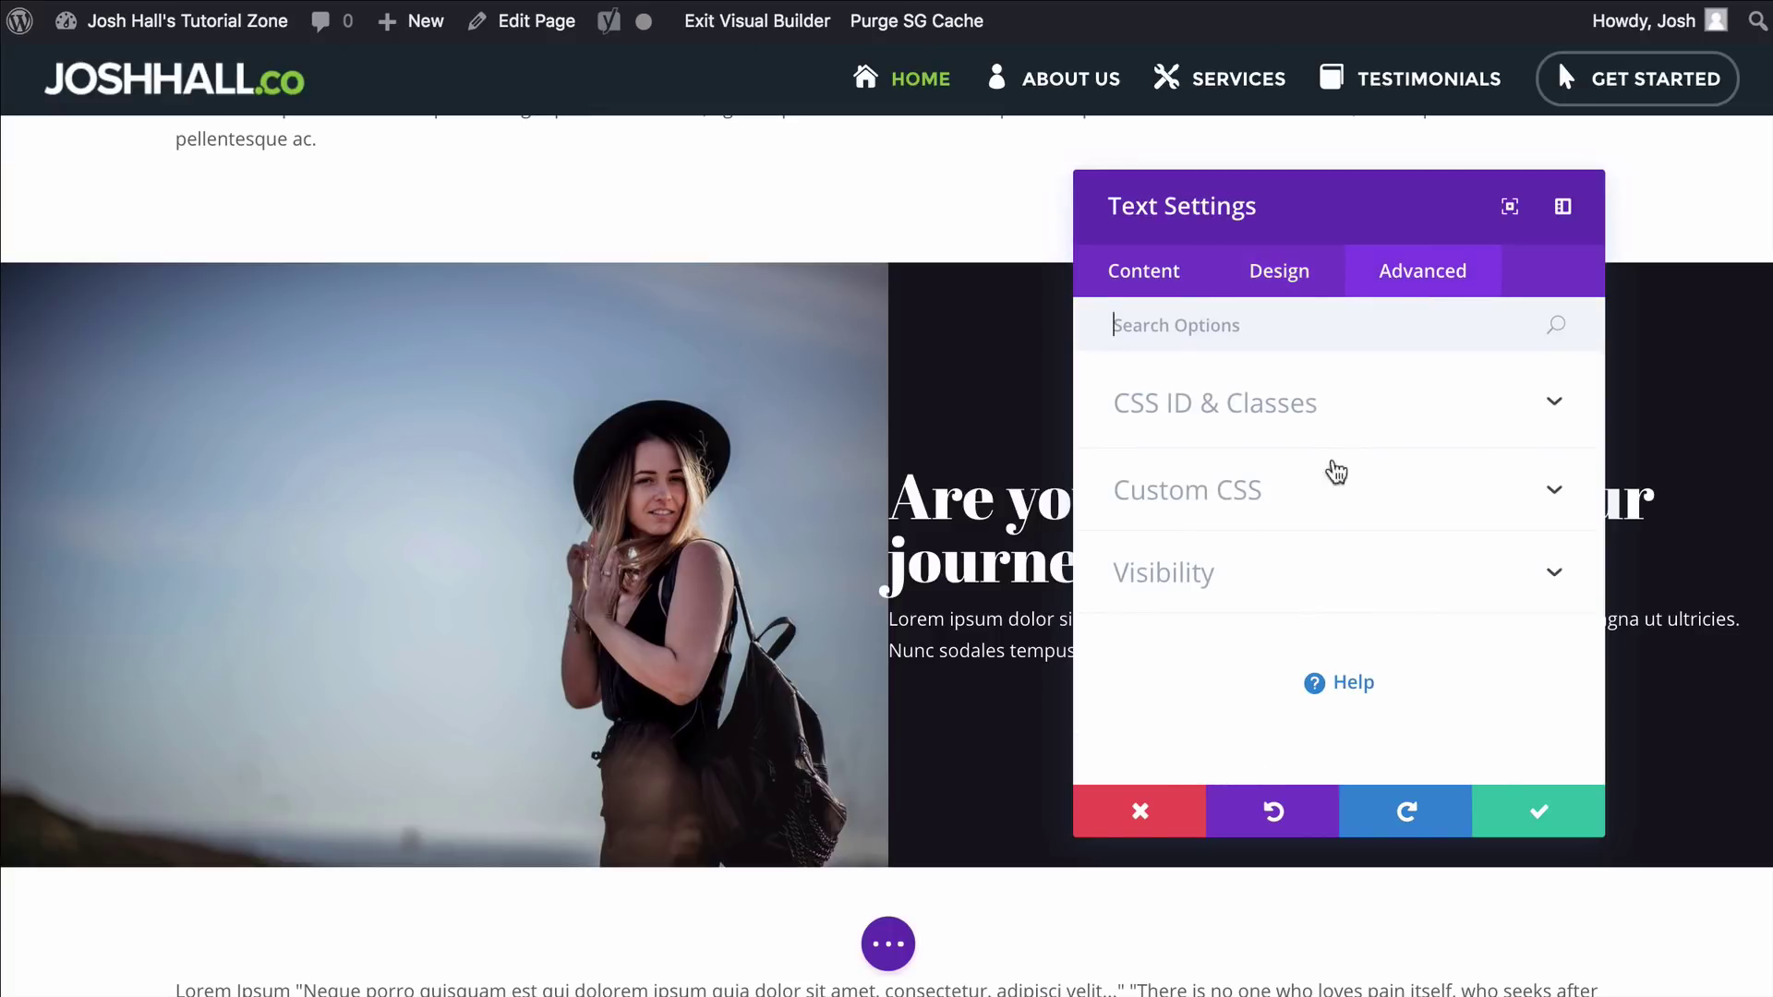
click(1305, 499)
scroll(1279, 608, down, 1)
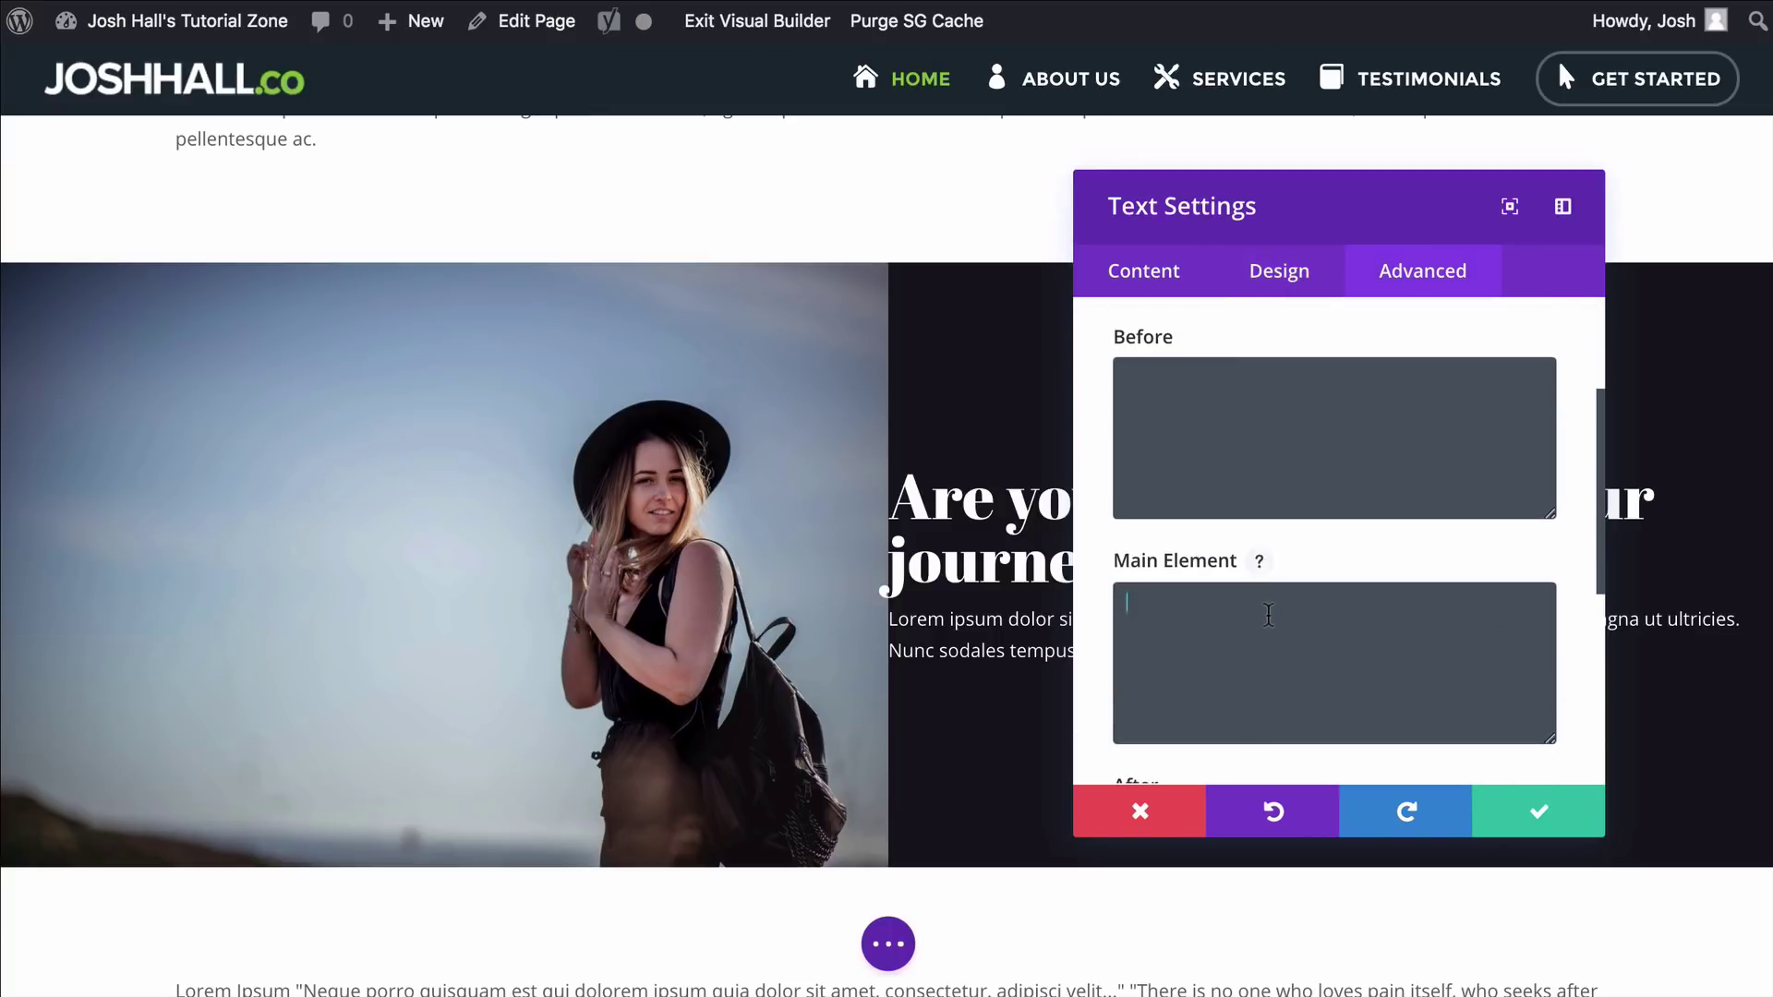
text(padding: 50)
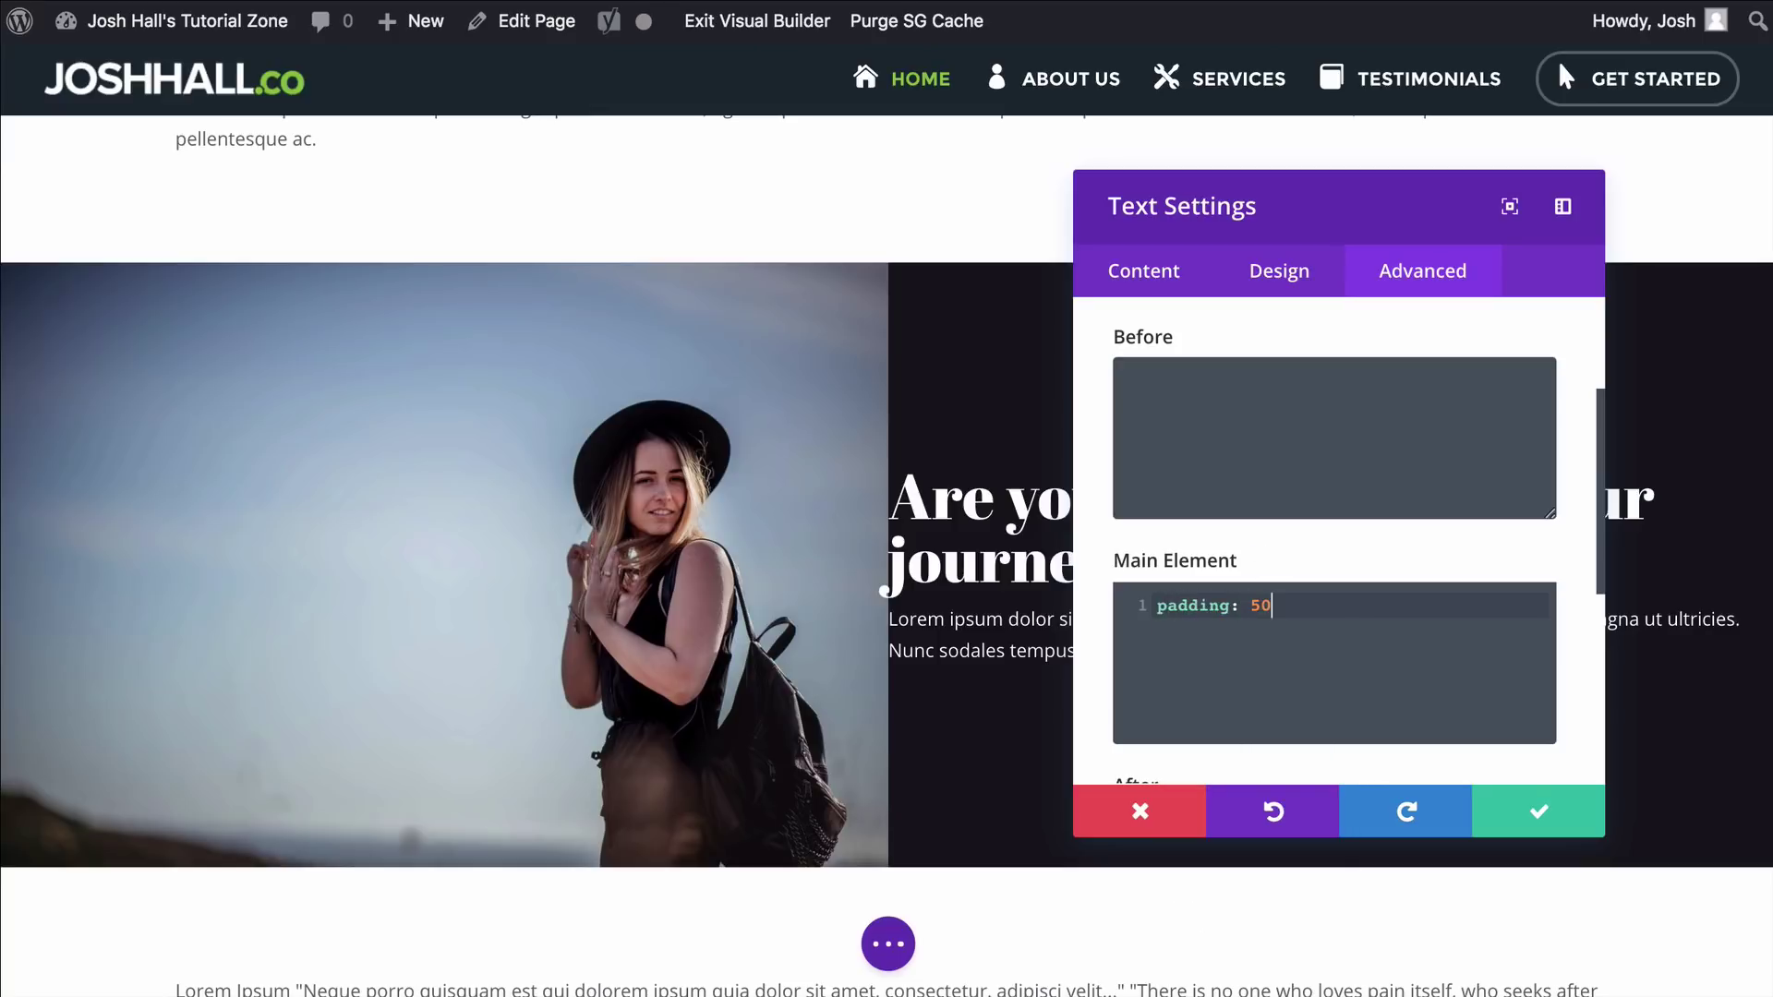
text(px;)
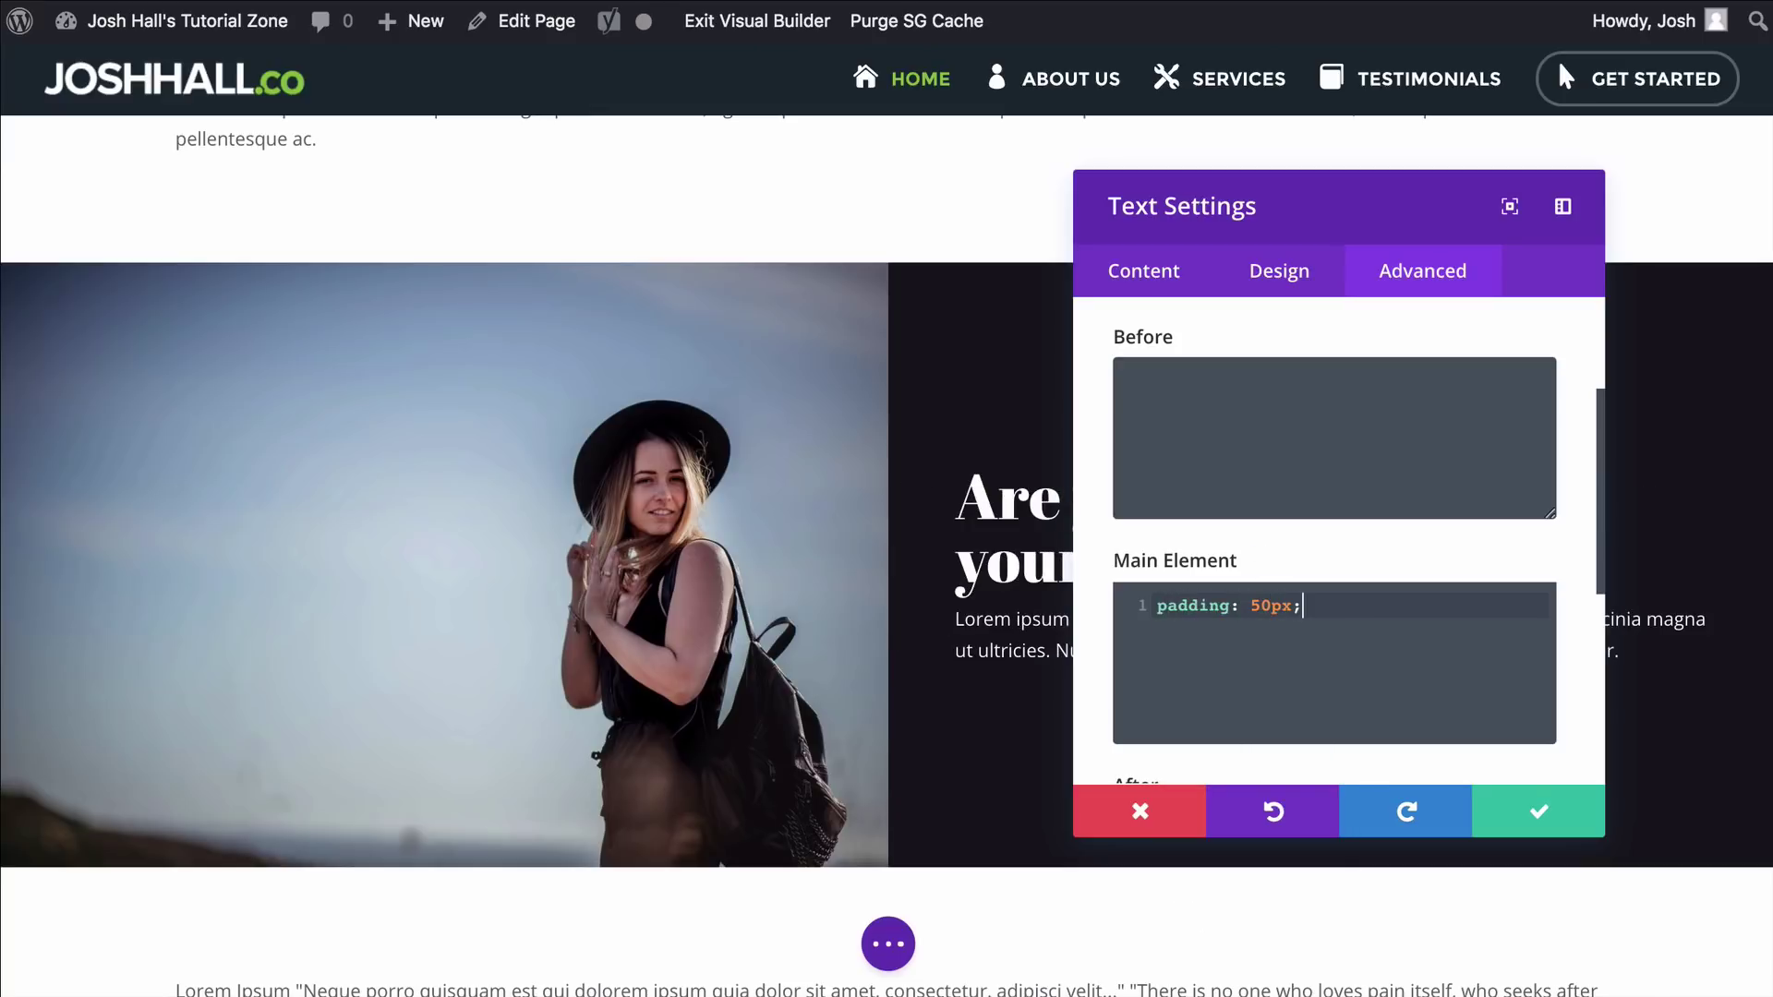
Delete the 'padding: 50px;' rule from the Main Element CSS and save the module
drag(1373, 178, 540, 205)
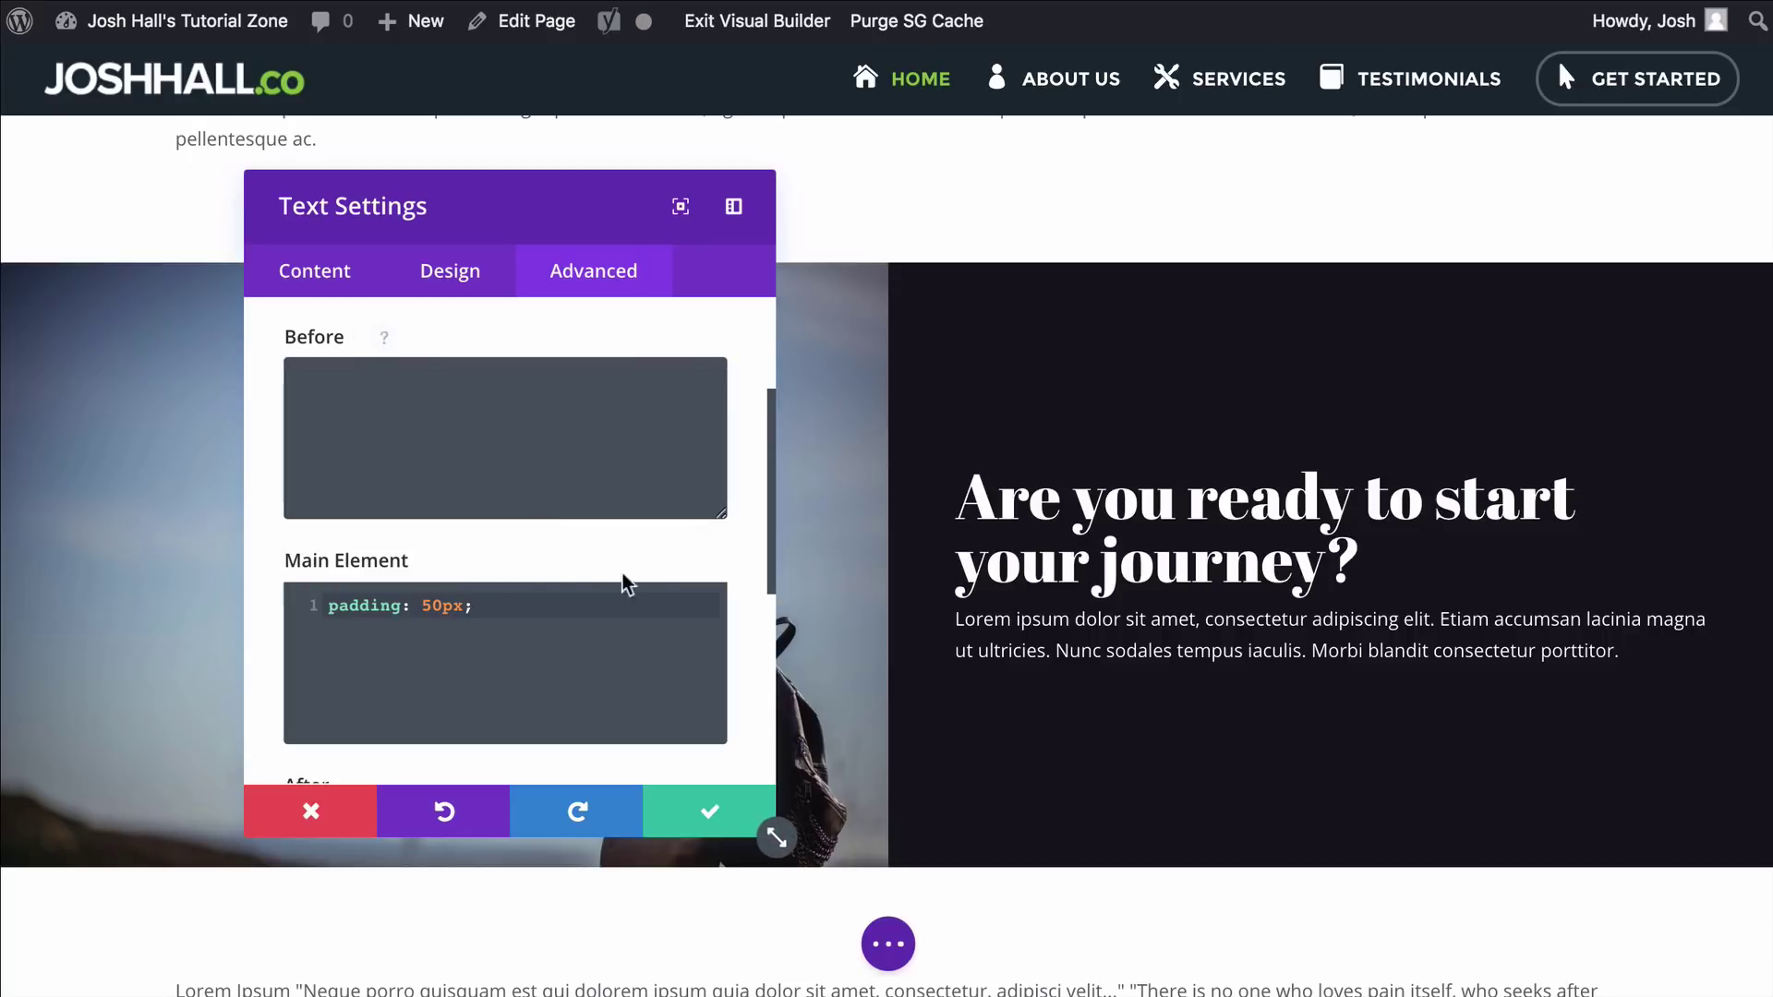
triple_click(517, 612)
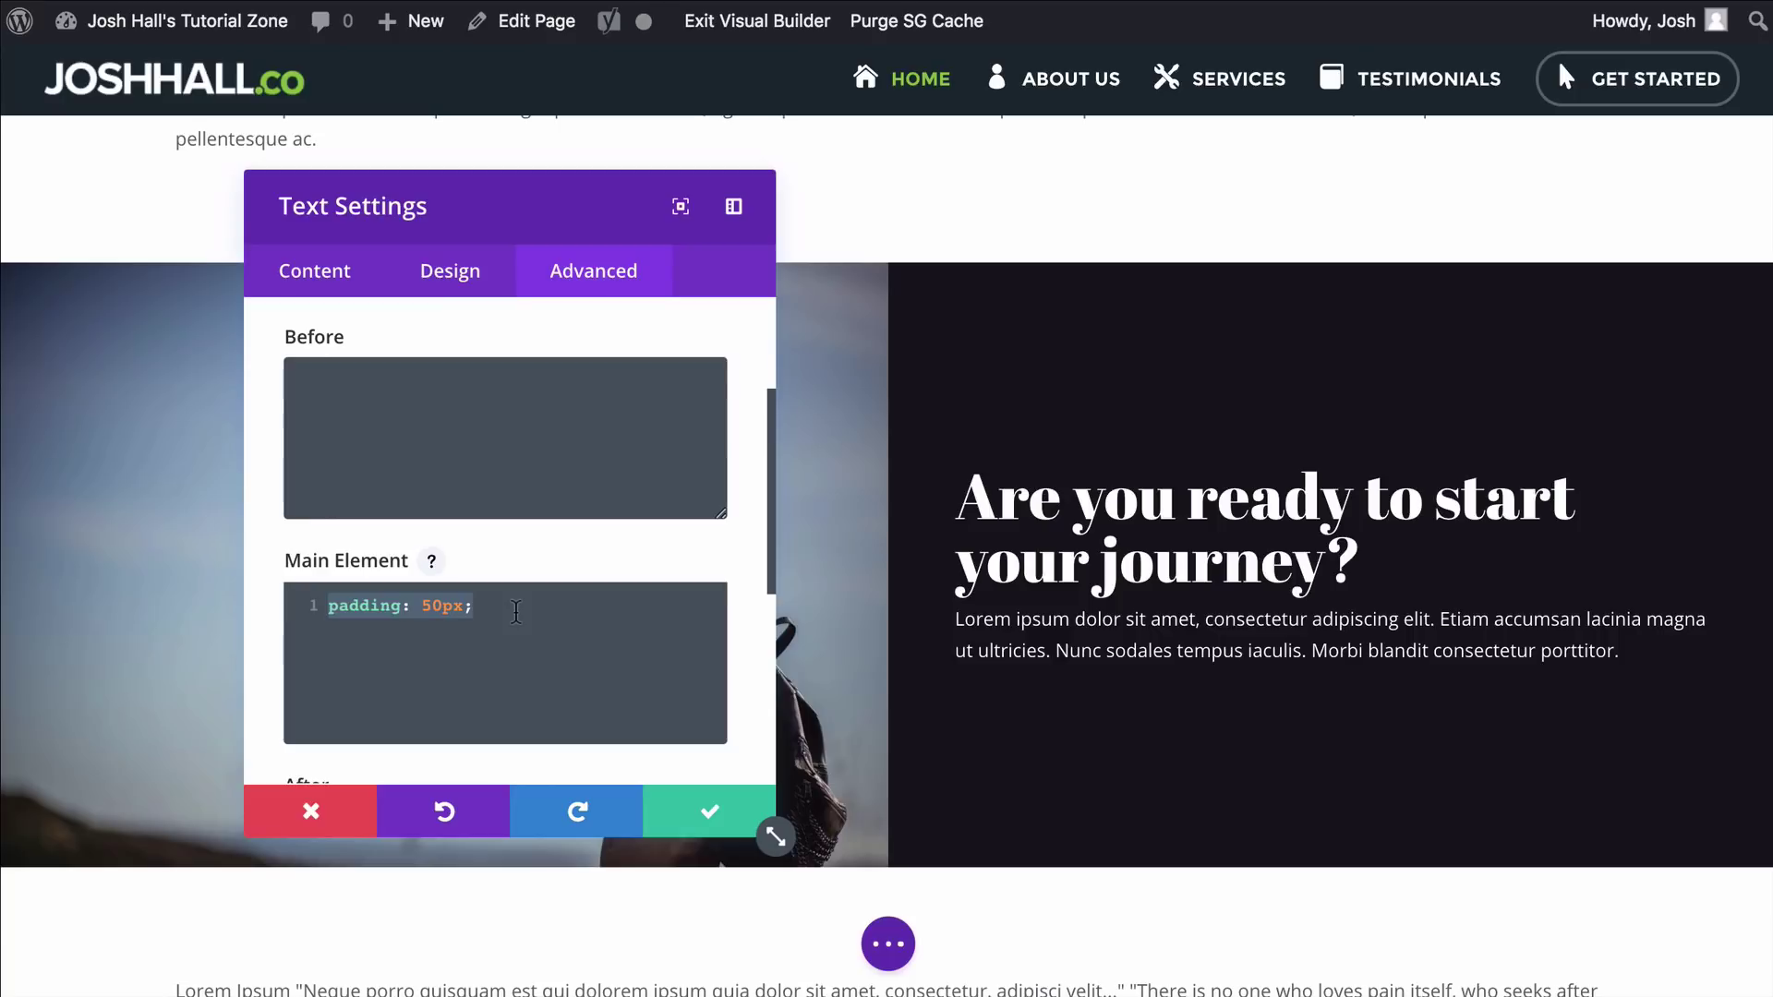
key(BackSpace)
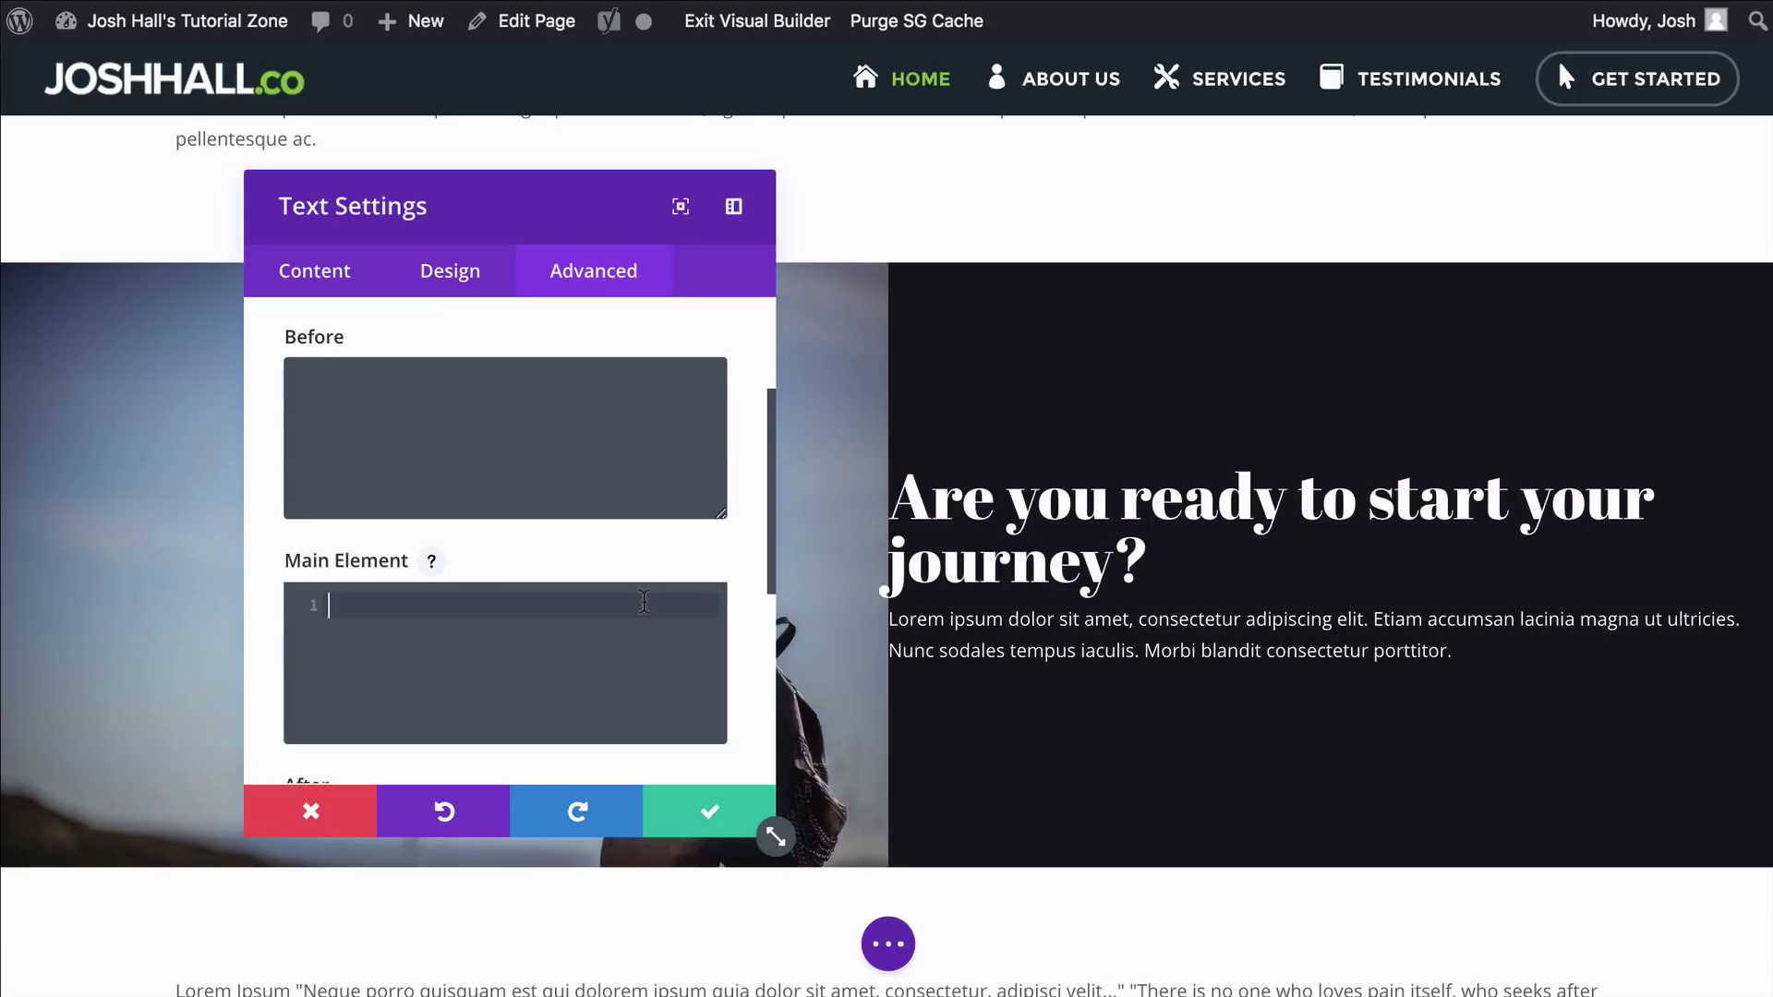
click(702, 810)
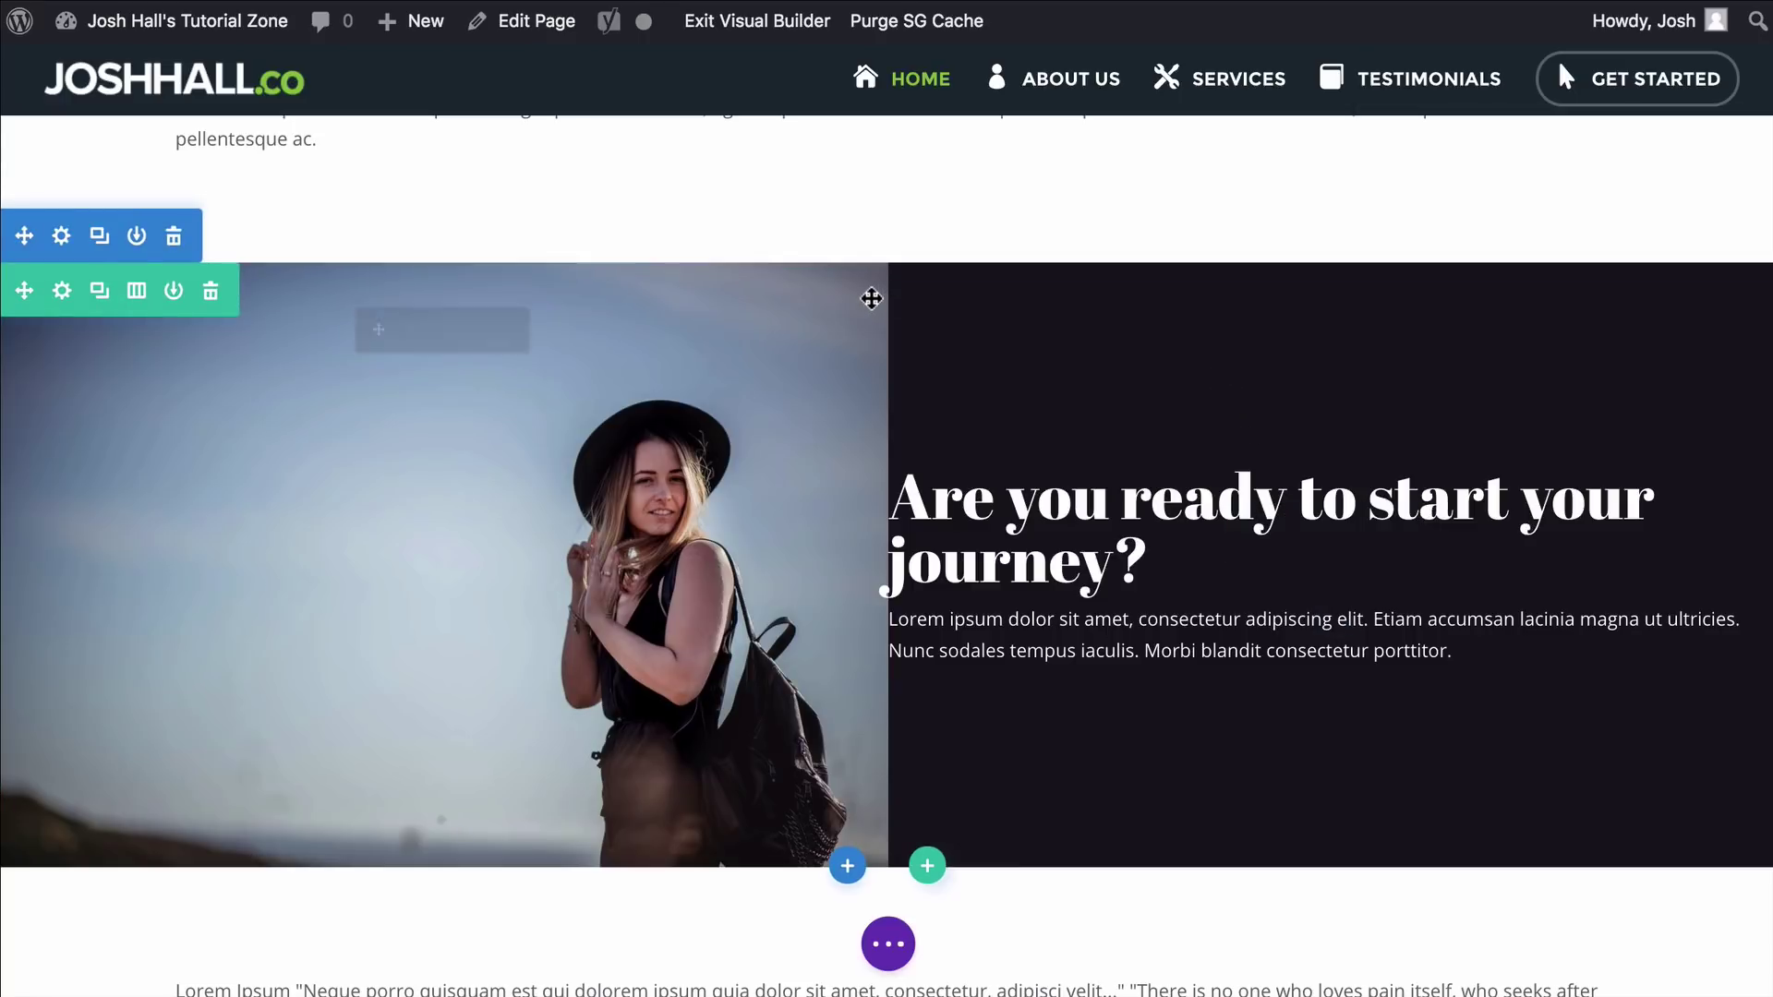
Open the row settings and review the spacing options on the Design tab
click(72, 292)
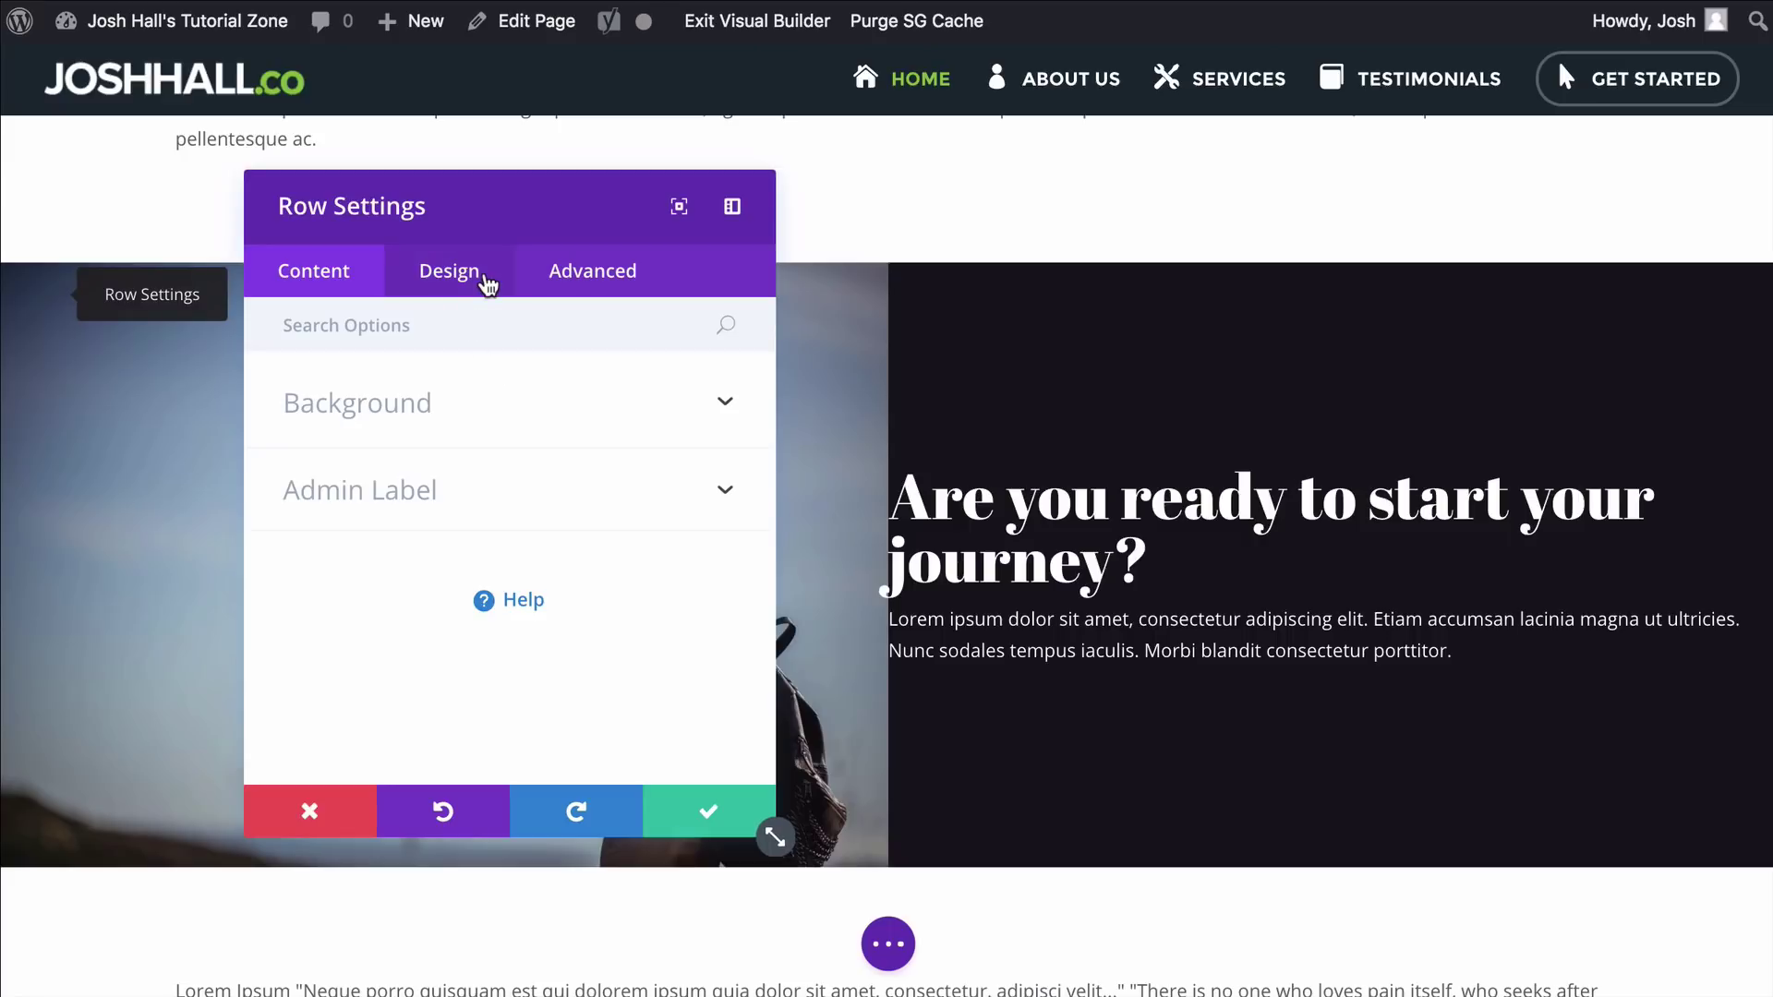
click(487, 282)
scroll(573, 447, down, 1)
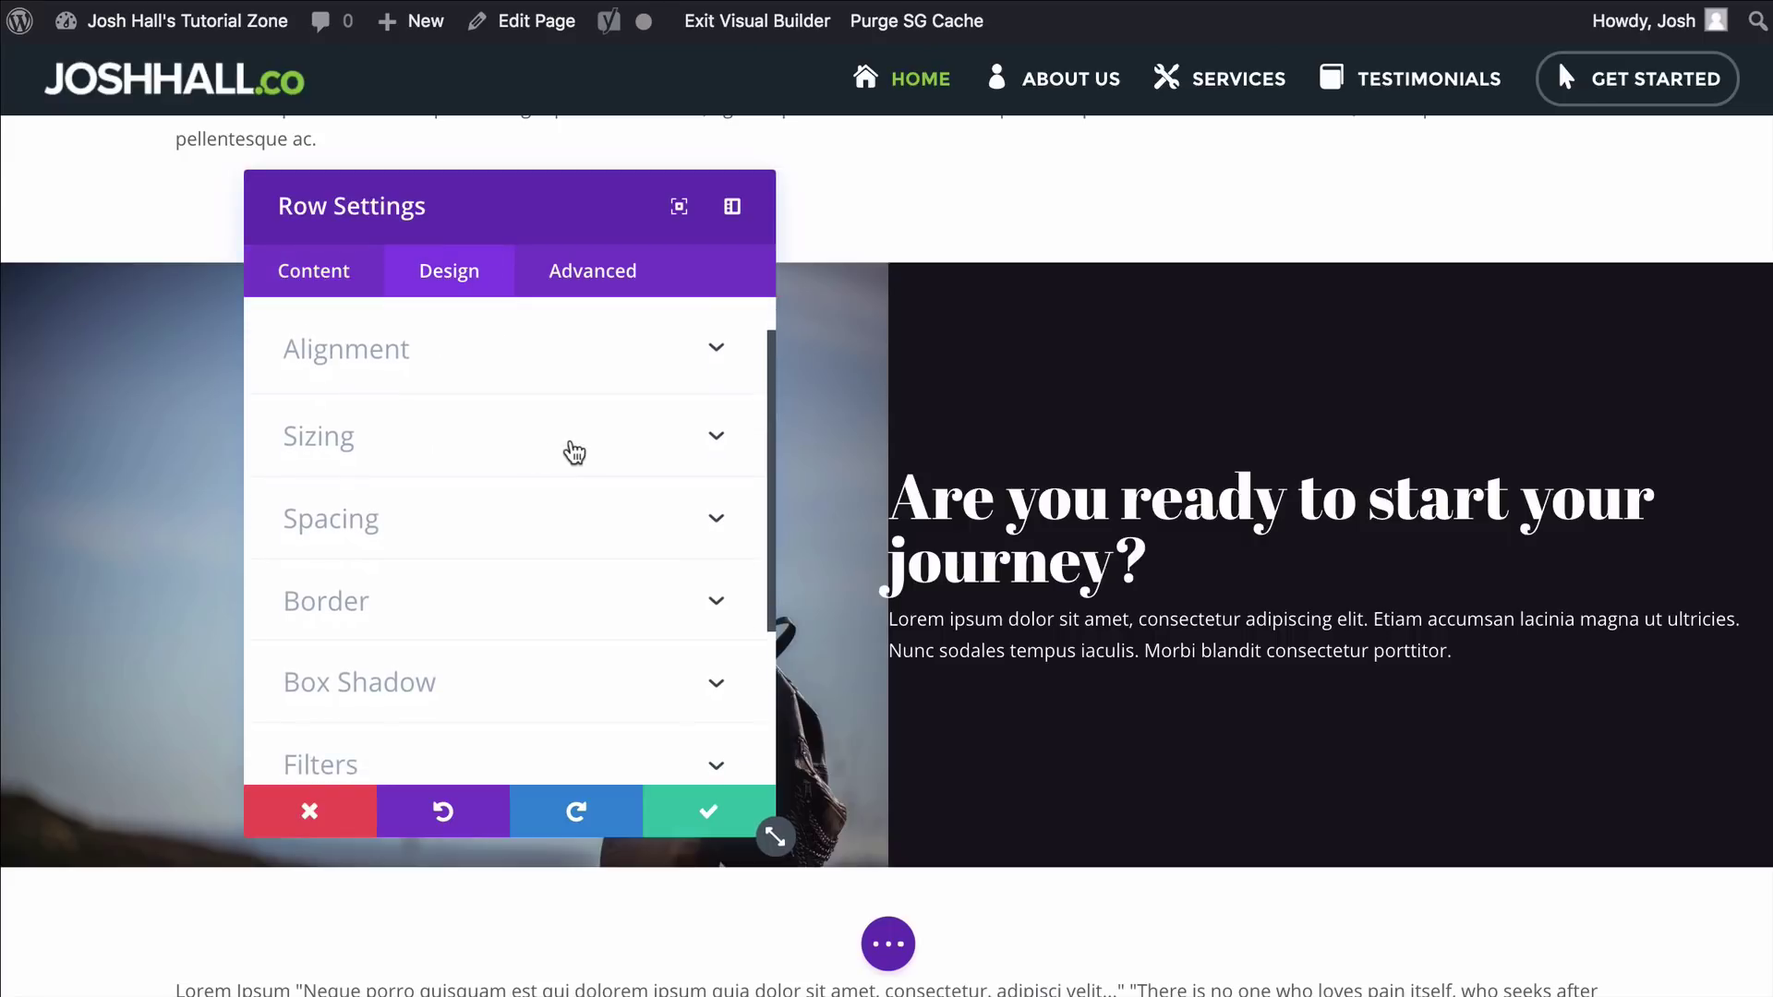
scroll(550, 495, down, 1)
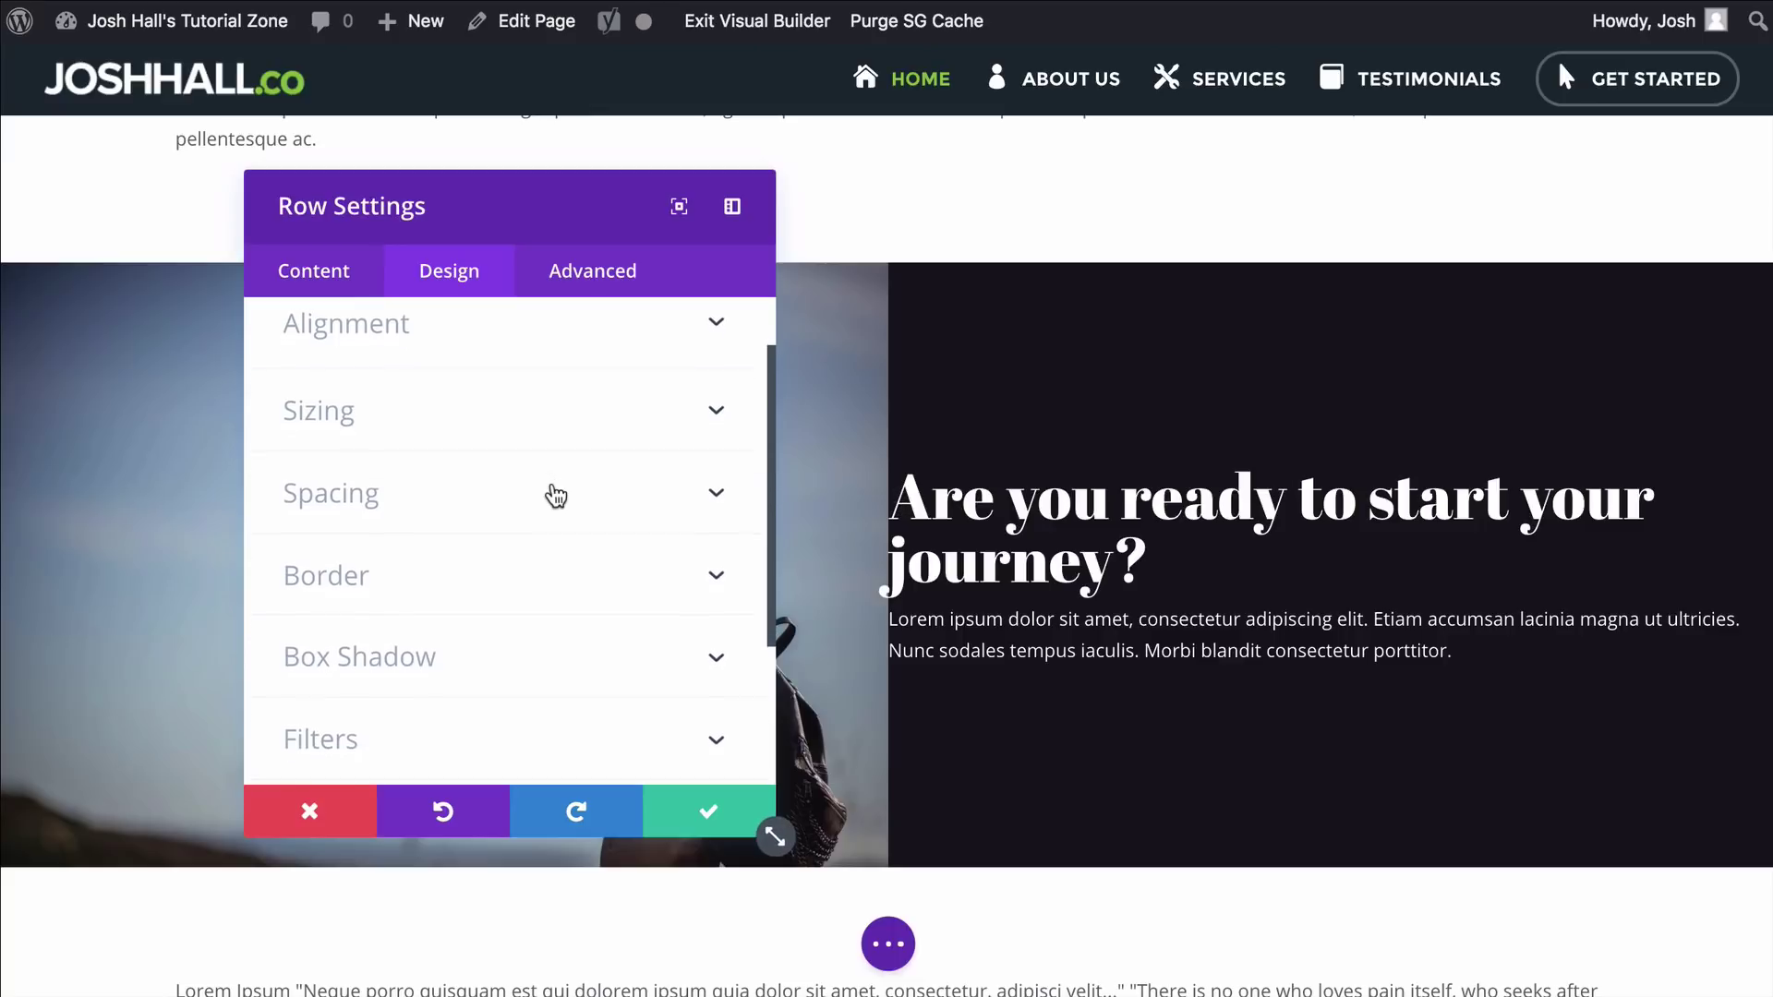
click(483, 496)
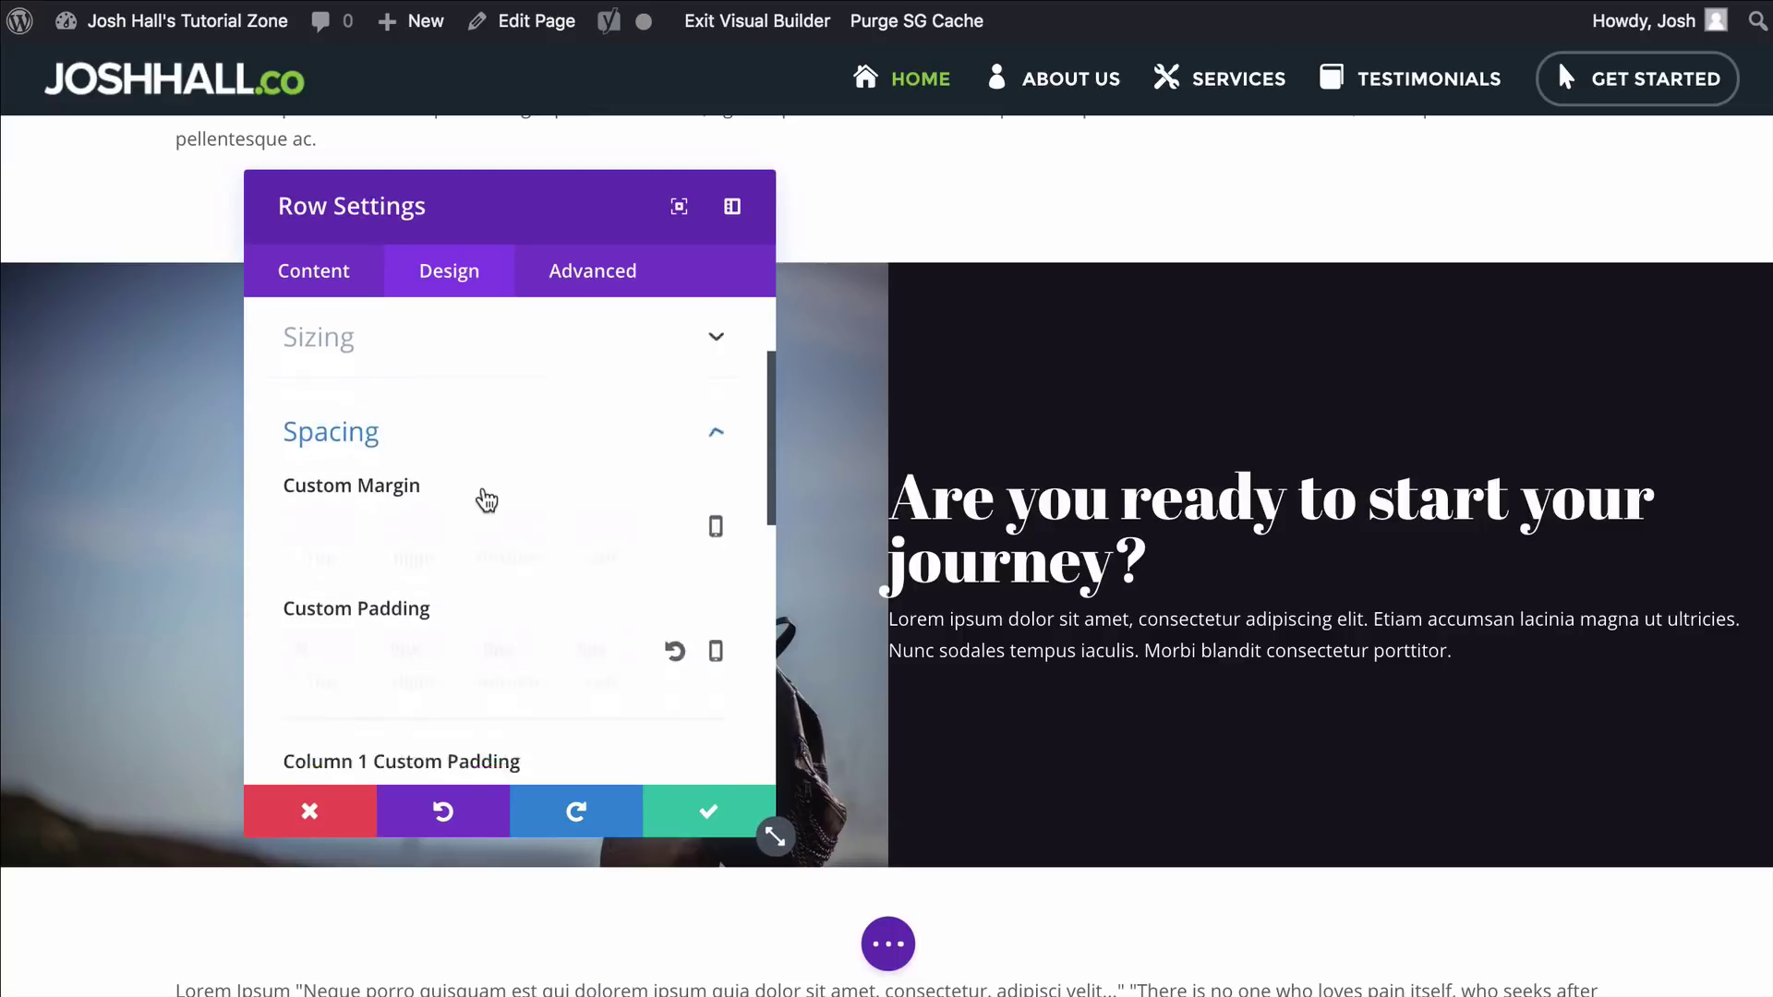
scroll(536, 457, down, 5)
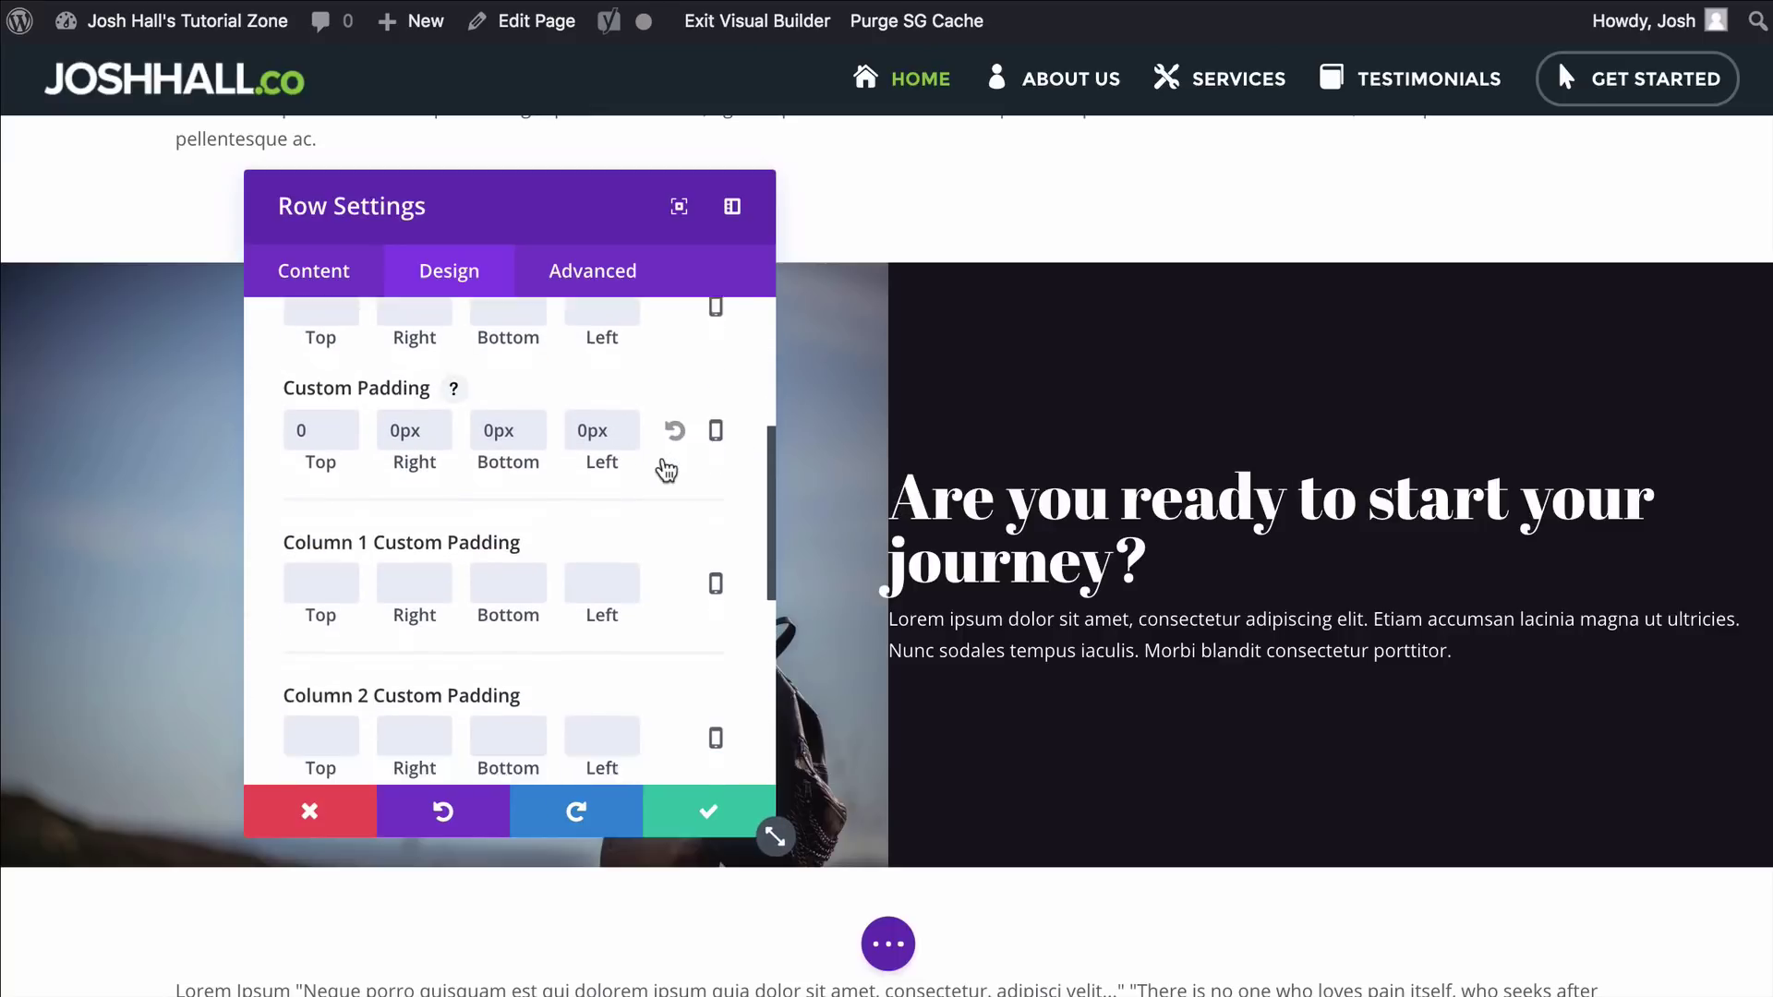
scroll(658, 409, up, 2)
scroll(657, 412, down, 4)
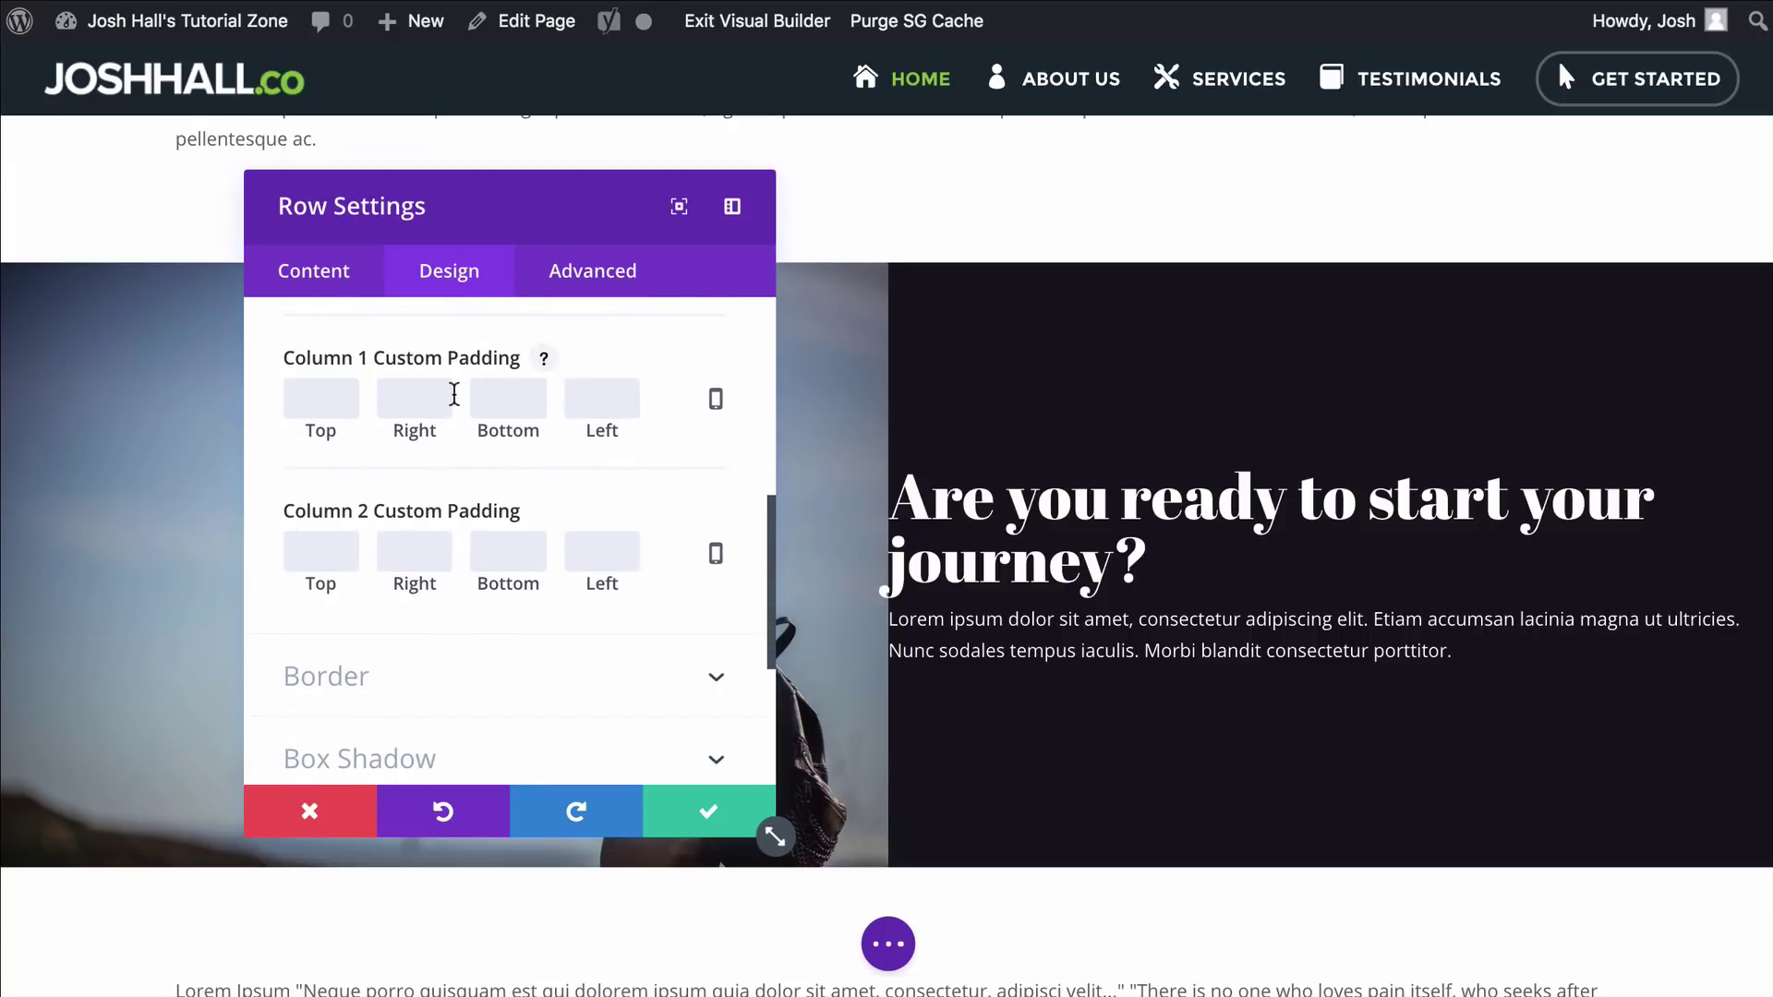
scroll(454, 395, down, 2)
scroll(458, 430, up, 2)
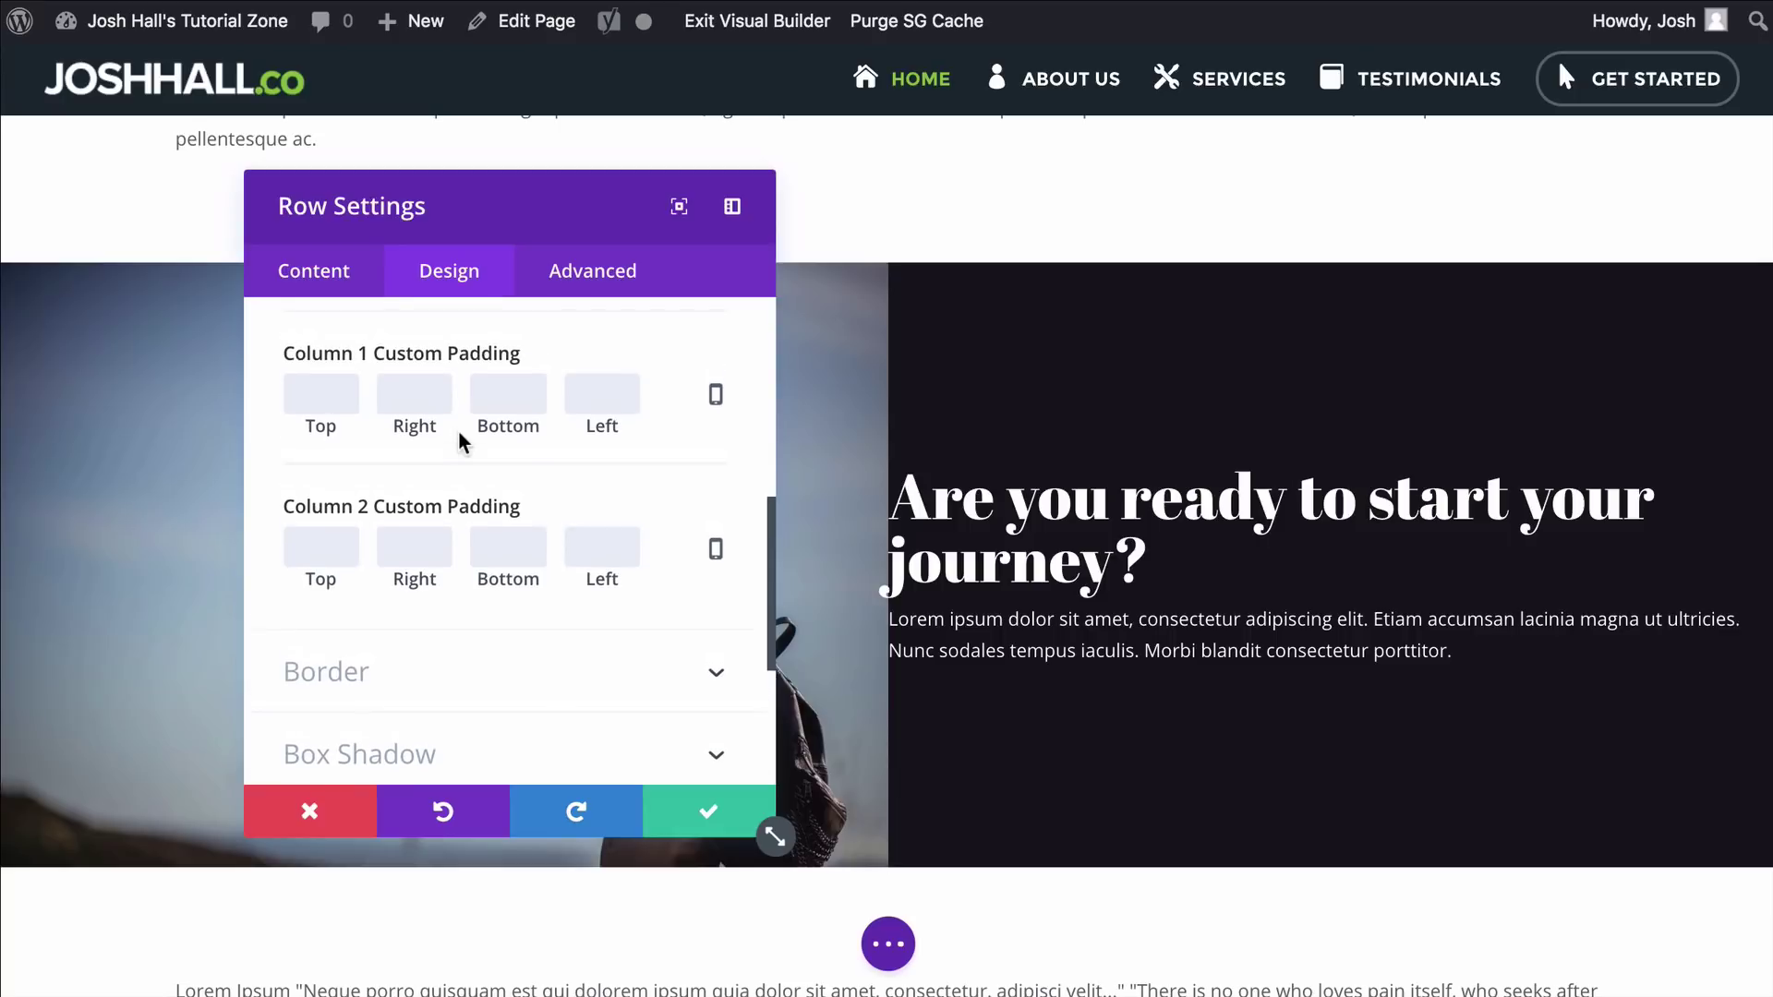
scroll(510, 467, up, 1)
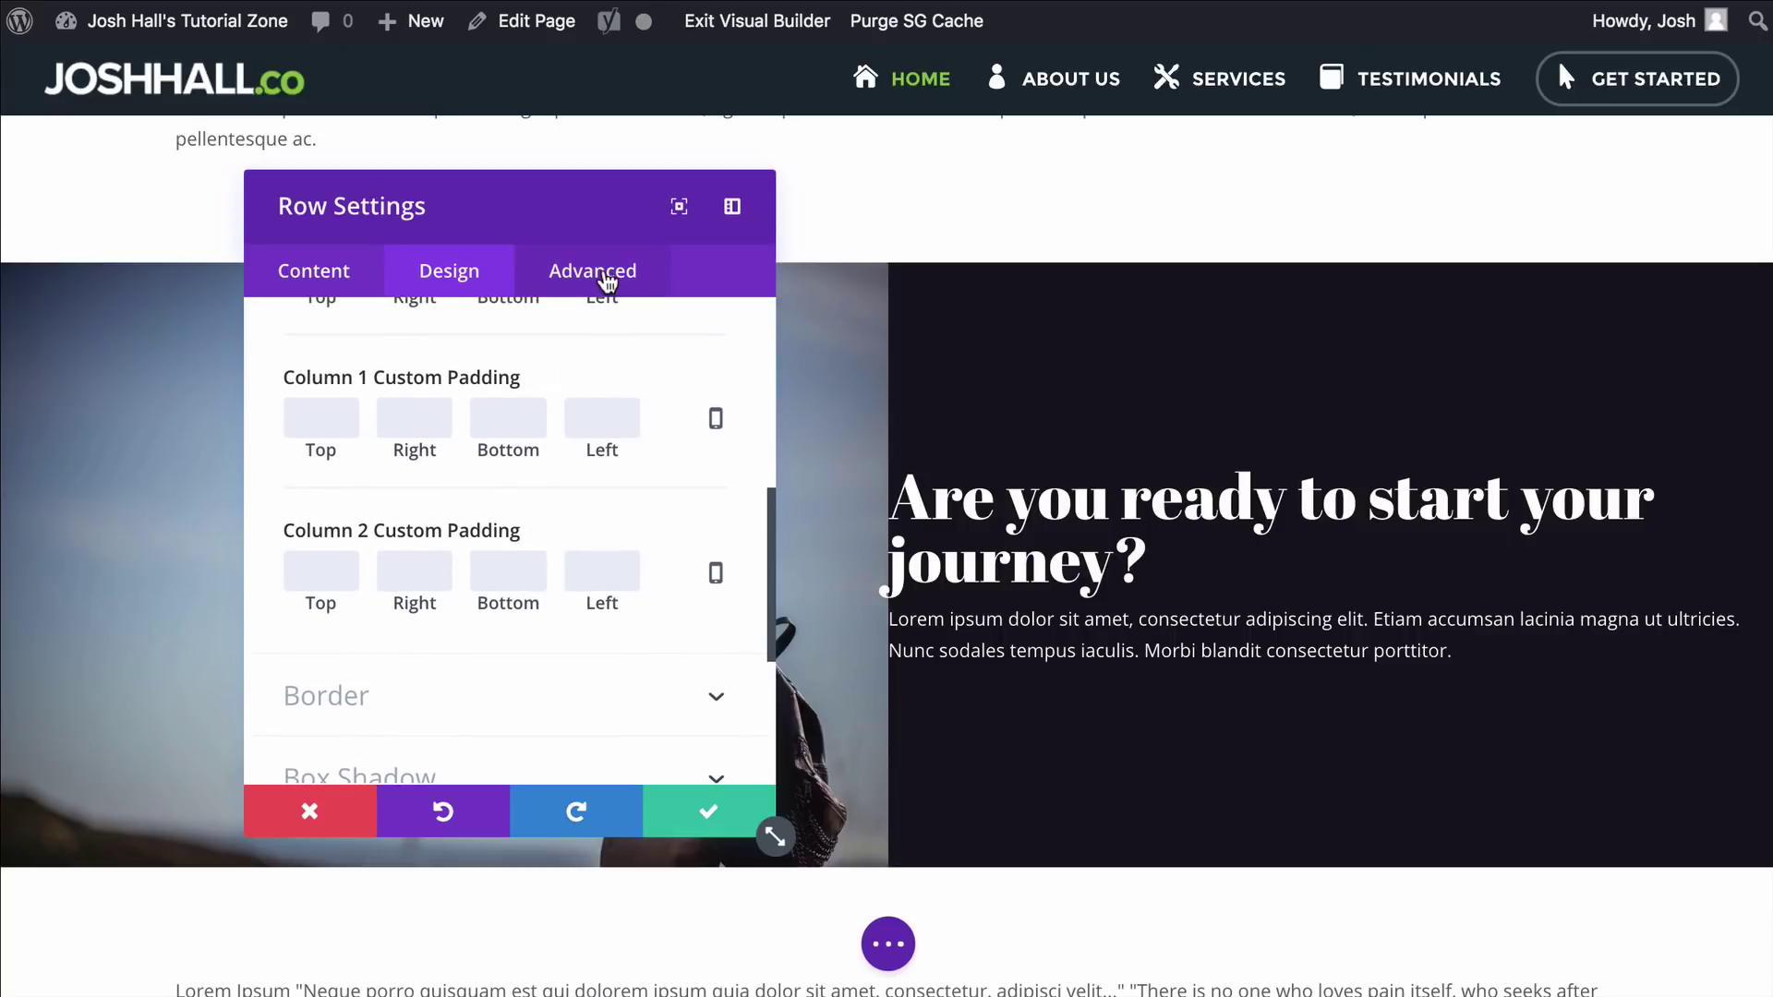
Paste 'padding: 50px;' into Column 2 Main Element under Advanced > Custom CSS
click(605, 278)
click(457, 508)
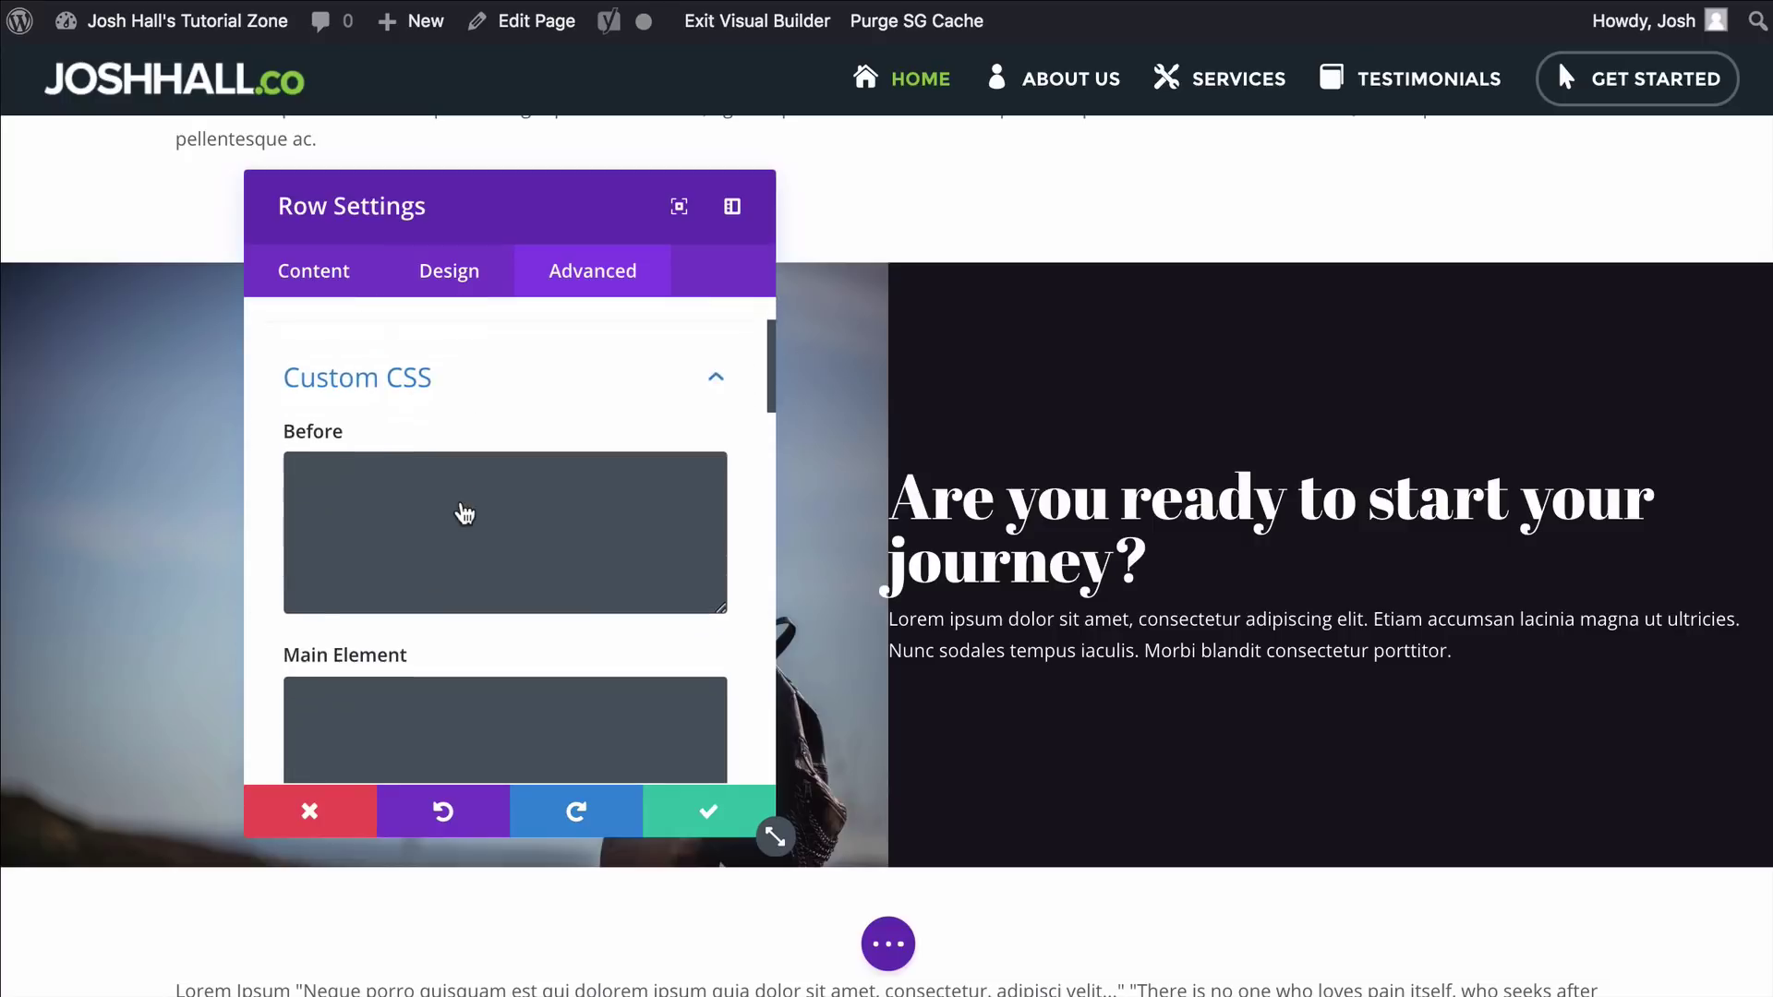
scroll(752, 491, down, 5)
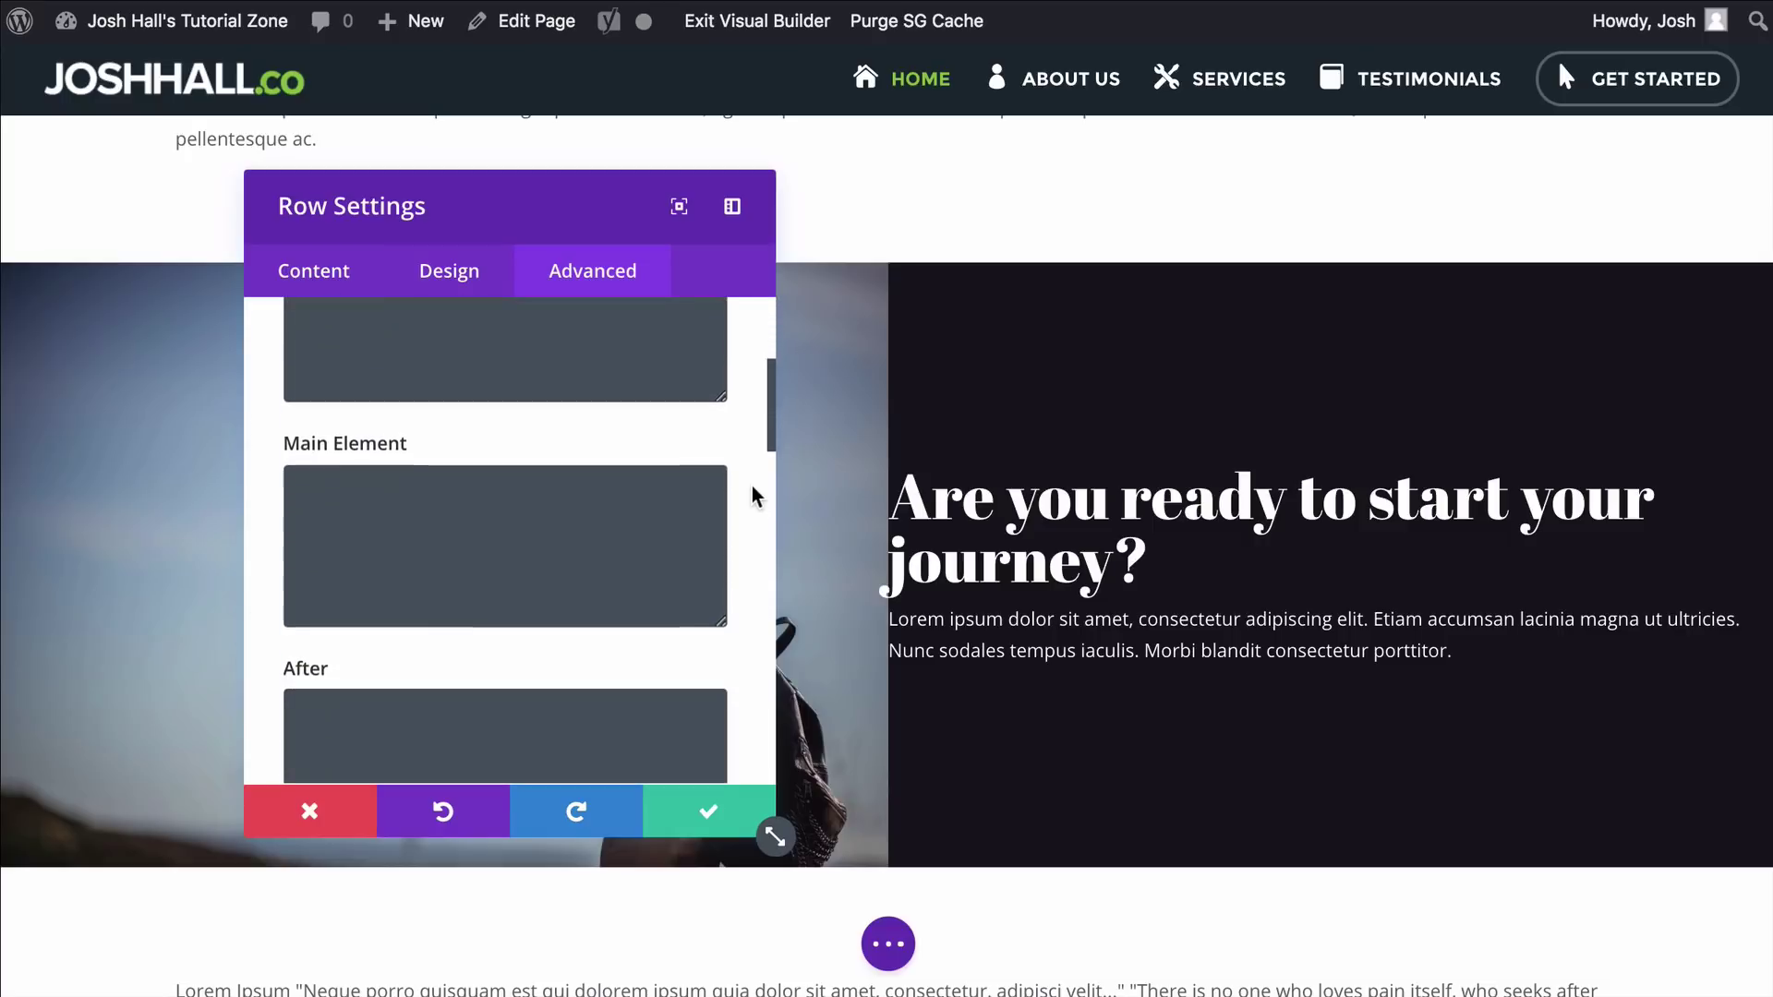
scroll(751, 486, down, 3)
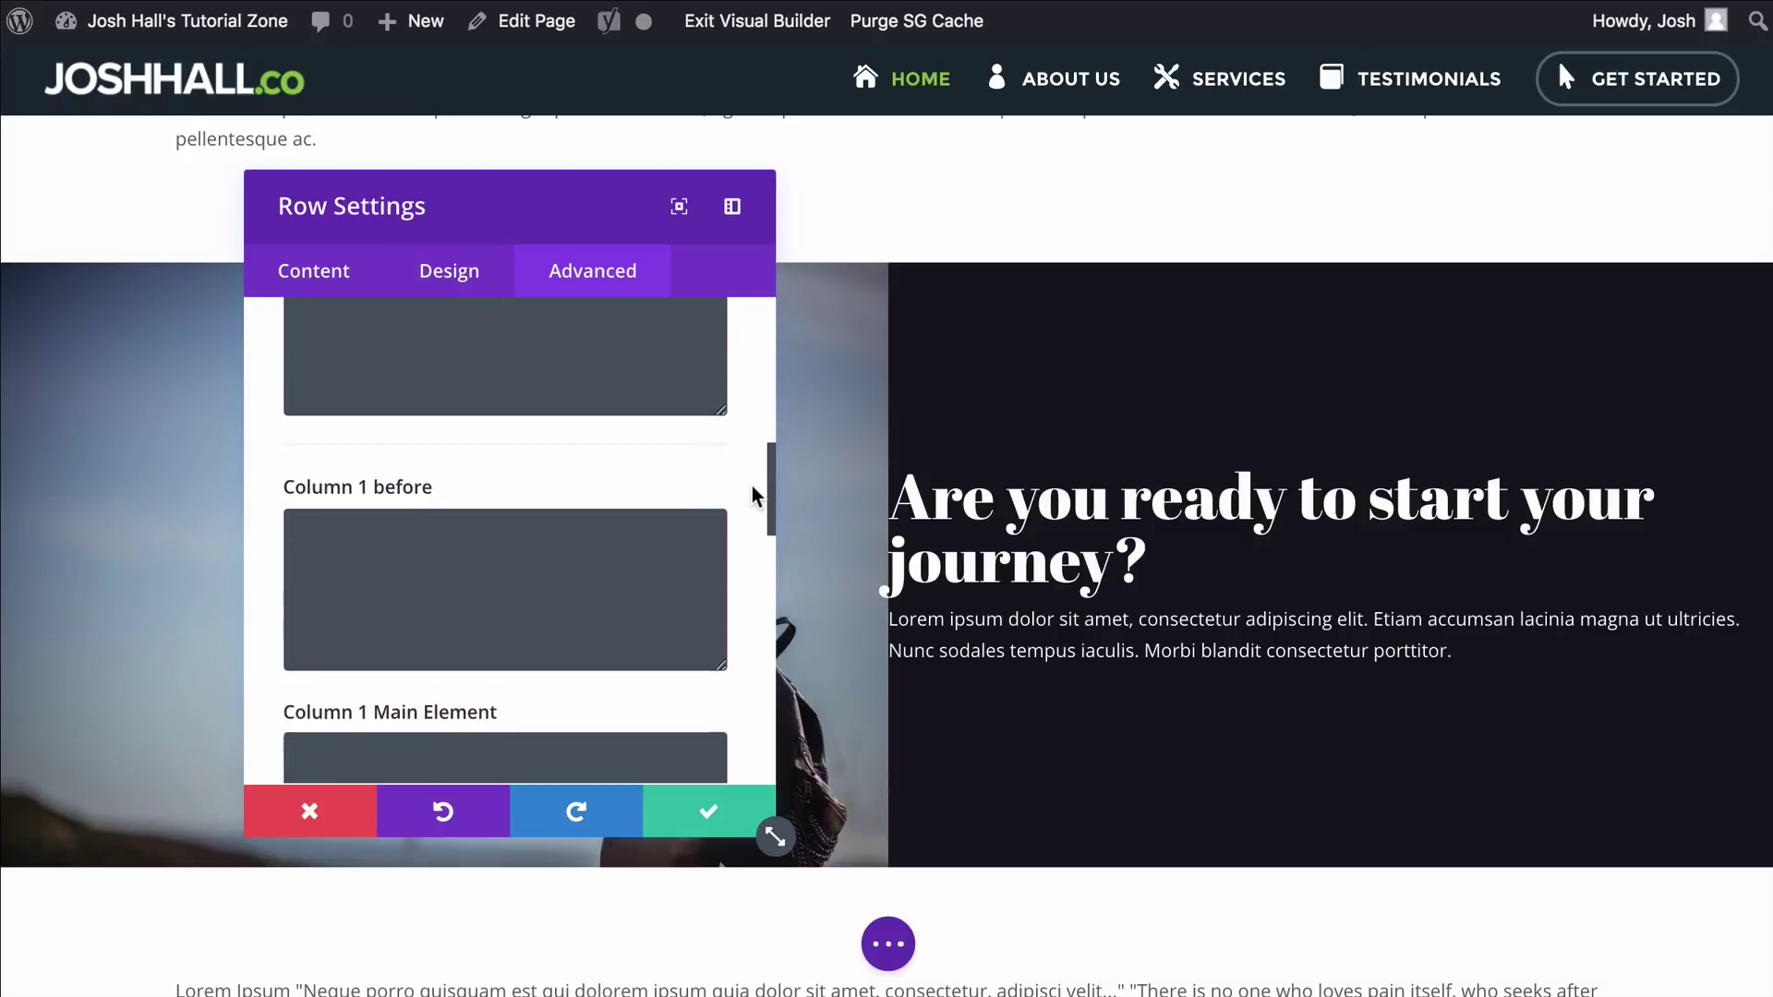
scroll(601, 511, down, 4)
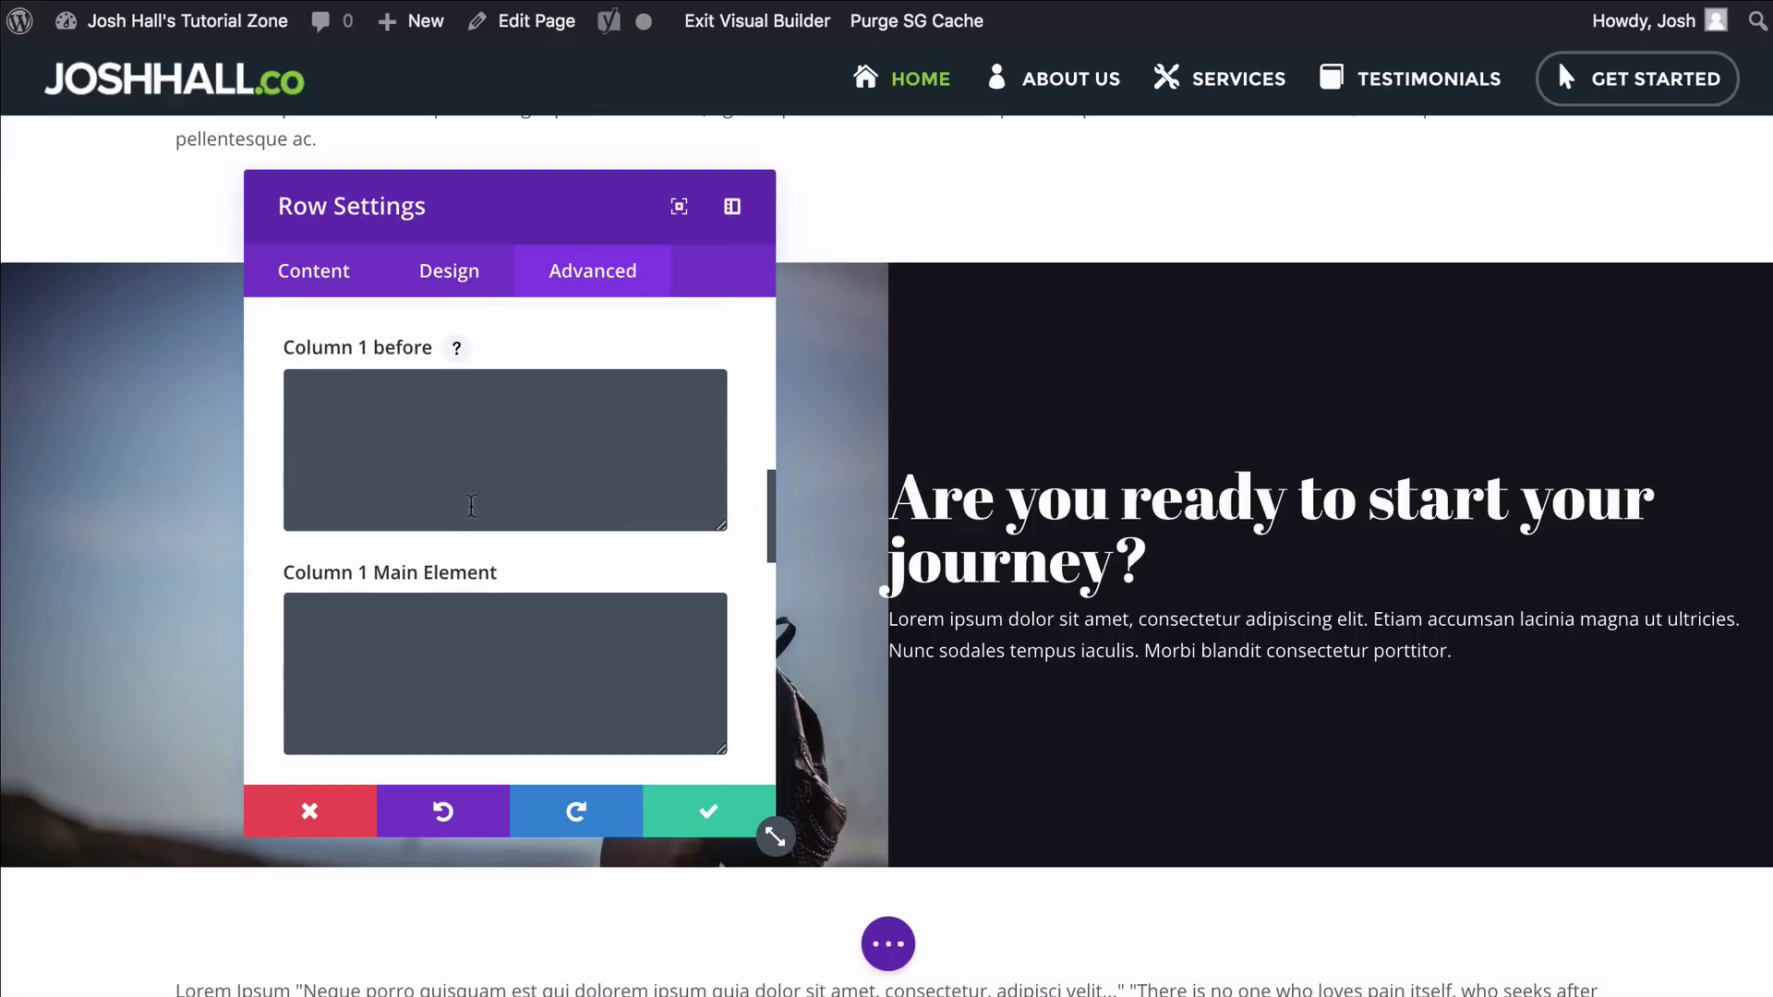
scroll(543, 503, down, 3)
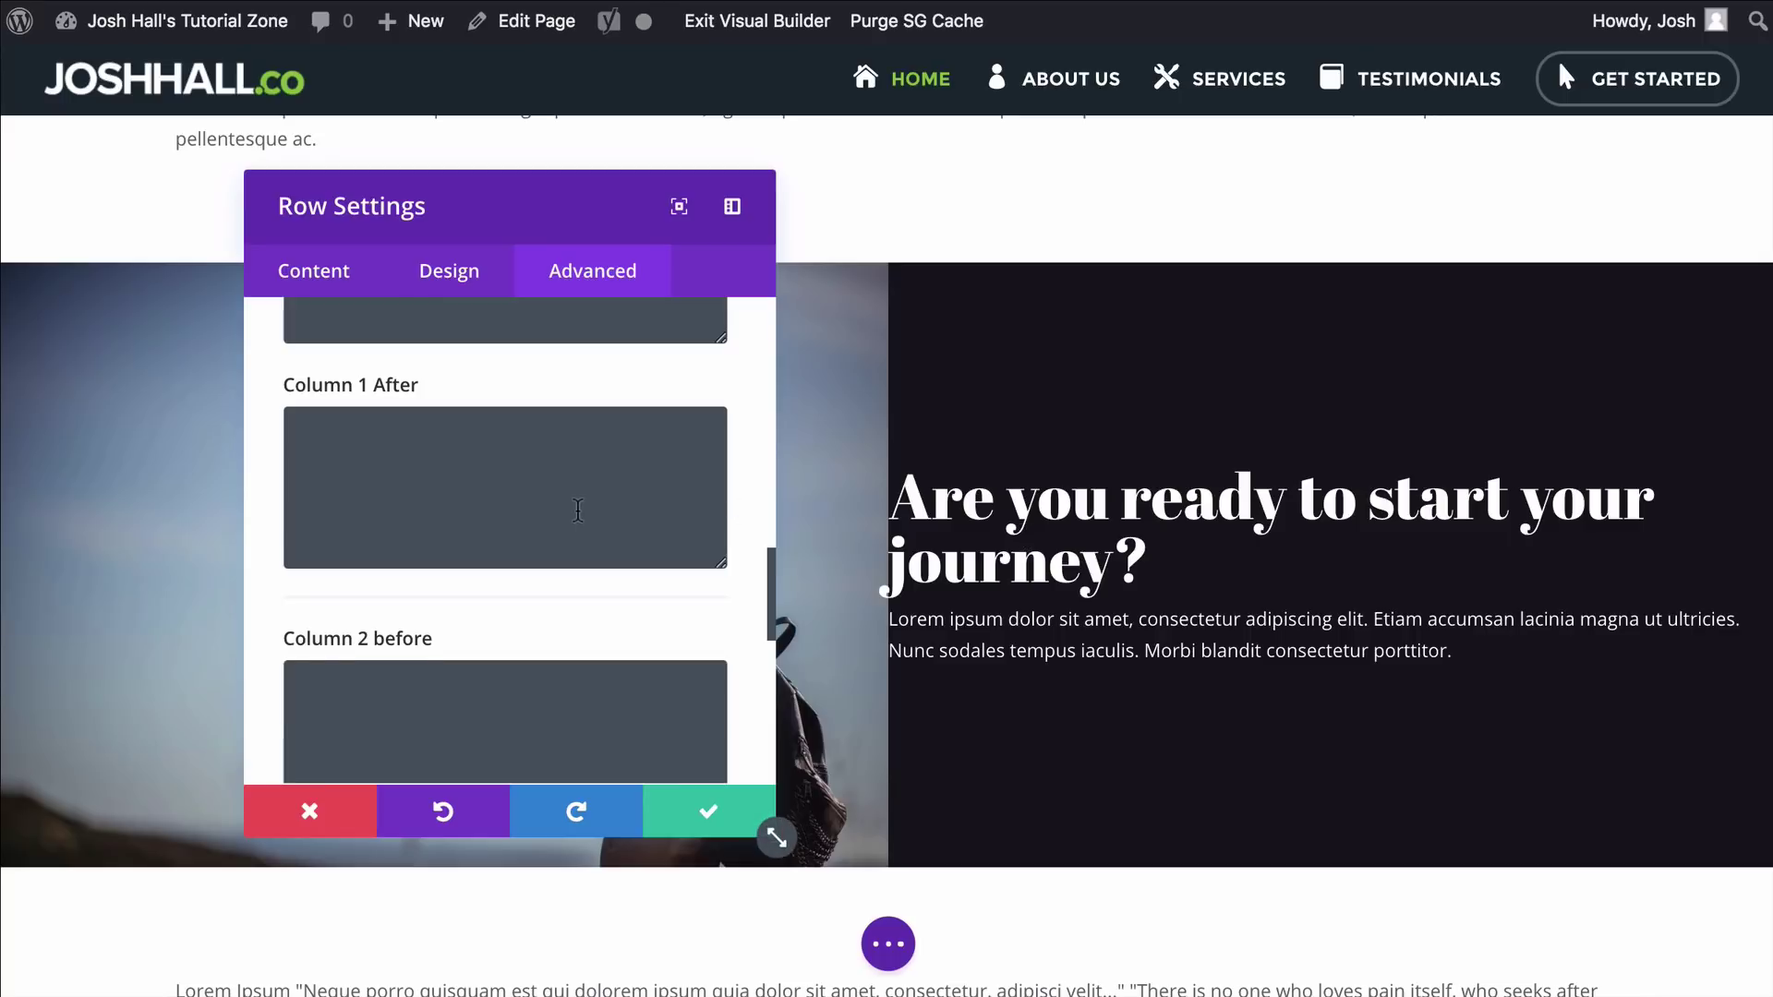
scroll(578, 507, down, 5)
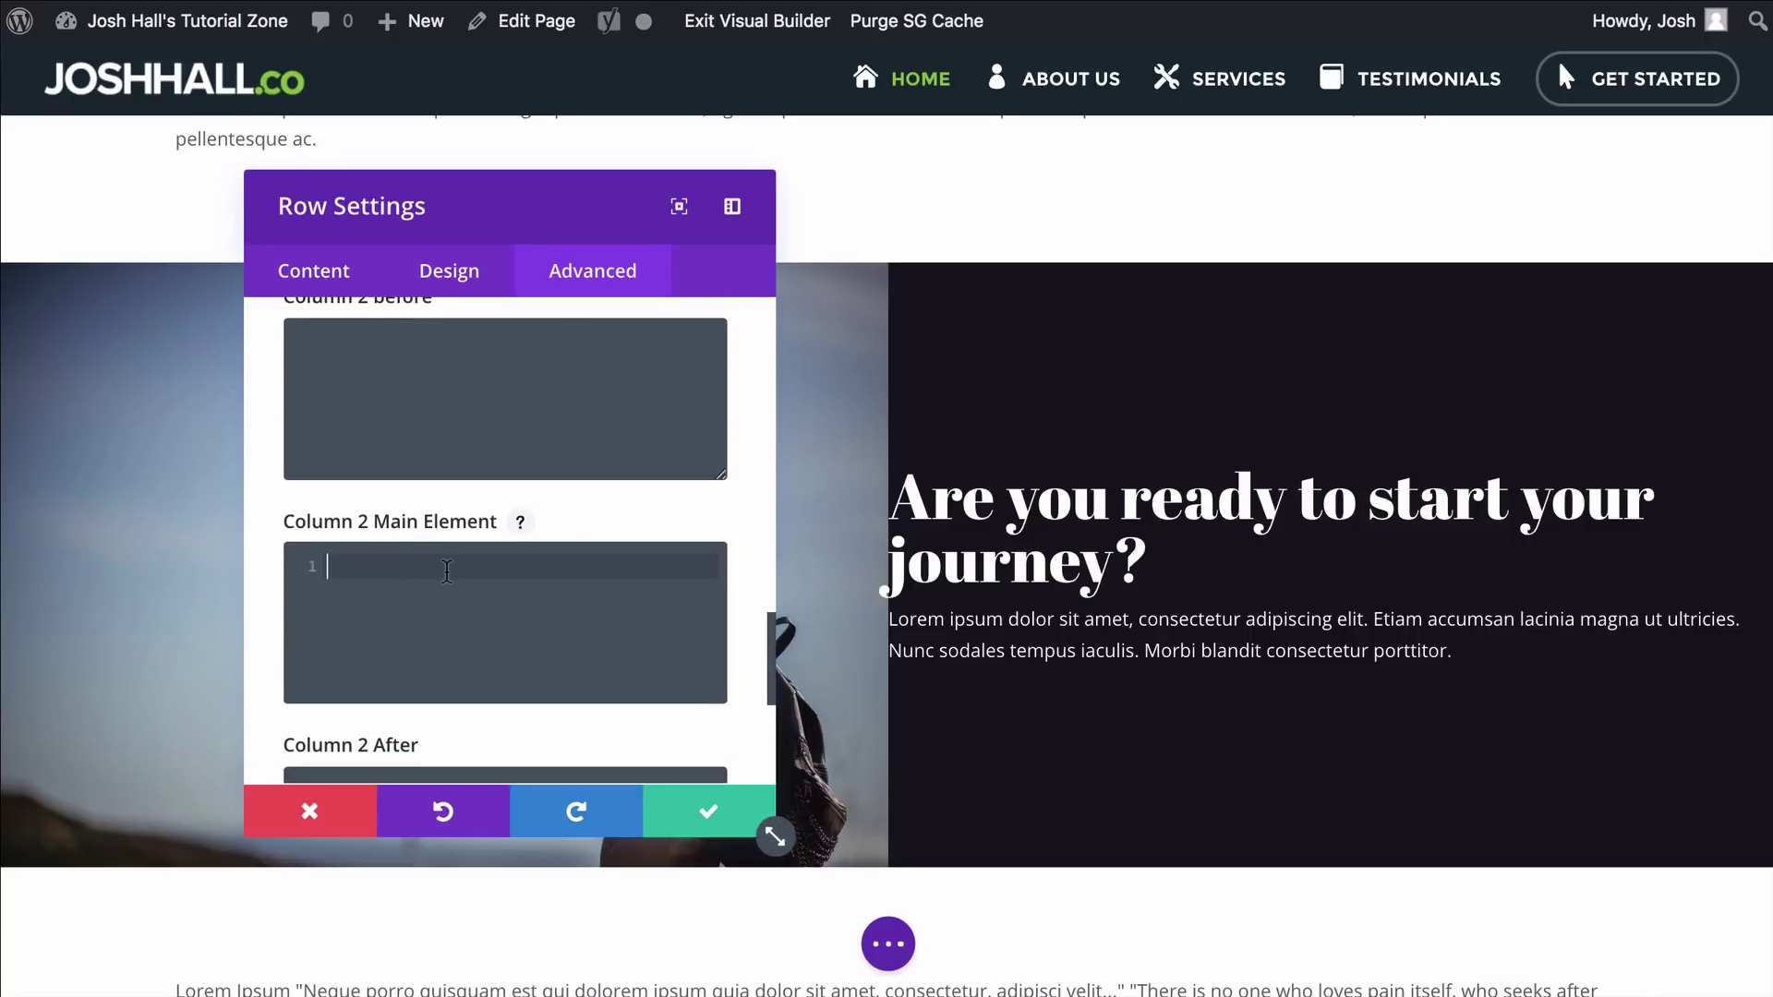
text(padding: 50px;)
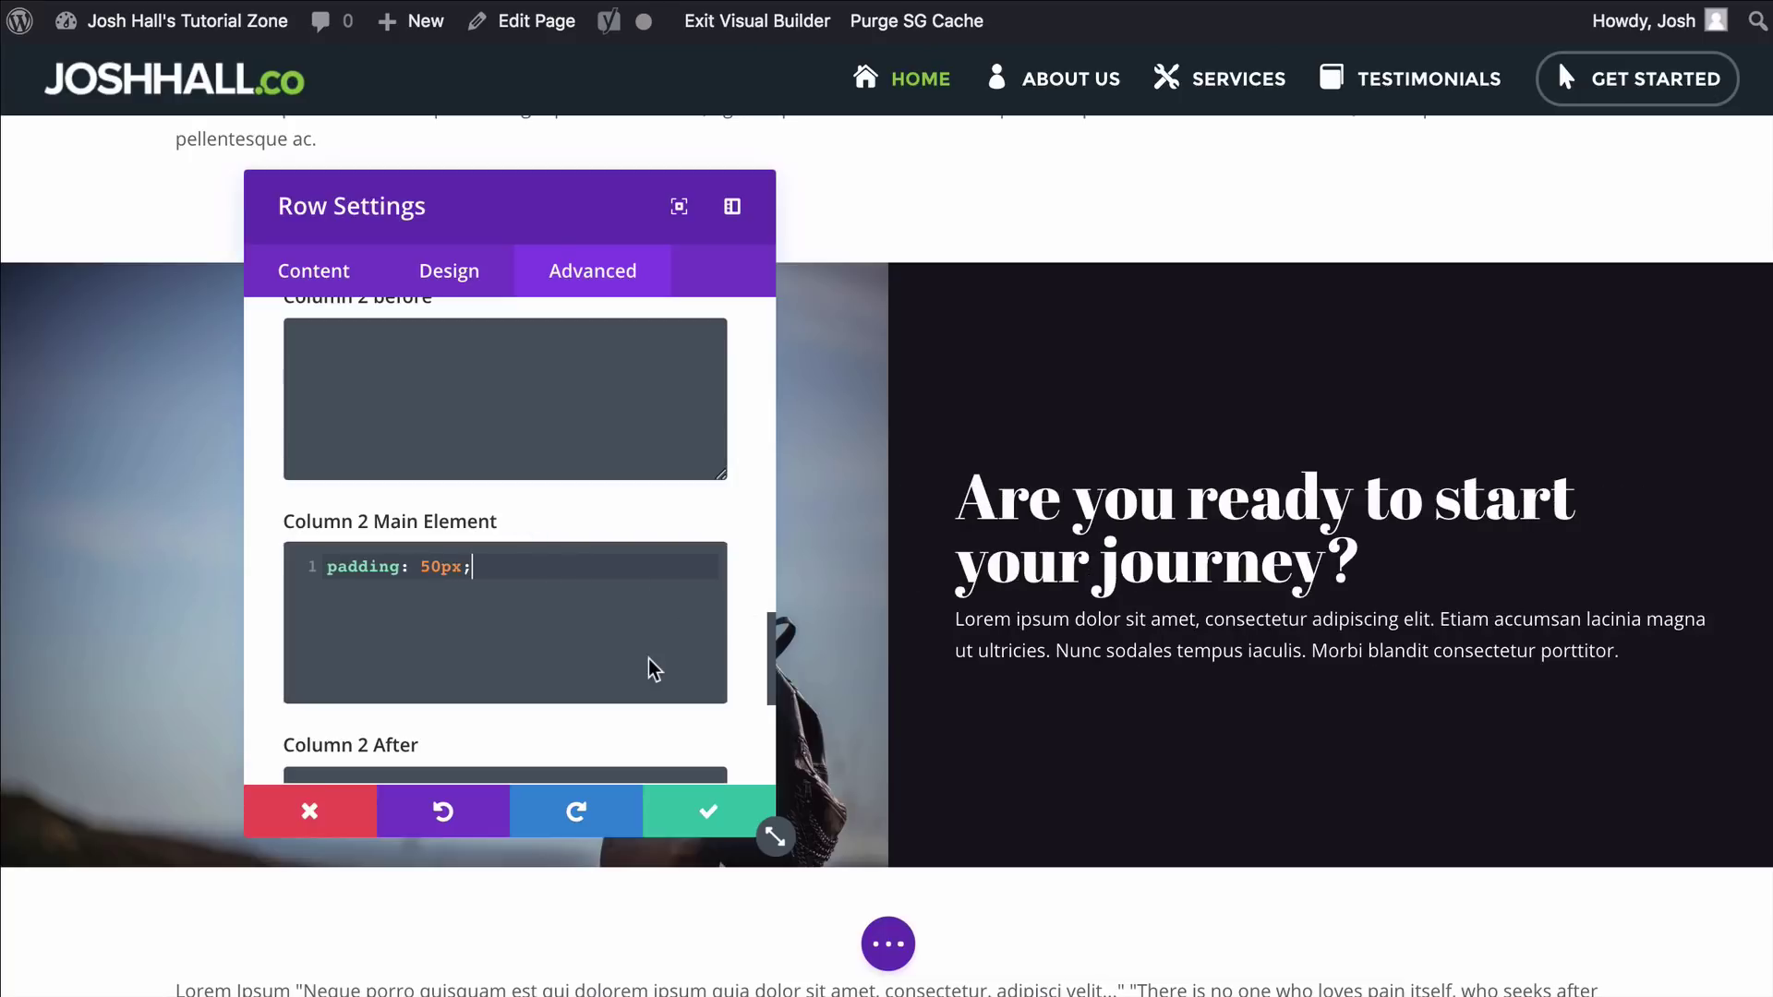
Save the row settings and add a Text module reading 'Another text module.' to the dark column
click(707, 811)
scroll(1082, 536, down, 1)
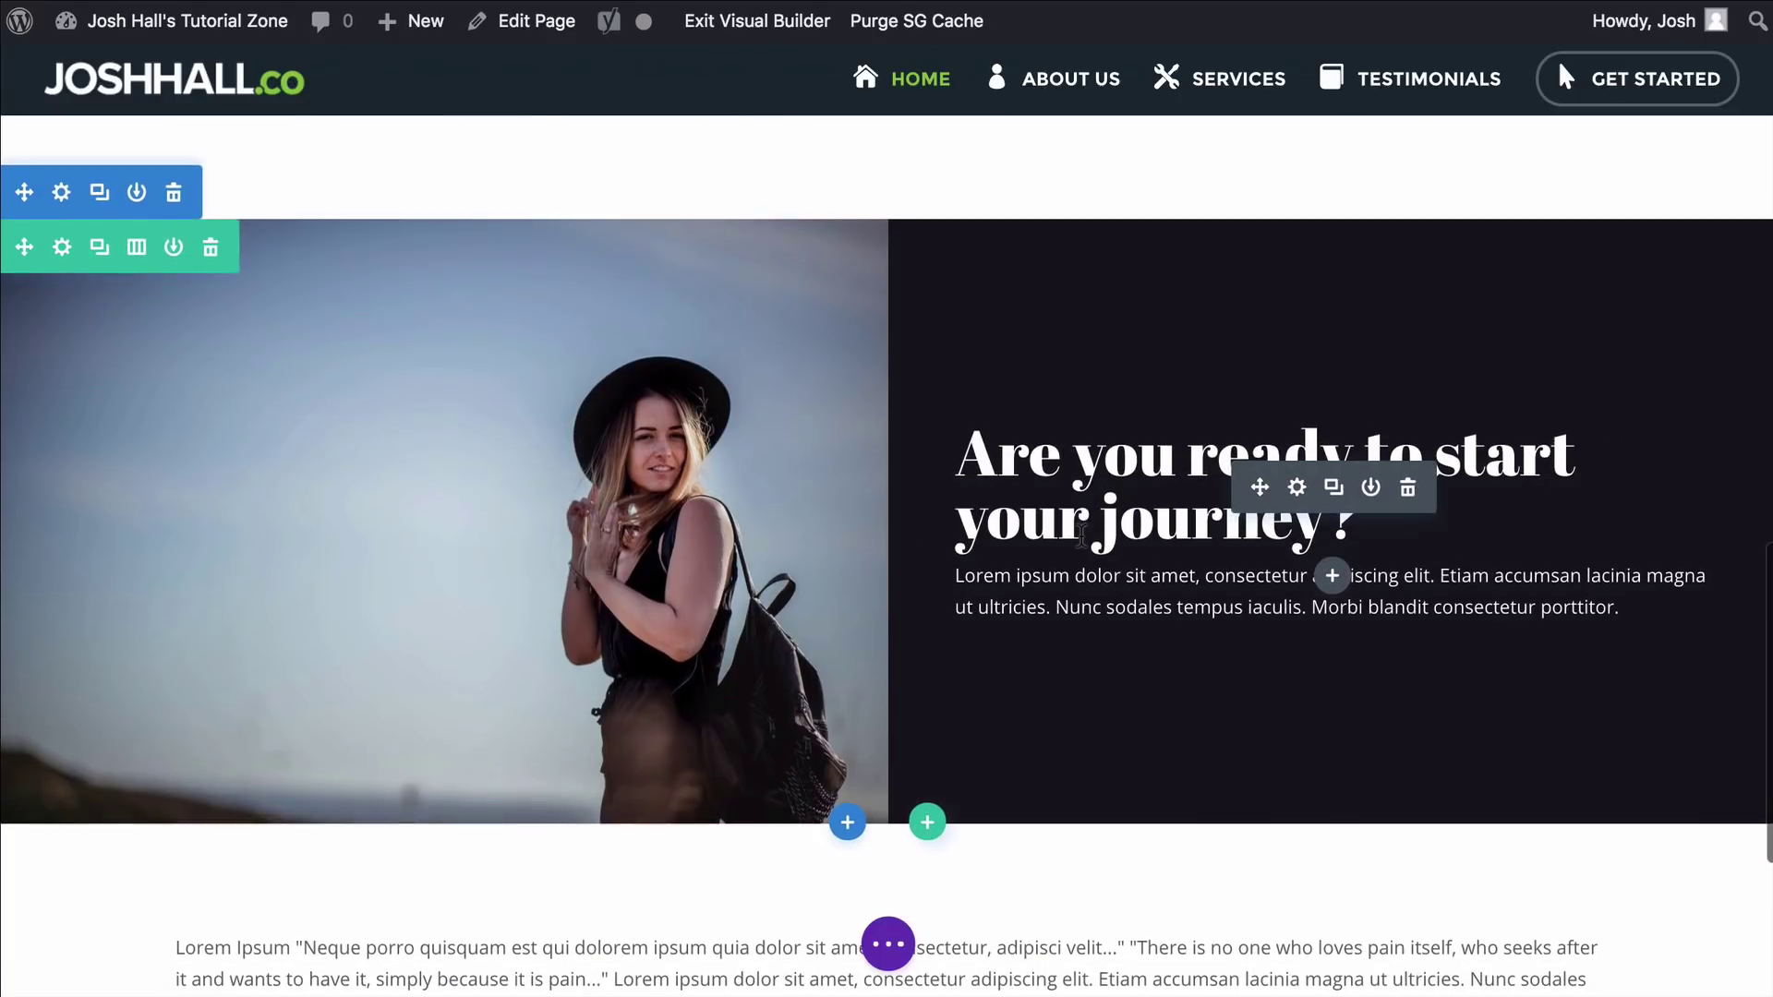
click(1332, 575)
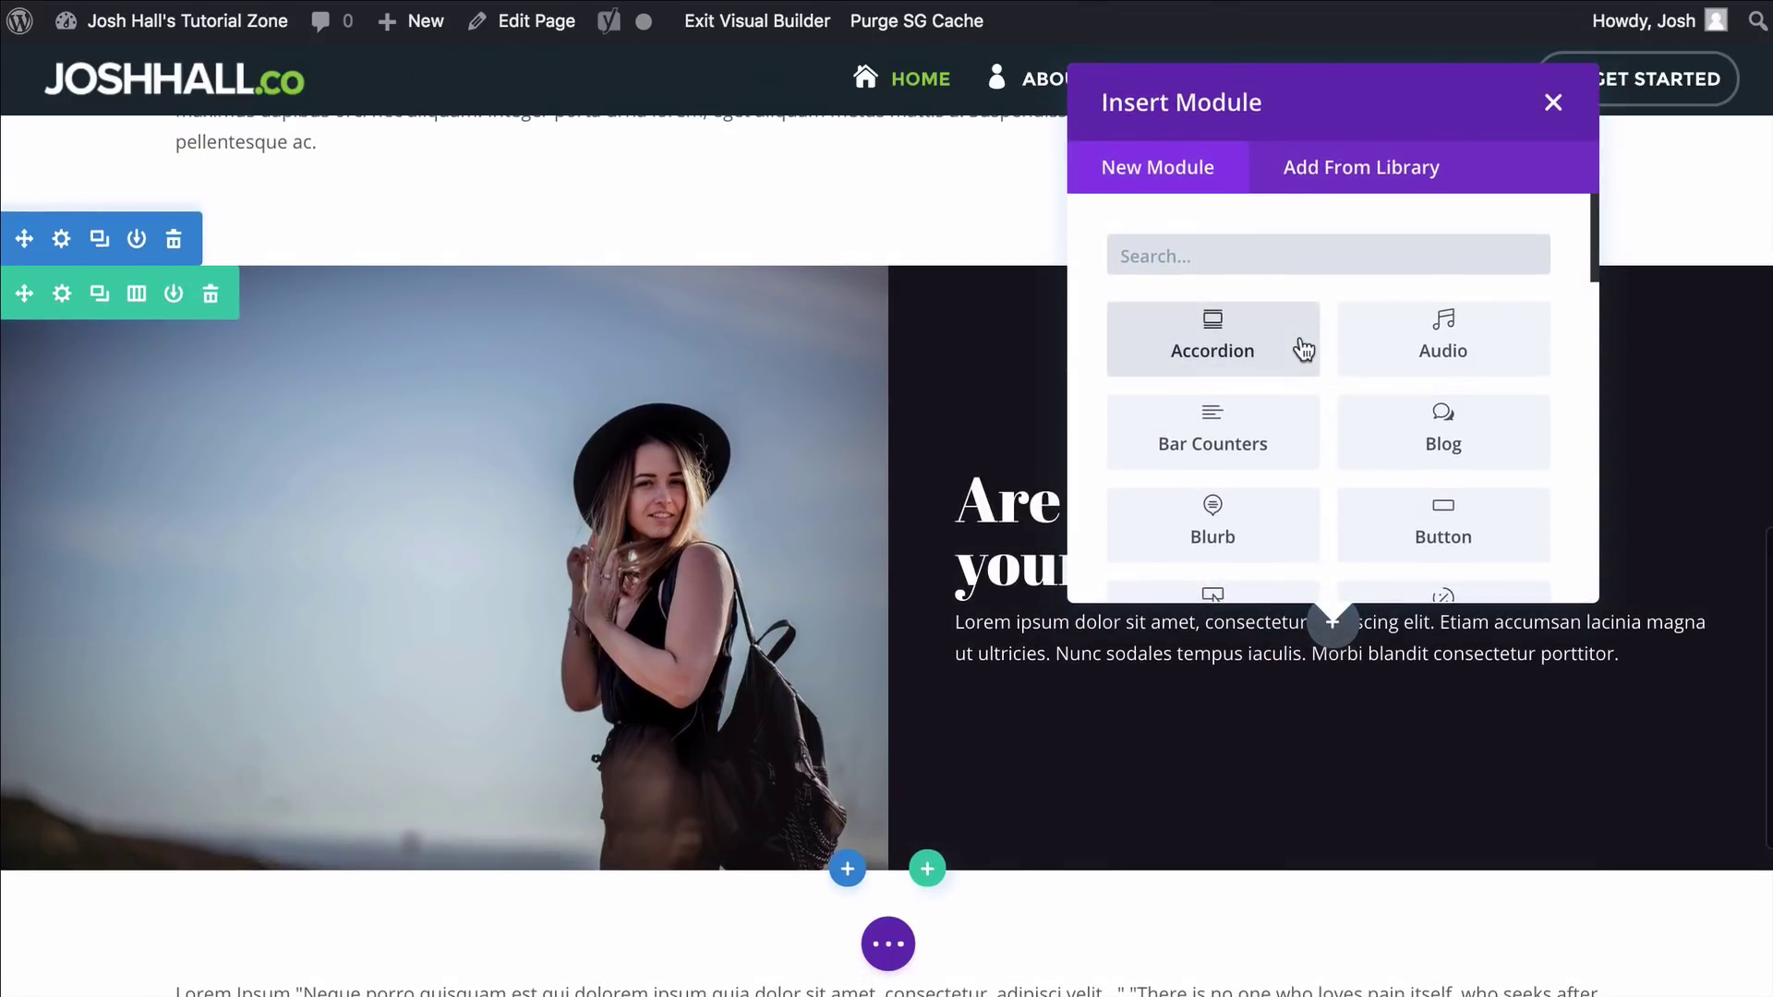
scroll(1319, 380, down, 12)
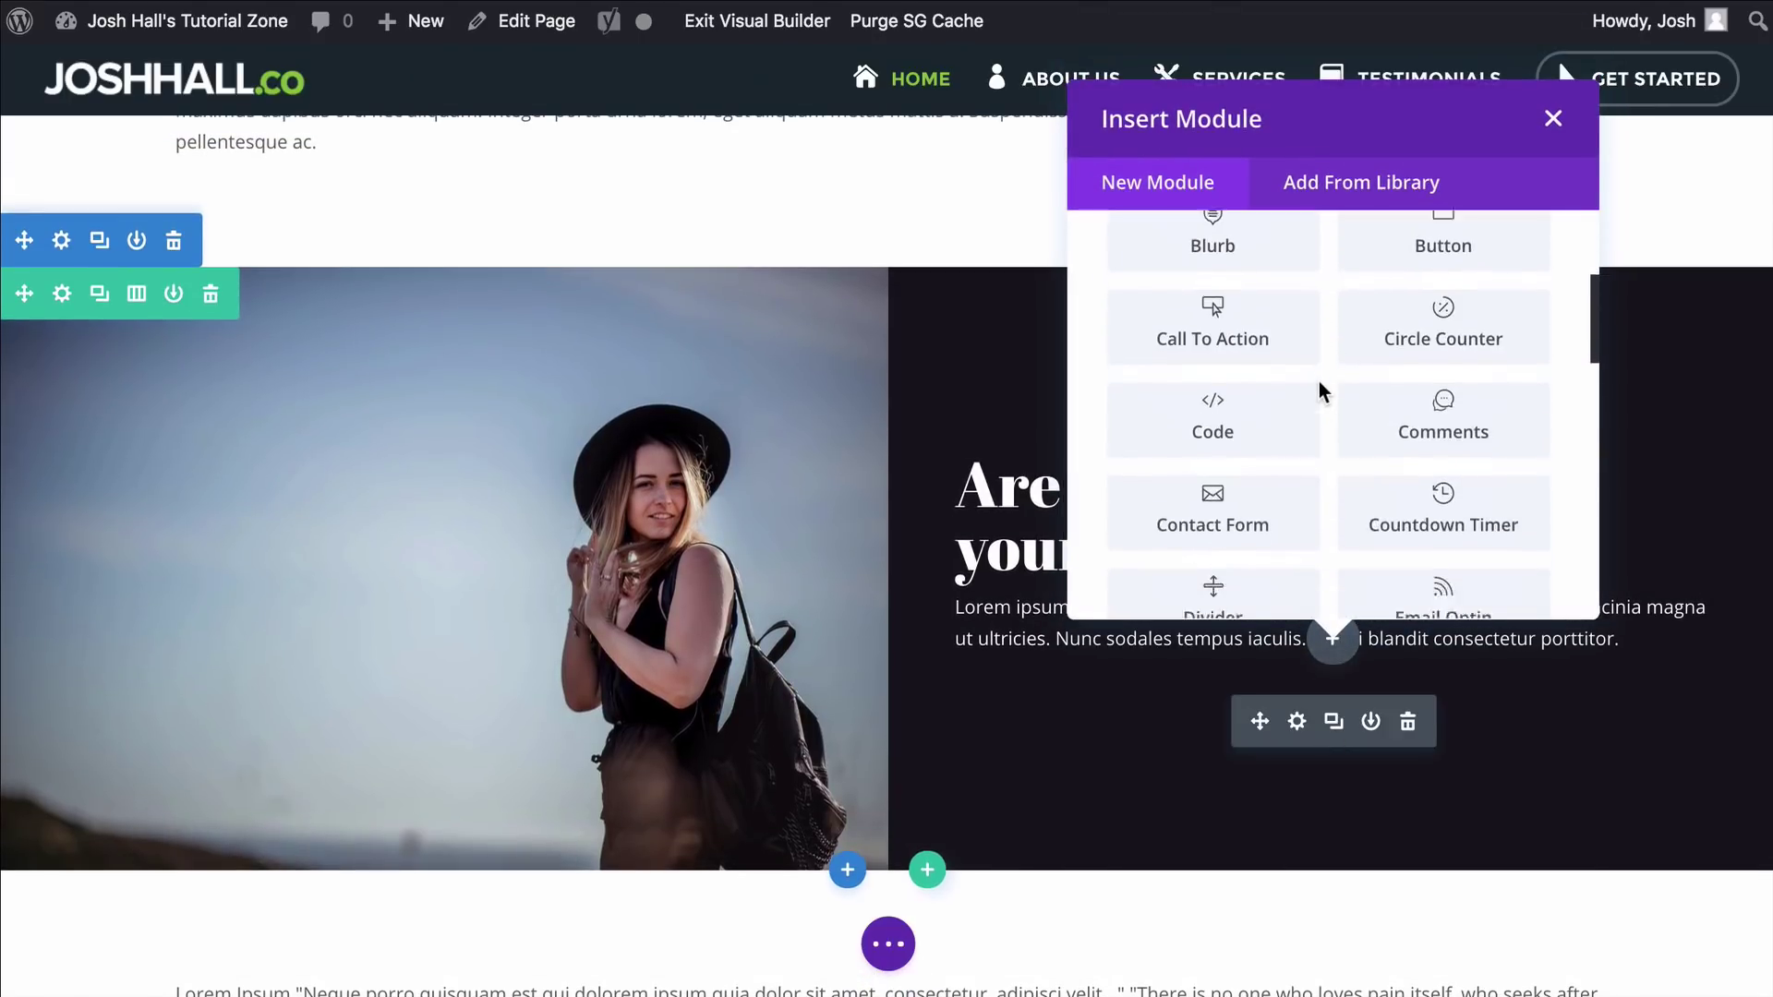
scroll(1319, 381, down, 6)
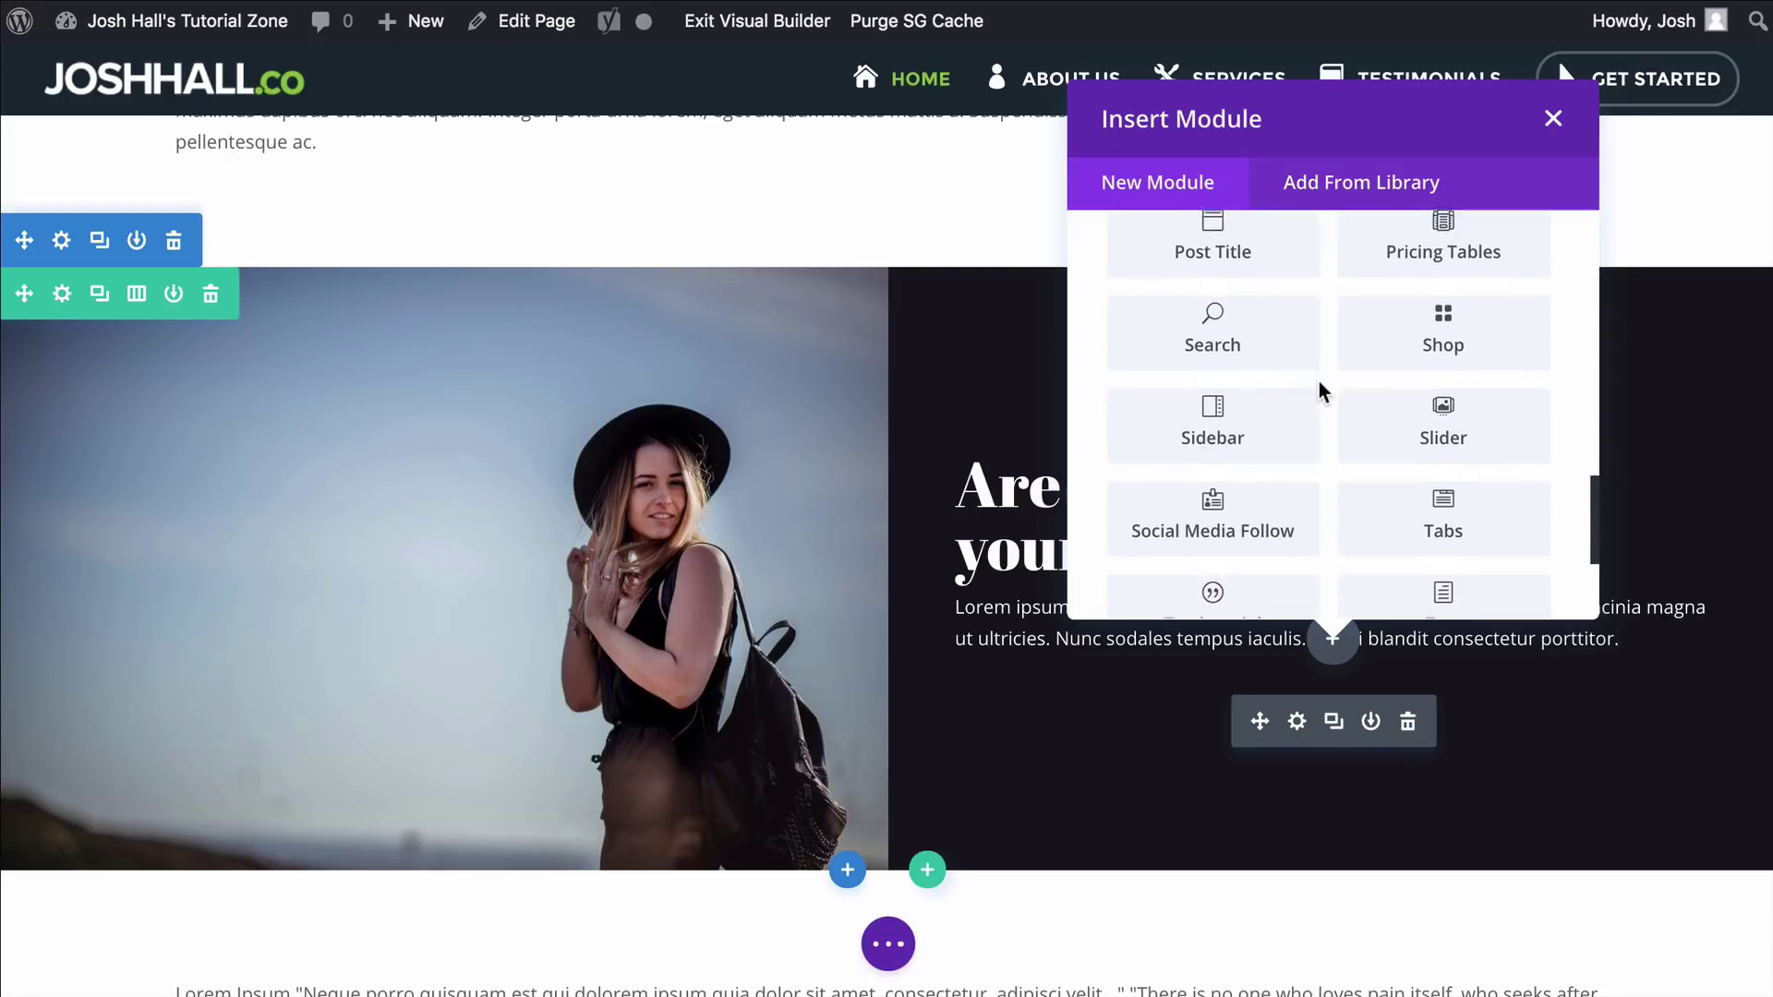
drag(1392, 376, 1420, 361)
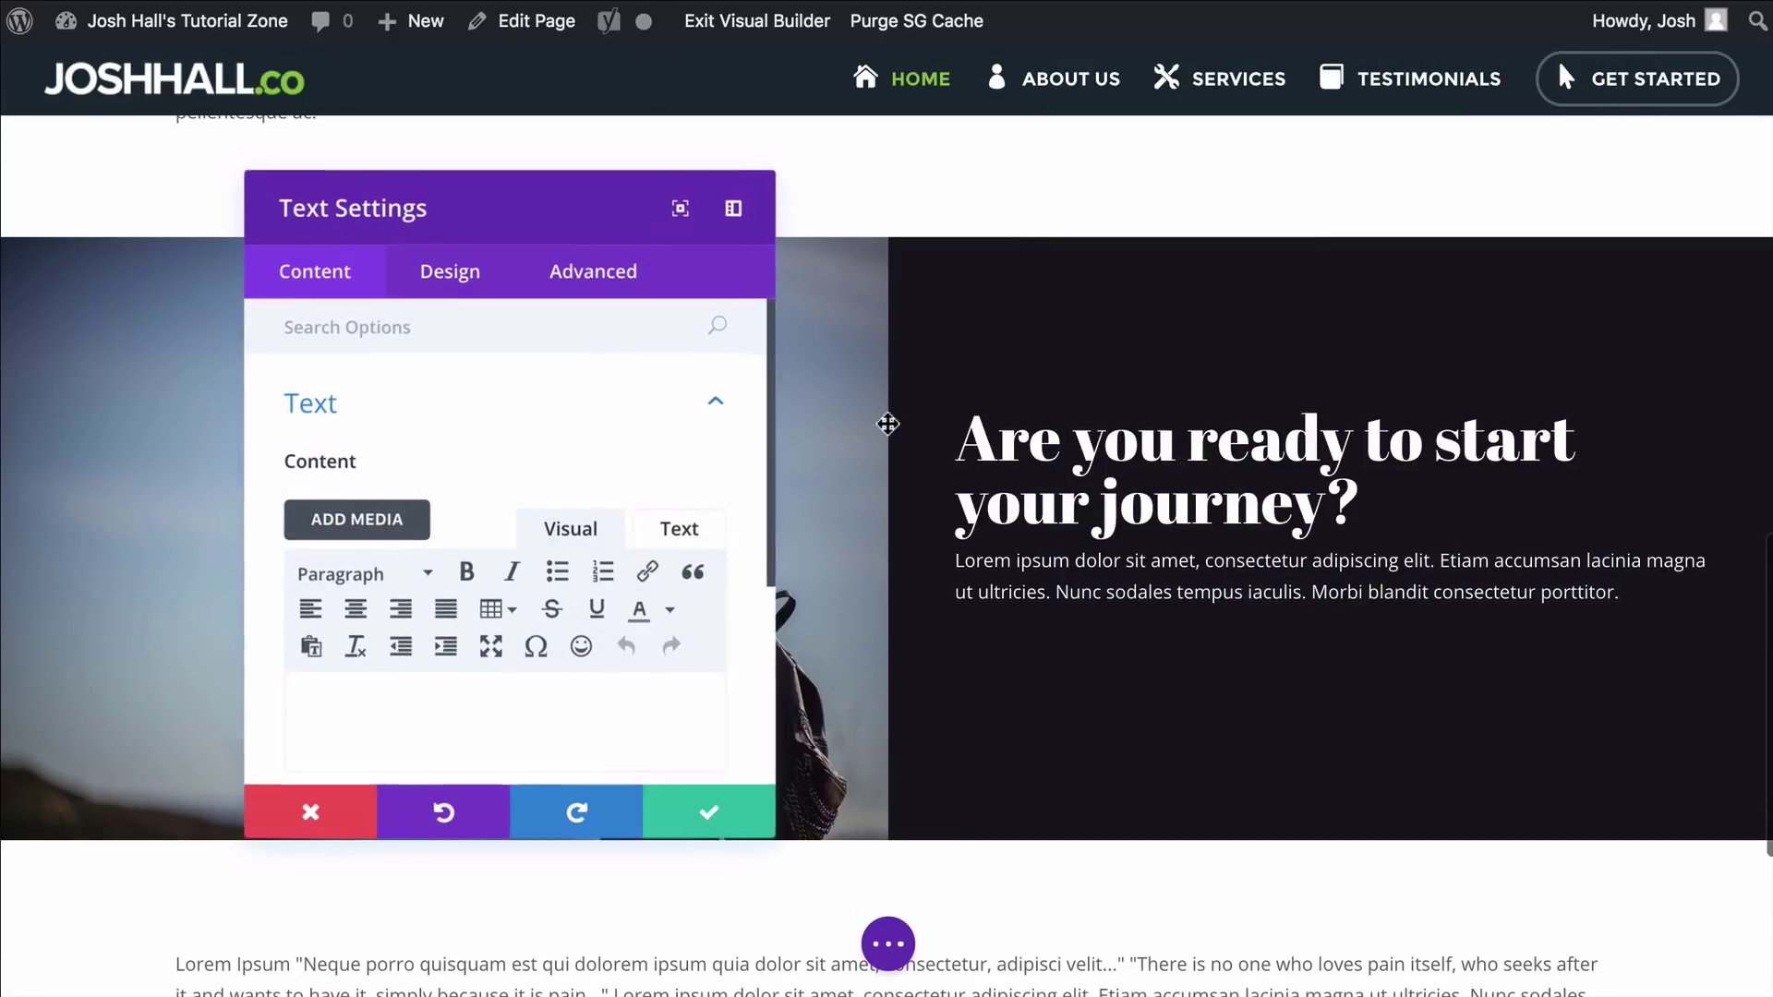
text(Another )
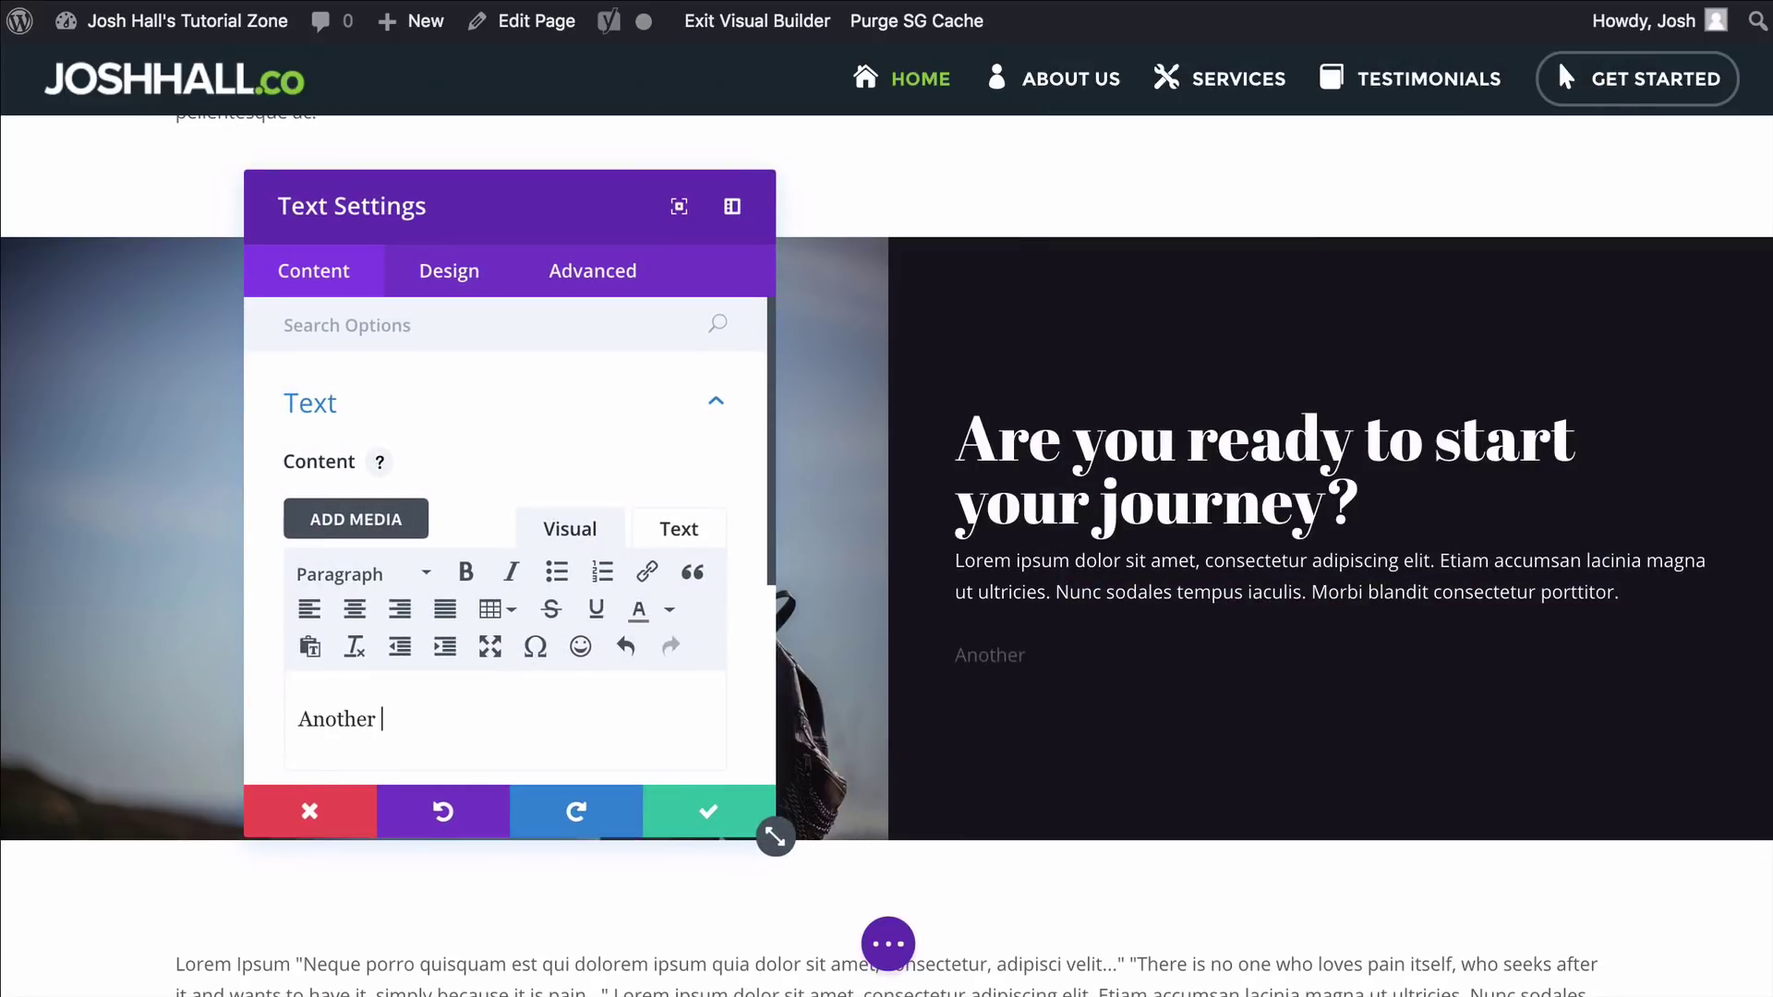
text(text module.)
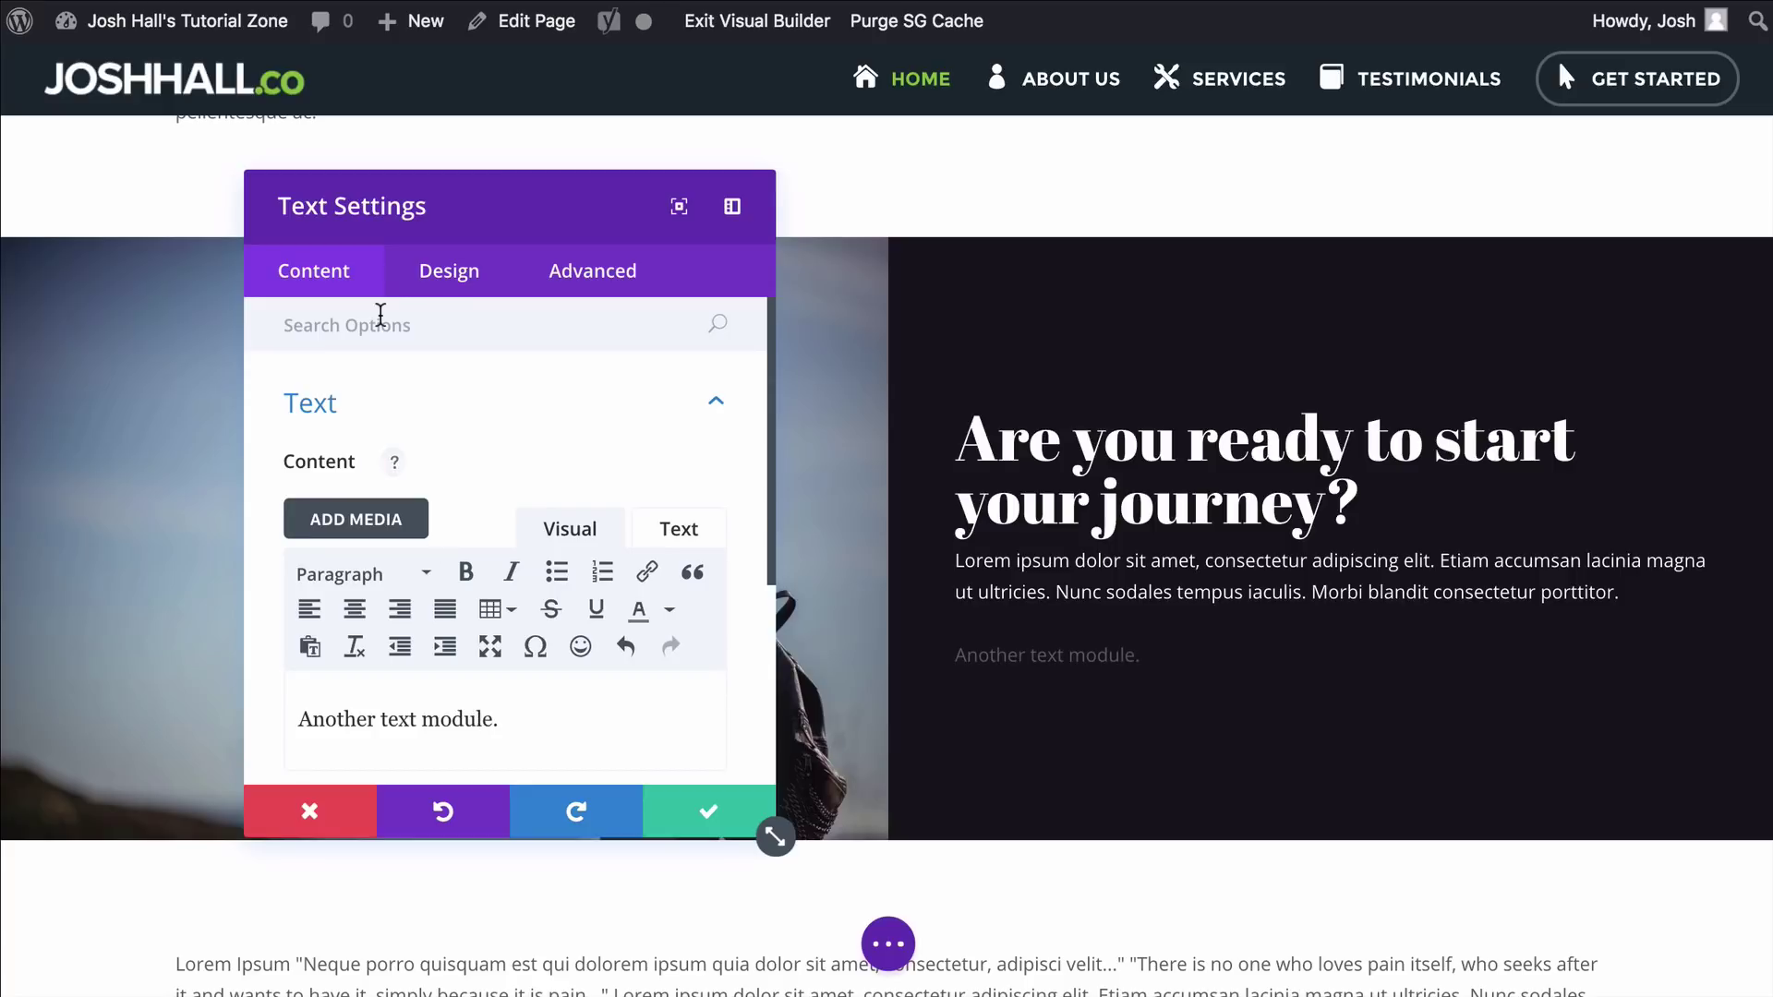
Give the new text module Light text colour and Center orientation, then save it
click(461, 270)
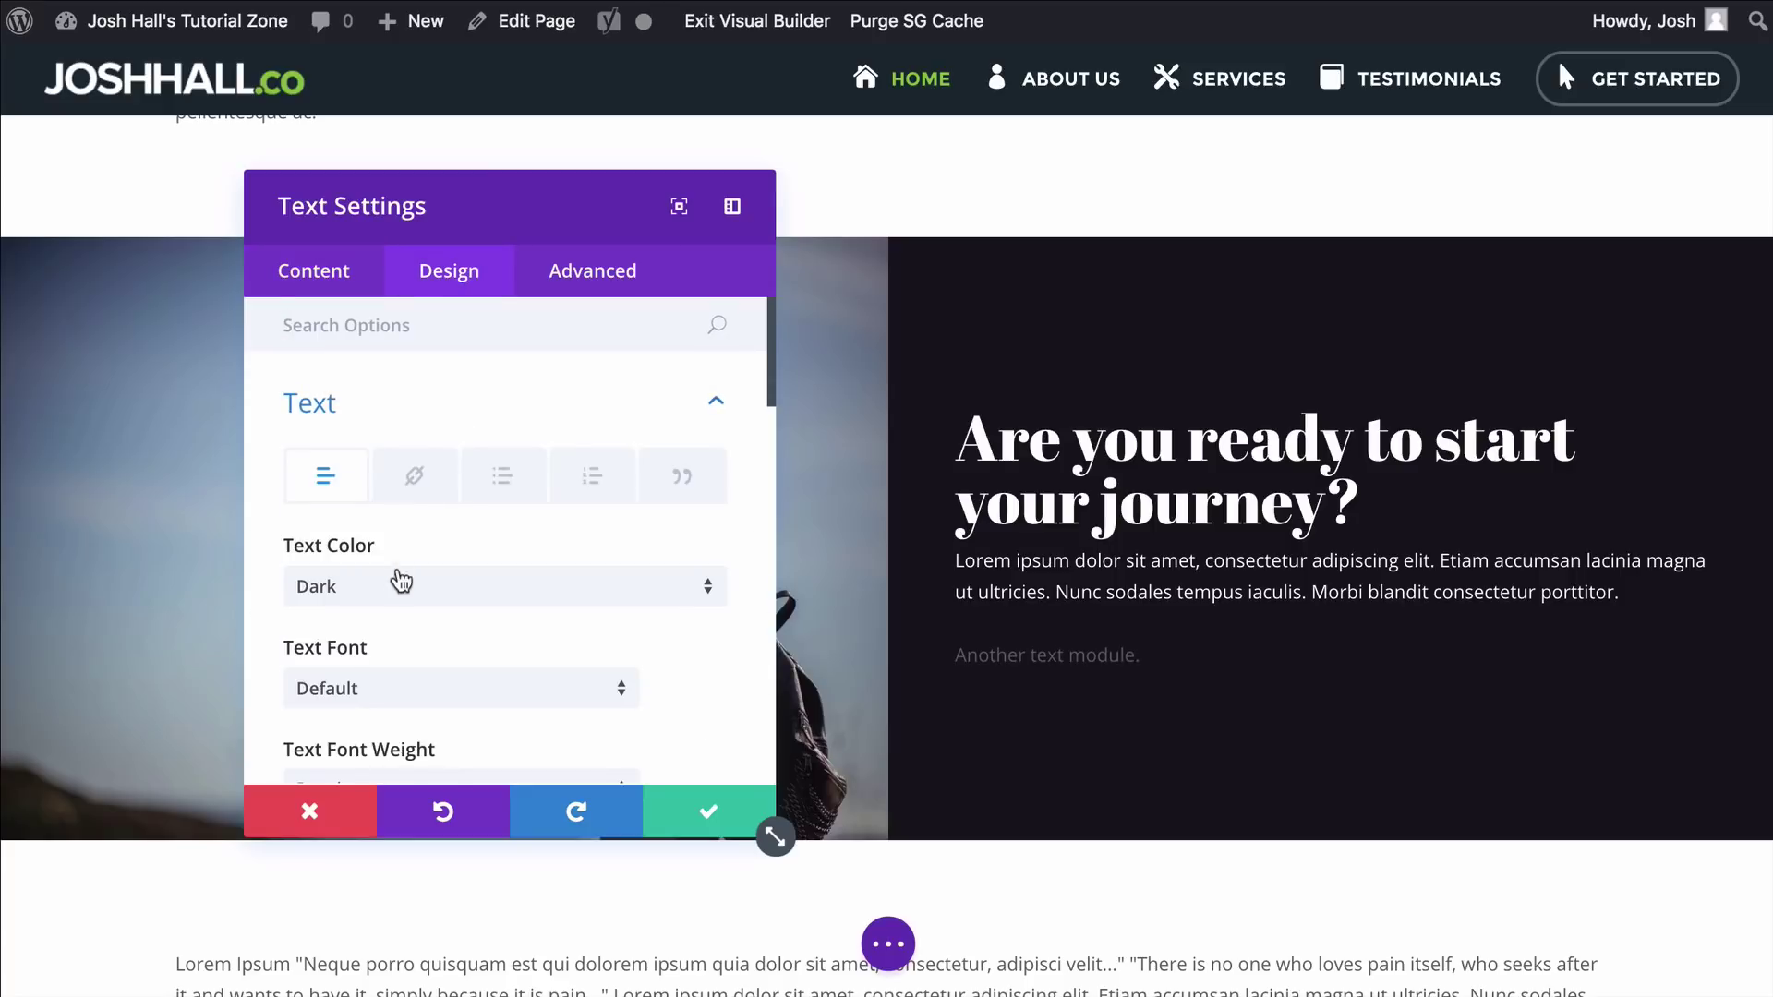
click(393, 581)
click(406, 656)
scroll(534, 542, down, 15)
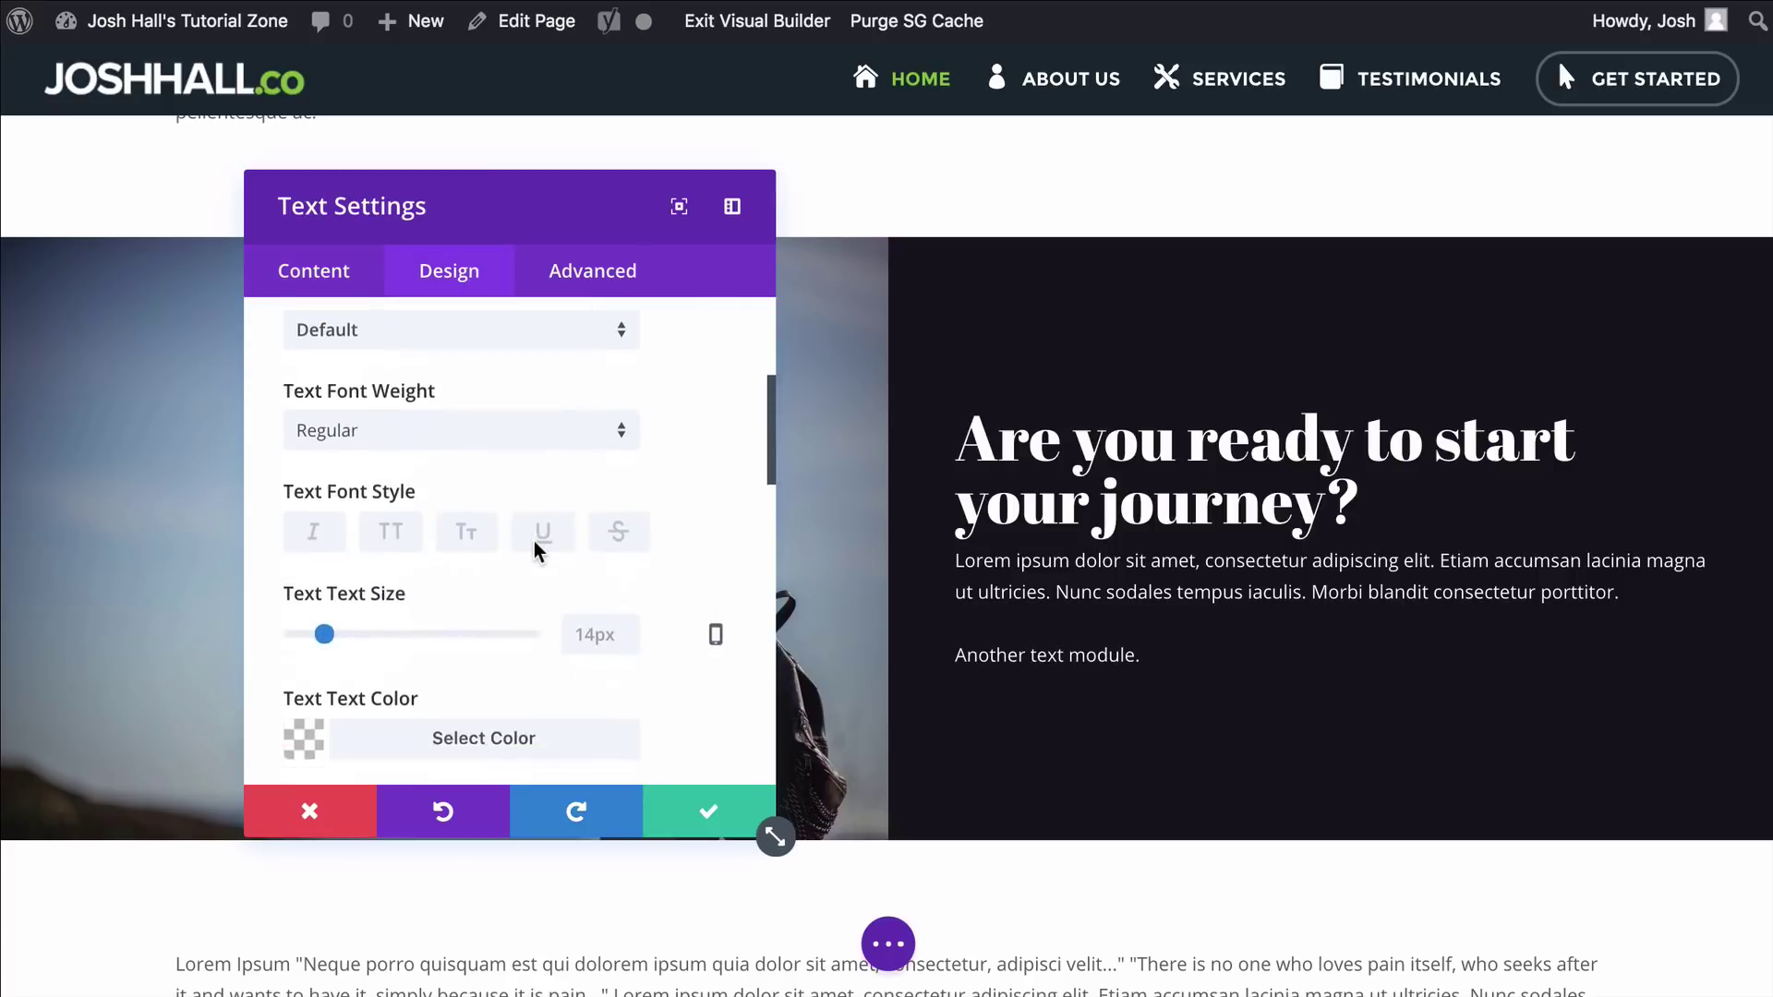
click(450, 617)
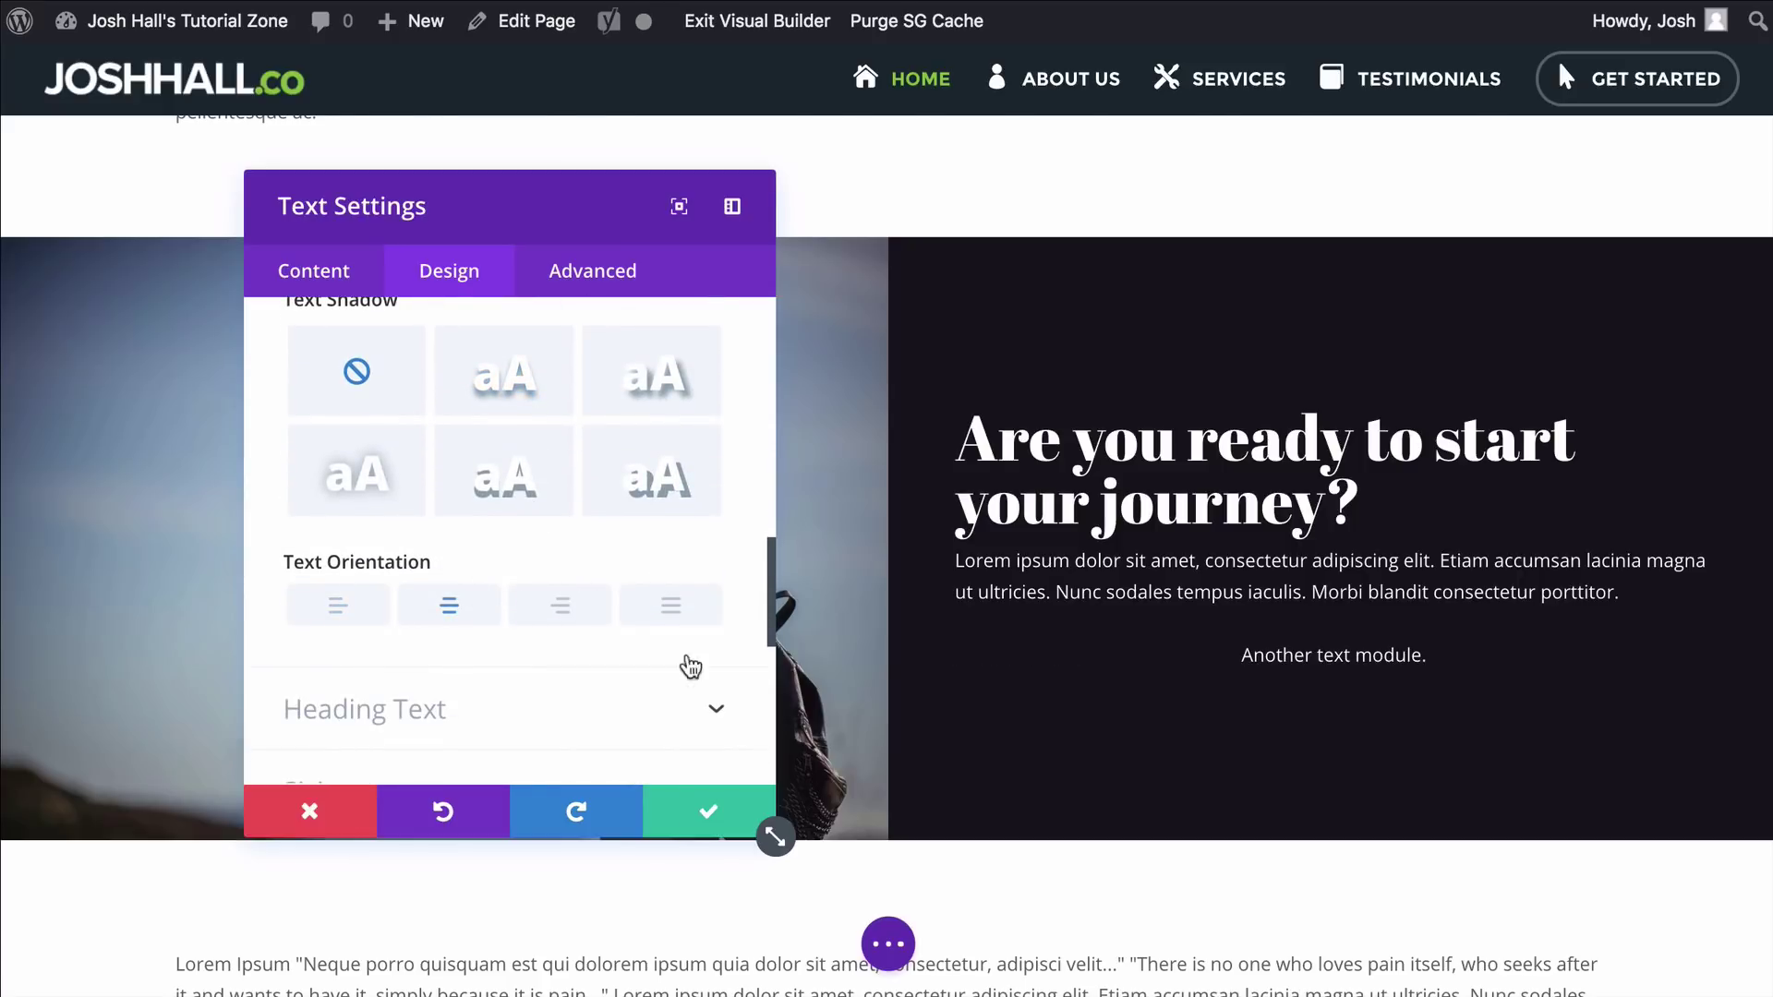
click(708, 811)
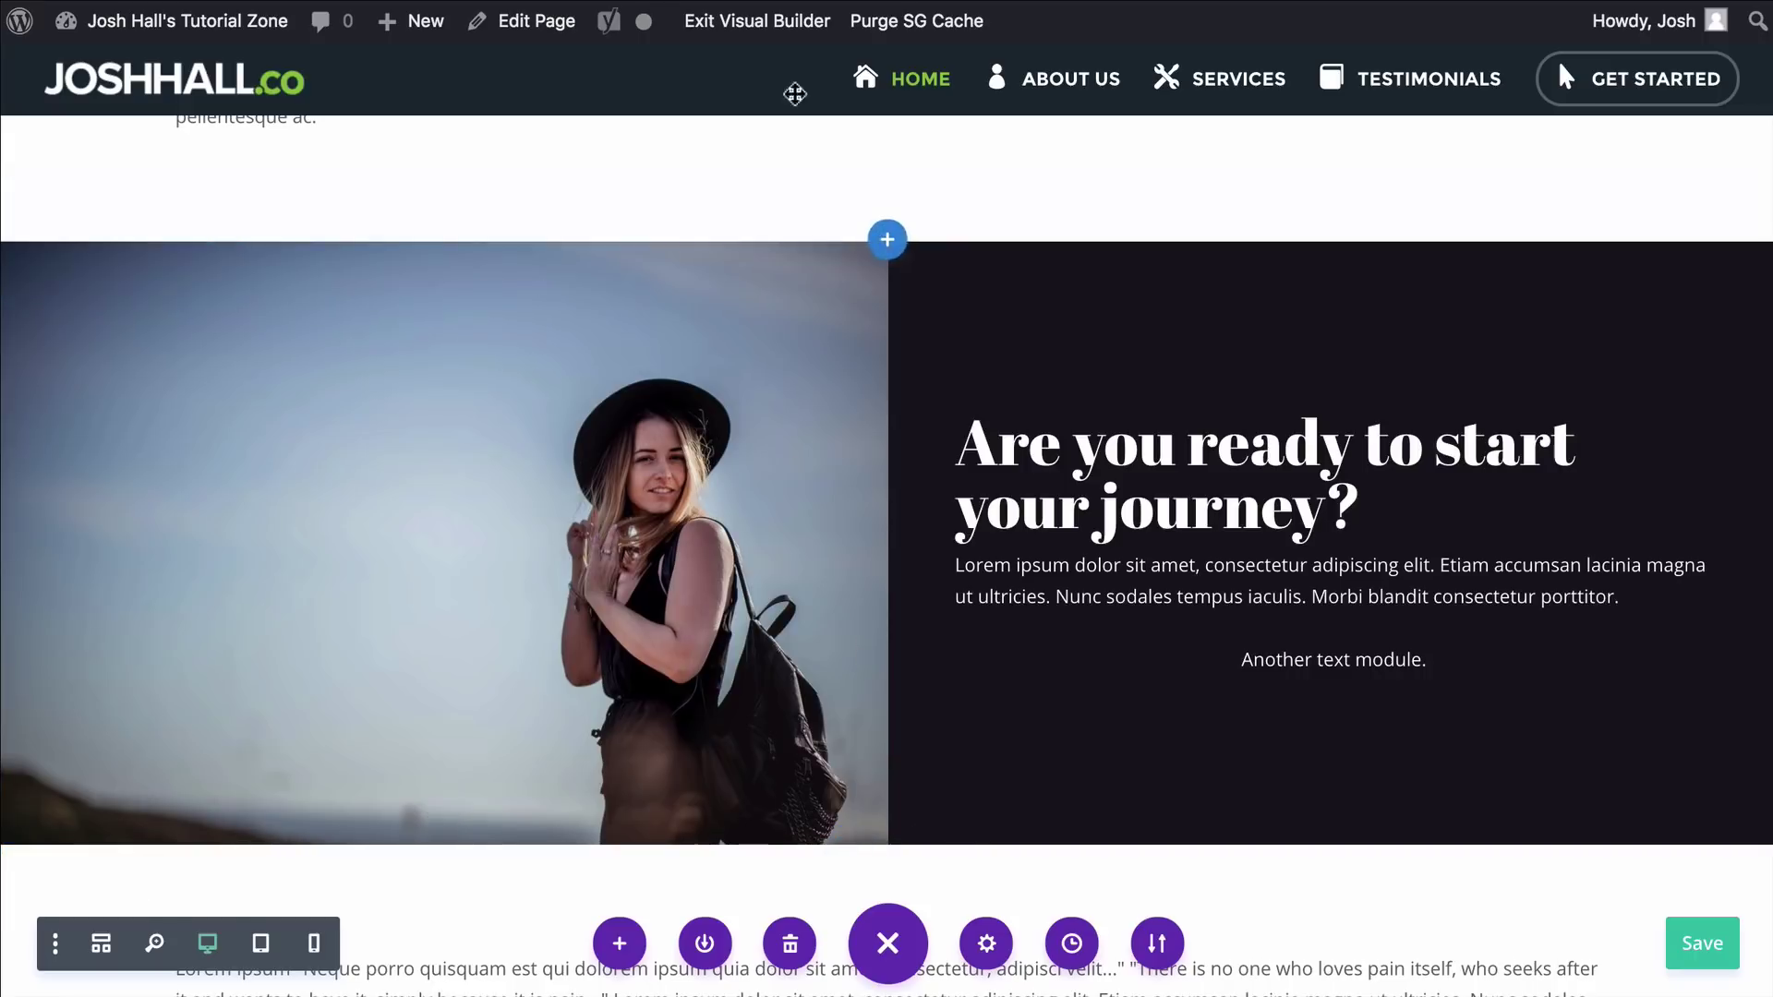
Save the page, narrow the browser to check equalheight.css, widen it back, and enable the Visual Builder
click(781, 35)
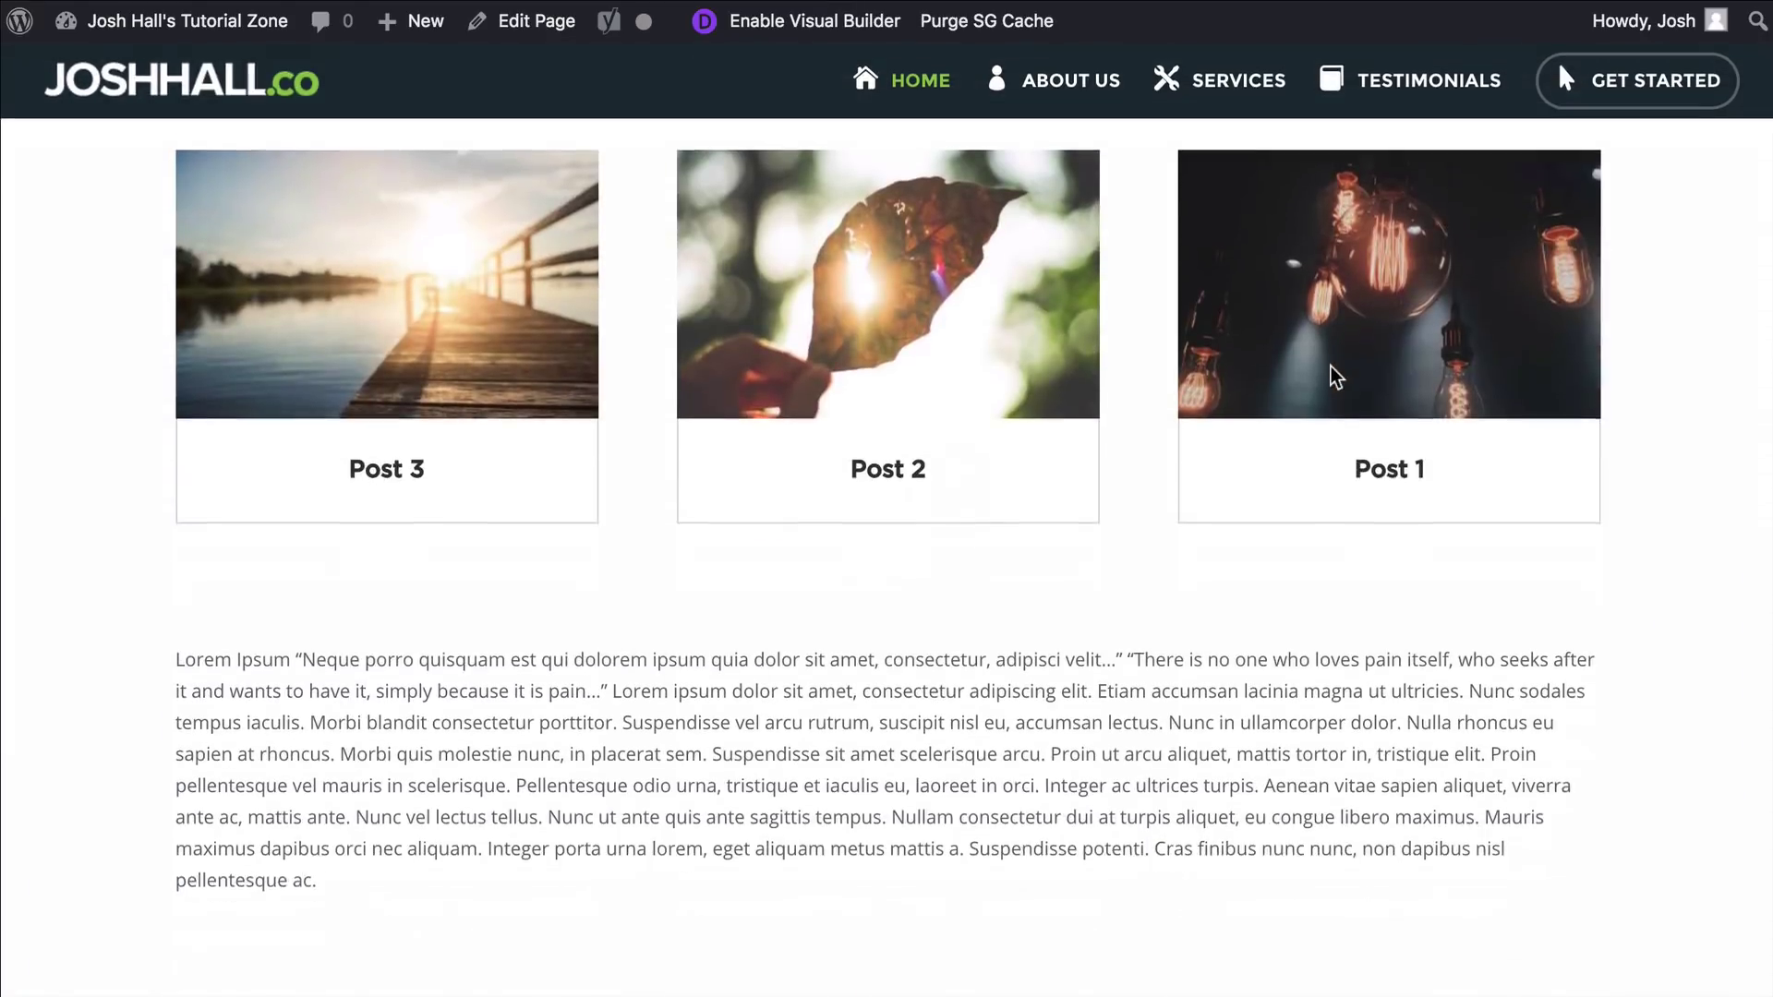
scroll(1575, 360, down, 10)
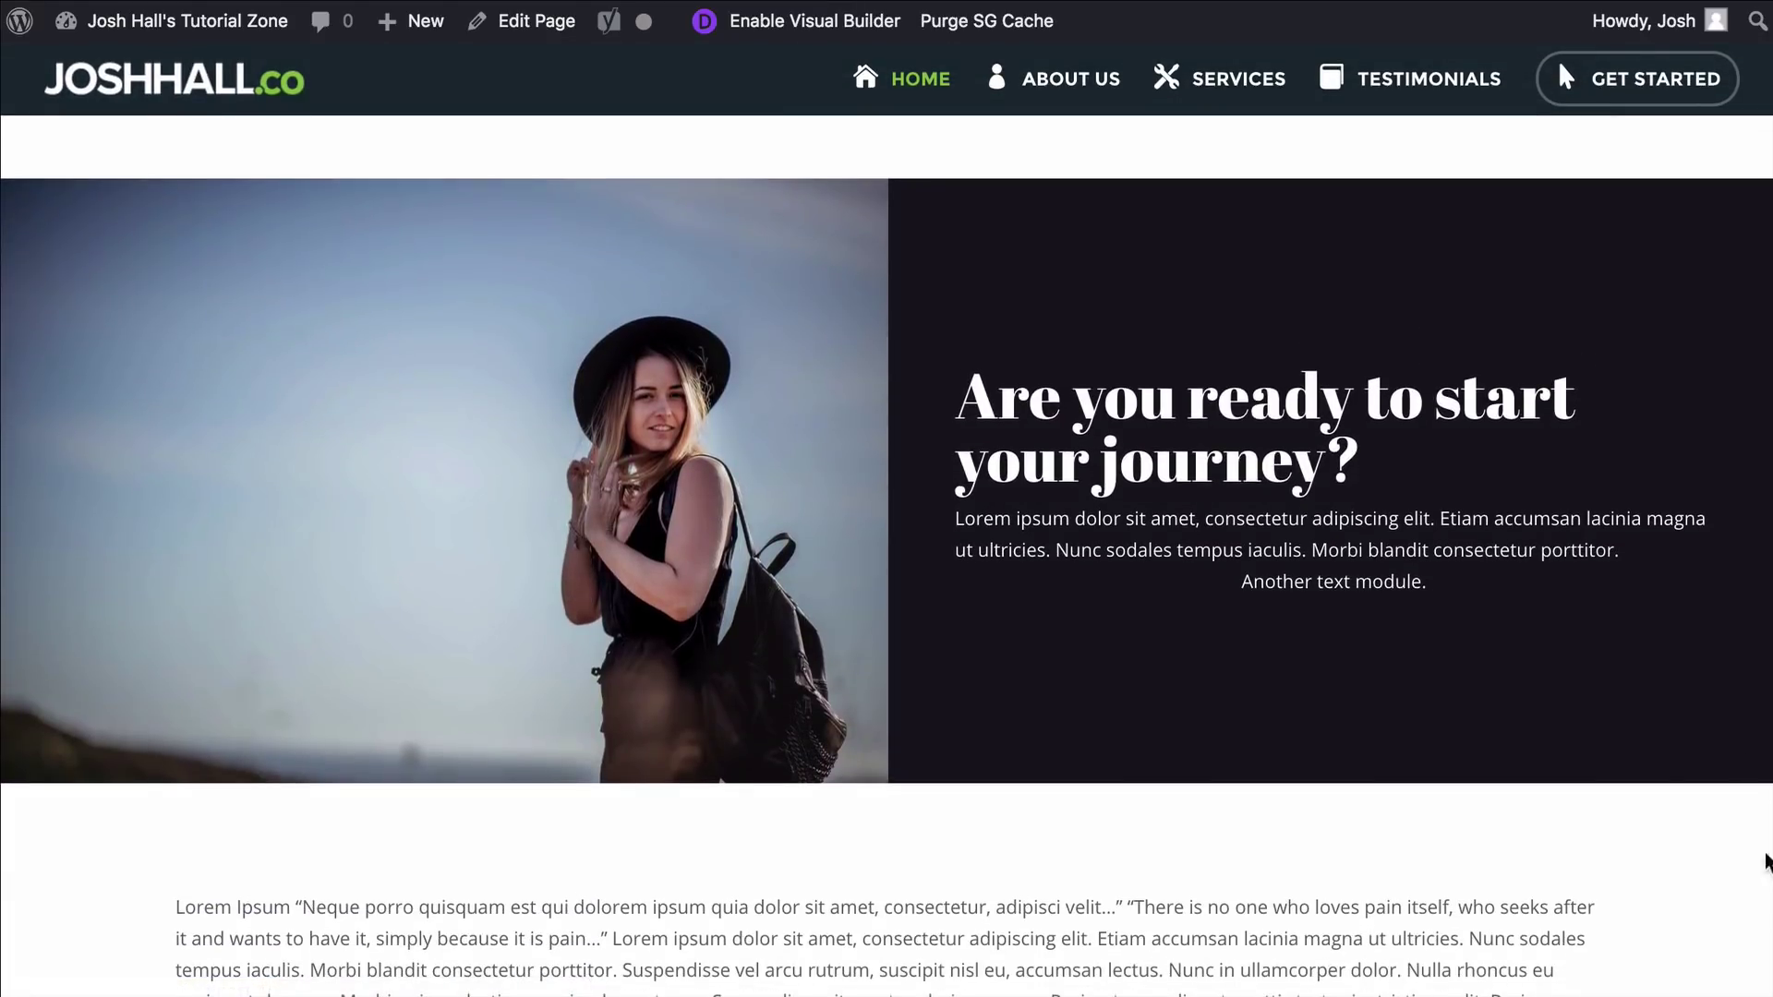
drag(1763, 979, 706, 988)
scroll(541, 429, down, 12)
scroll(542, 430, down, 5)
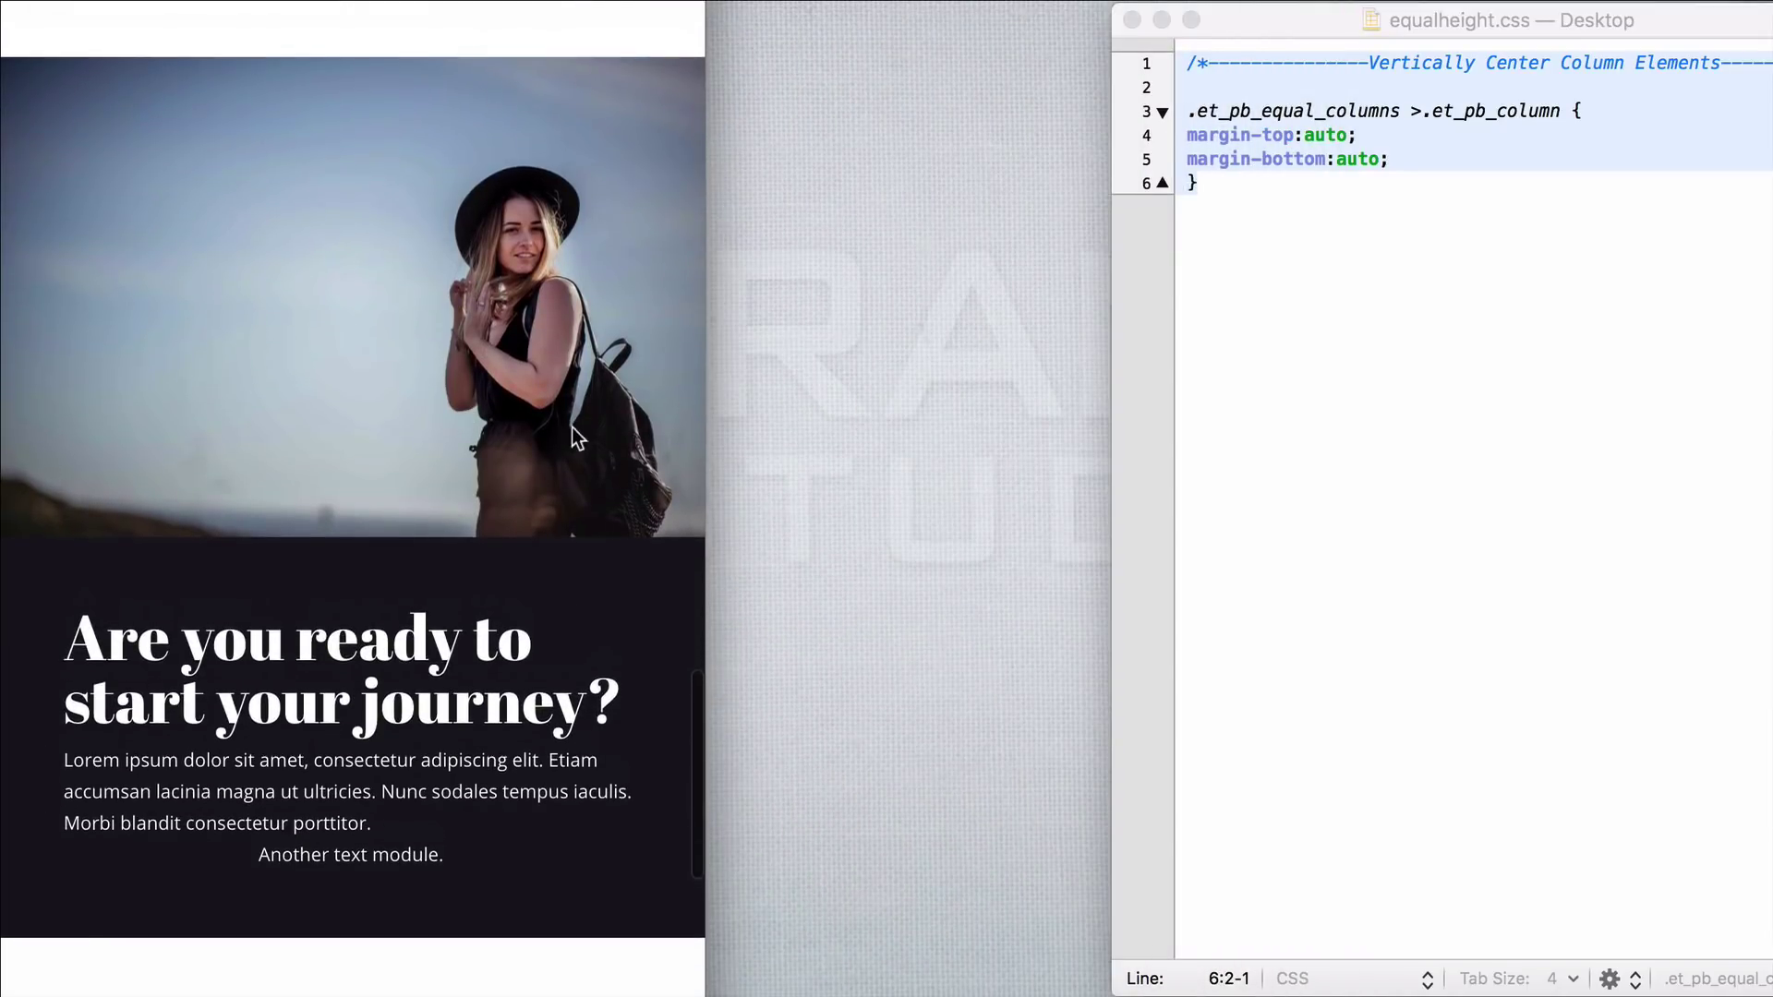
drag(706, 988, 1758, 988)
scroll(1284, 606, up, 5)
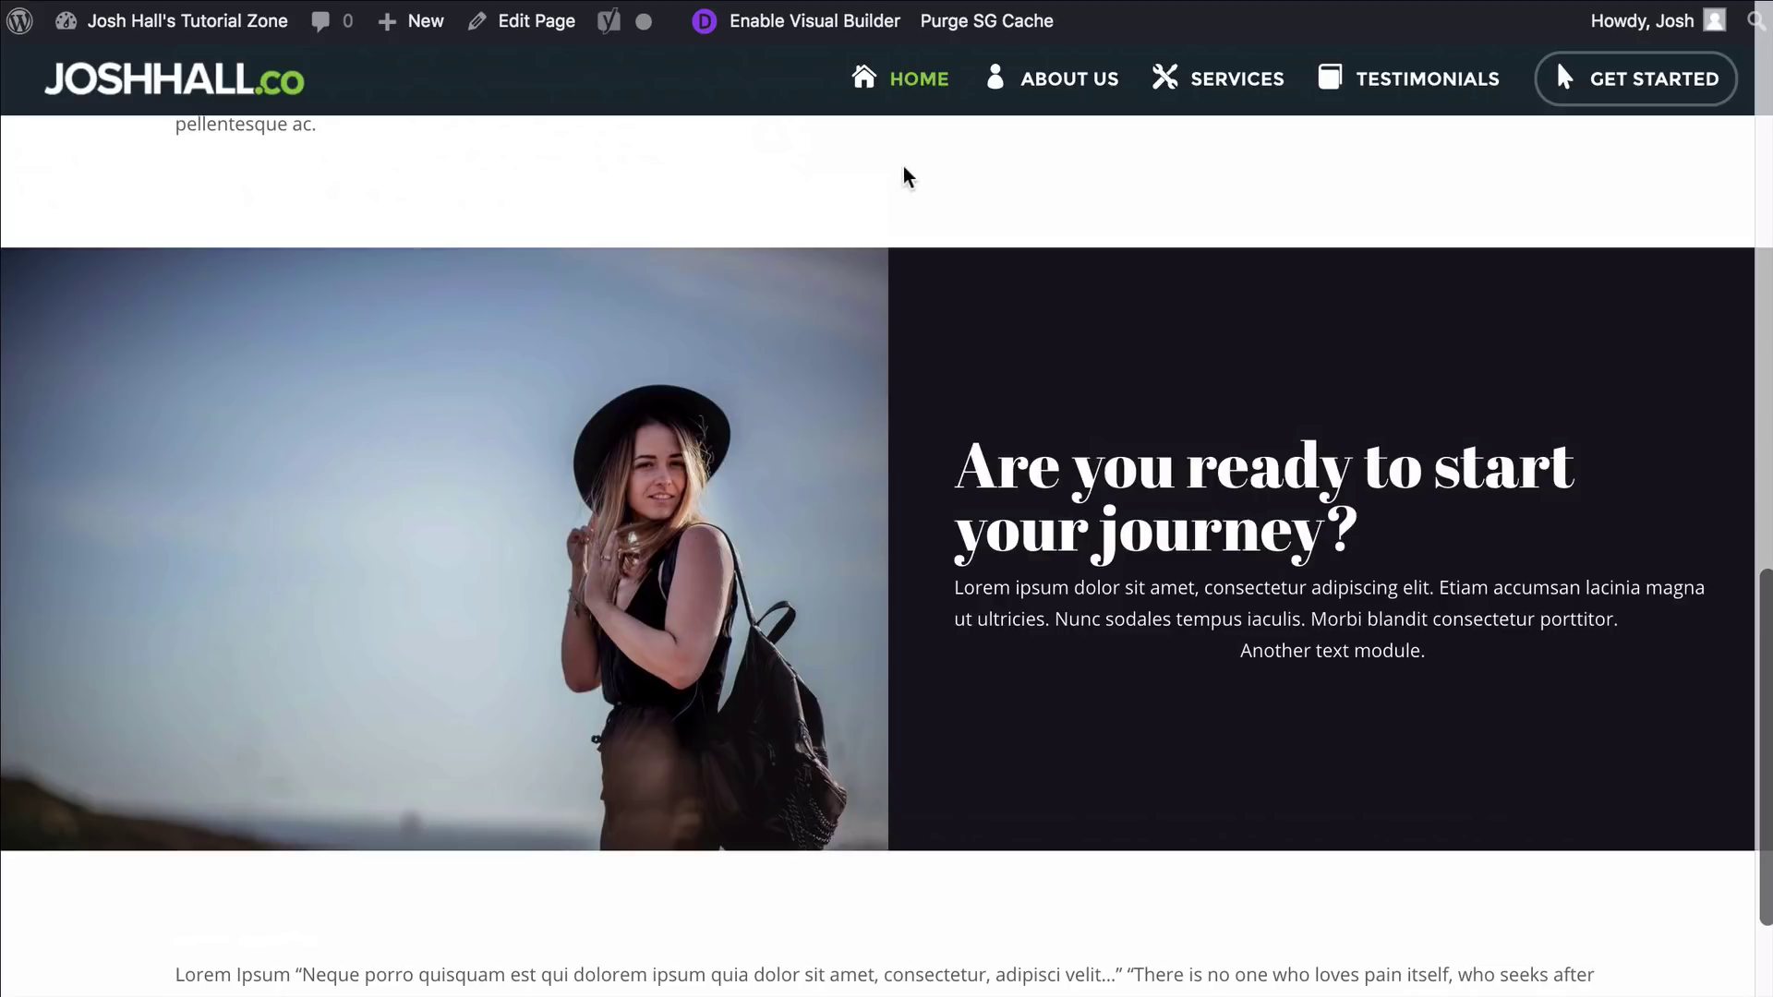
click(772, 28)
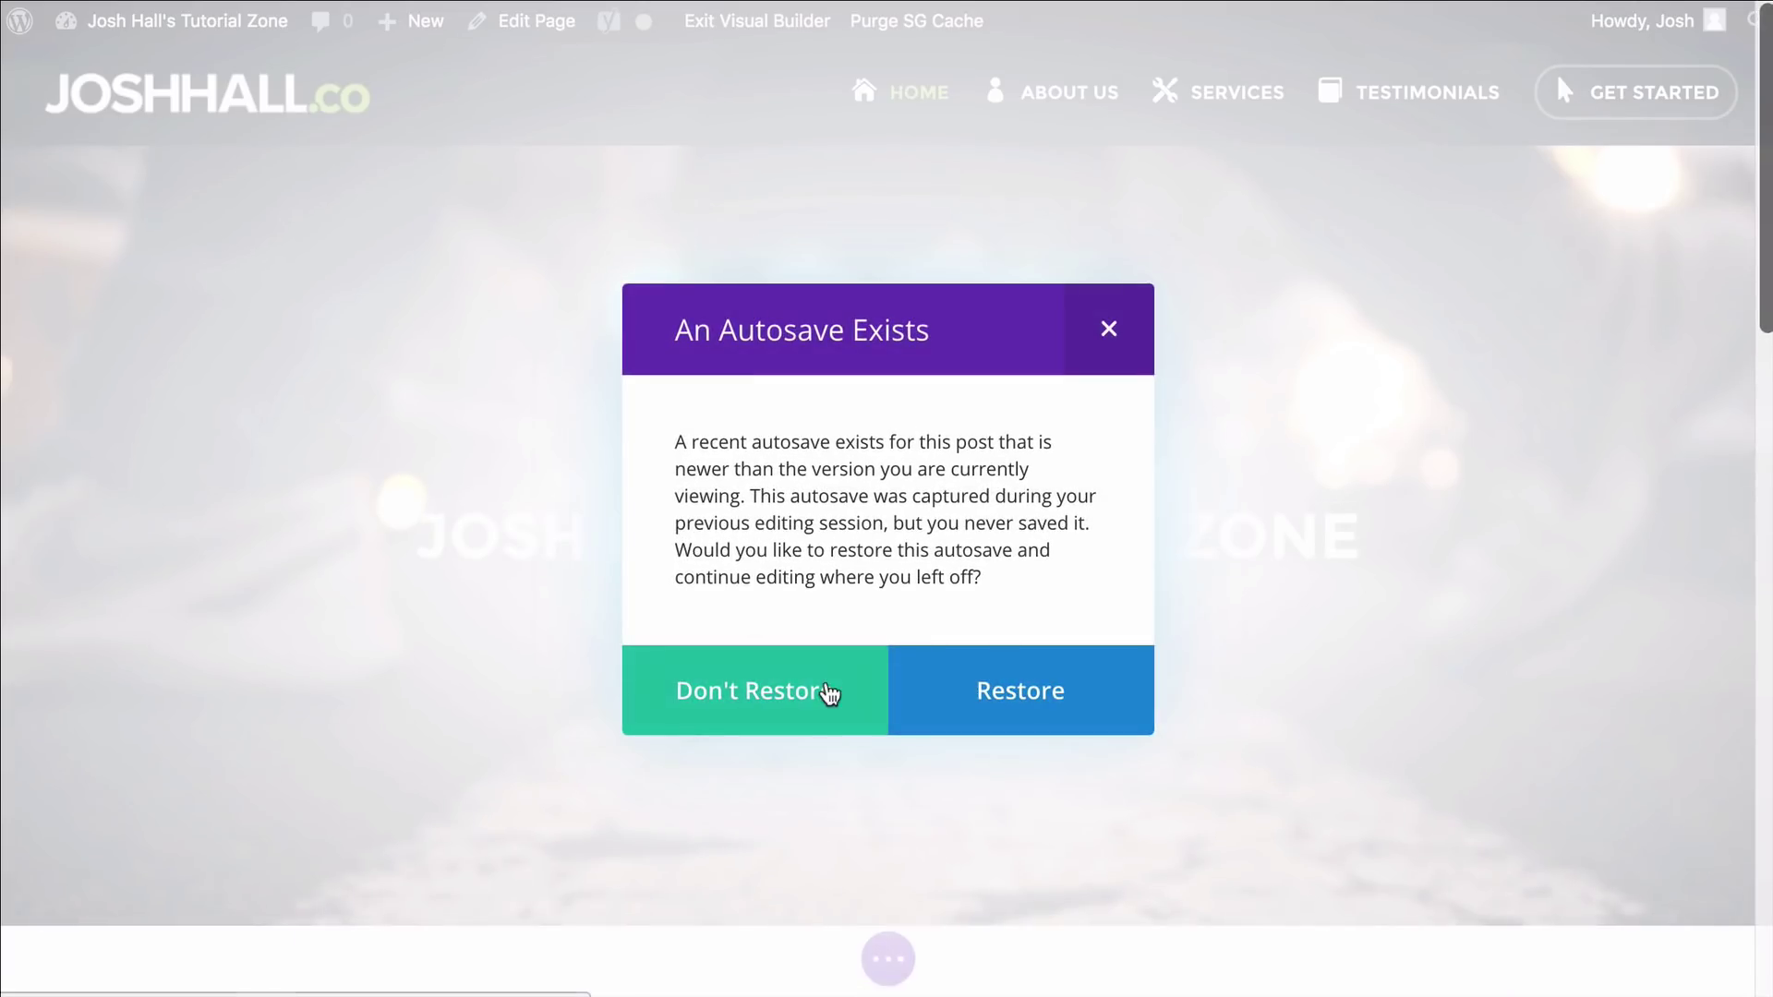
Decline restoring the autosave so the current version is kept
click(799, 685)
scroll(1282, 446, down, 10)
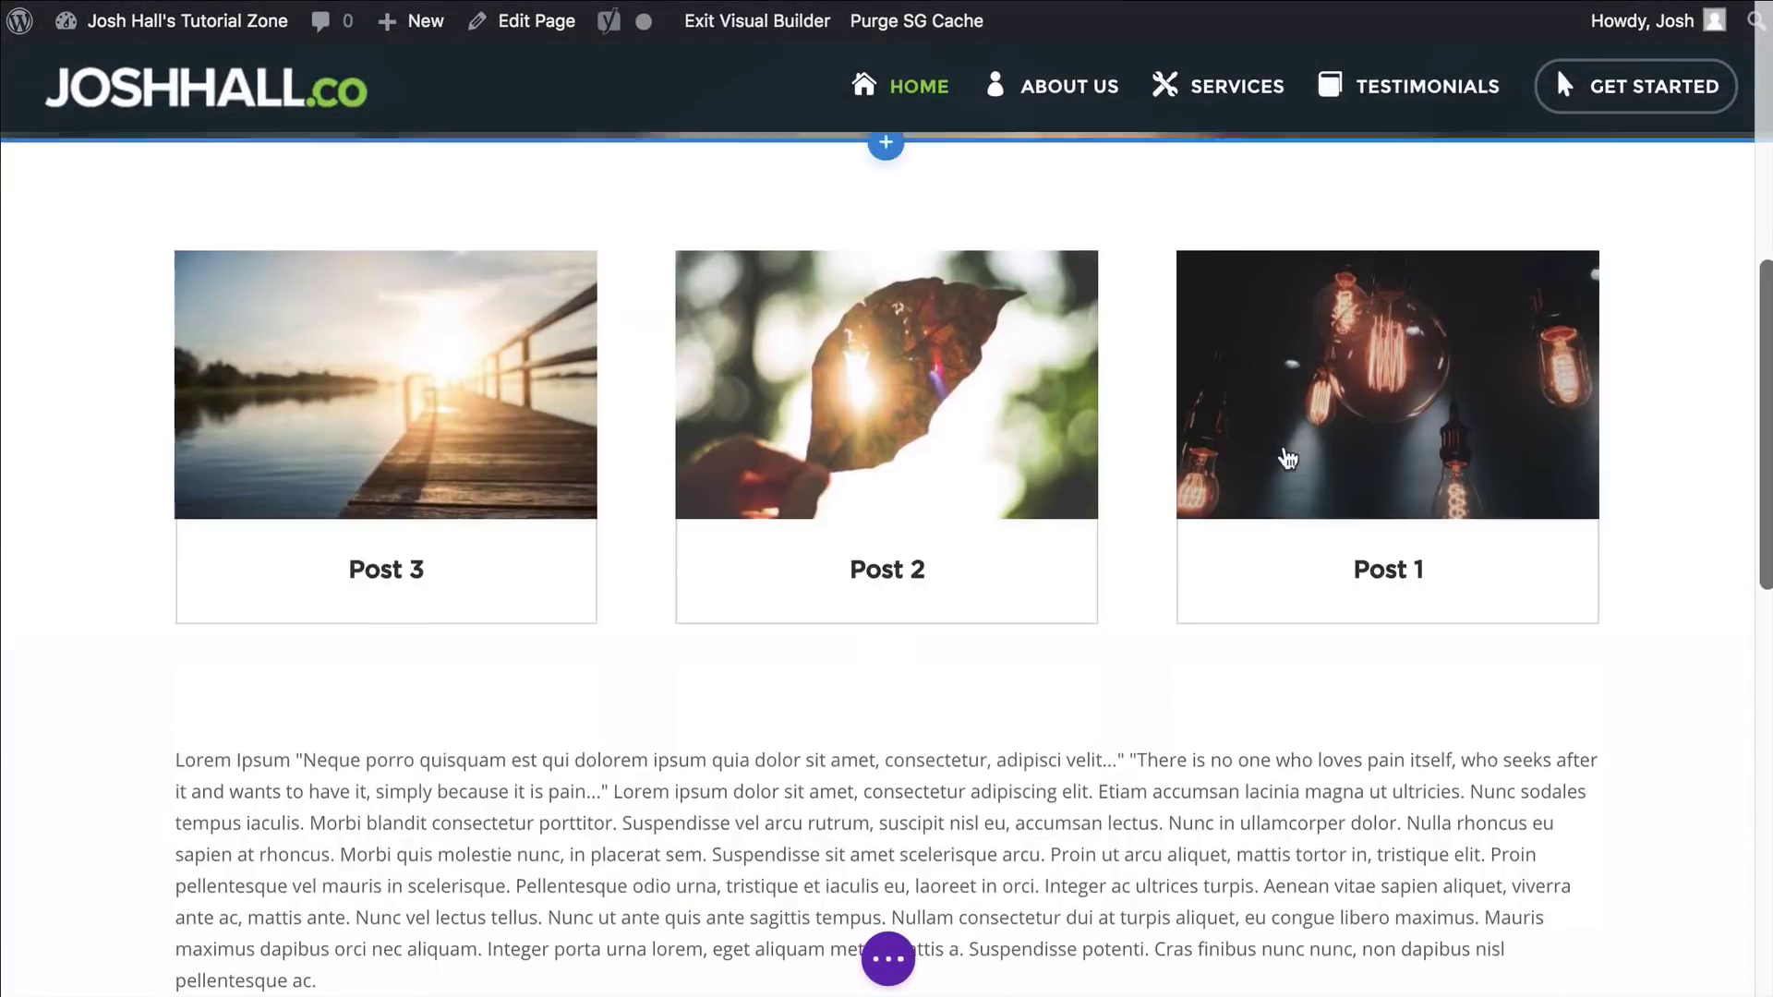
scroll(1288, 457, down, 5)
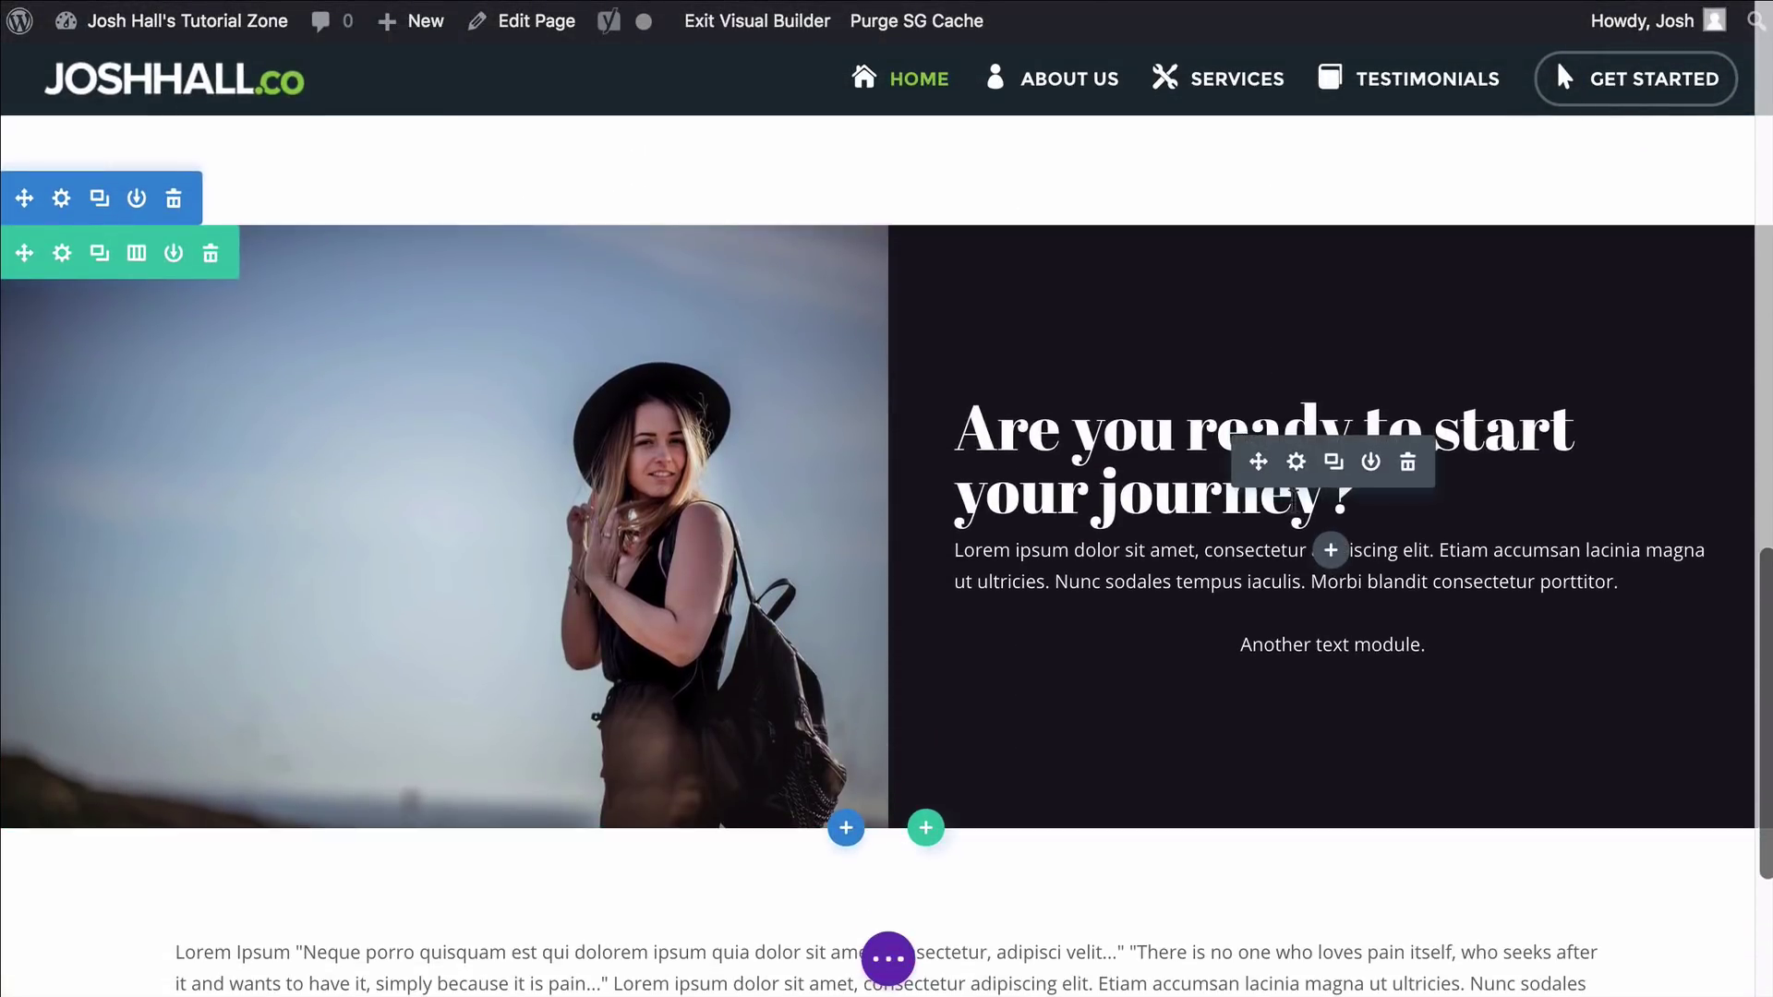
Duplicate the heading-and-paragraph module twice and open the photo module's settings
click(1336, 471)
click(1336, 369)
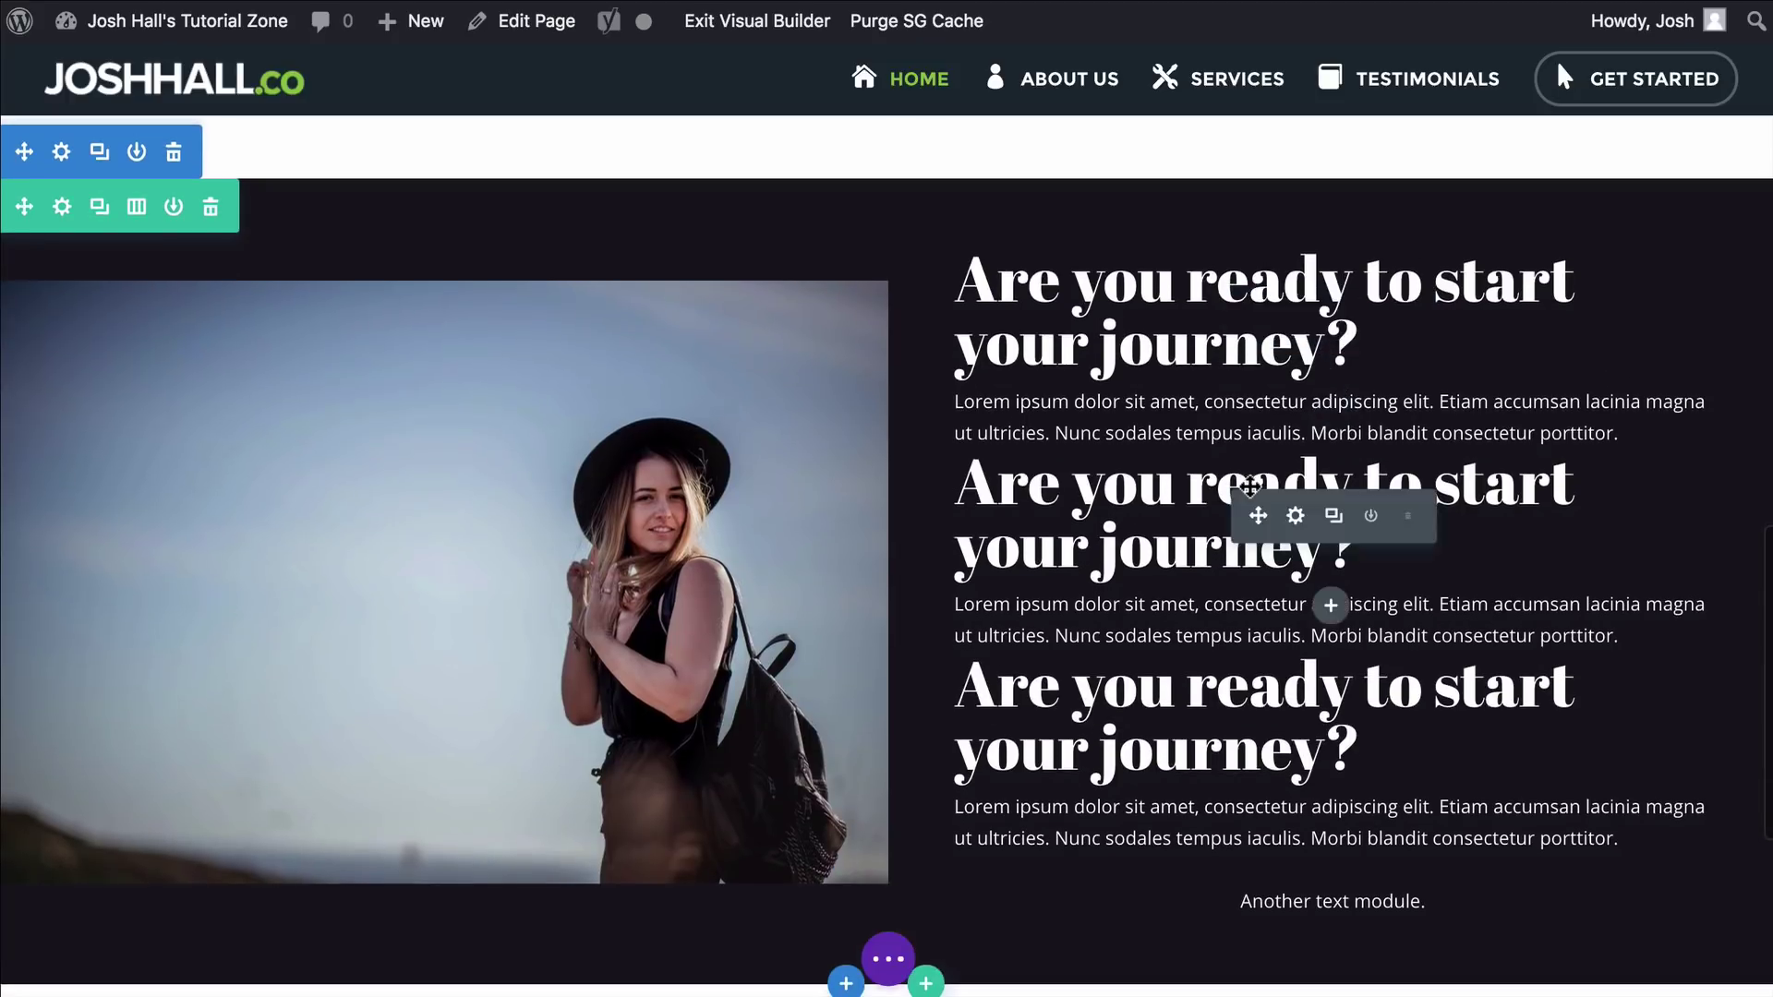
scroll(1311, 517, down, 1)
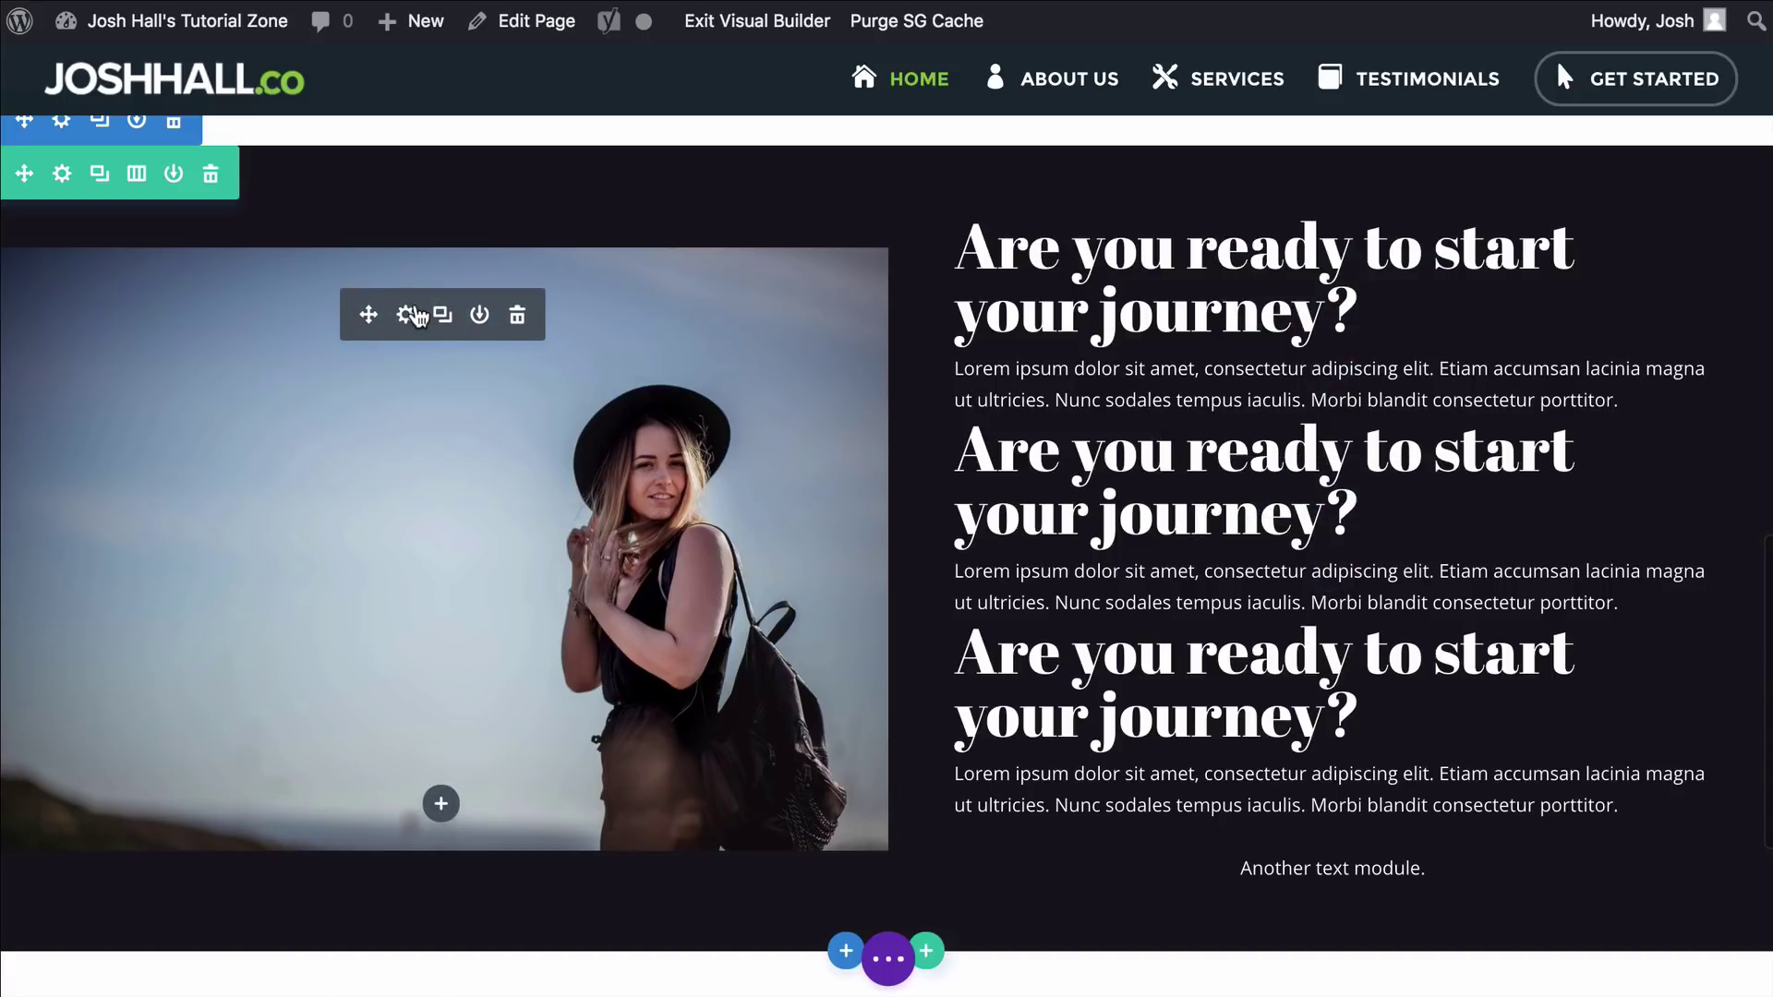
click(402, 313)
Replace the photo with et-pic-vertical.jpg from the Media Library and save the image settings
click(646, 509)
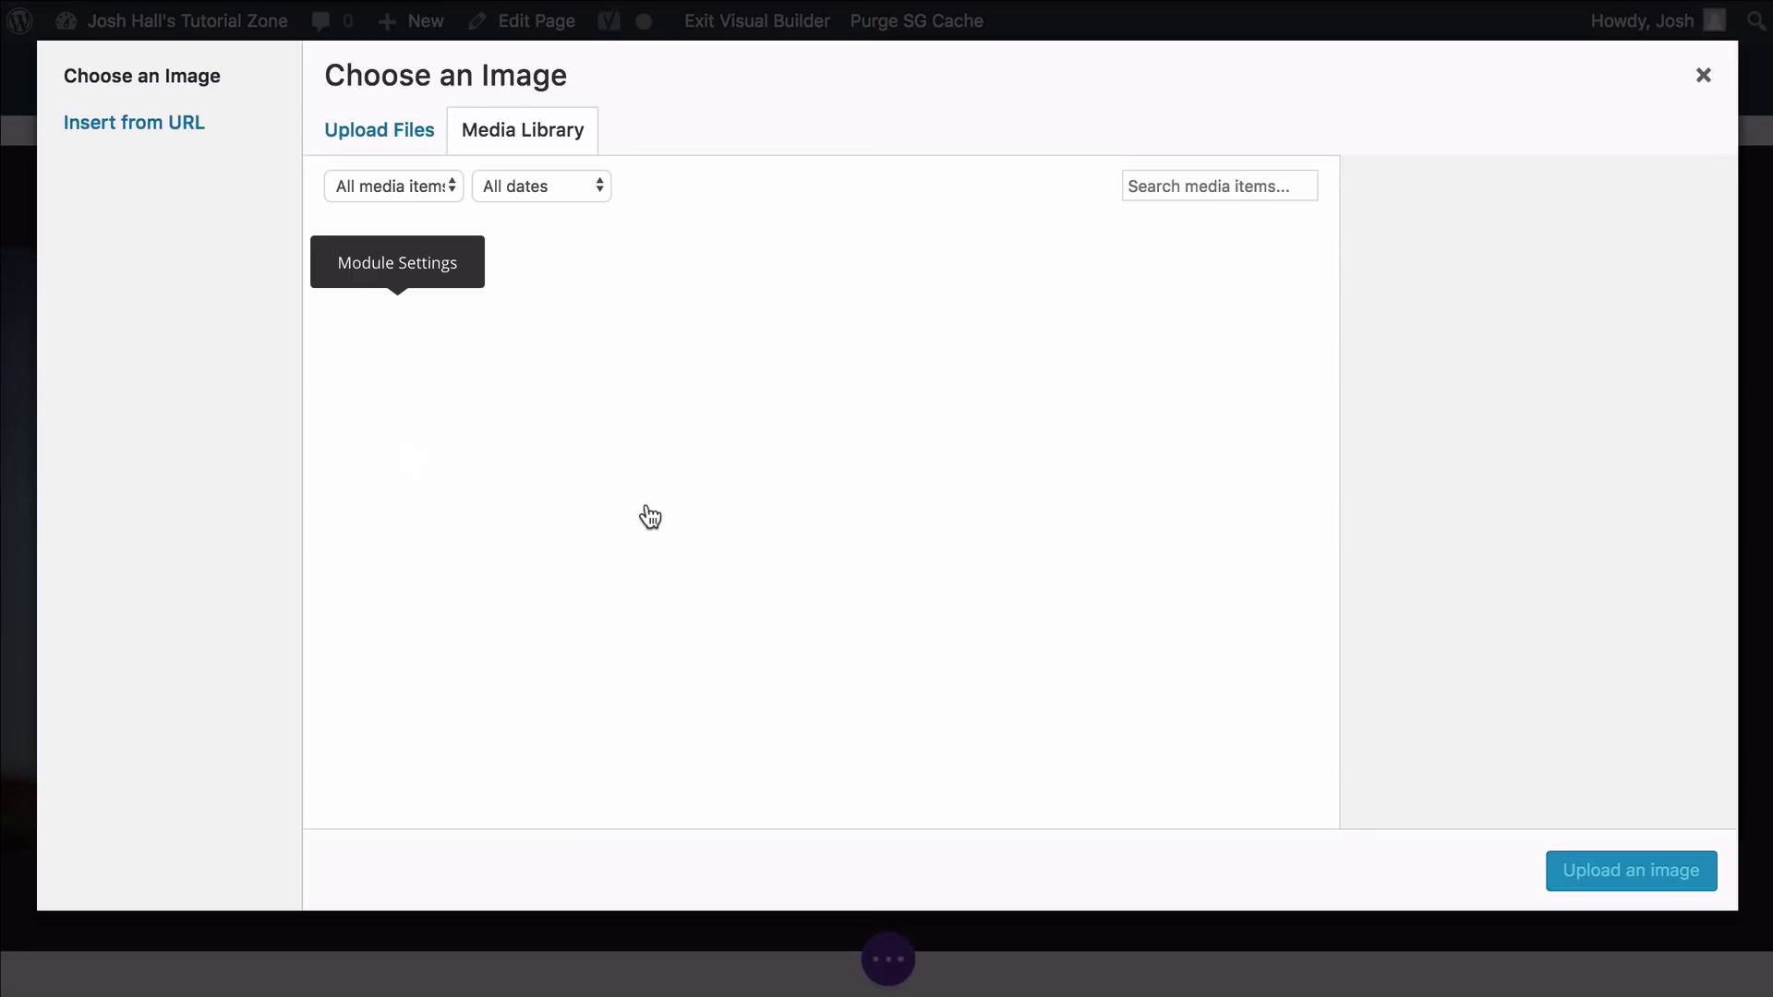
click(427, 333)
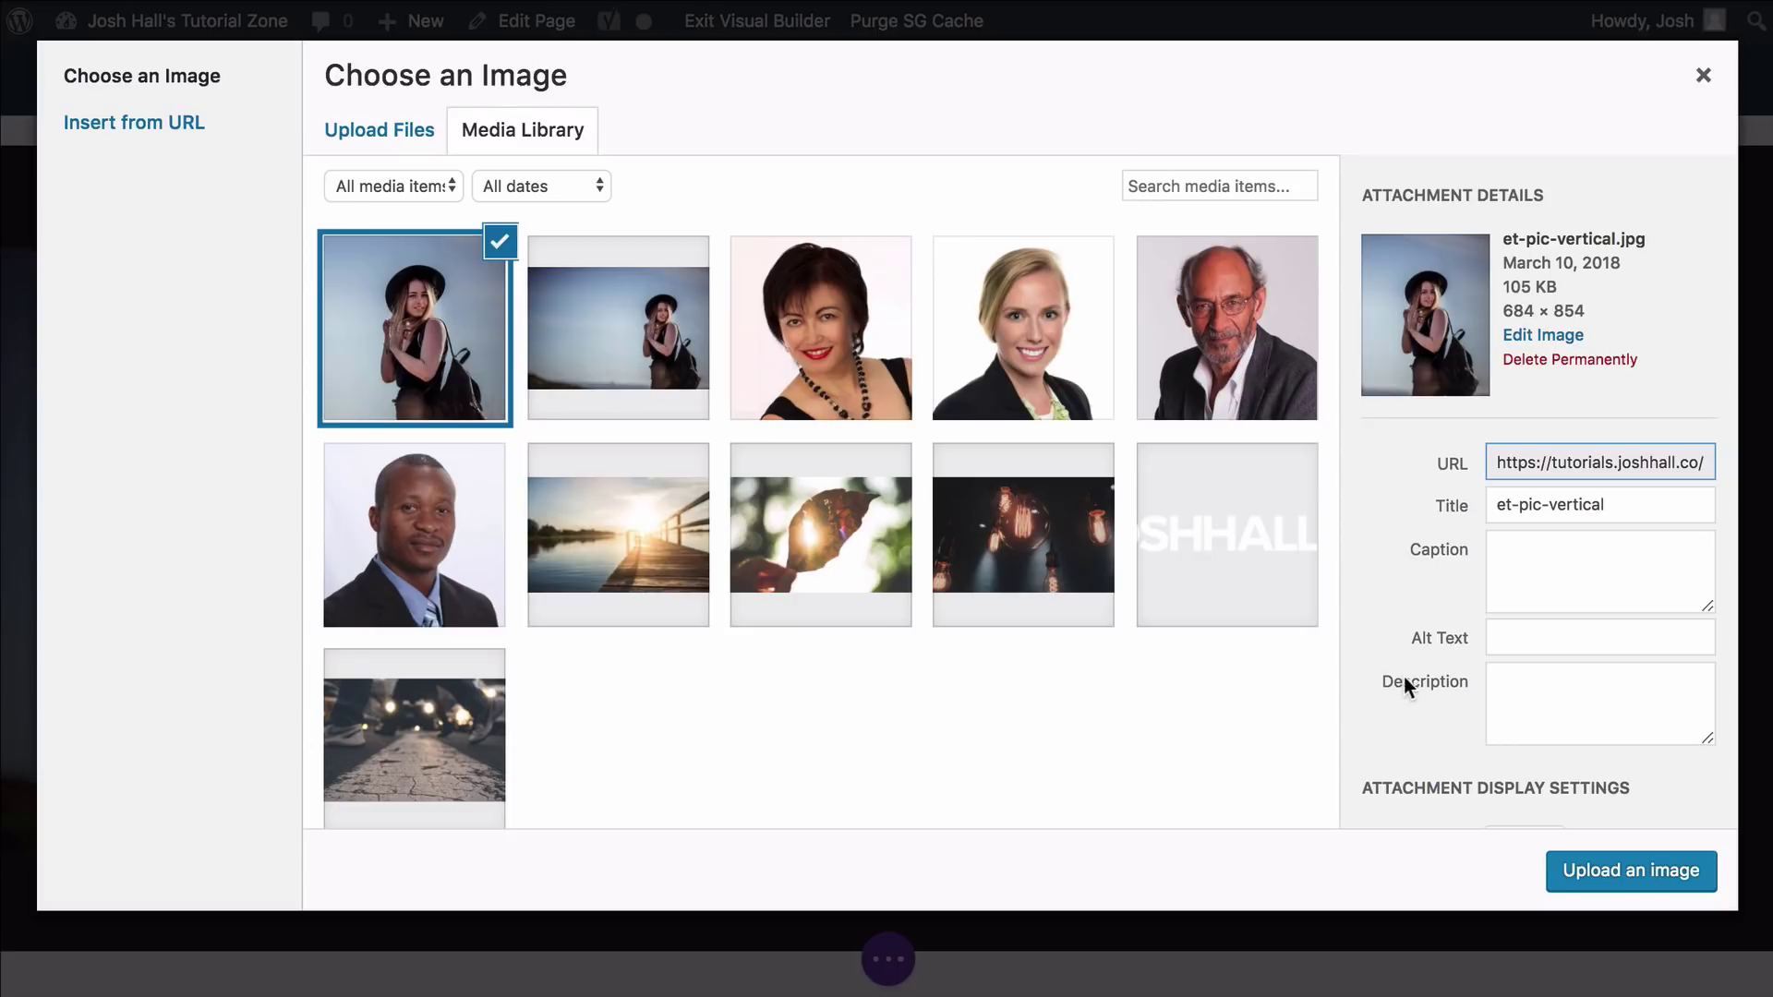
click(1627, 873)
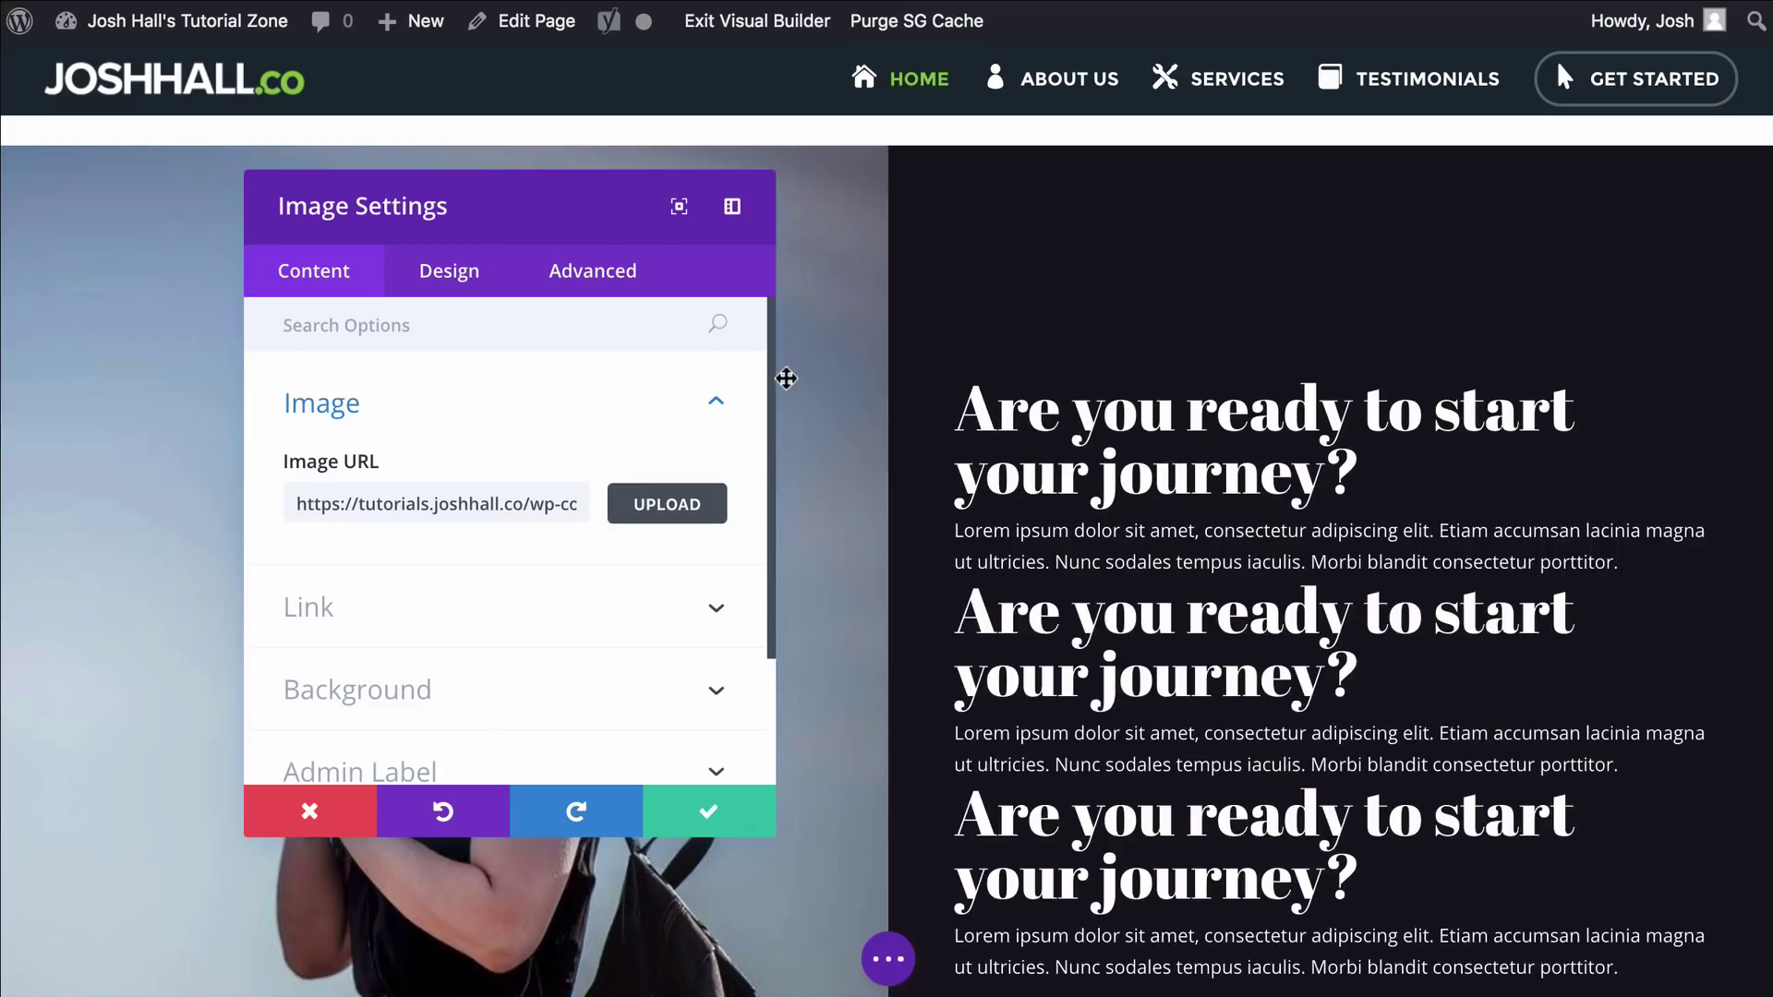
click(704, 791)
Collapse the expanded page settings bar and scroll through the original and copied sections
scroll(939, 609, down, 5)
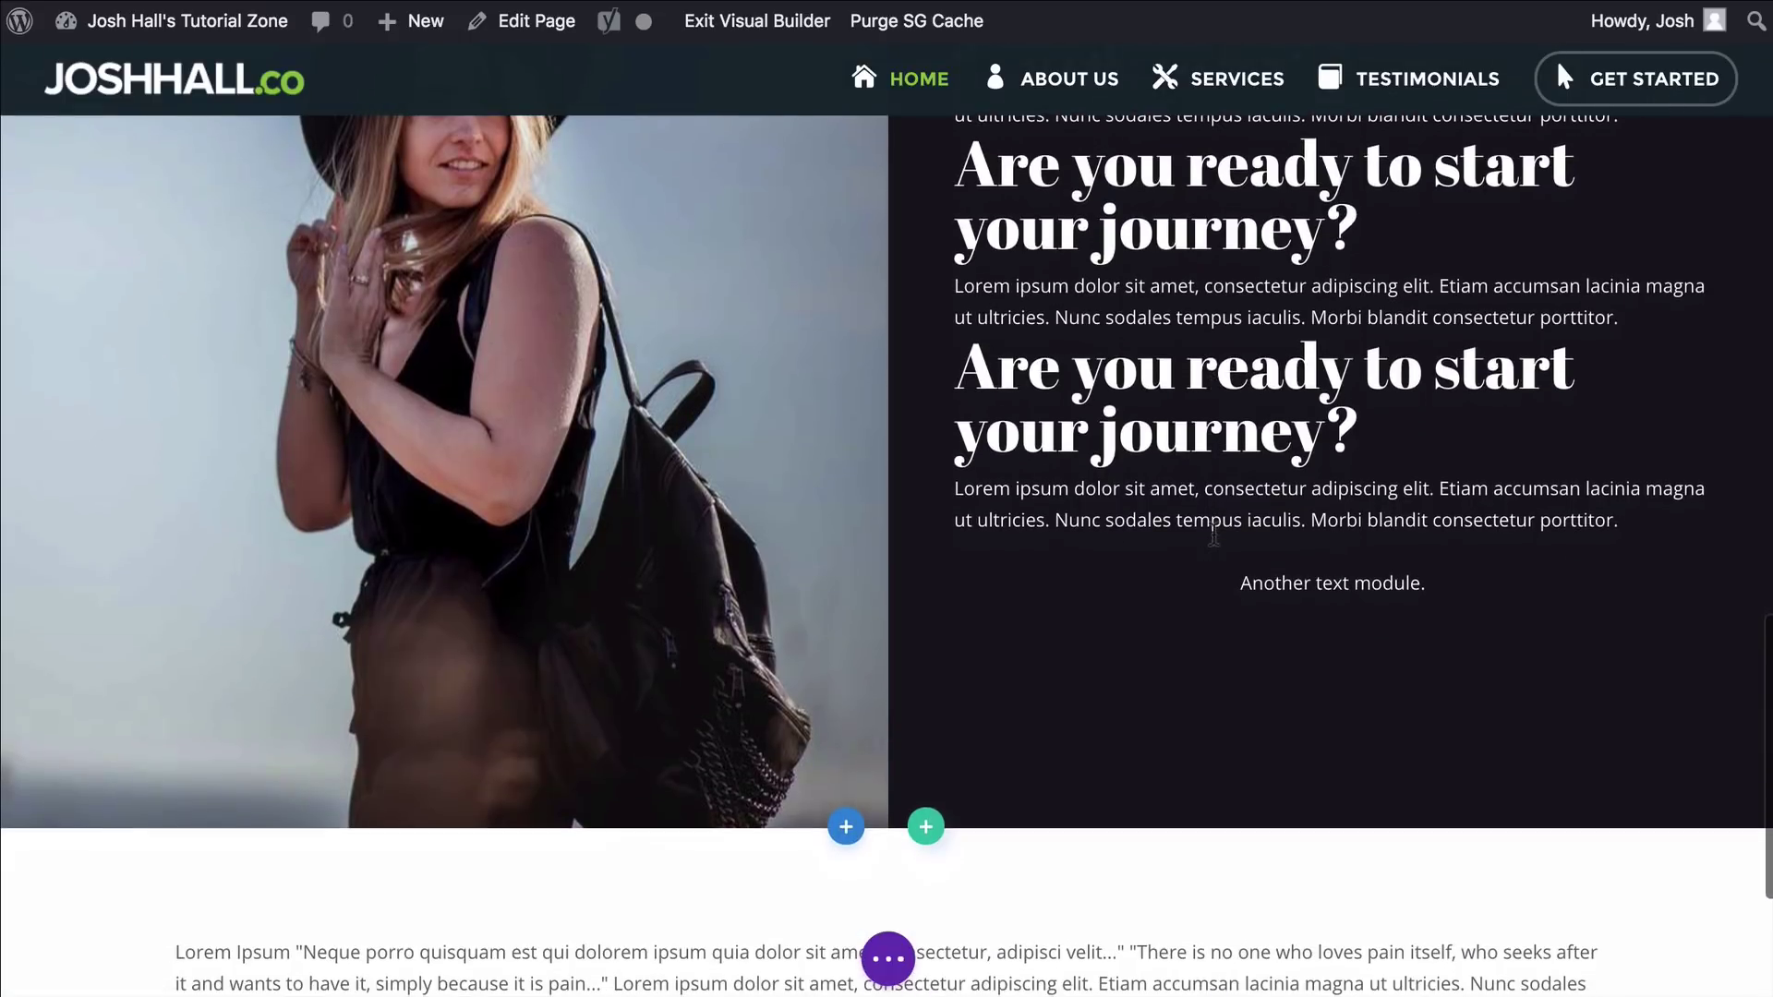
scroll(939, 609, up, 3)
scroll(939, 609, up, 3)
scroll(1090, 522, down, 2)
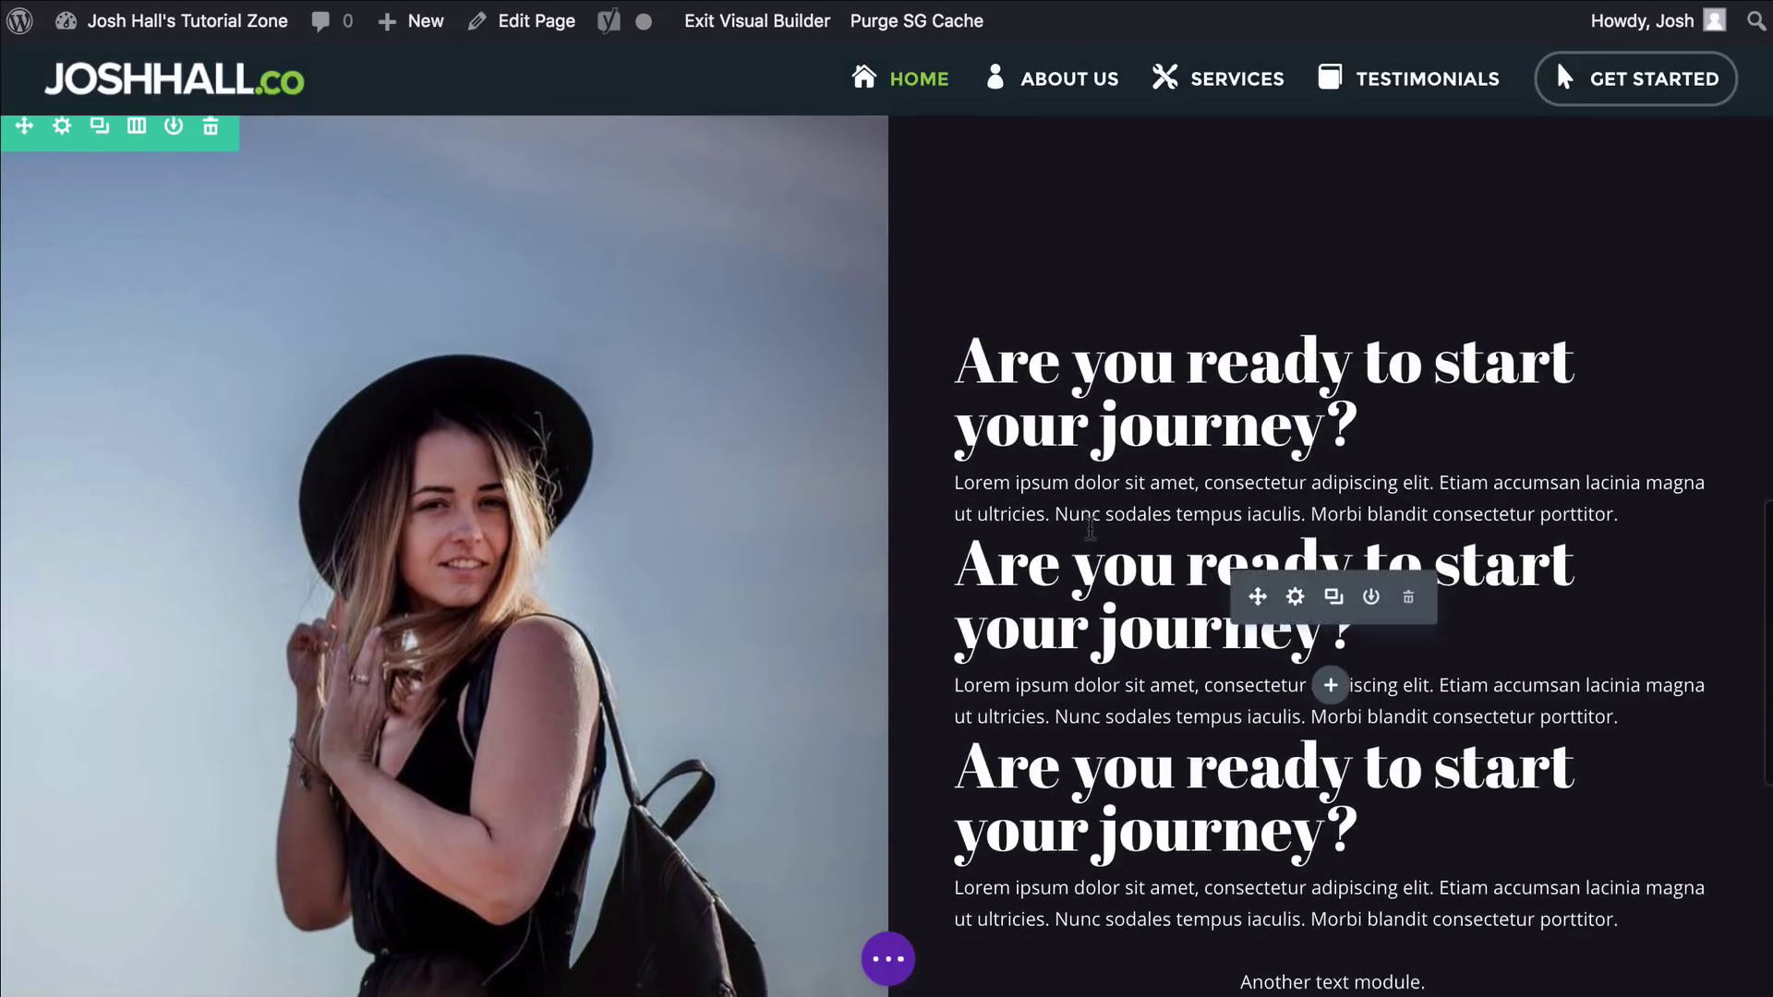
scroll(1090, 523, down, 1)
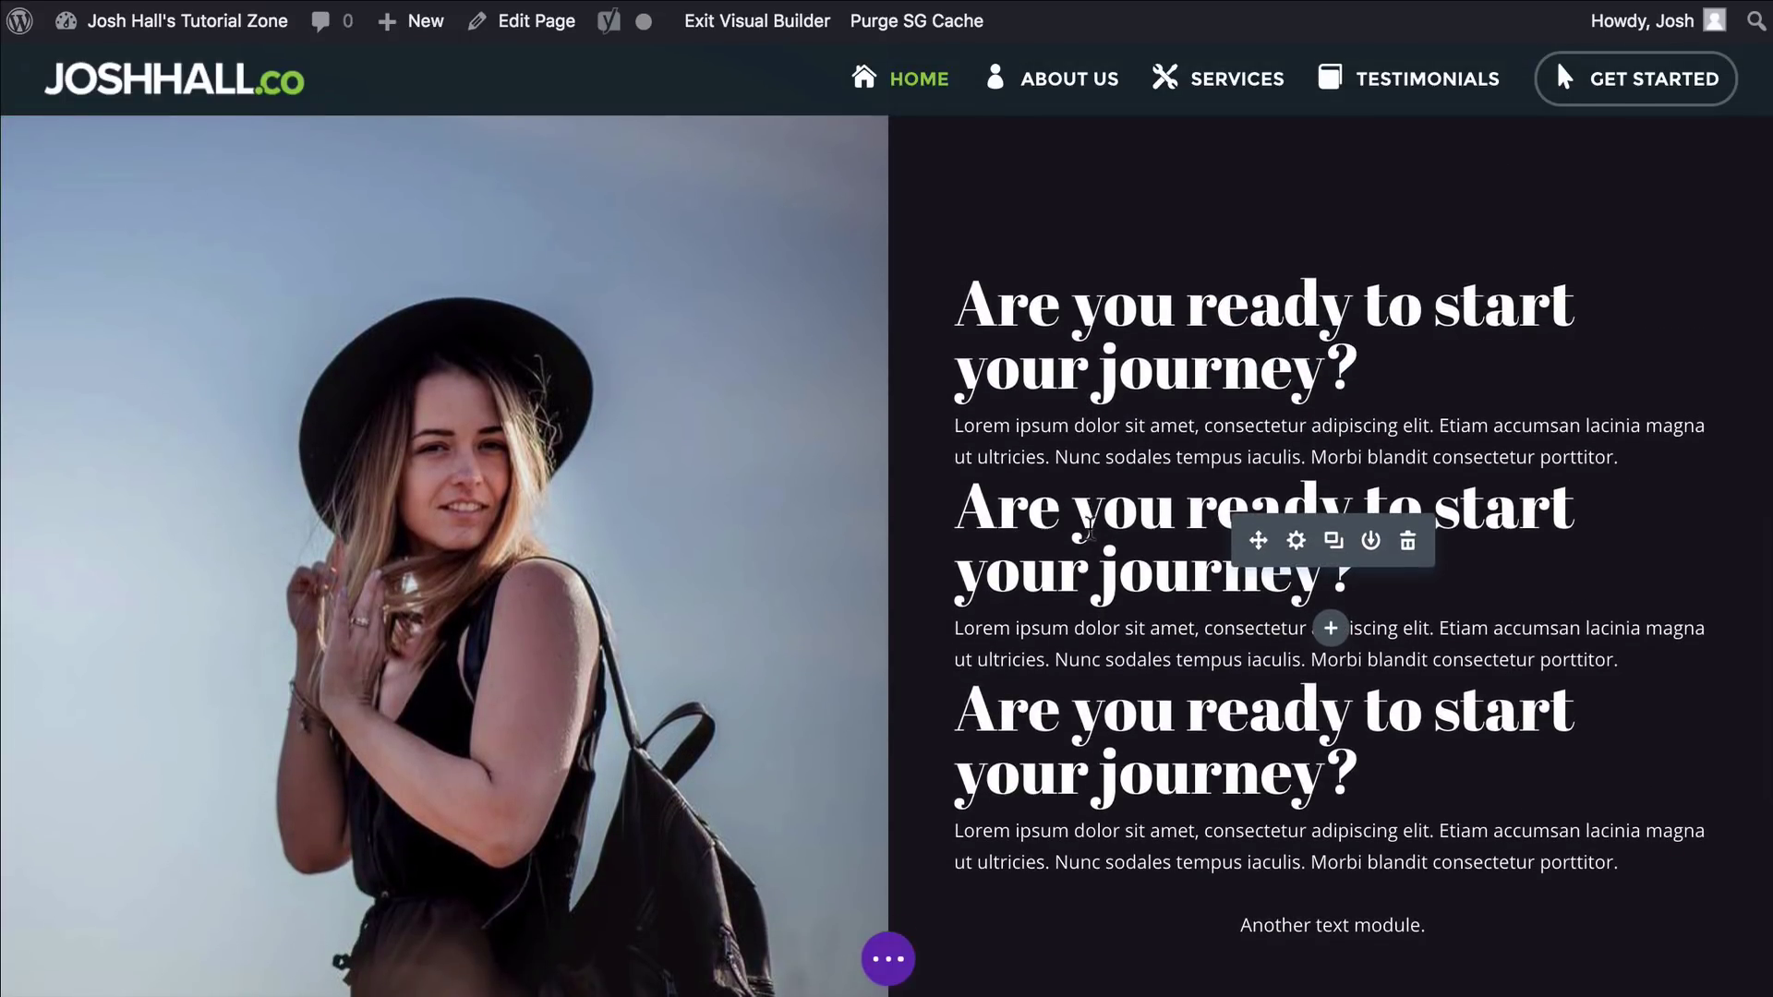
scroll(936, 421, up, 3)
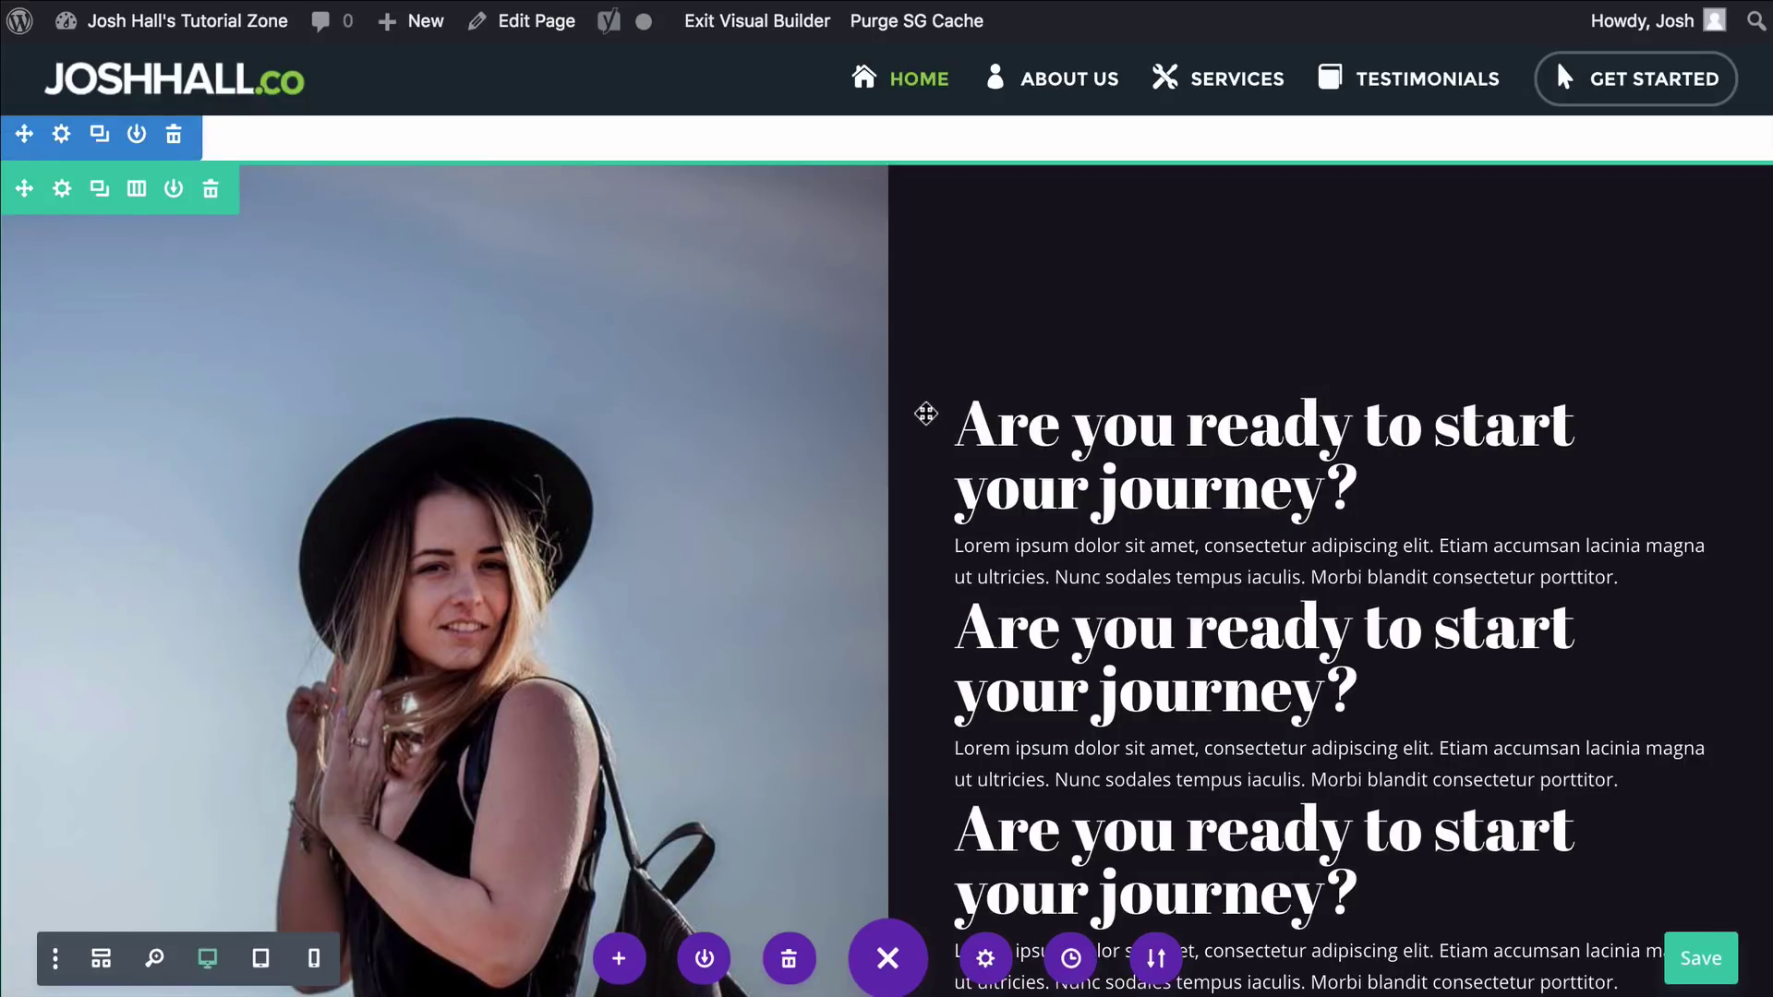
scroll(924, 413, down, 5)
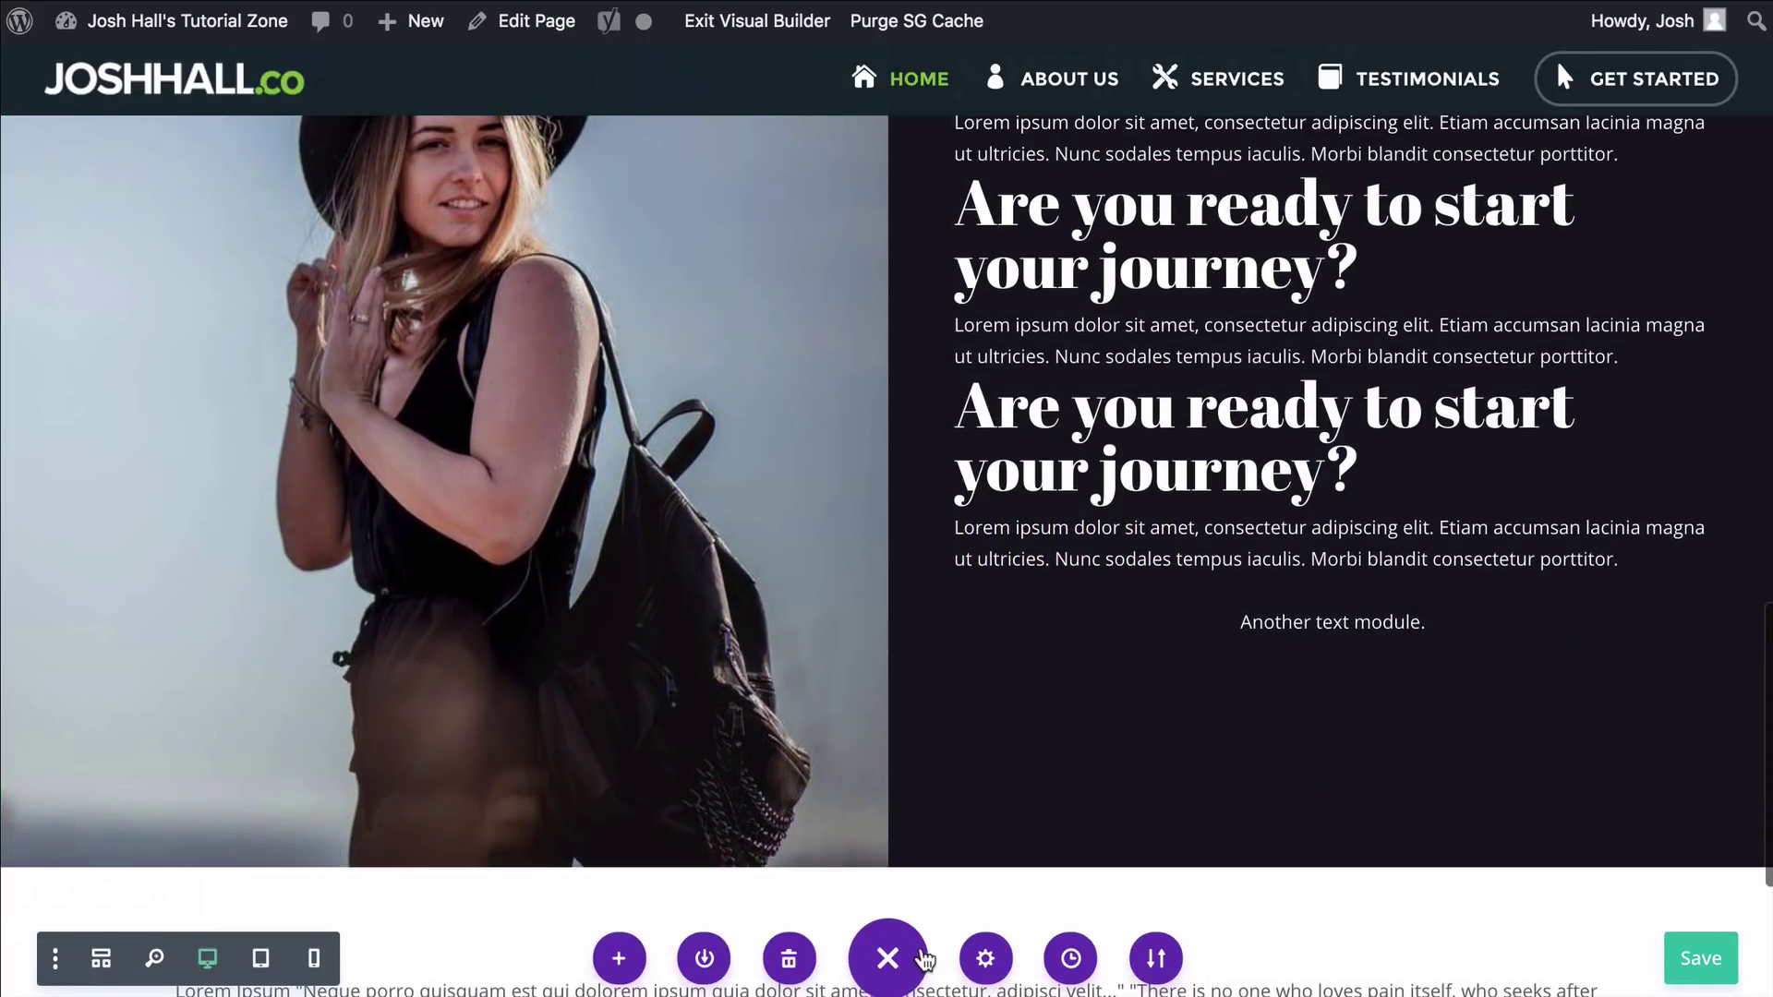
click(887, 957)
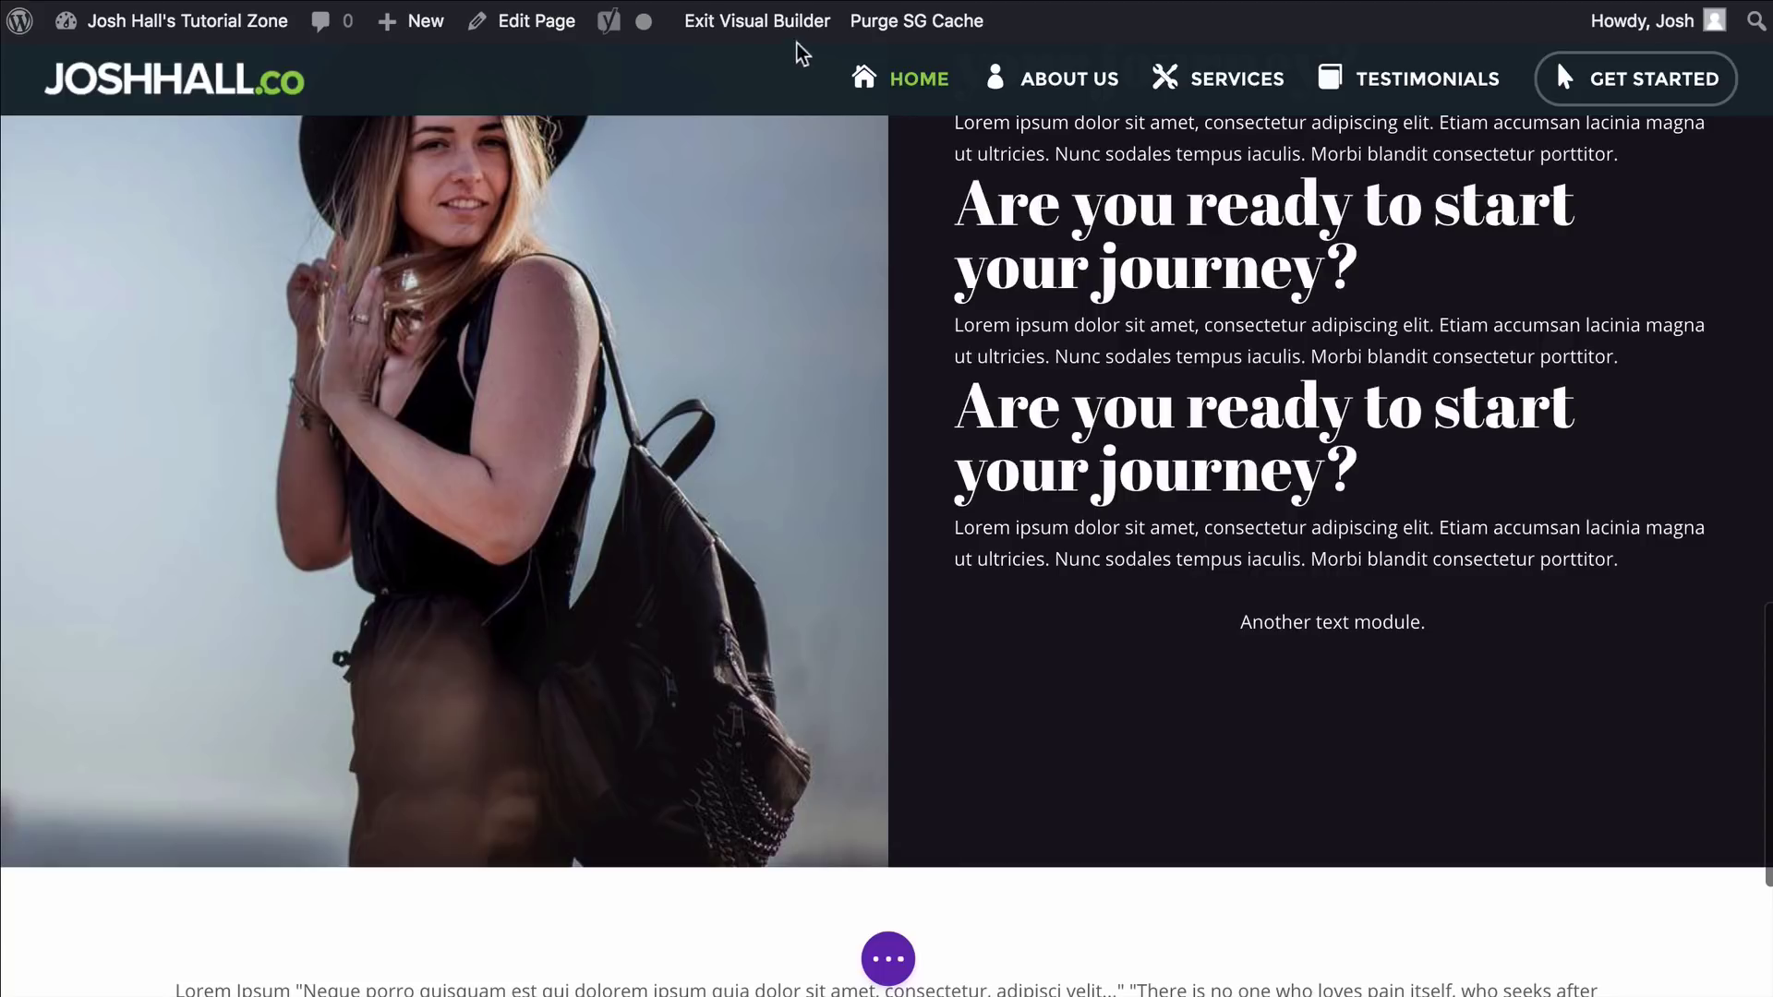
scroll(886, 659, down, 2)
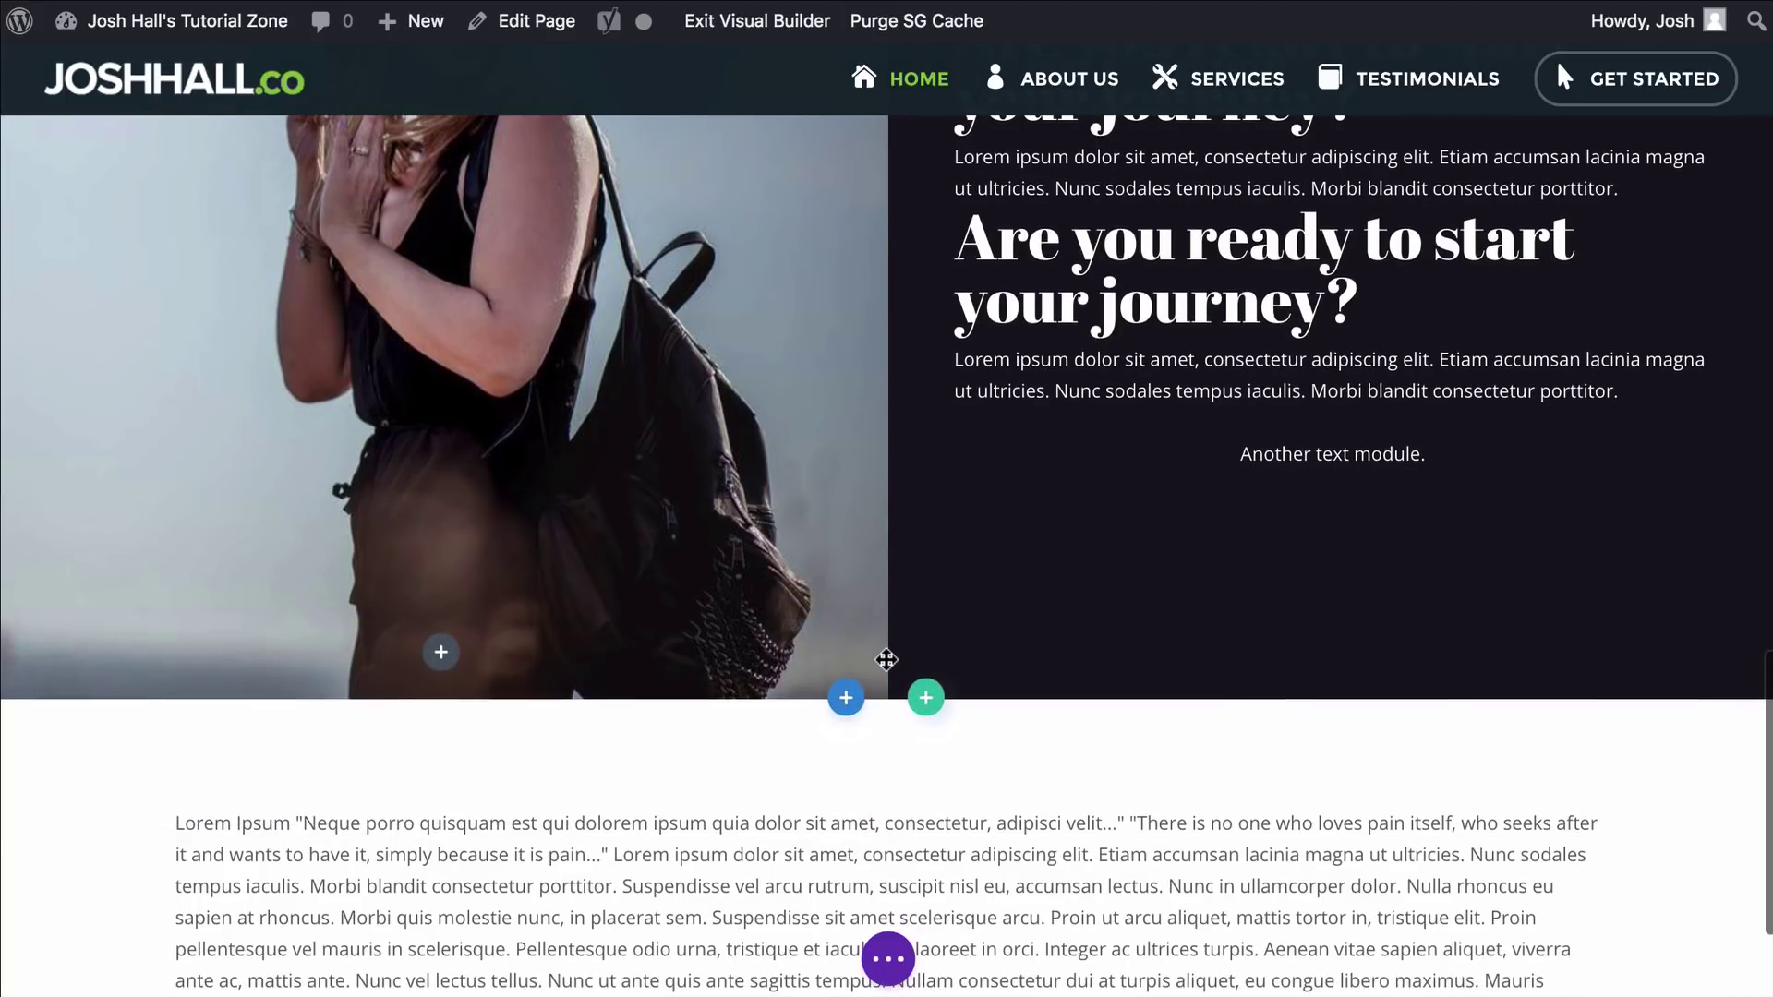
click(846, 698)
click(1066, 440)
scroll(946, 515, up, 10)
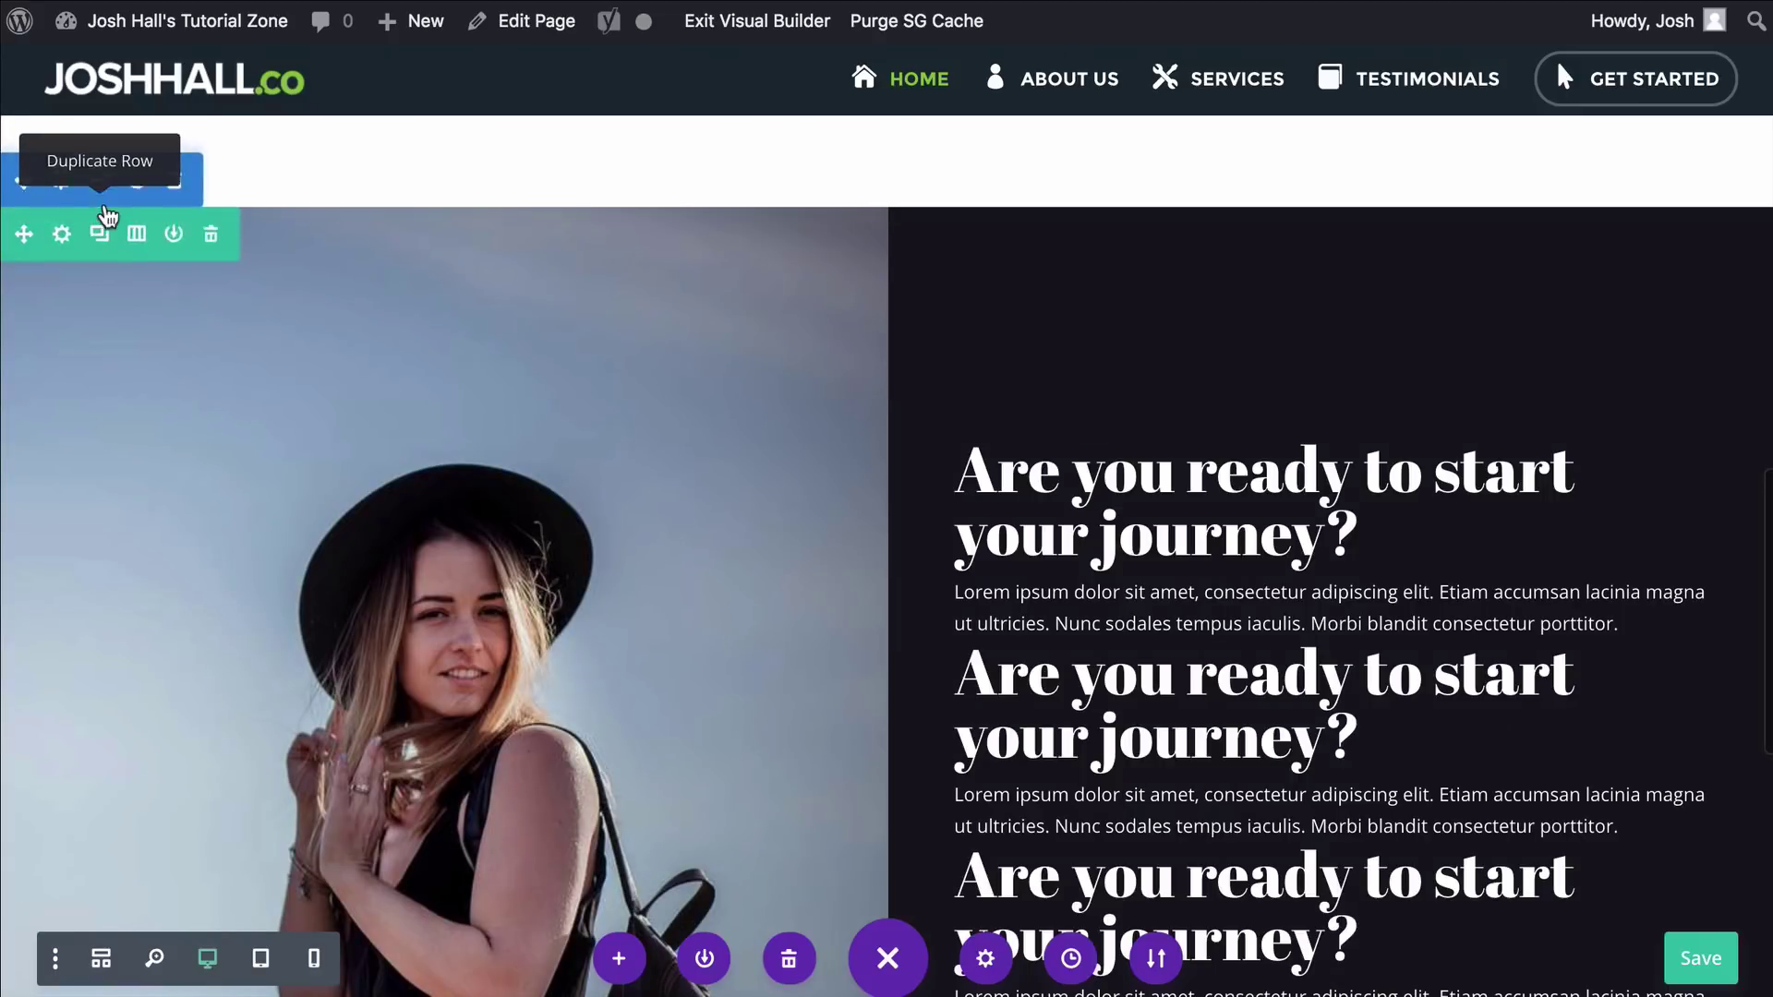
scroll(955, 489, down, 6)
scroll(956, 494, up, 8)
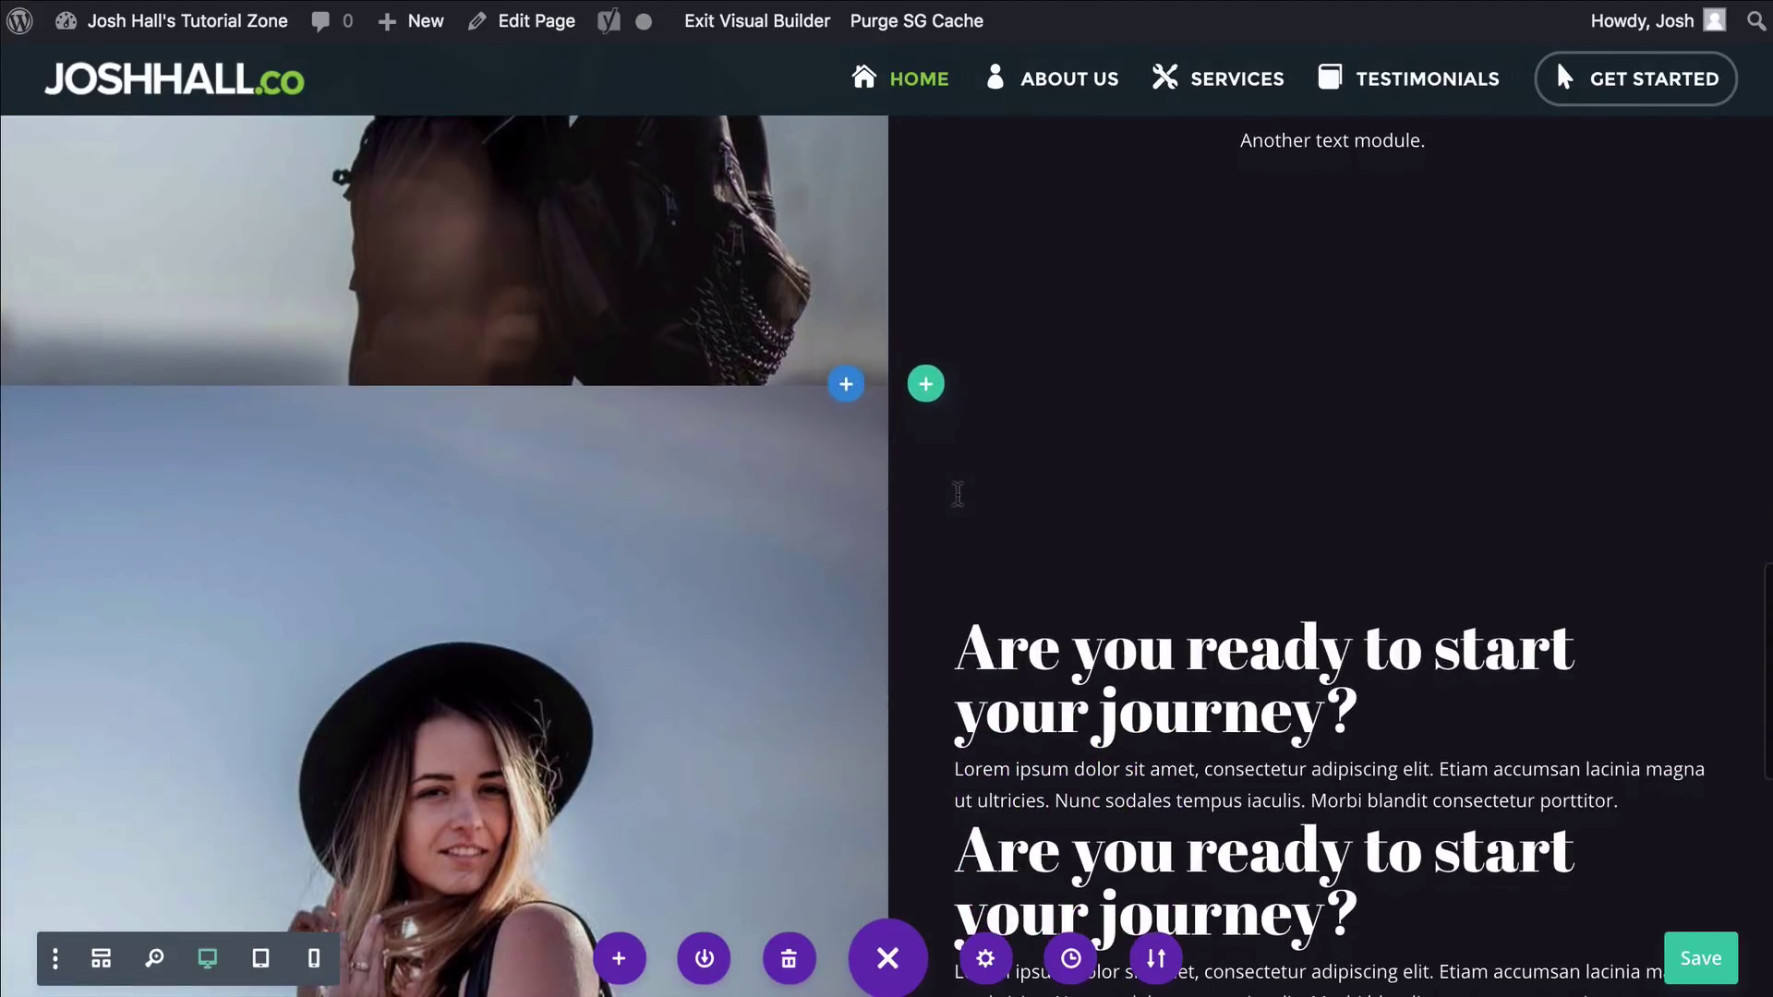
scroll(951, 555, down, 4)
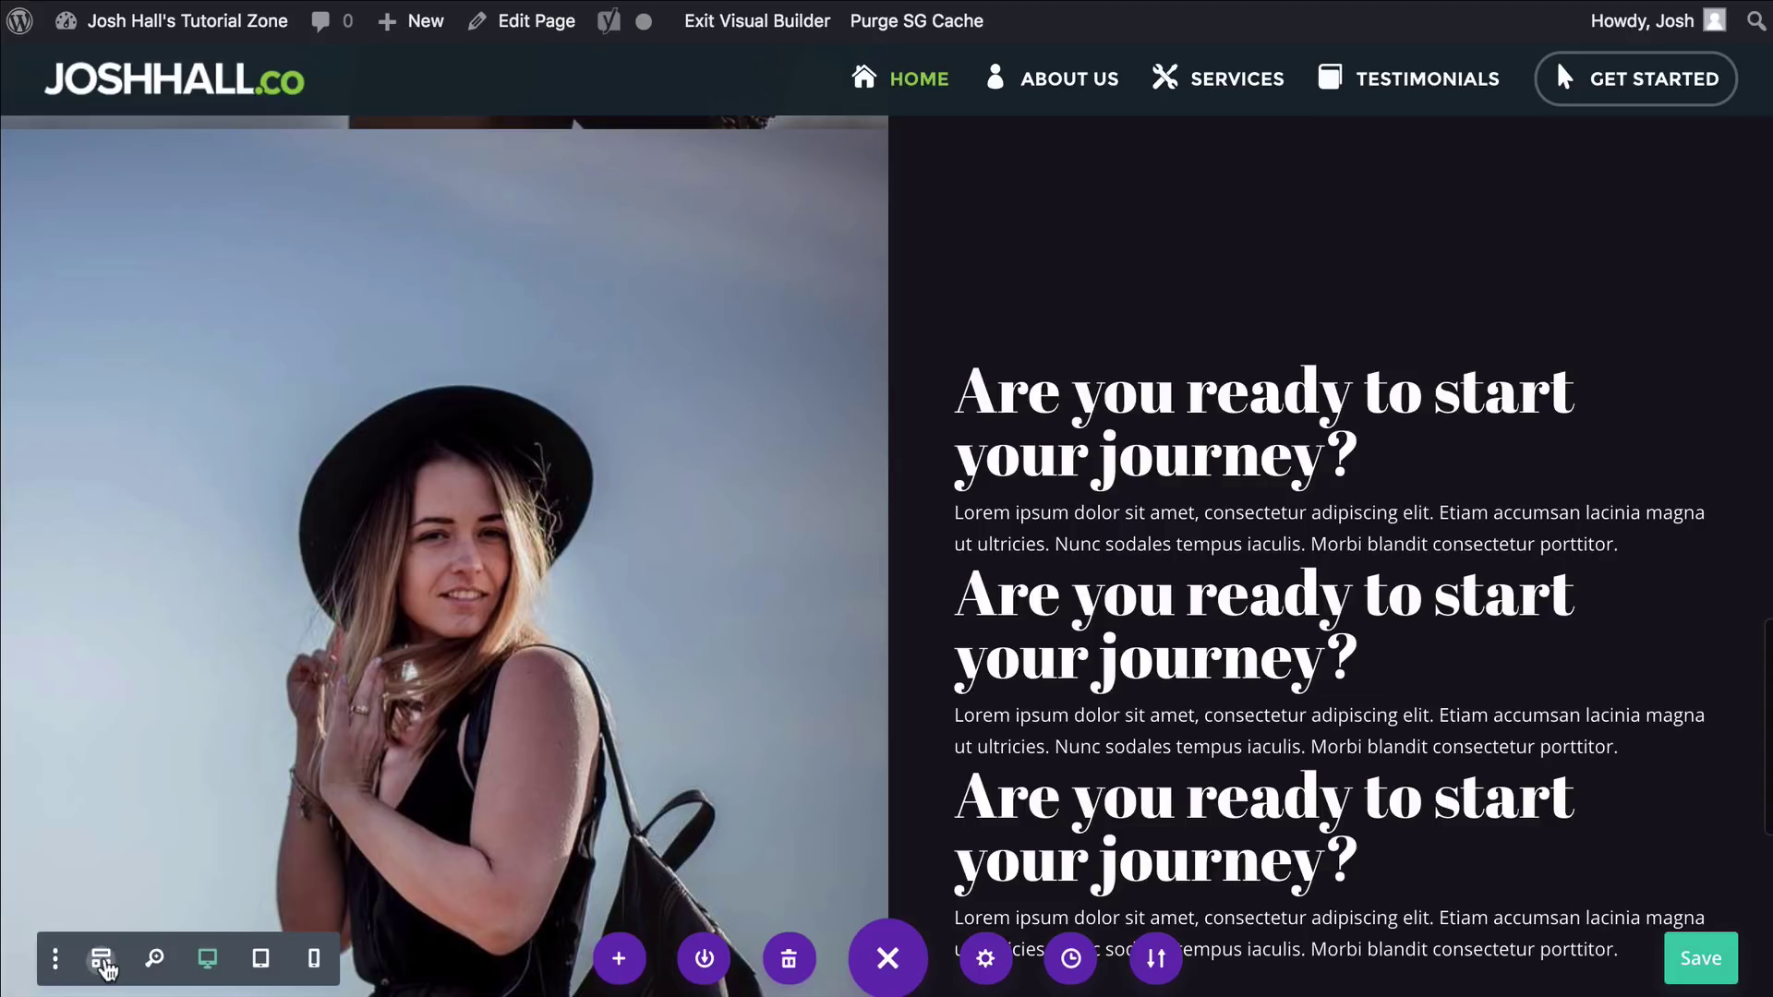
Switch to Wireframe view and delete the copy's surplus text modules, leaving just one
click(101, 961)
scroll(905, 633, up, 5)
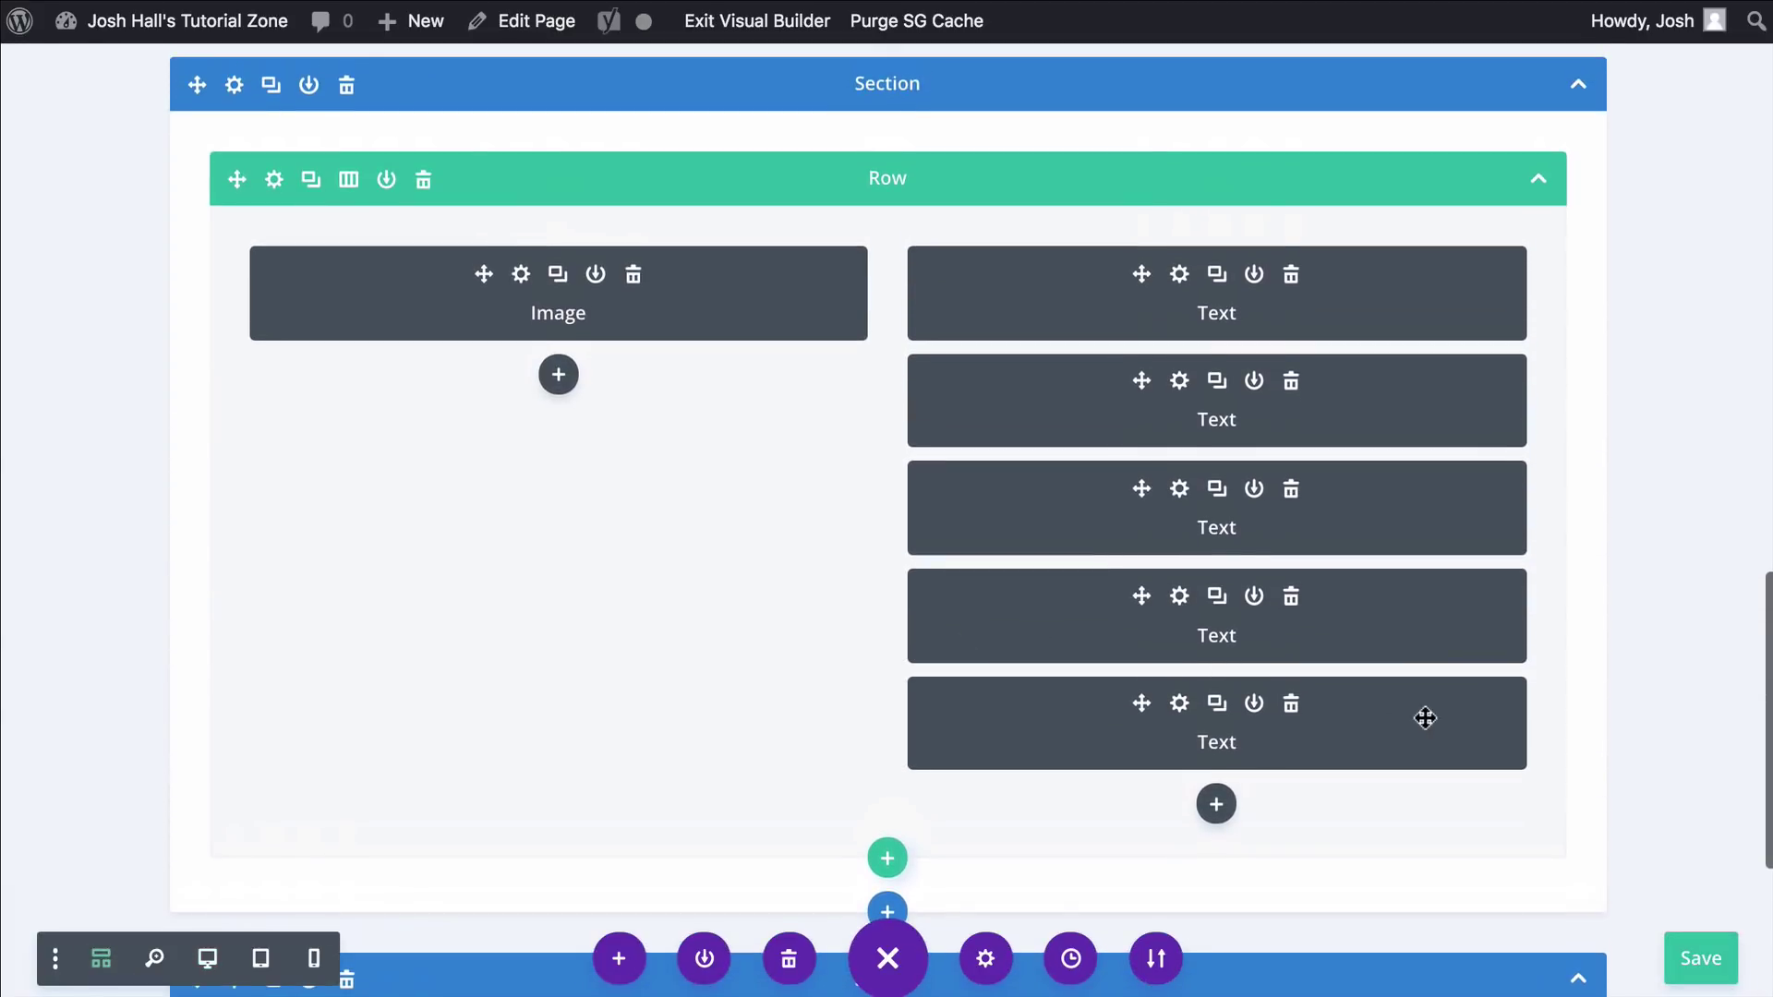
click(1292, 703)
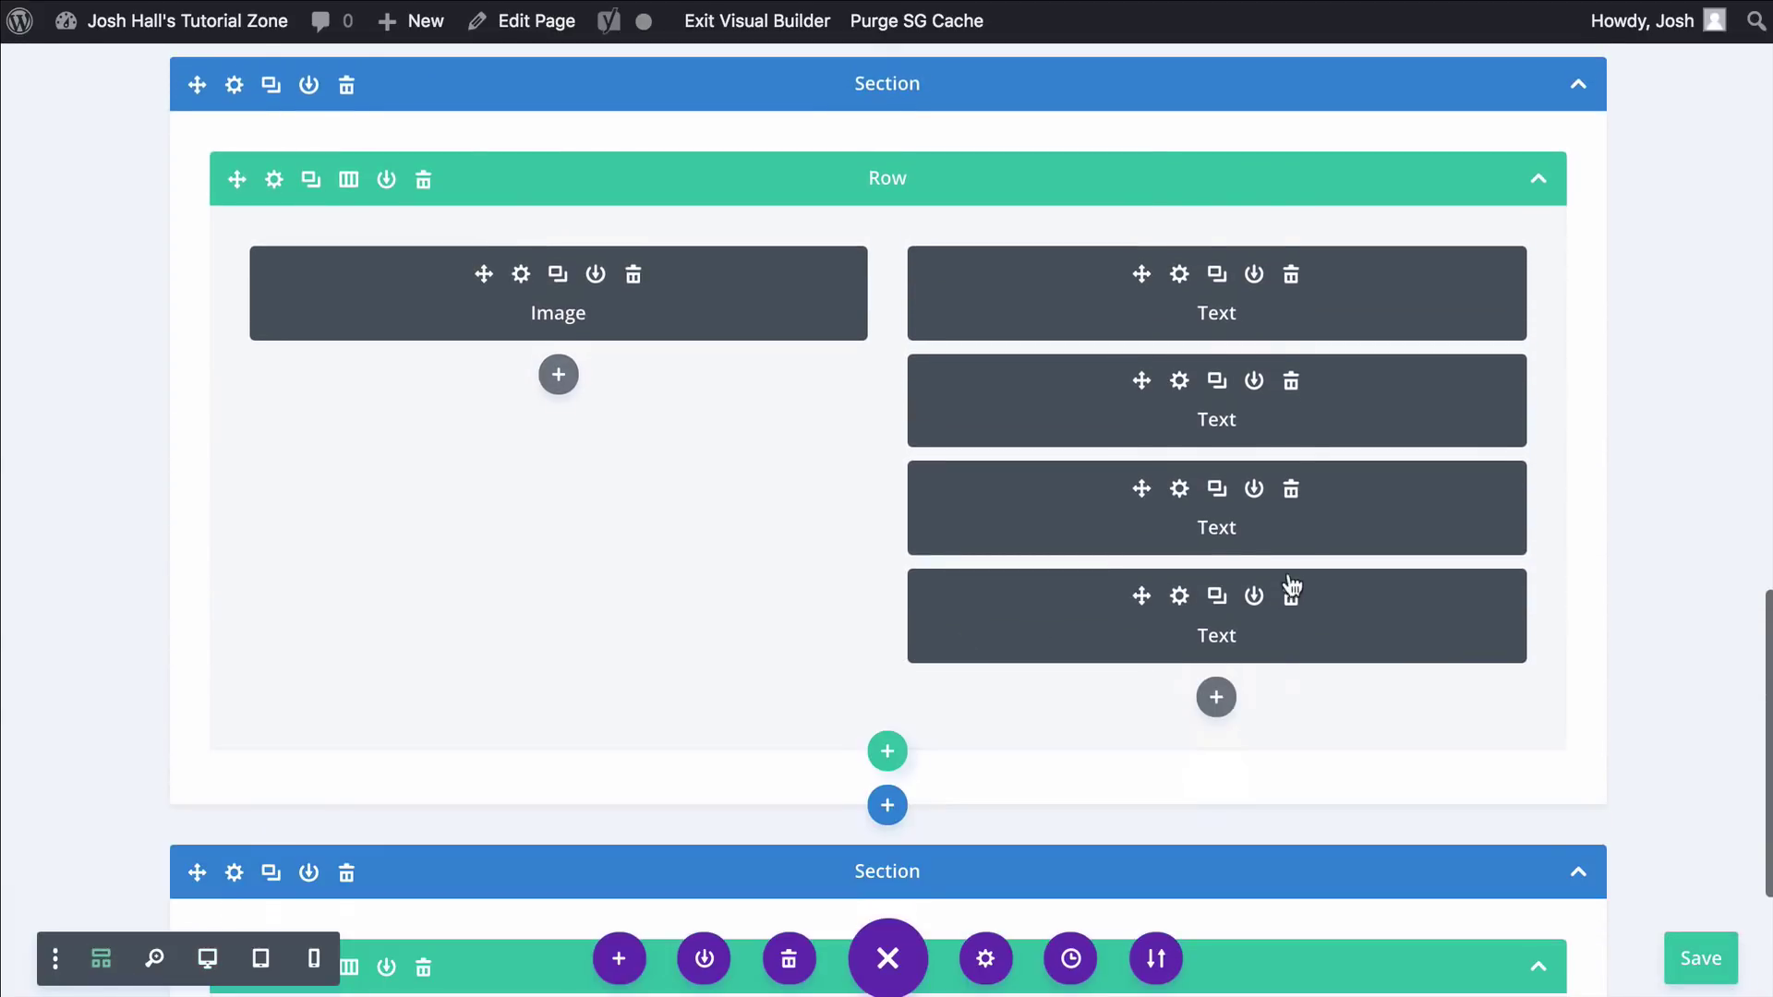
click(1291, 277)
click(1291, 277)
click(1291, 277)
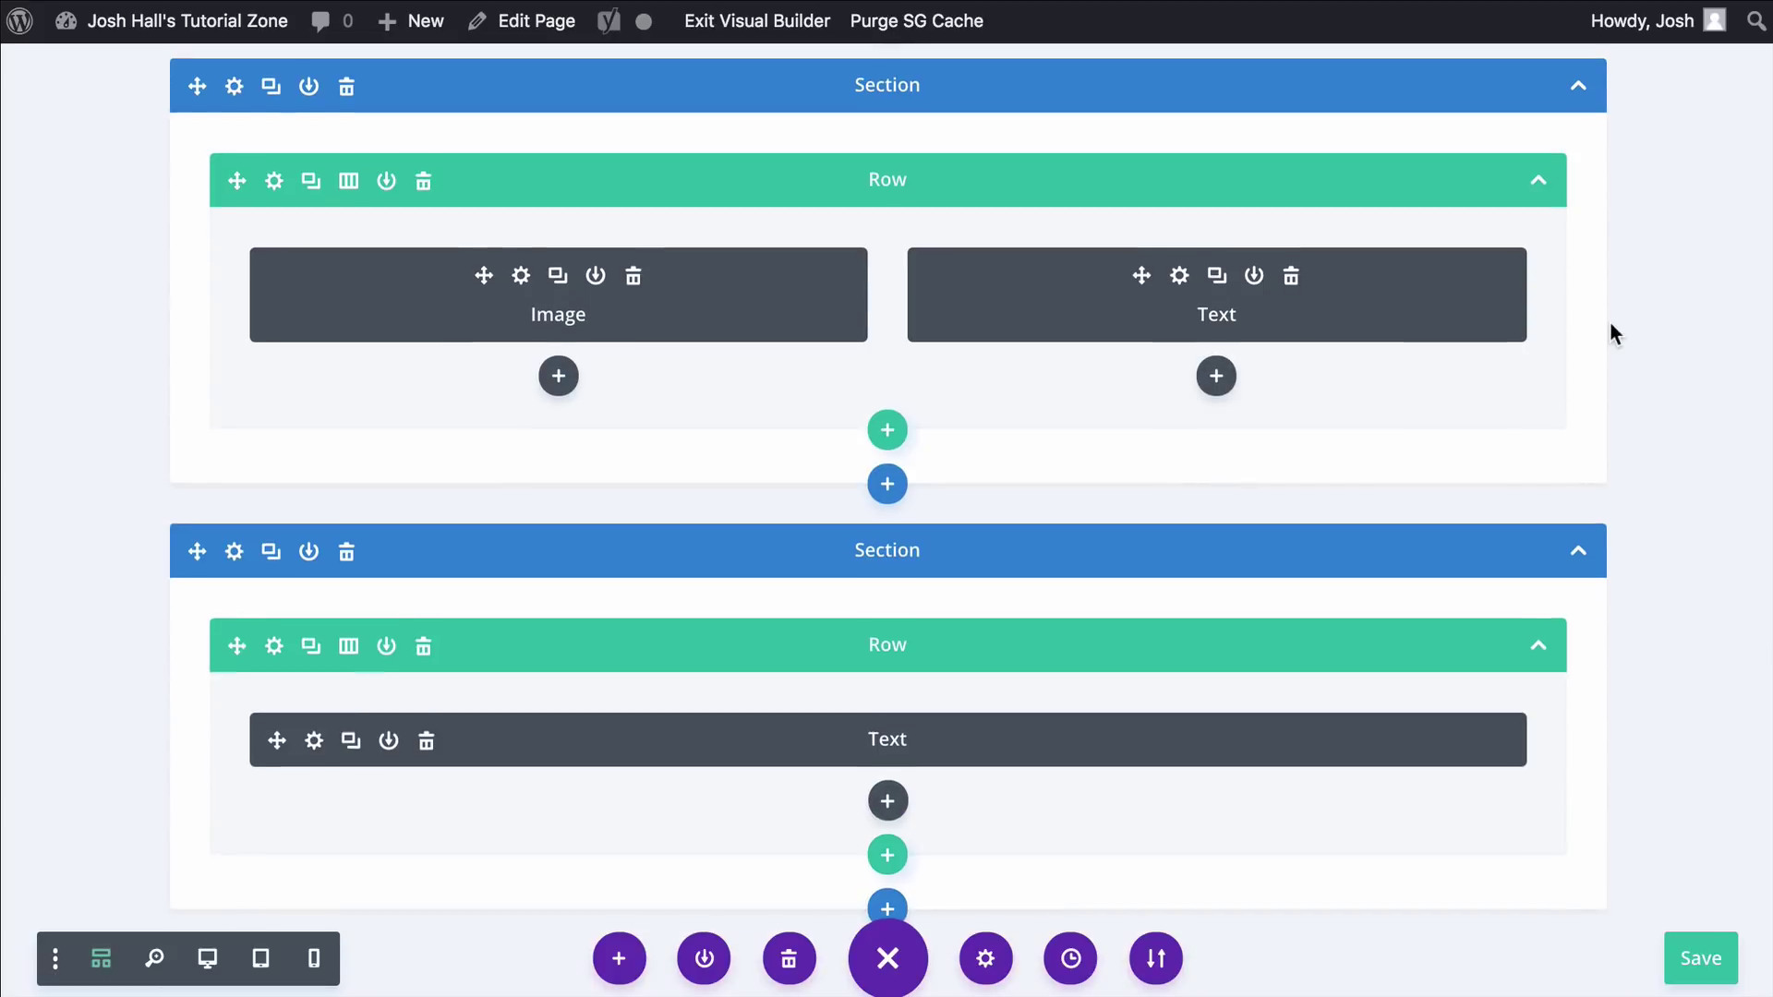
scroll(1611, 332, up, 2)
Swap the copied row's modules: image to the right column, text to the left
scroll(961, 495, up, 6)
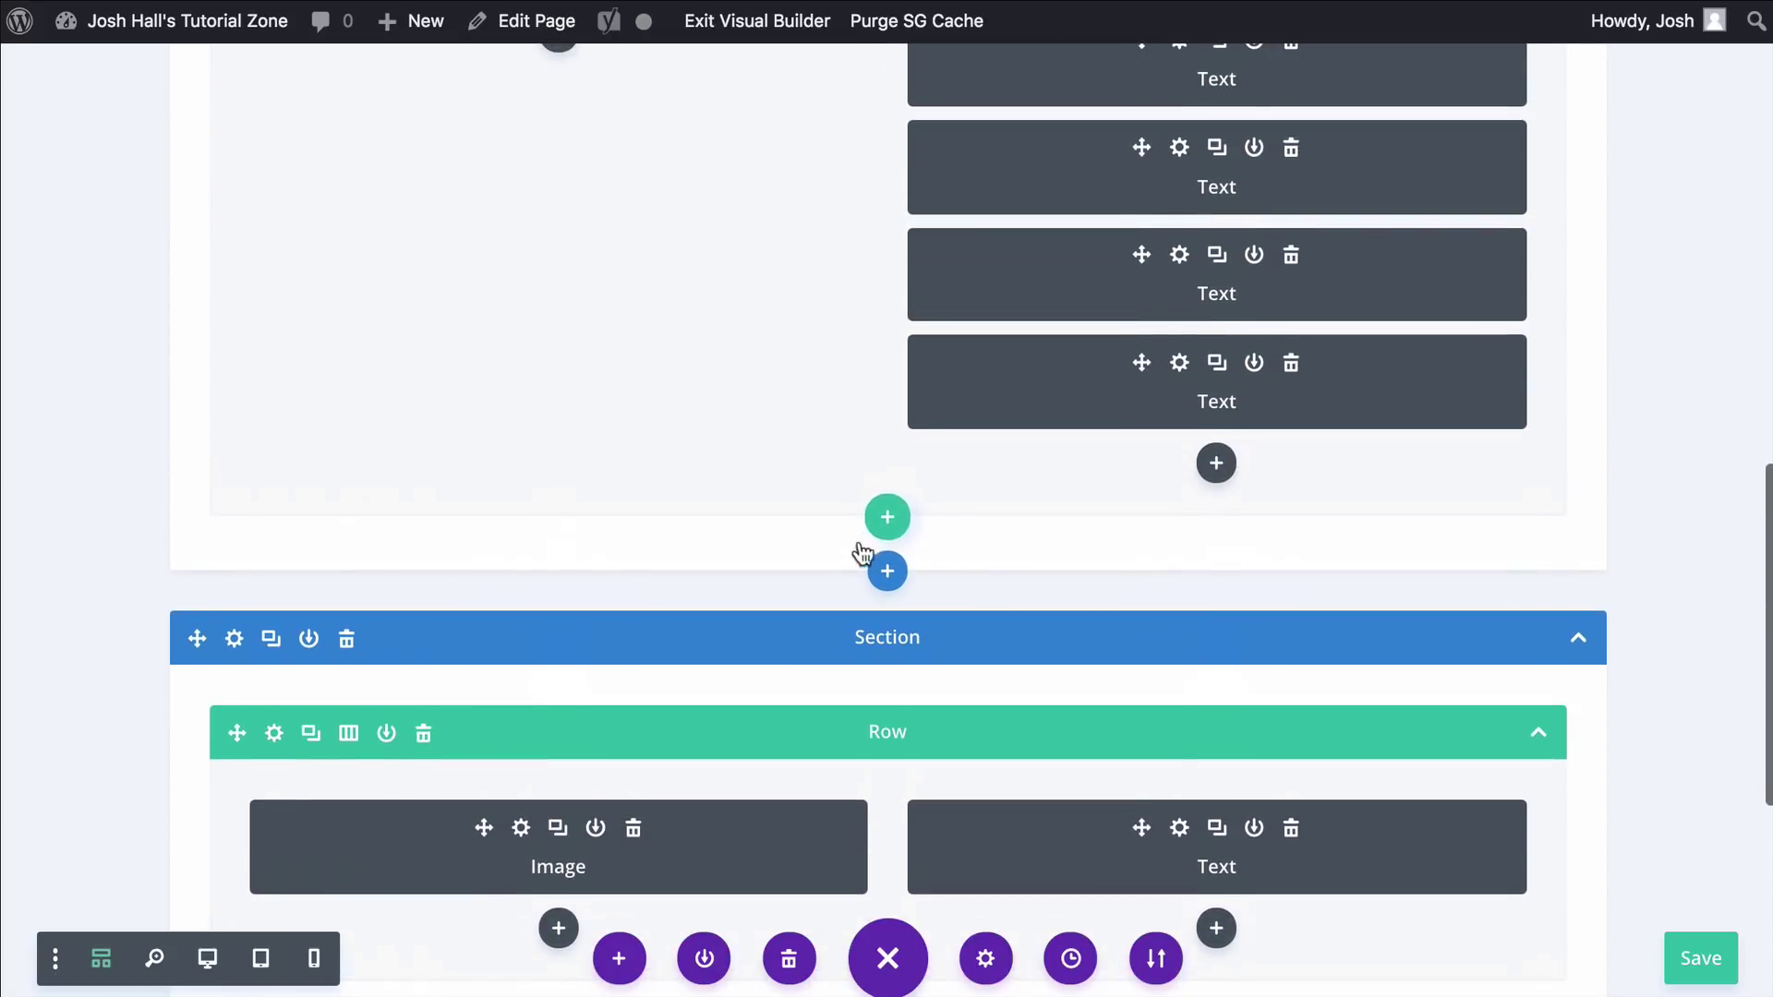
scroll(859, 542, down, 4)
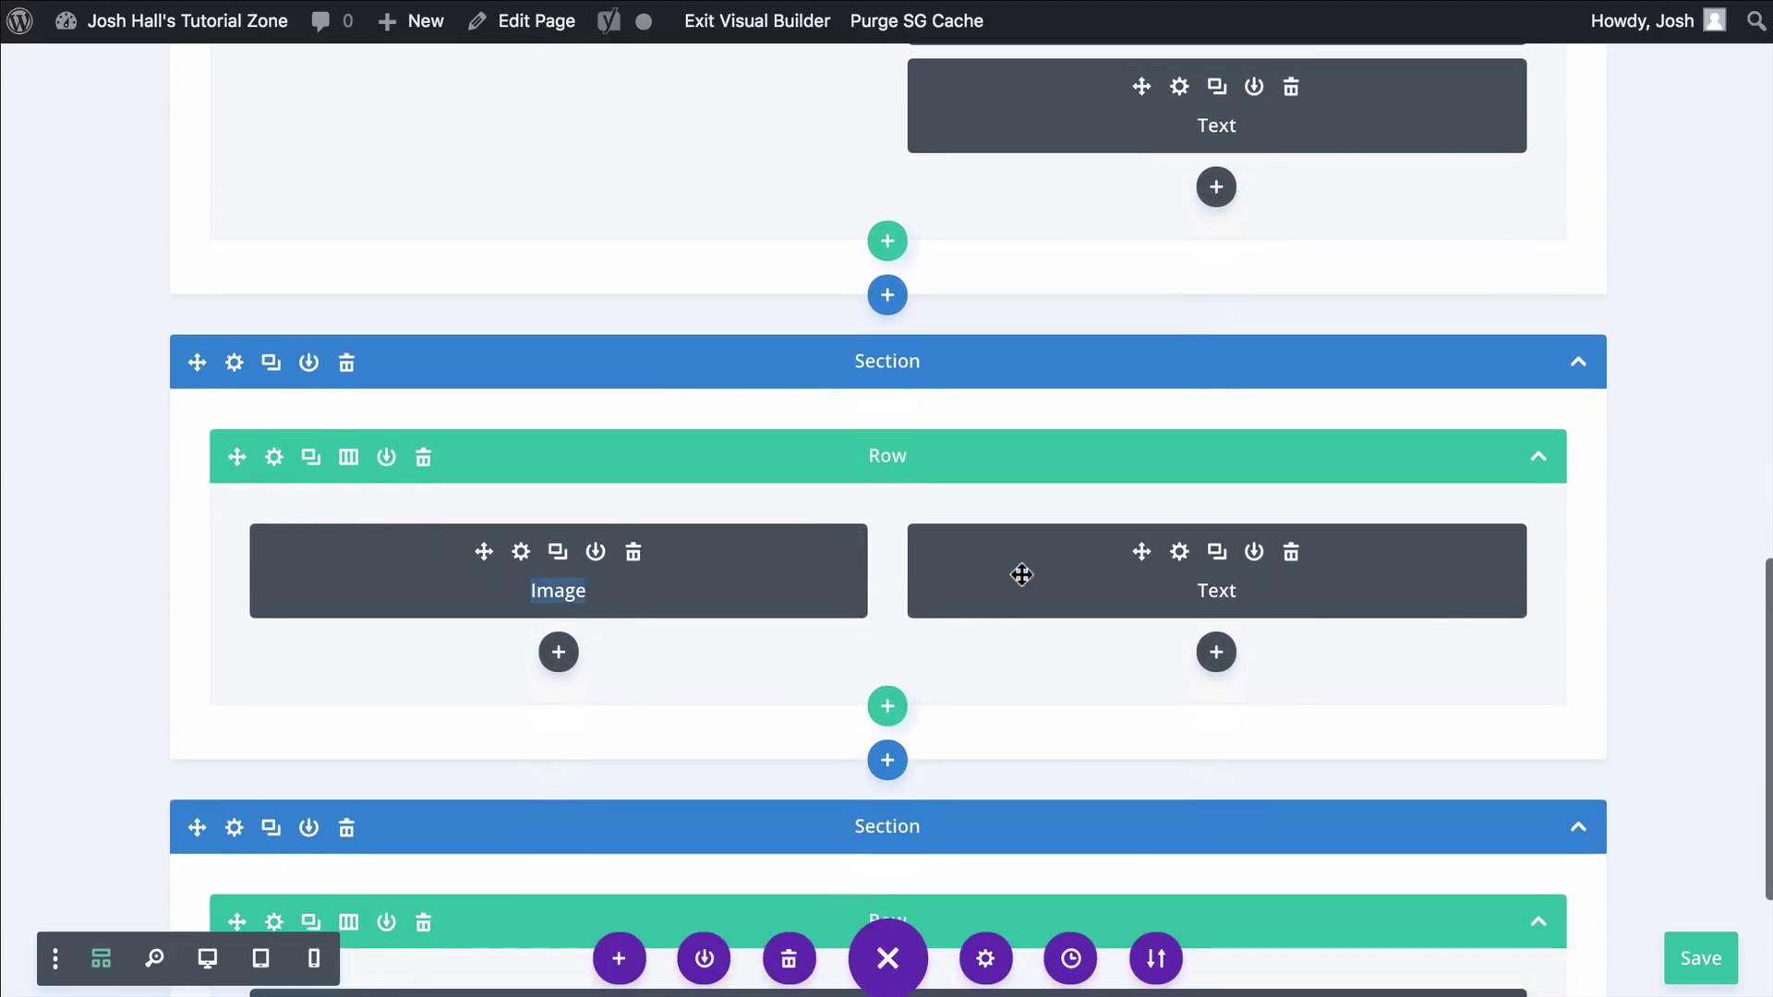
drag(709, 585, 1133, 668)
drag(759, 599, 499, 554)
Set the moved image module to et-pic.jpg and save its settings
click(1180, 552)
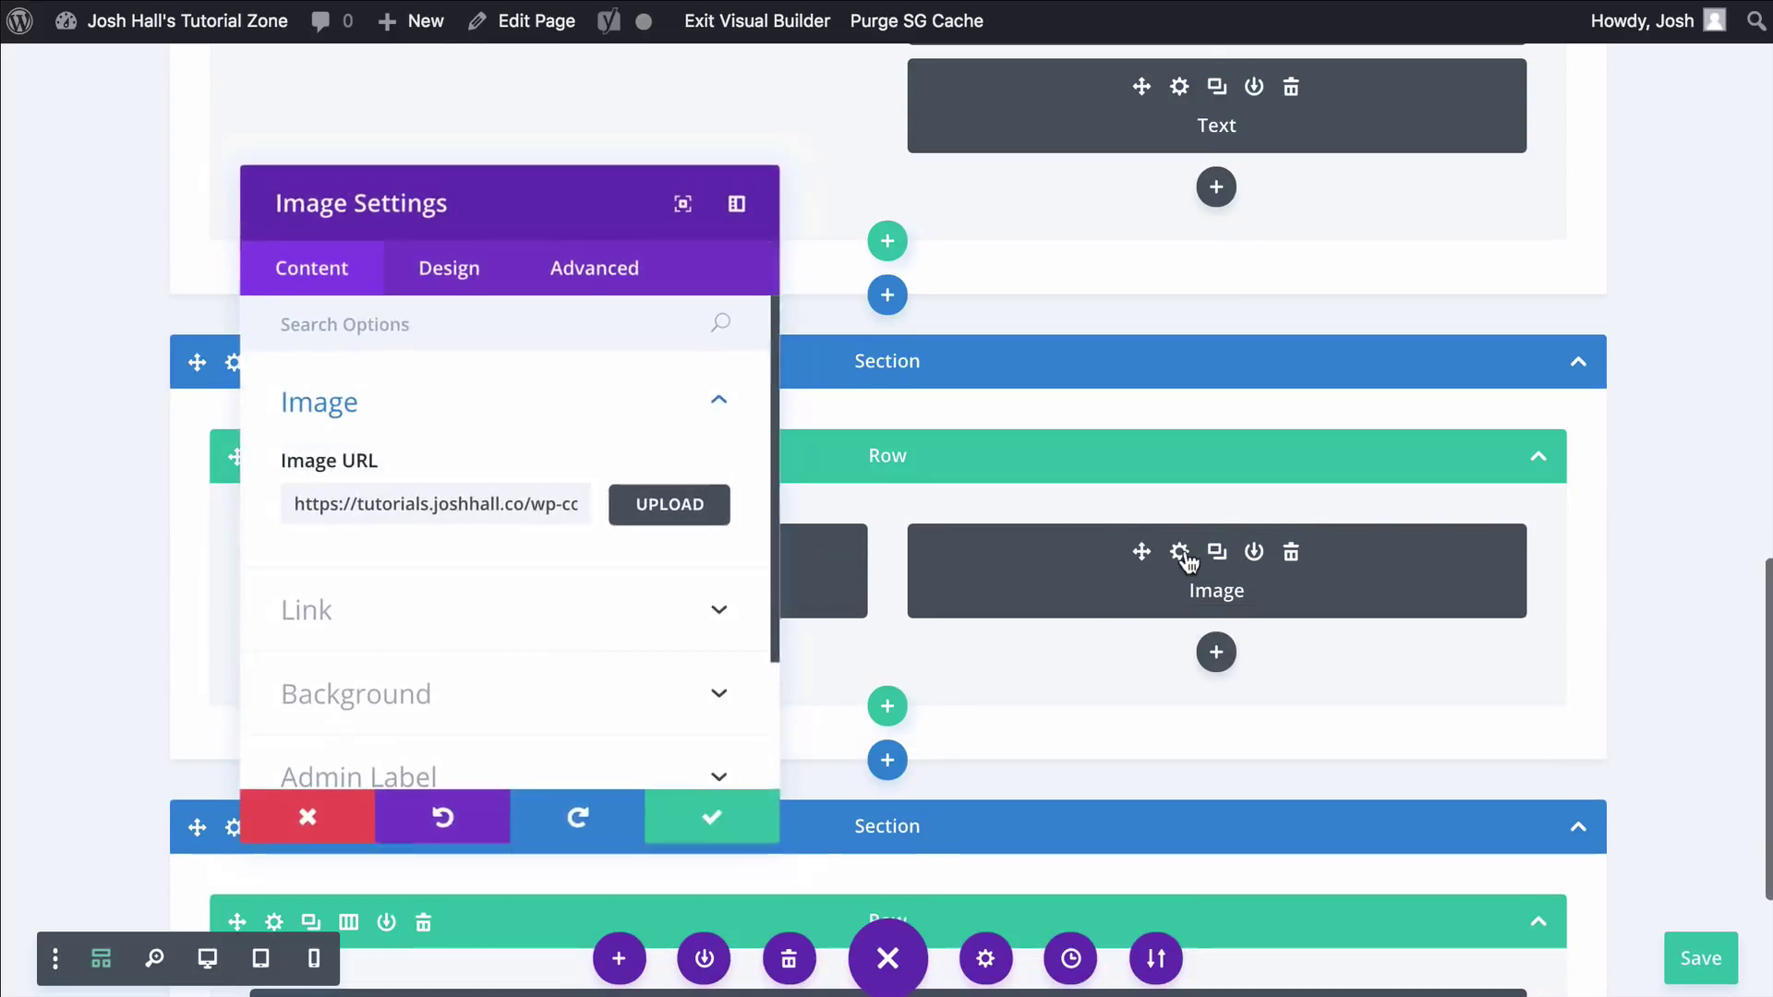
click(625, 502)
click(633, 314)
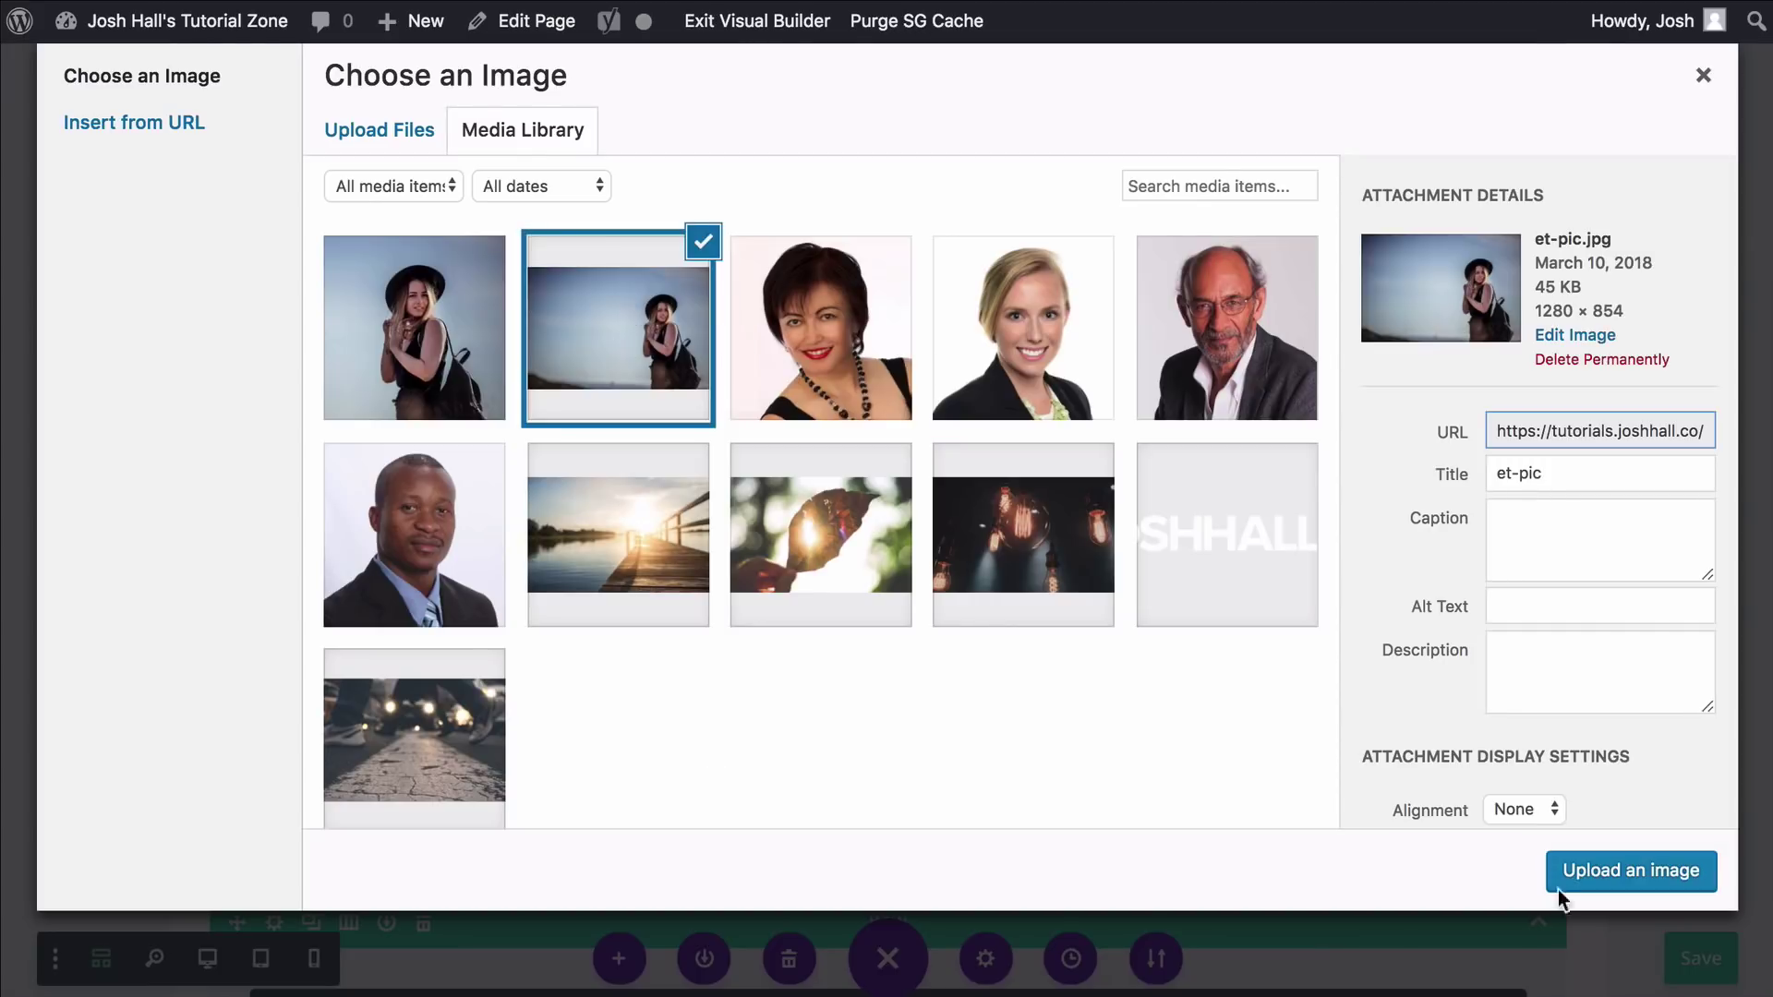
click(1696, 885)
click(738, 809)
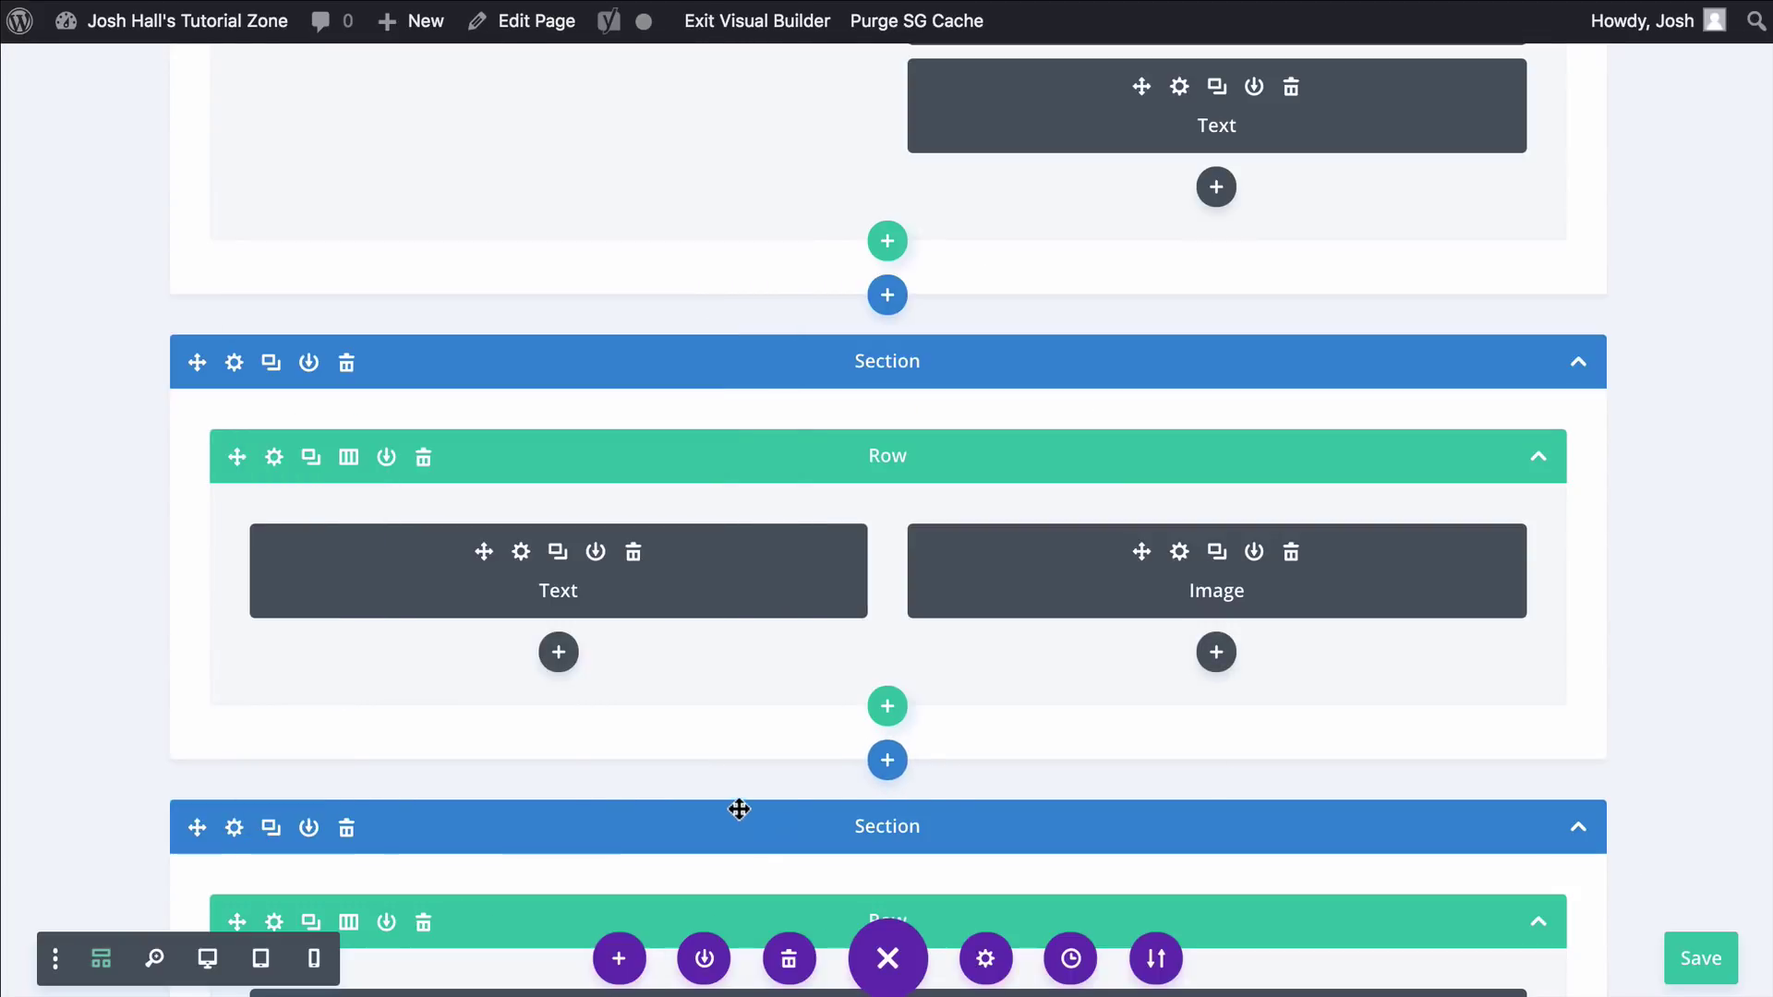
Return to the visual view and open the second row's Design spacing options
click(100, 960)
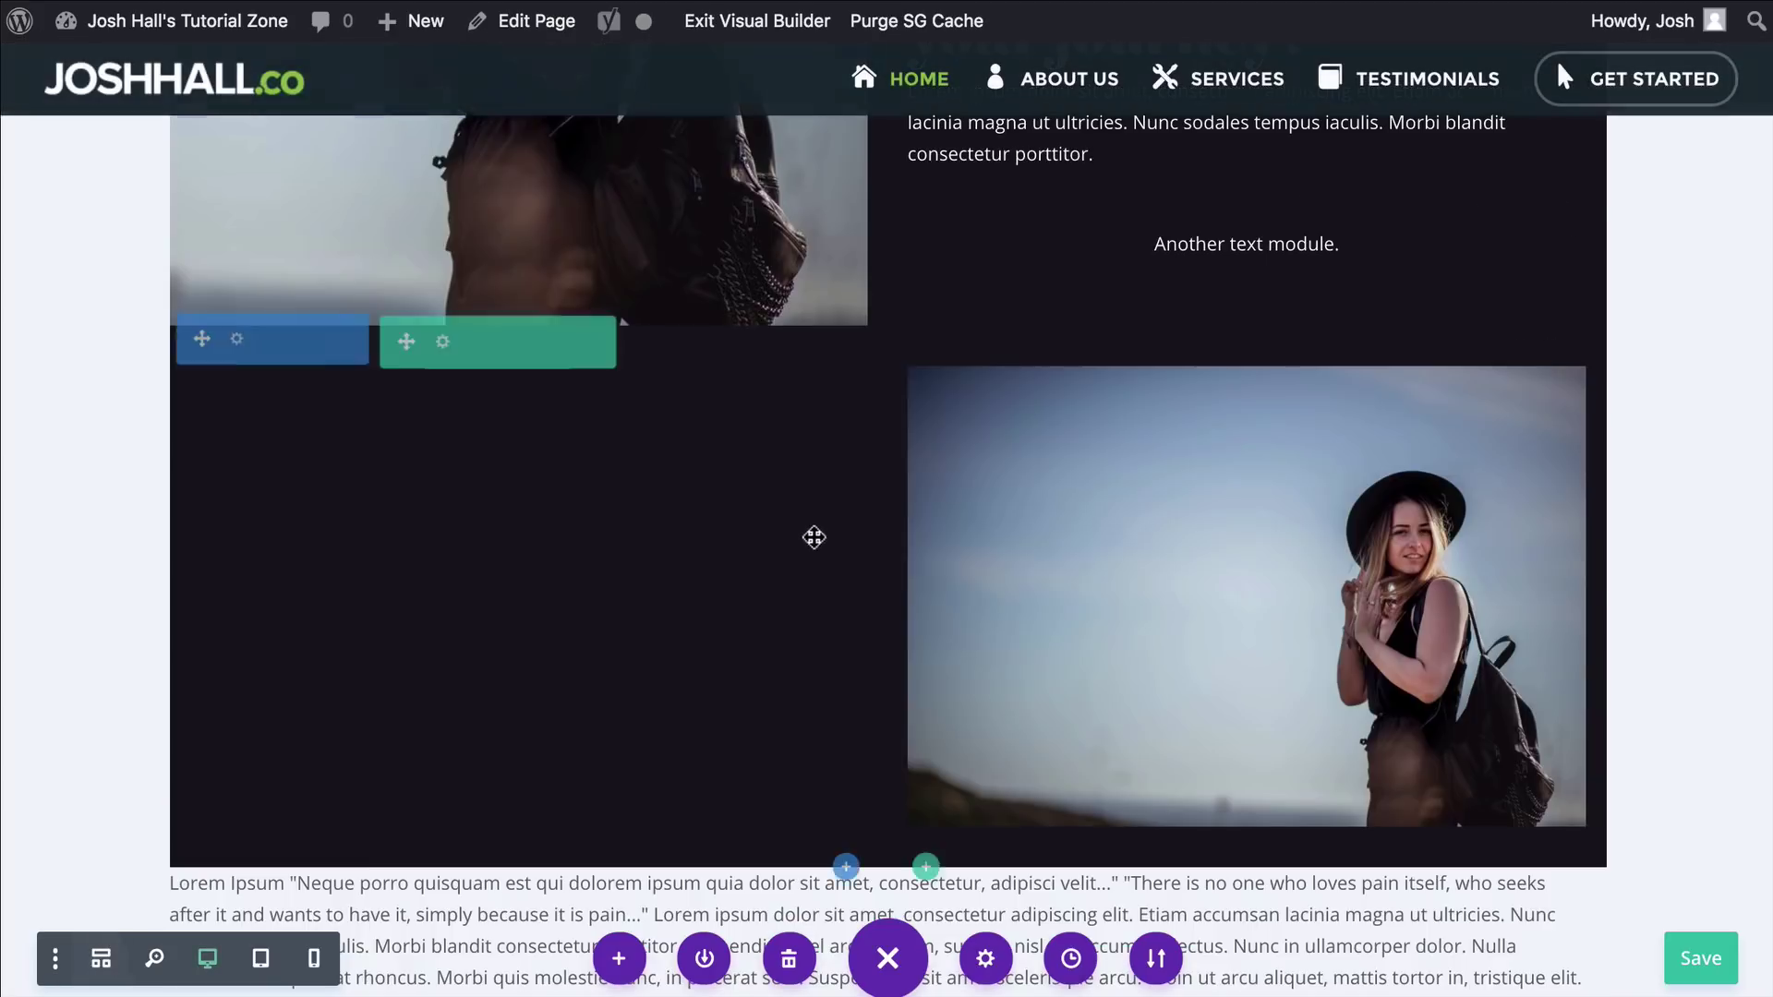
scroll(898, 320, down, 2)
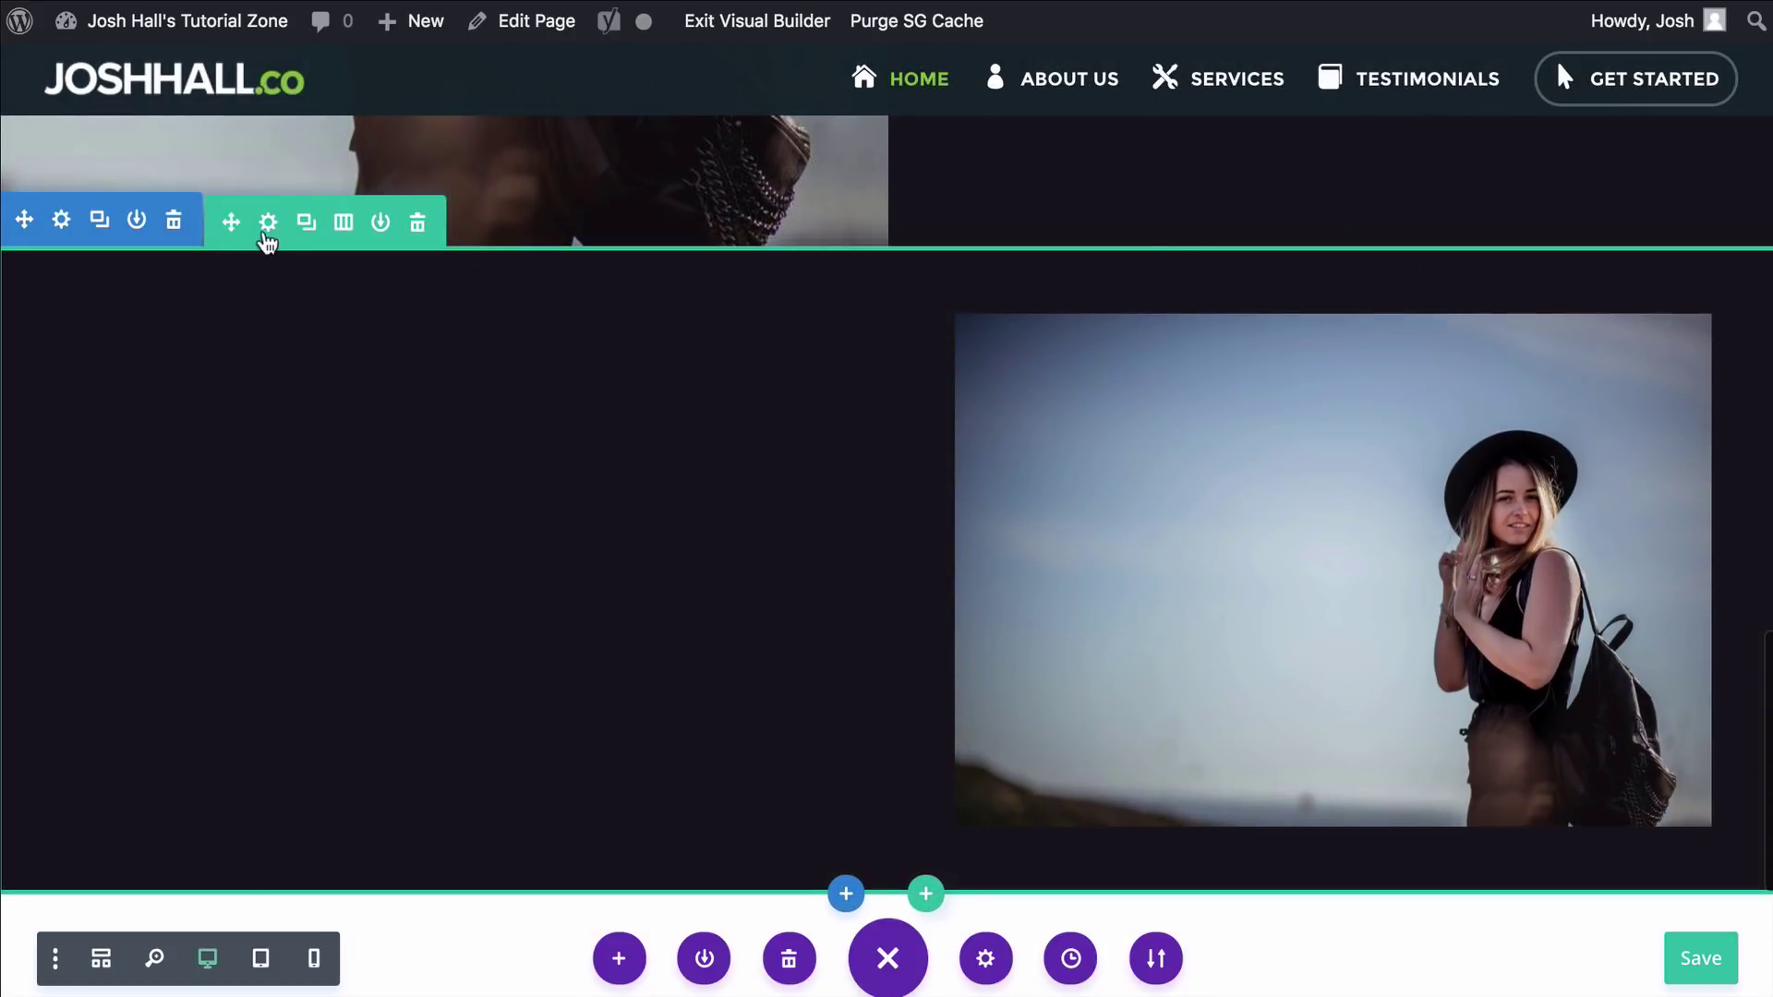
click(268, 223)
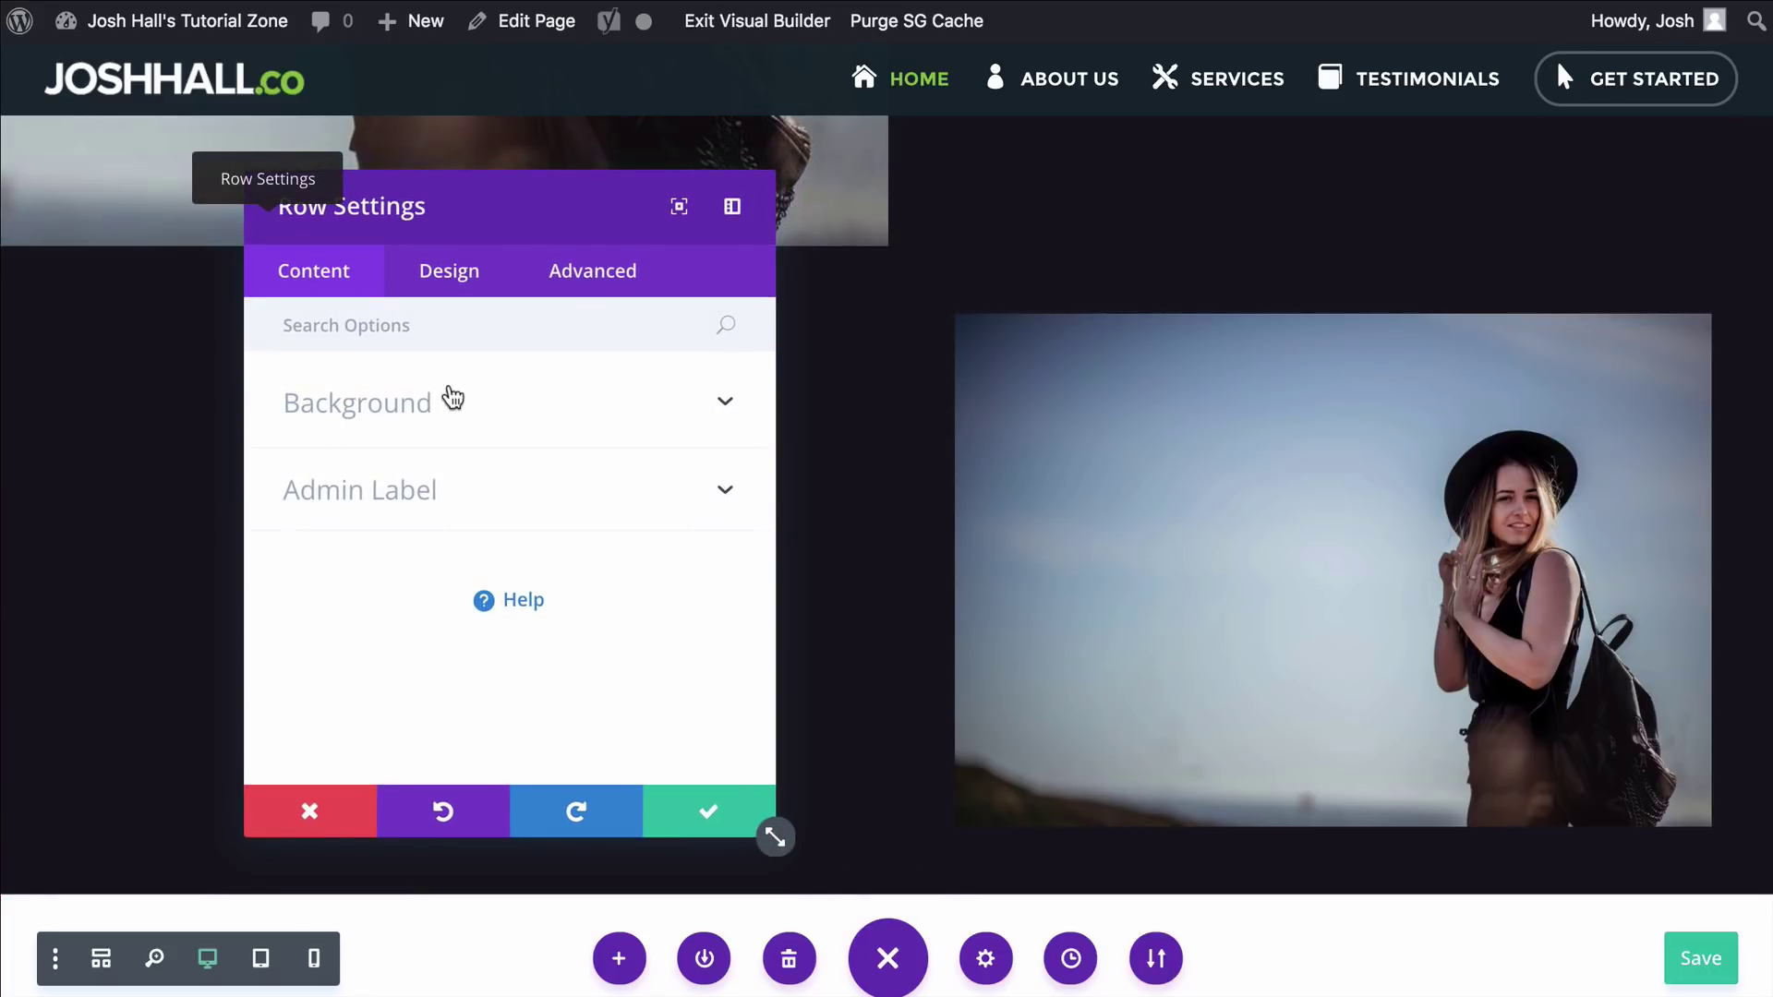
click(466, 283)
click(443, 574)
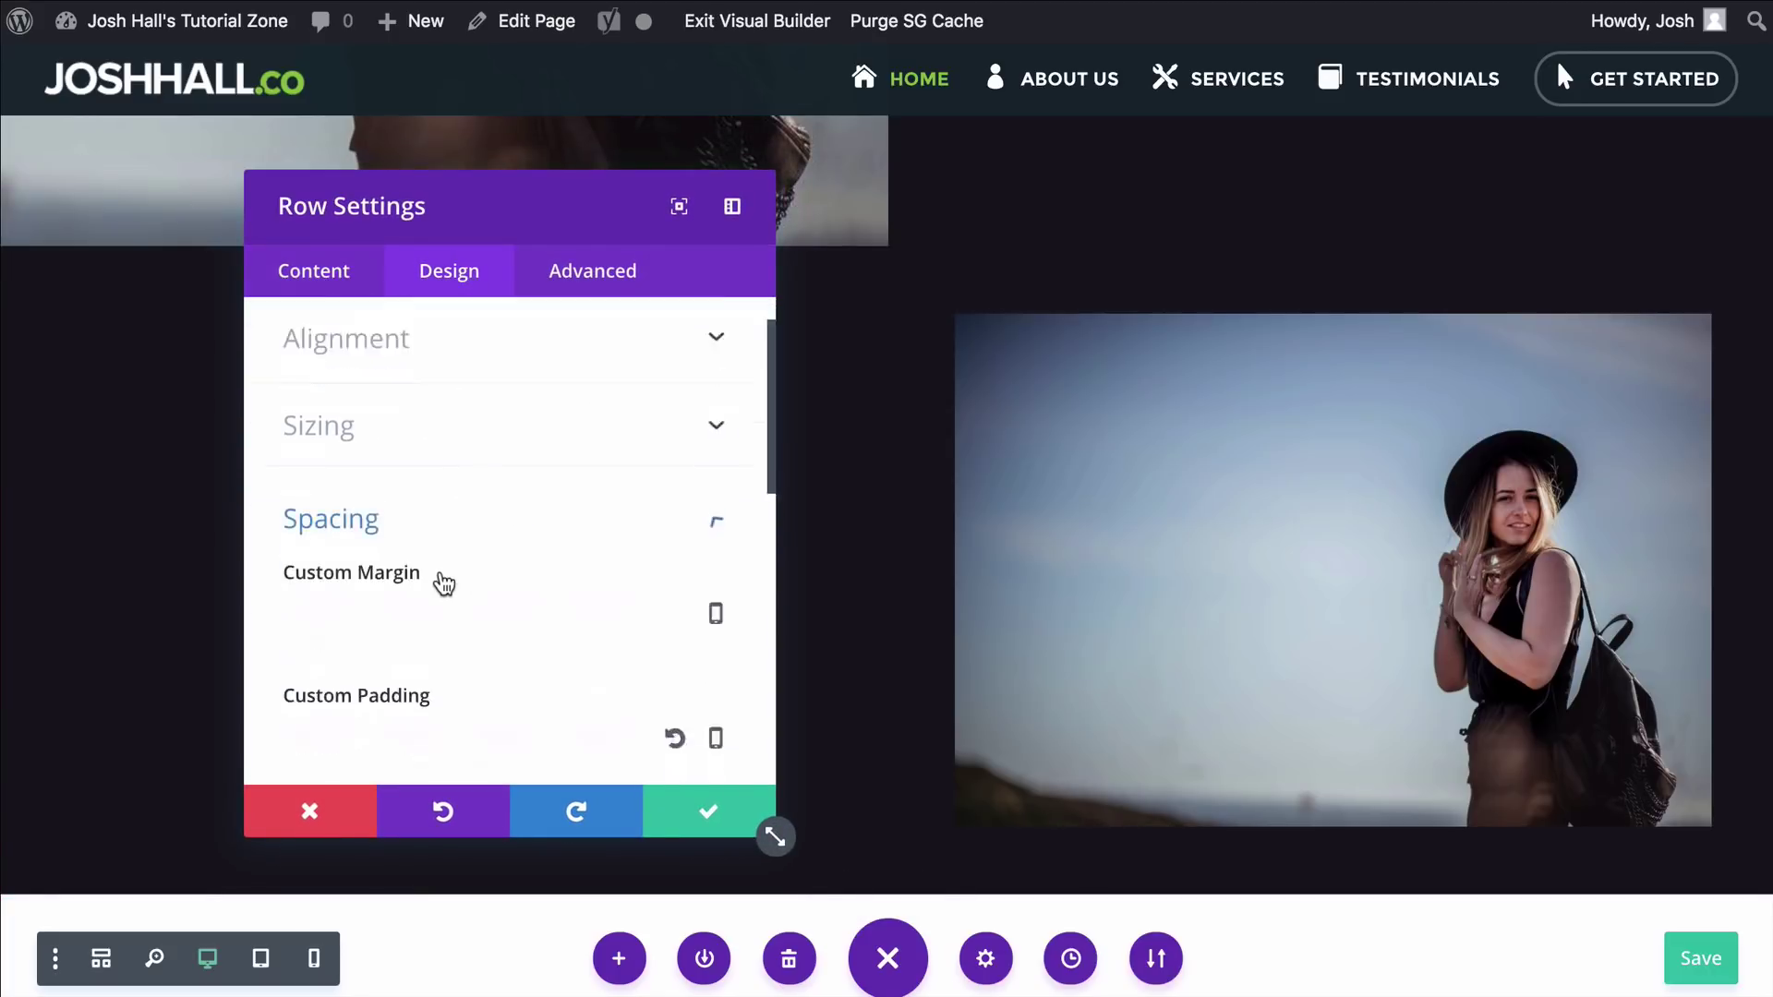
Cut 'padding: 50px;' from Column 2 Main Element, confirm Column 1 is empty, and apply
click(616, 281)
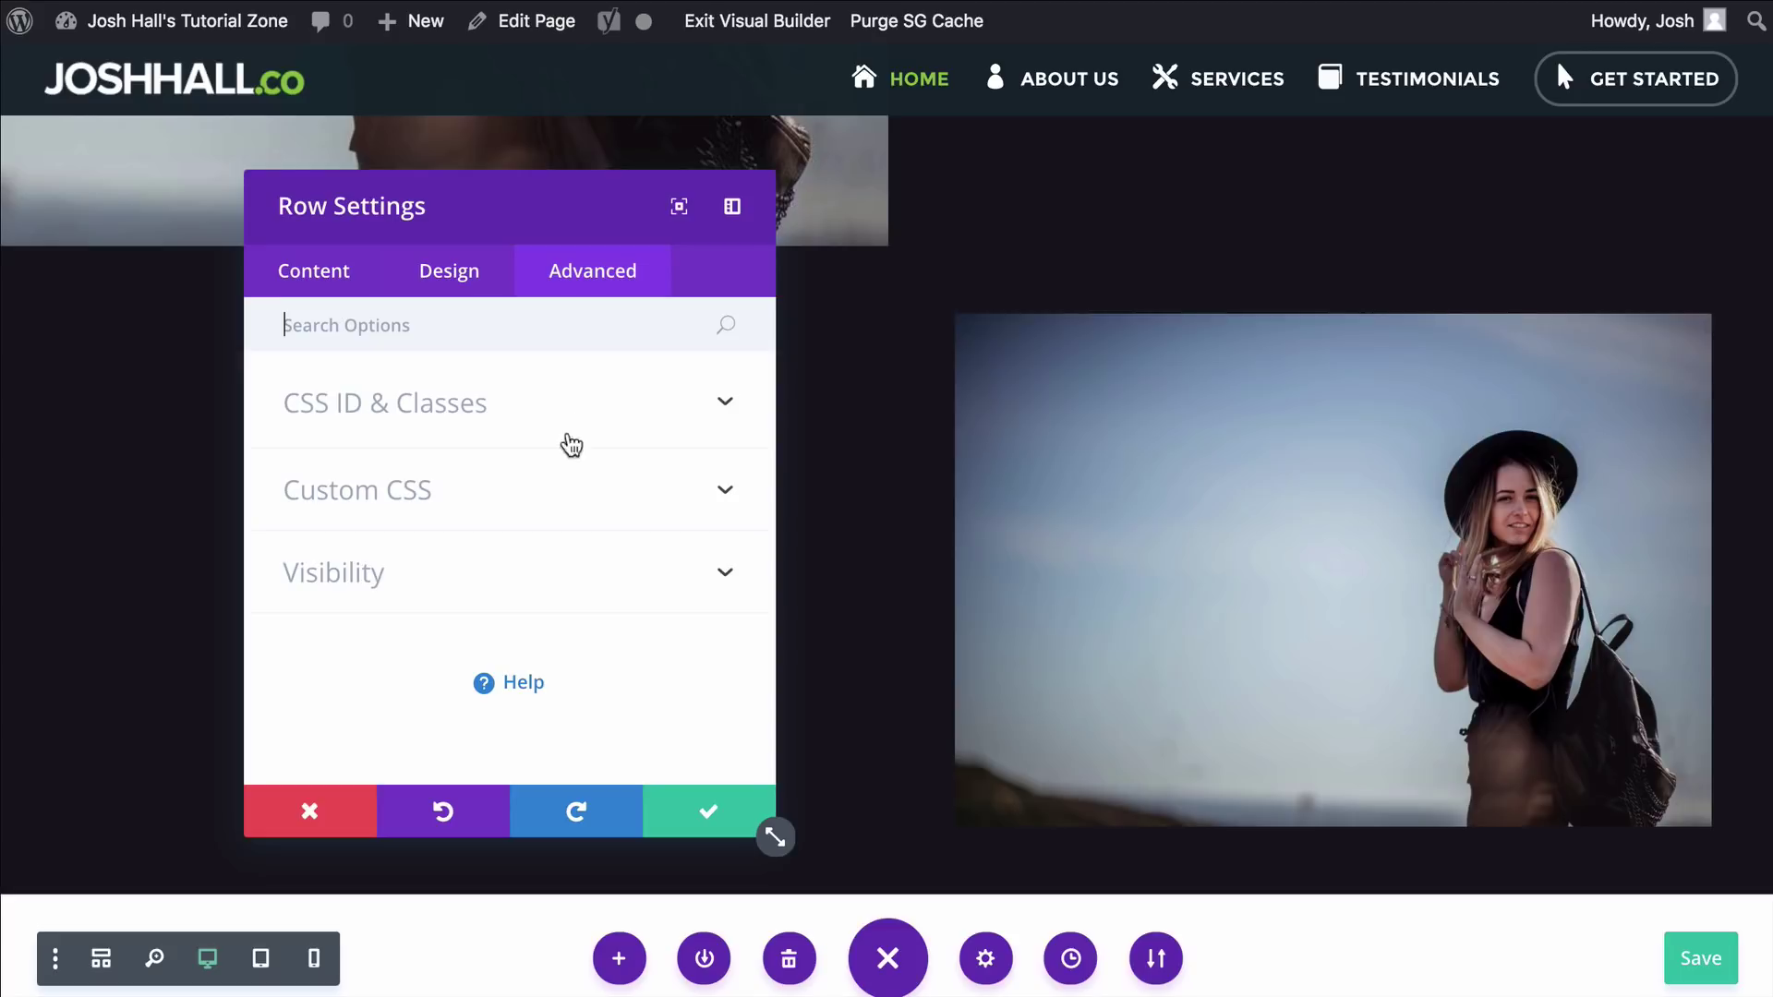
click(535, 483)
scroll(535, 483, down, 10)
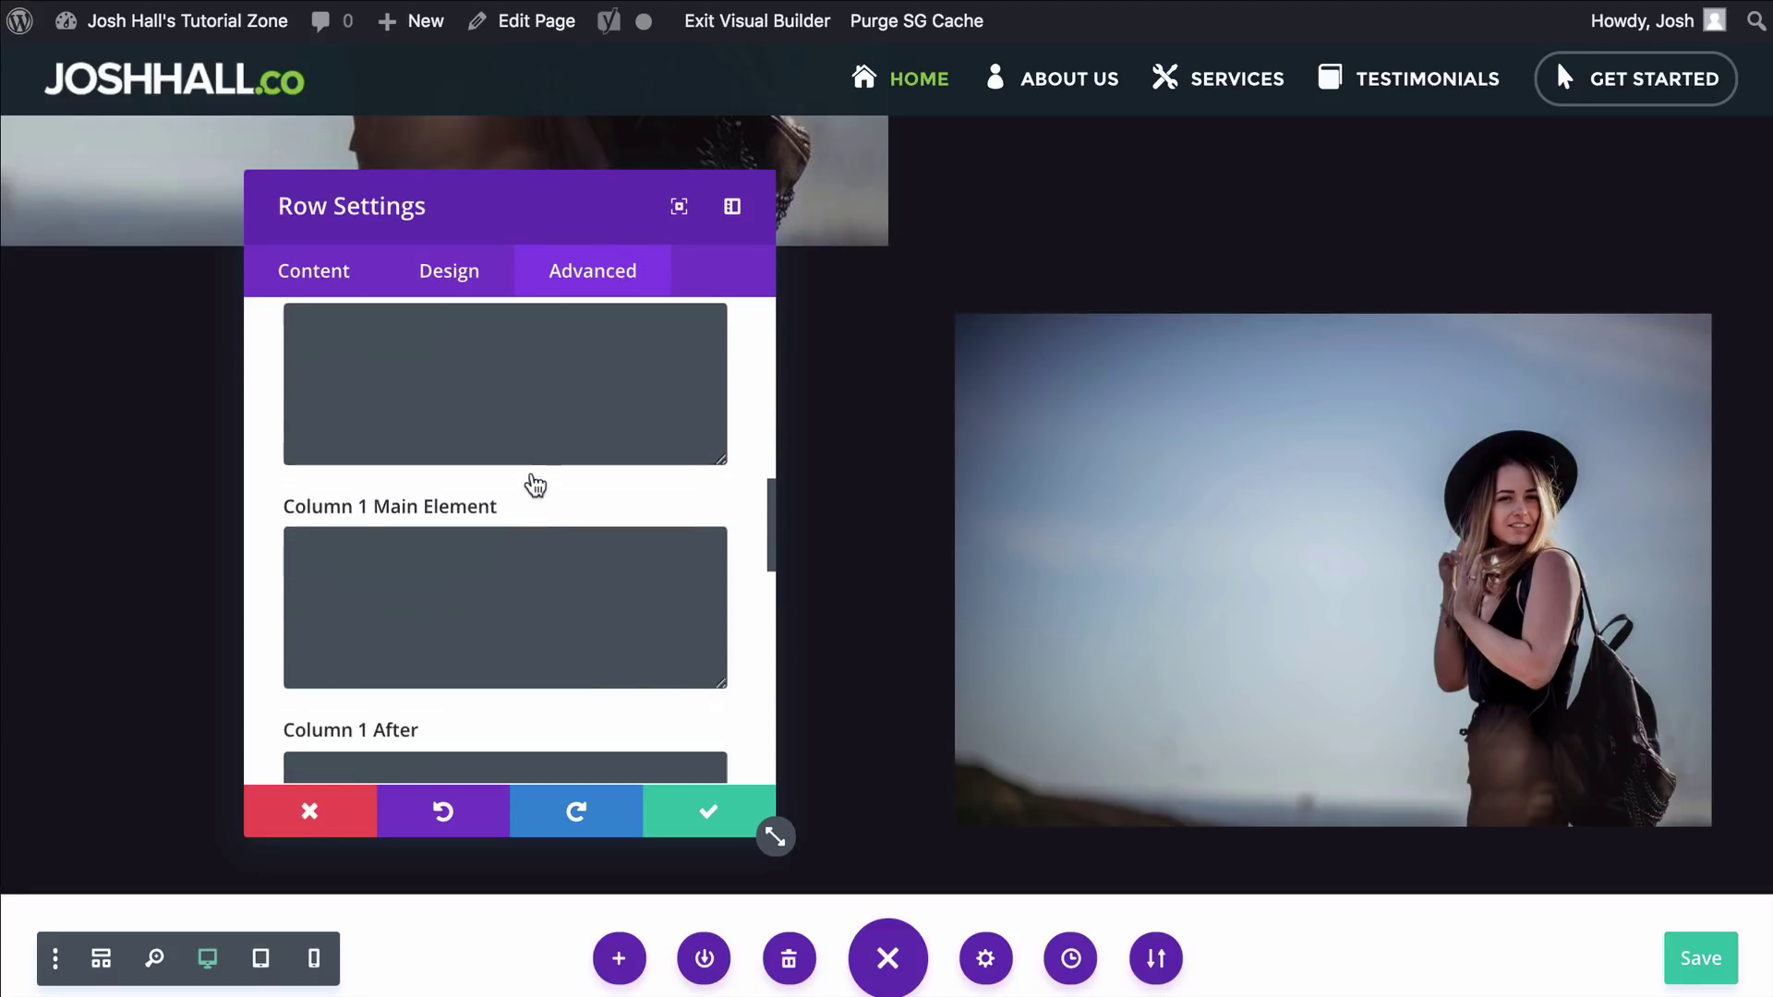
scroll(530, 479, down, 8)
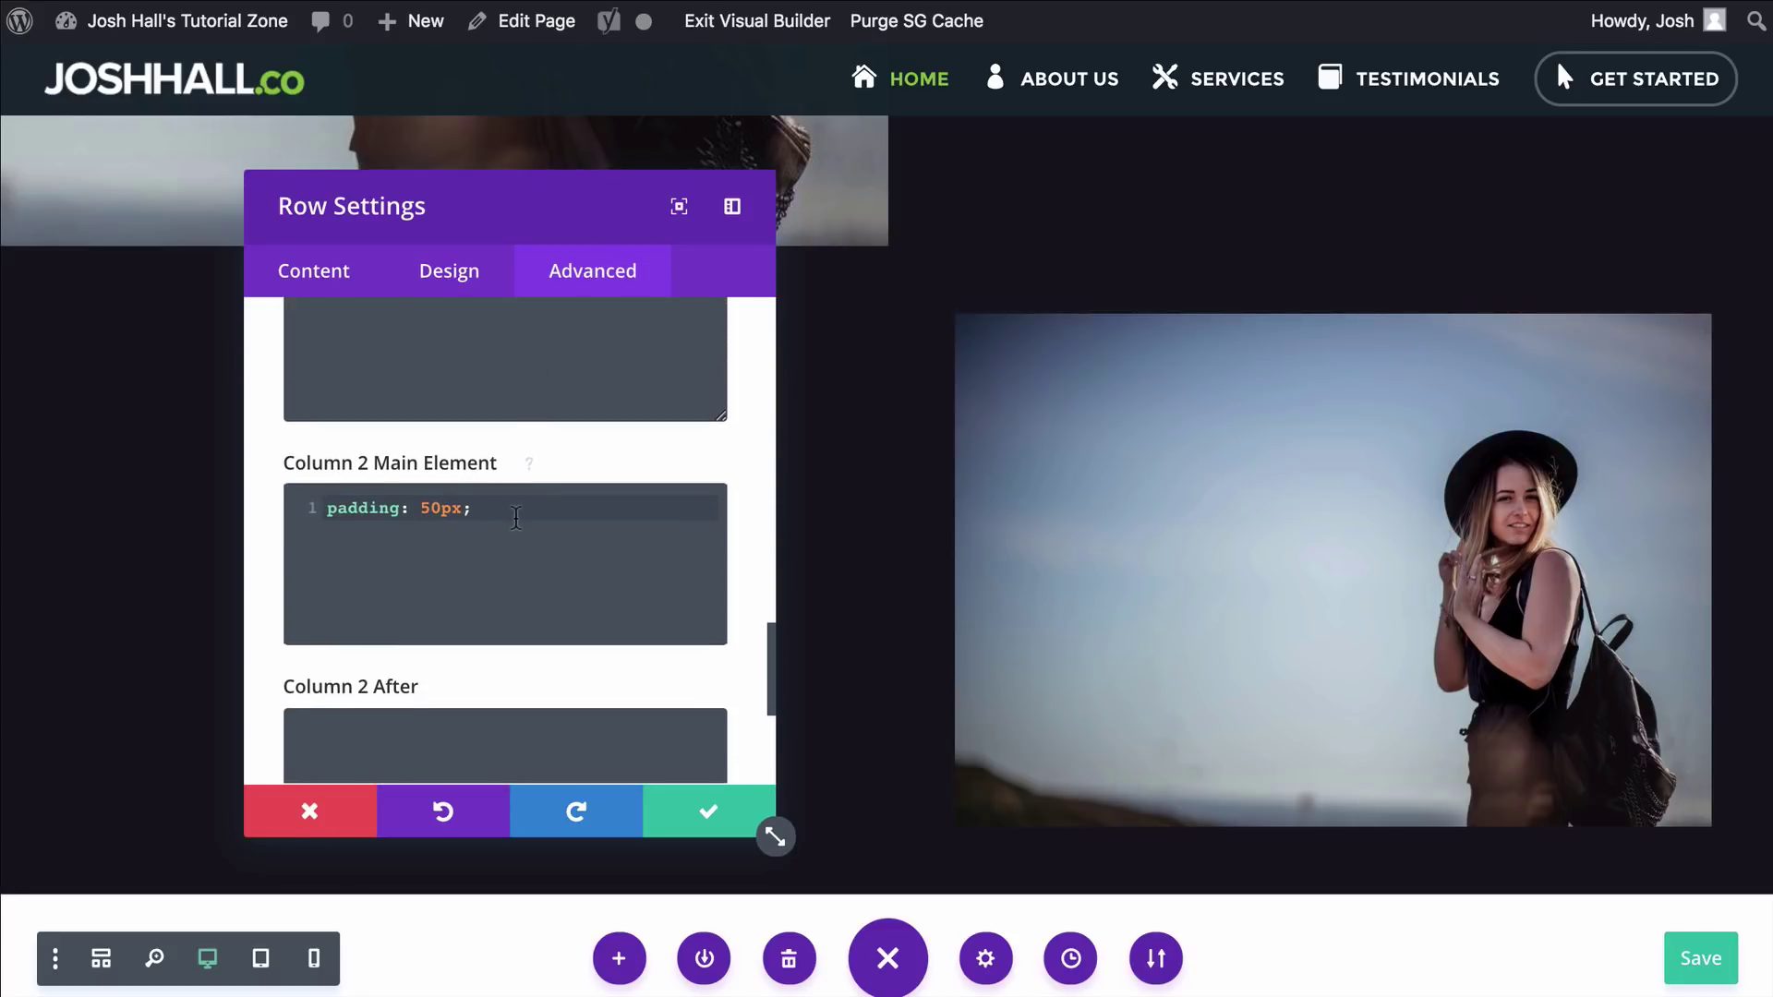
key(super+a)
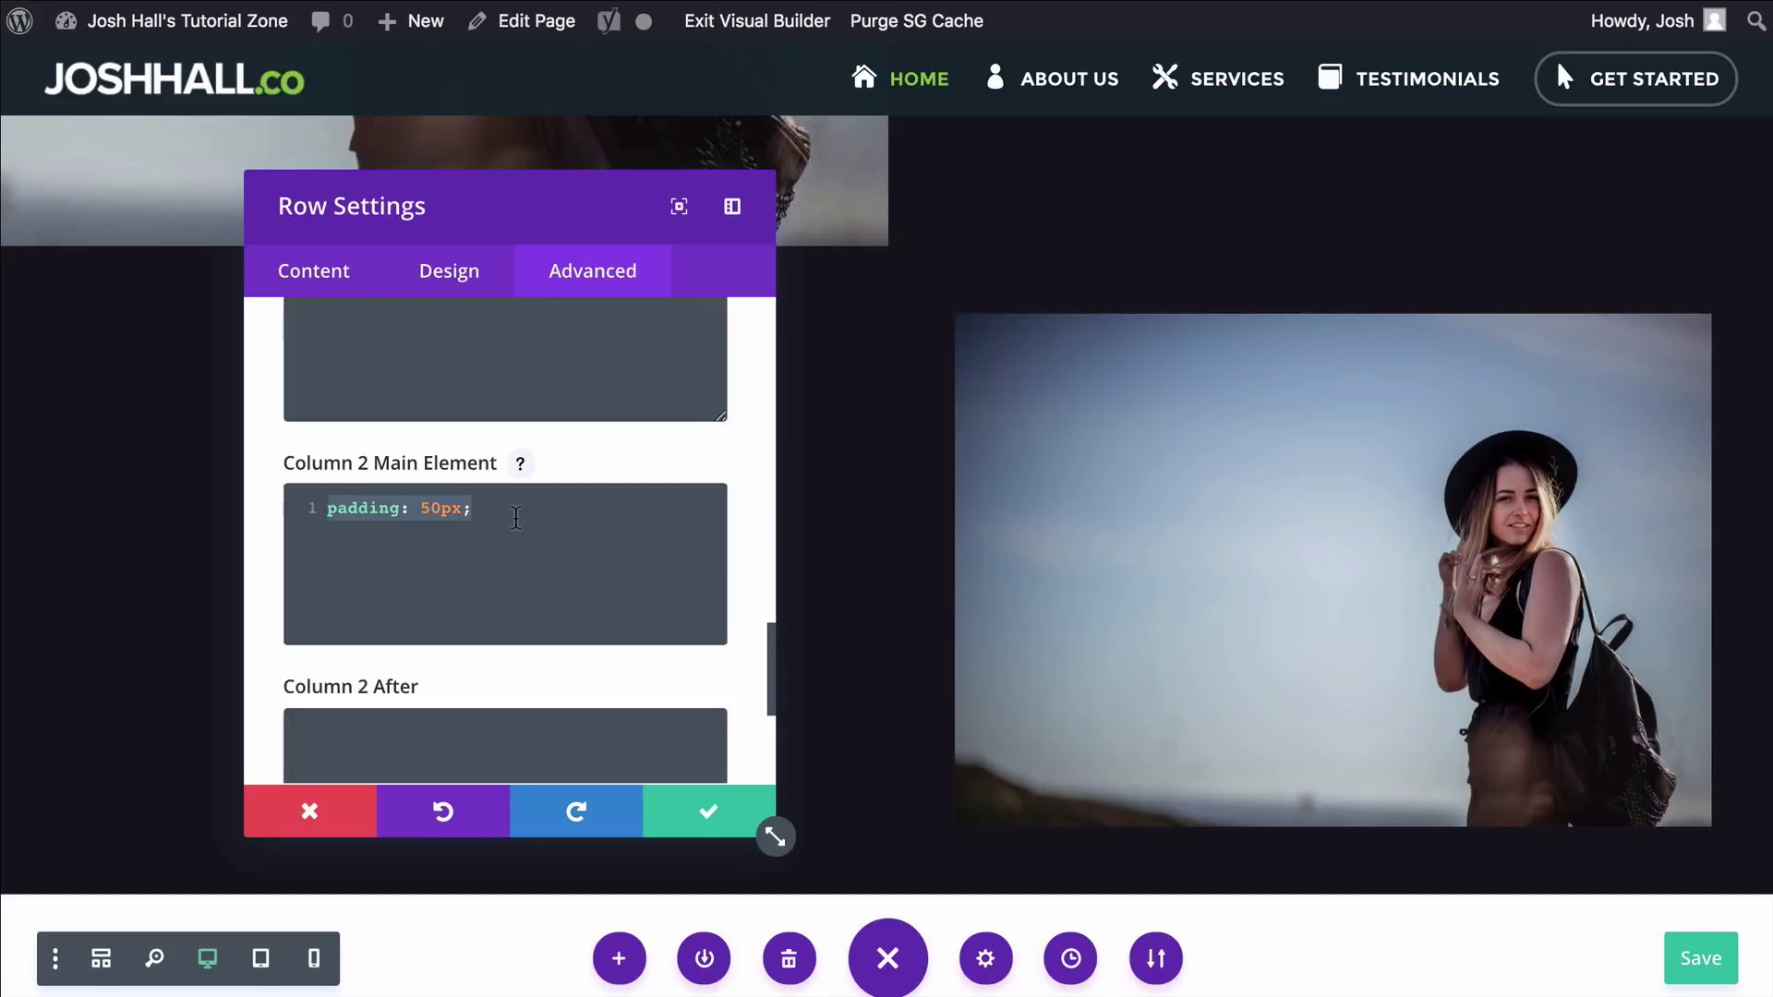
key(super+x)
scroll(516, 517, up, 5)
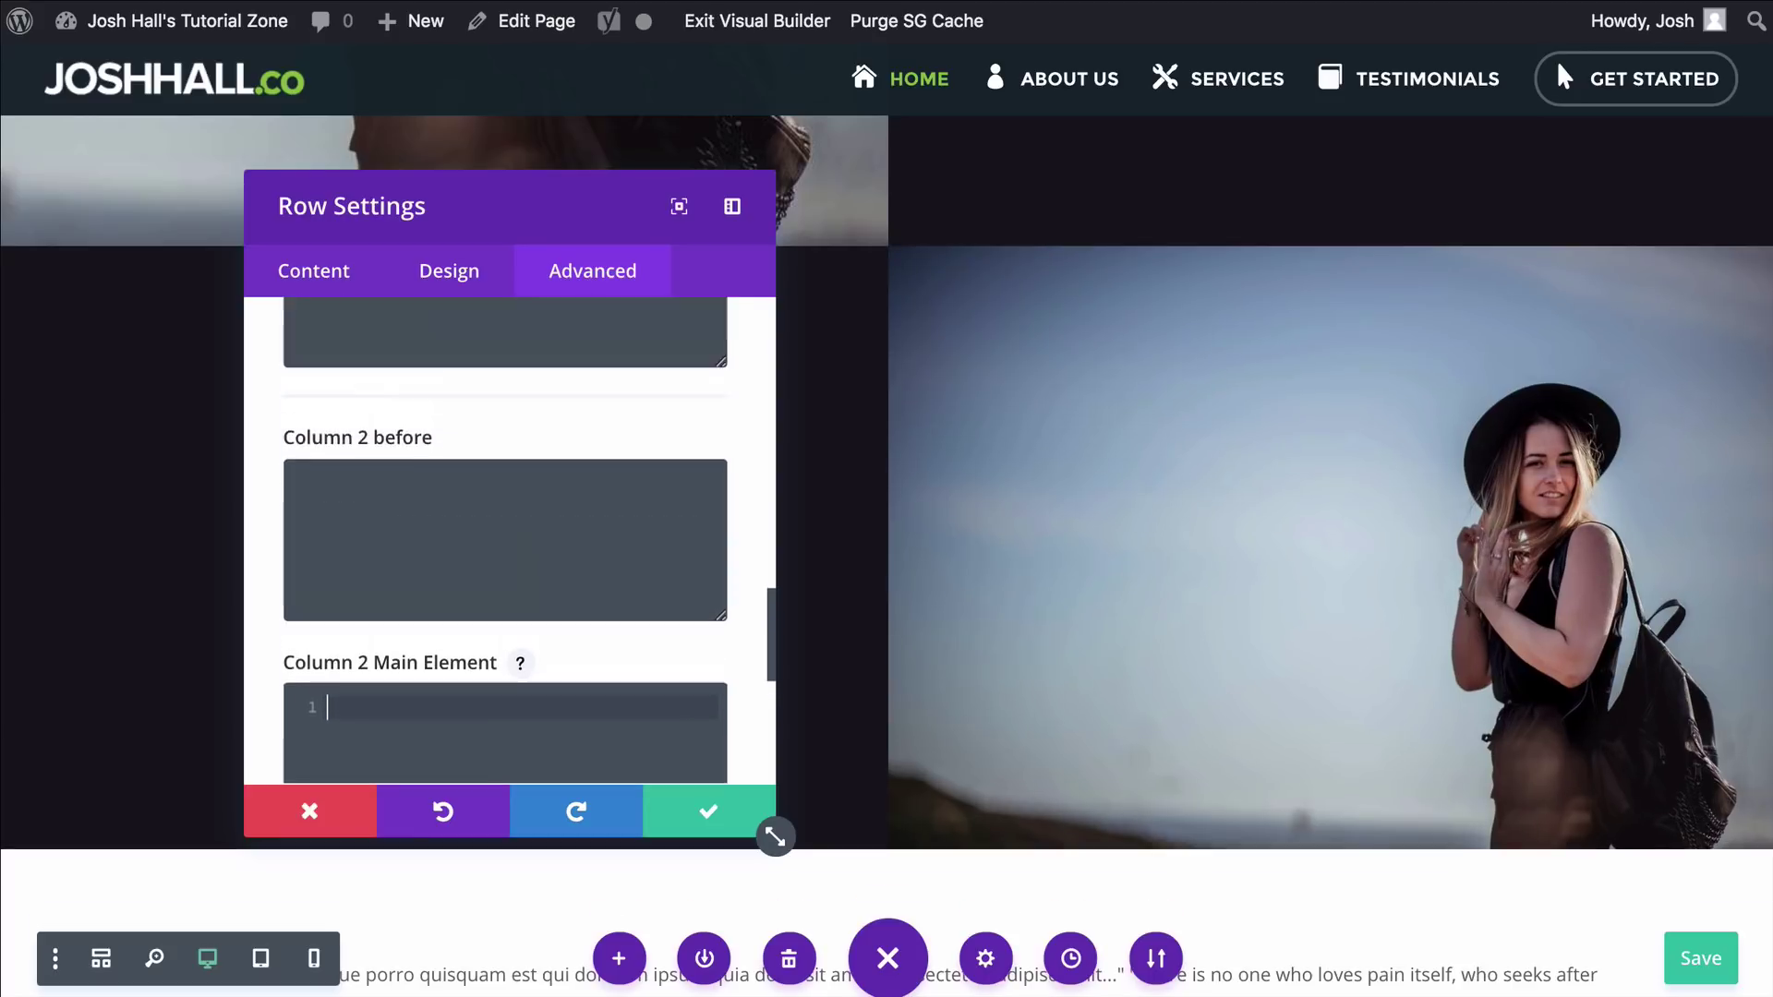
scroll(484, 496, up, 3)
click(484, 496)
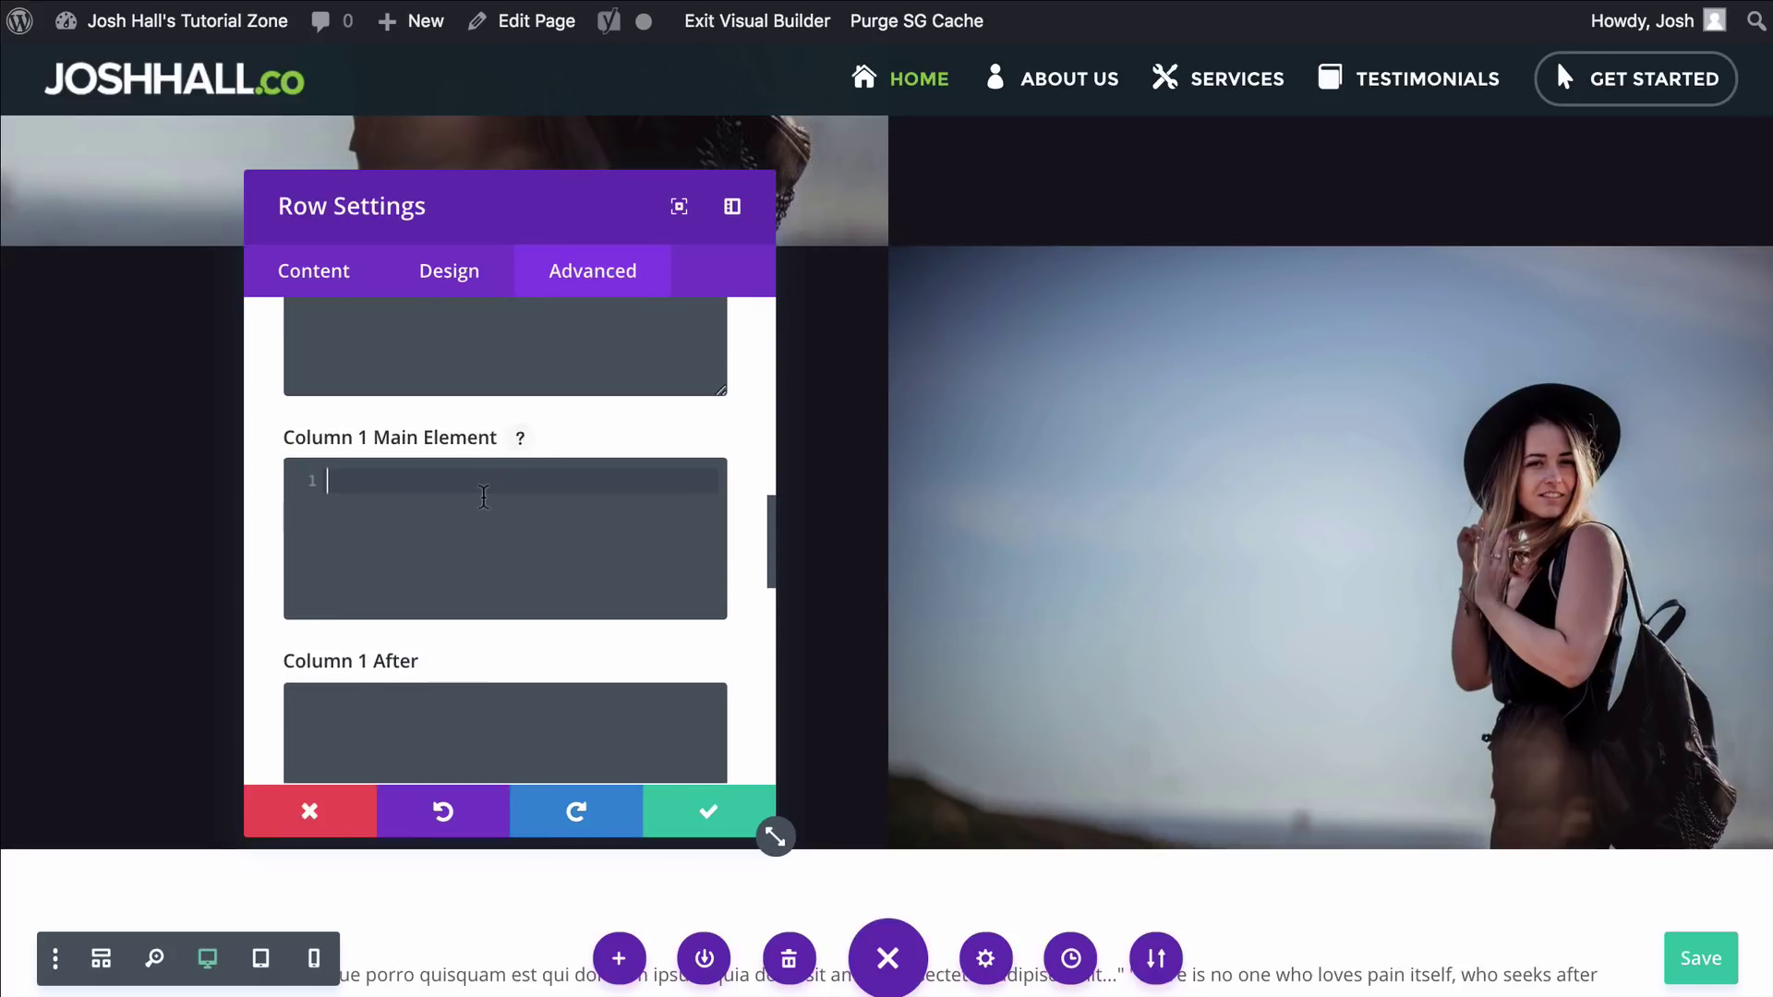
click(707, 810)
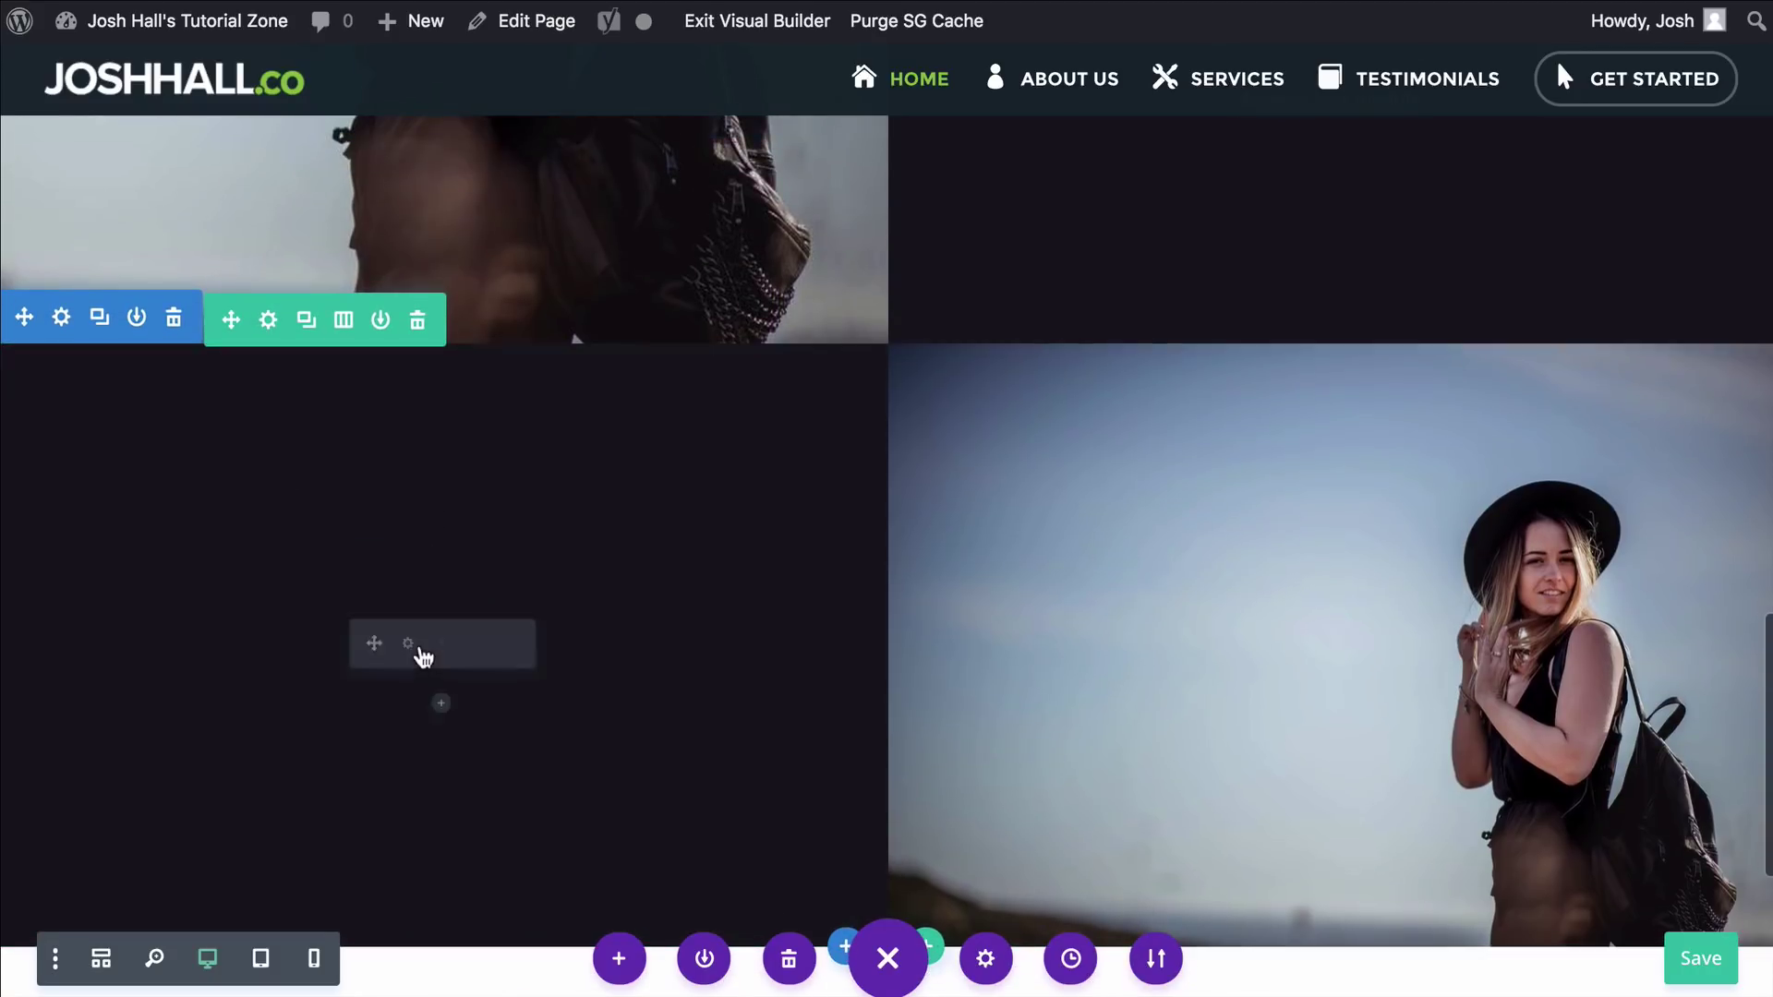
Set the left text module's text colour to Light and apply it
click(406, 654)
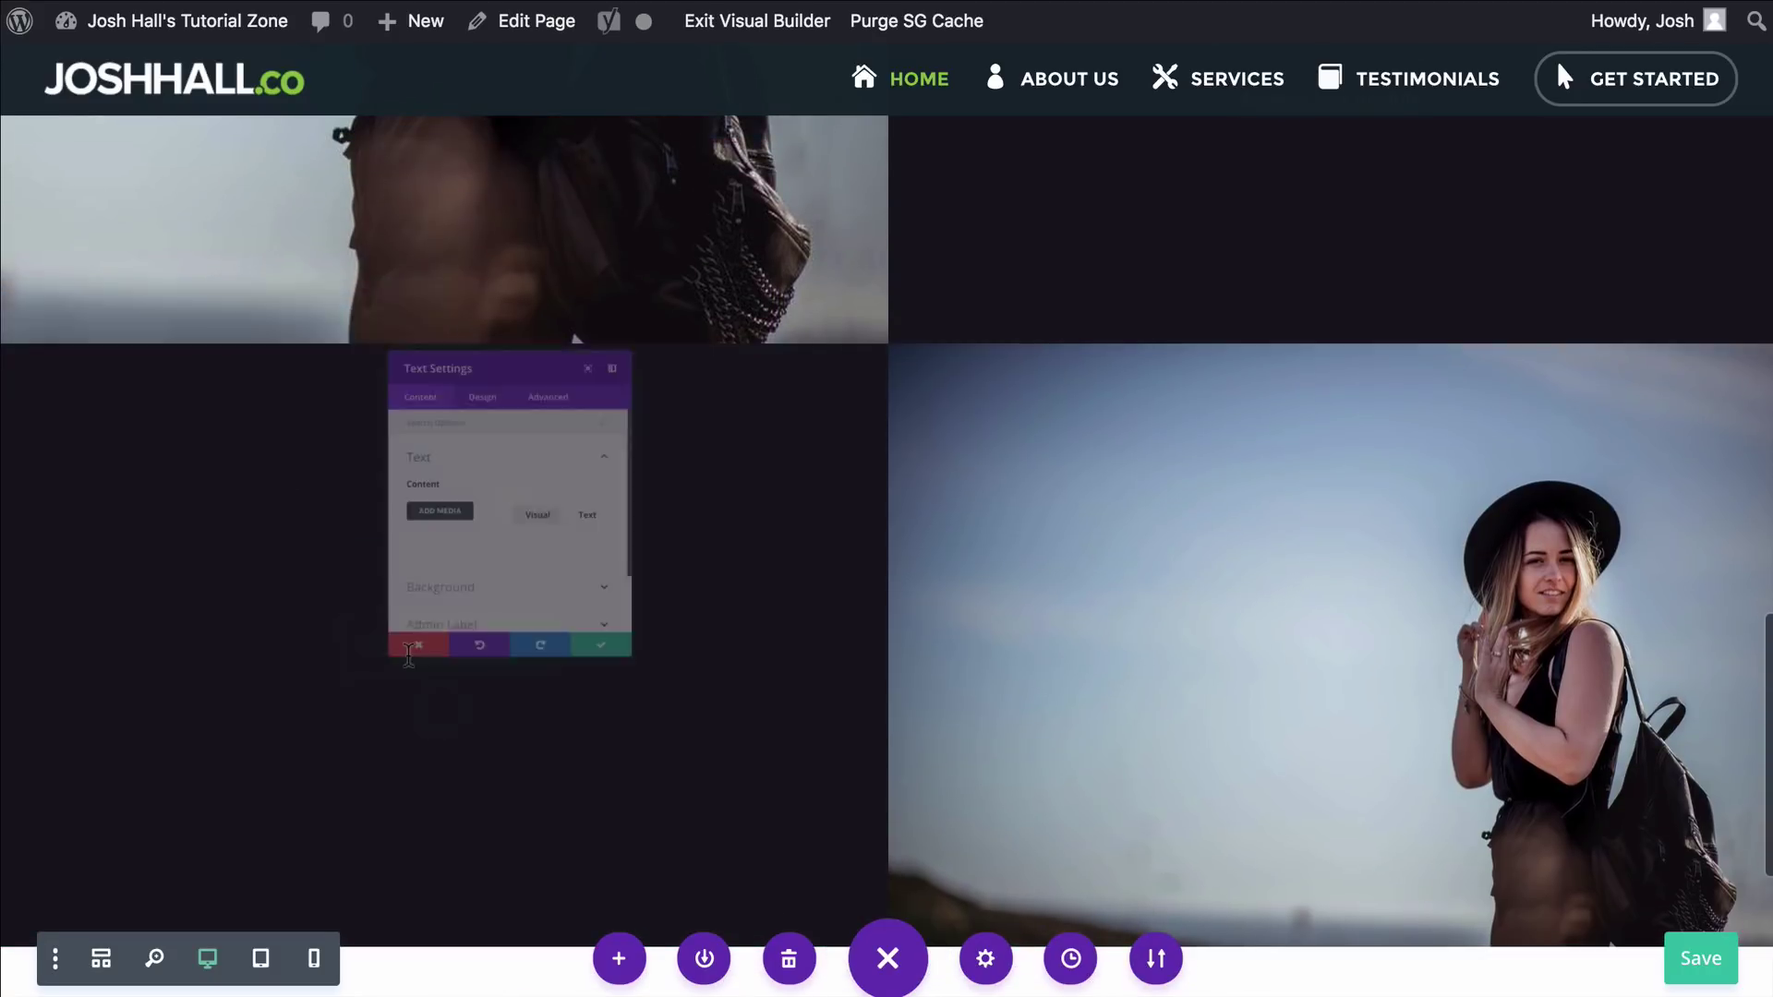
click(449, 269)
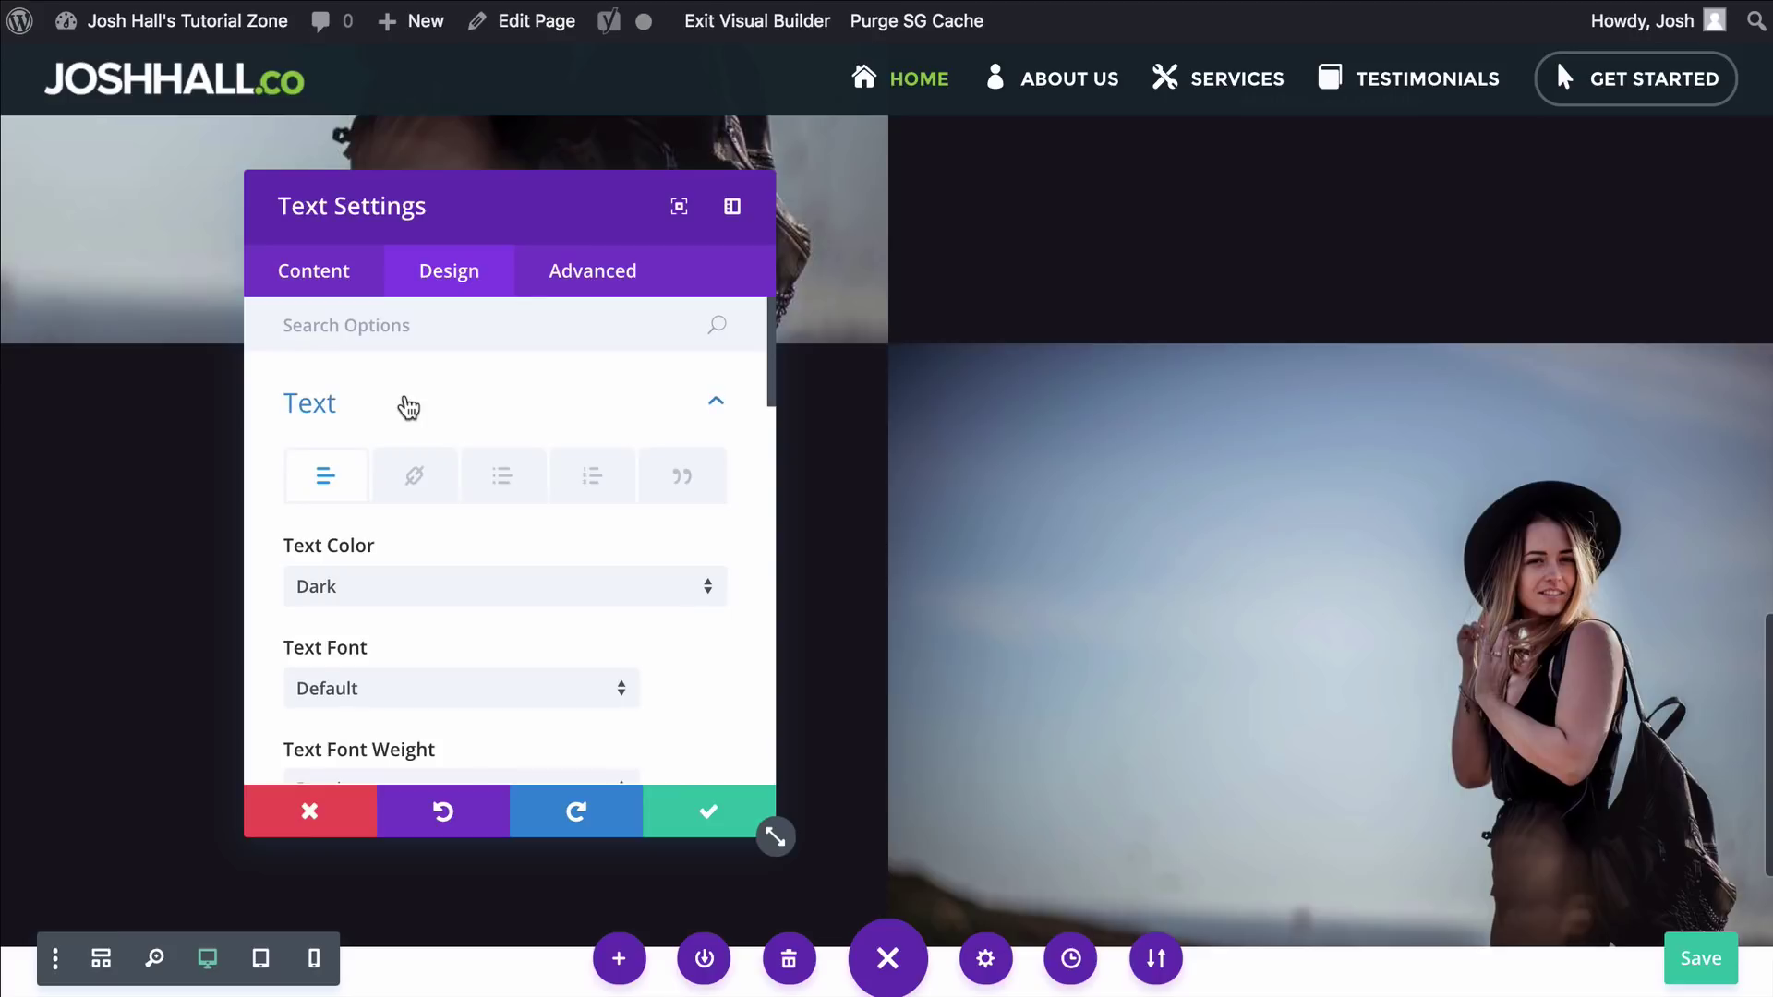
click(423, 595)
click(405, 652)
click(708, 811)
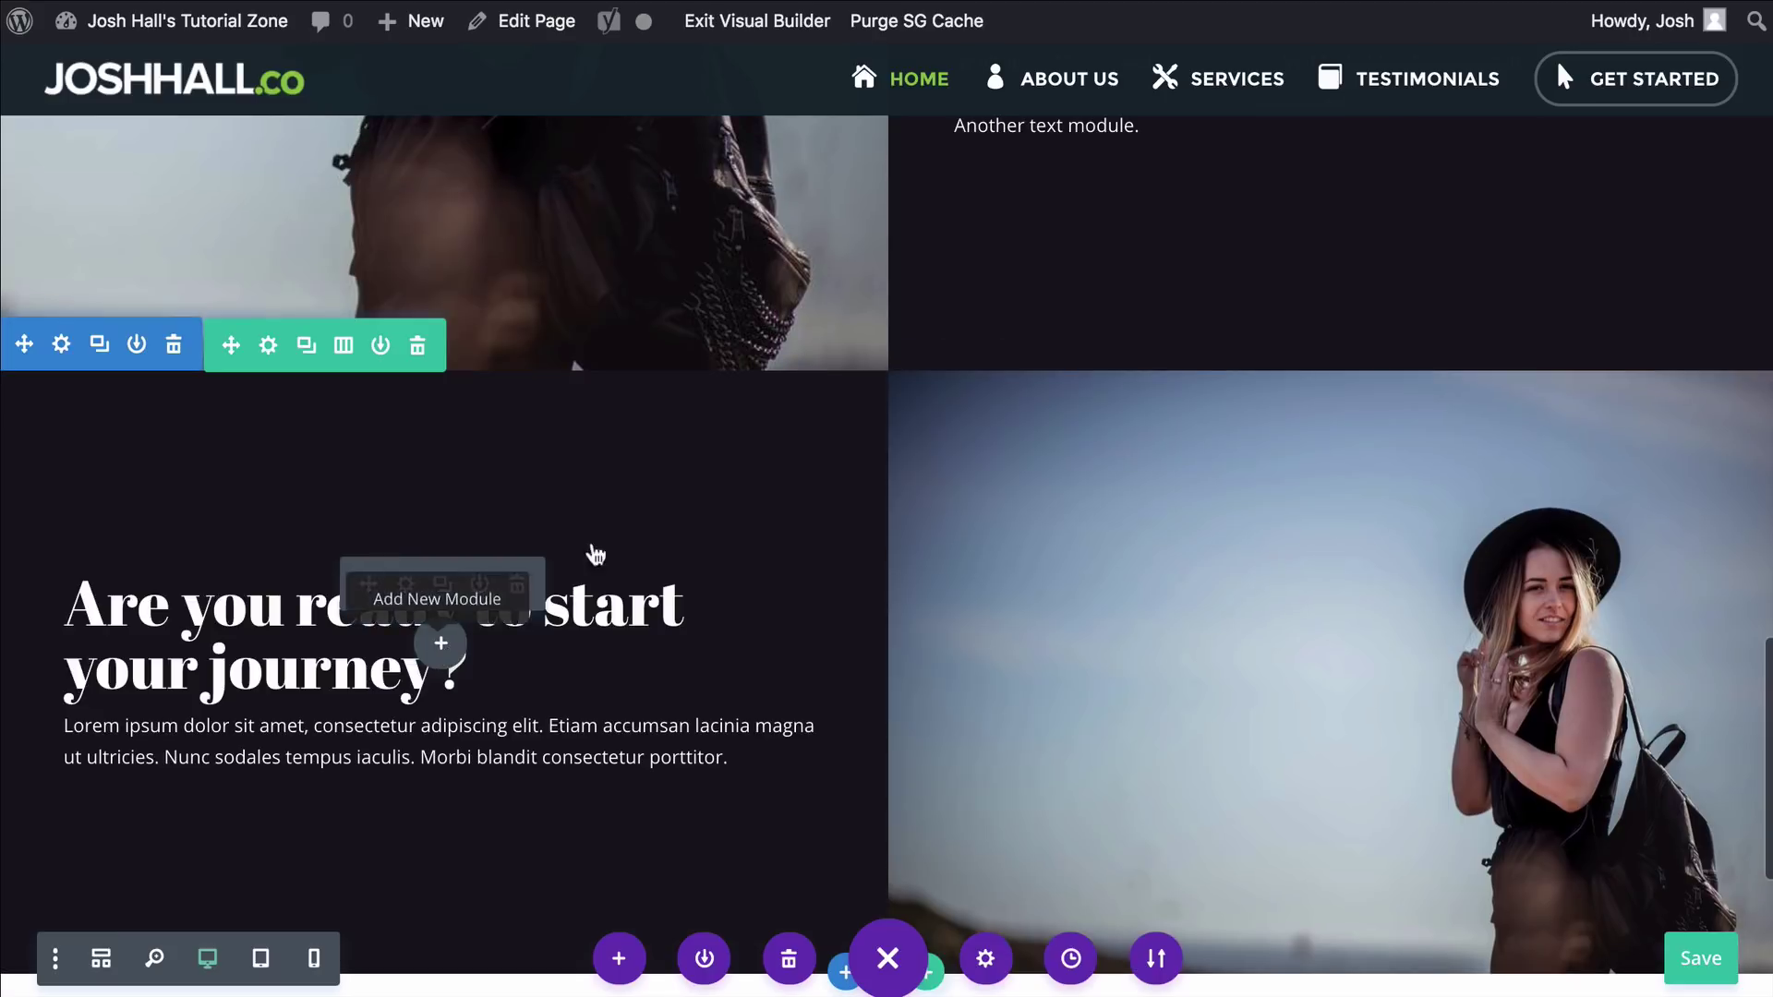
Exit the Visual Builder with Save & Exit
scroll(840, 448, up, 1)
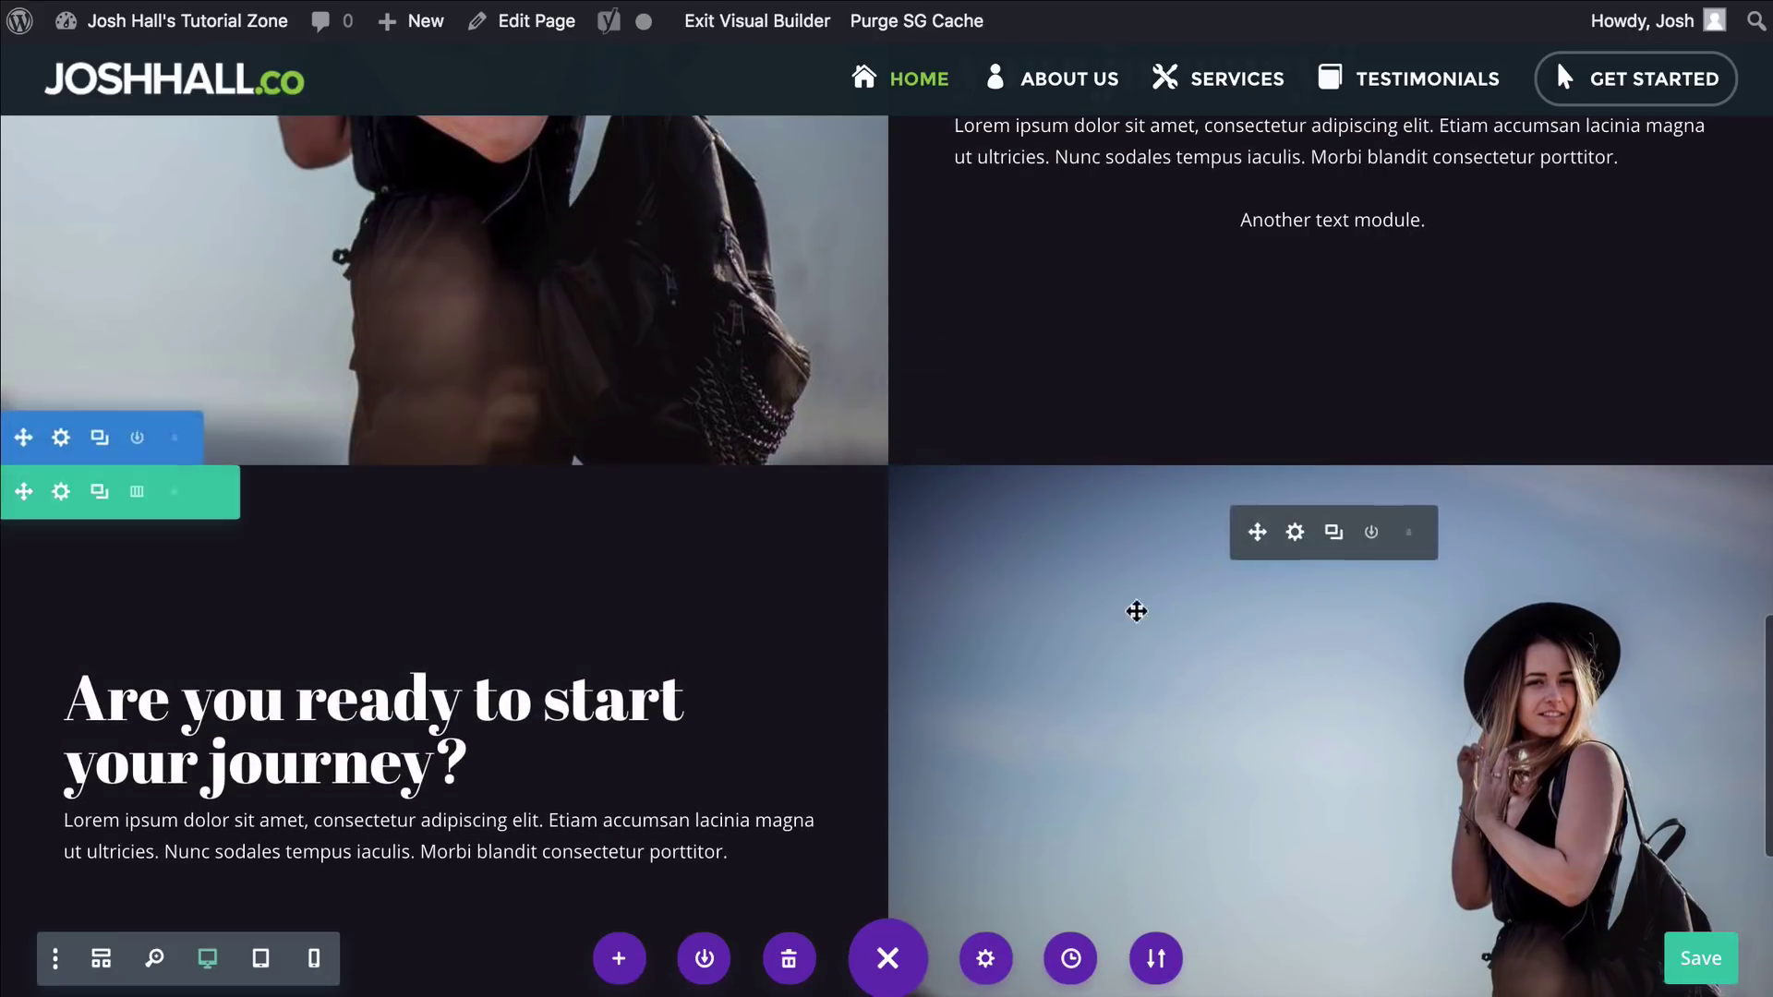
click(763, 28)
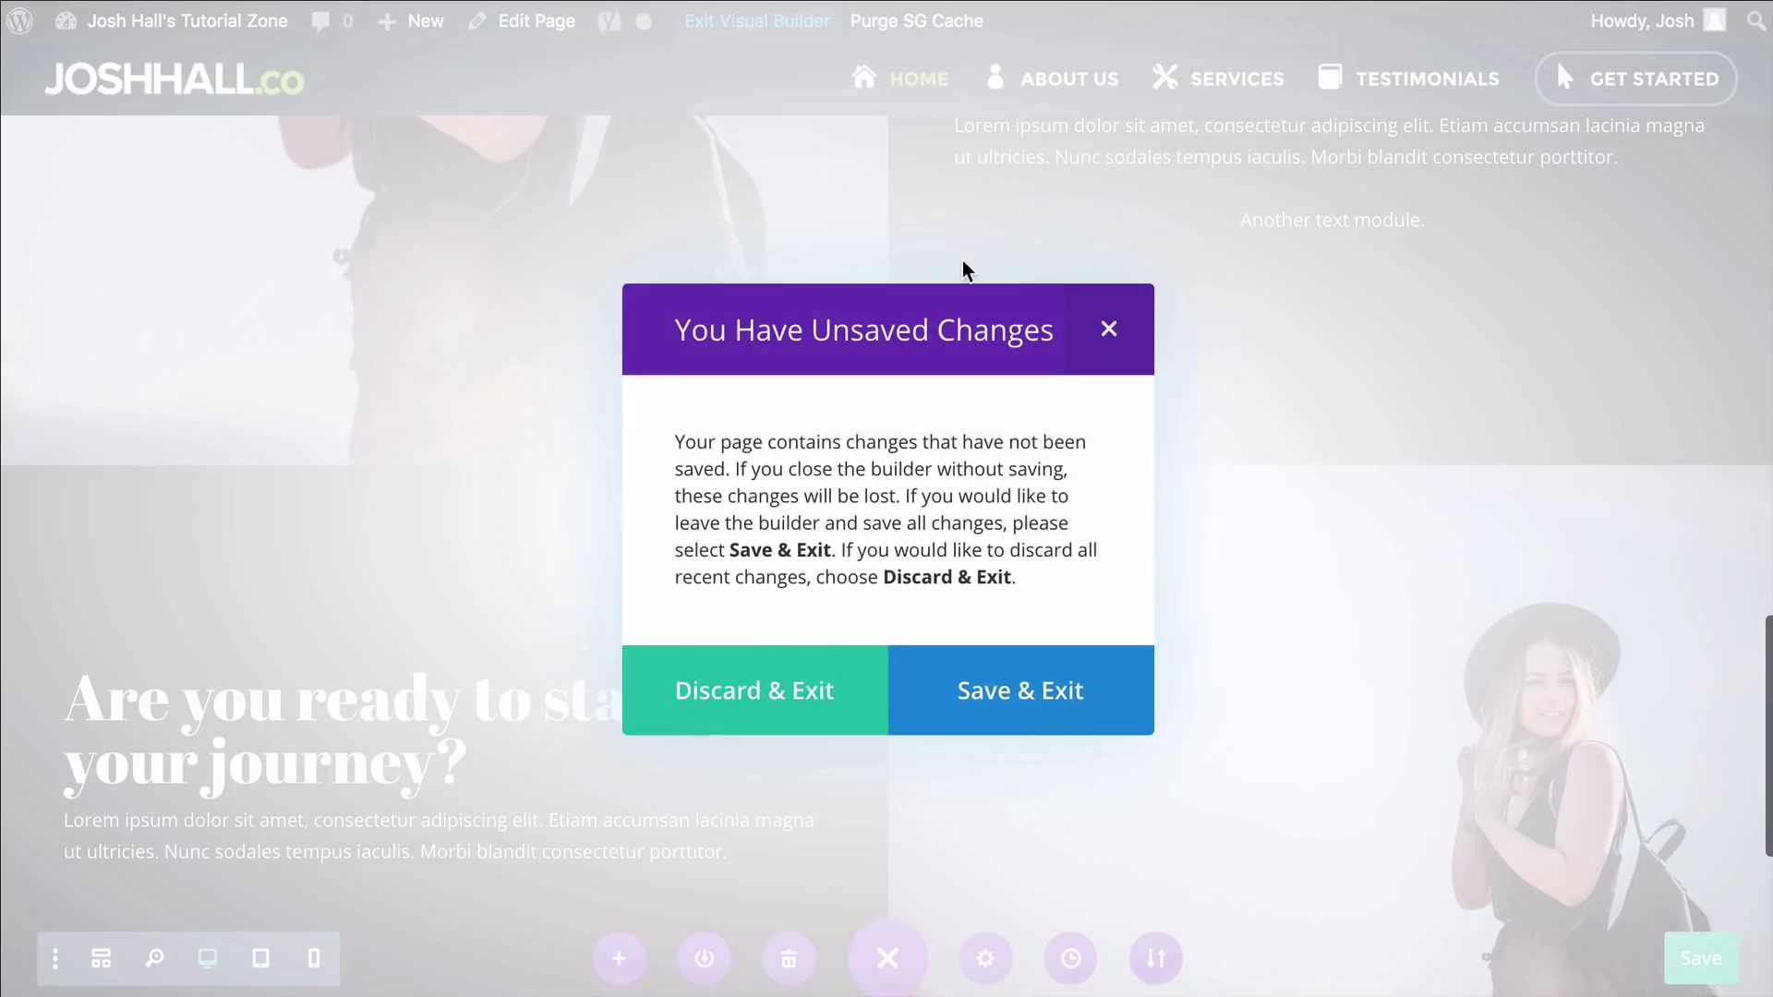
click(1036, 704)
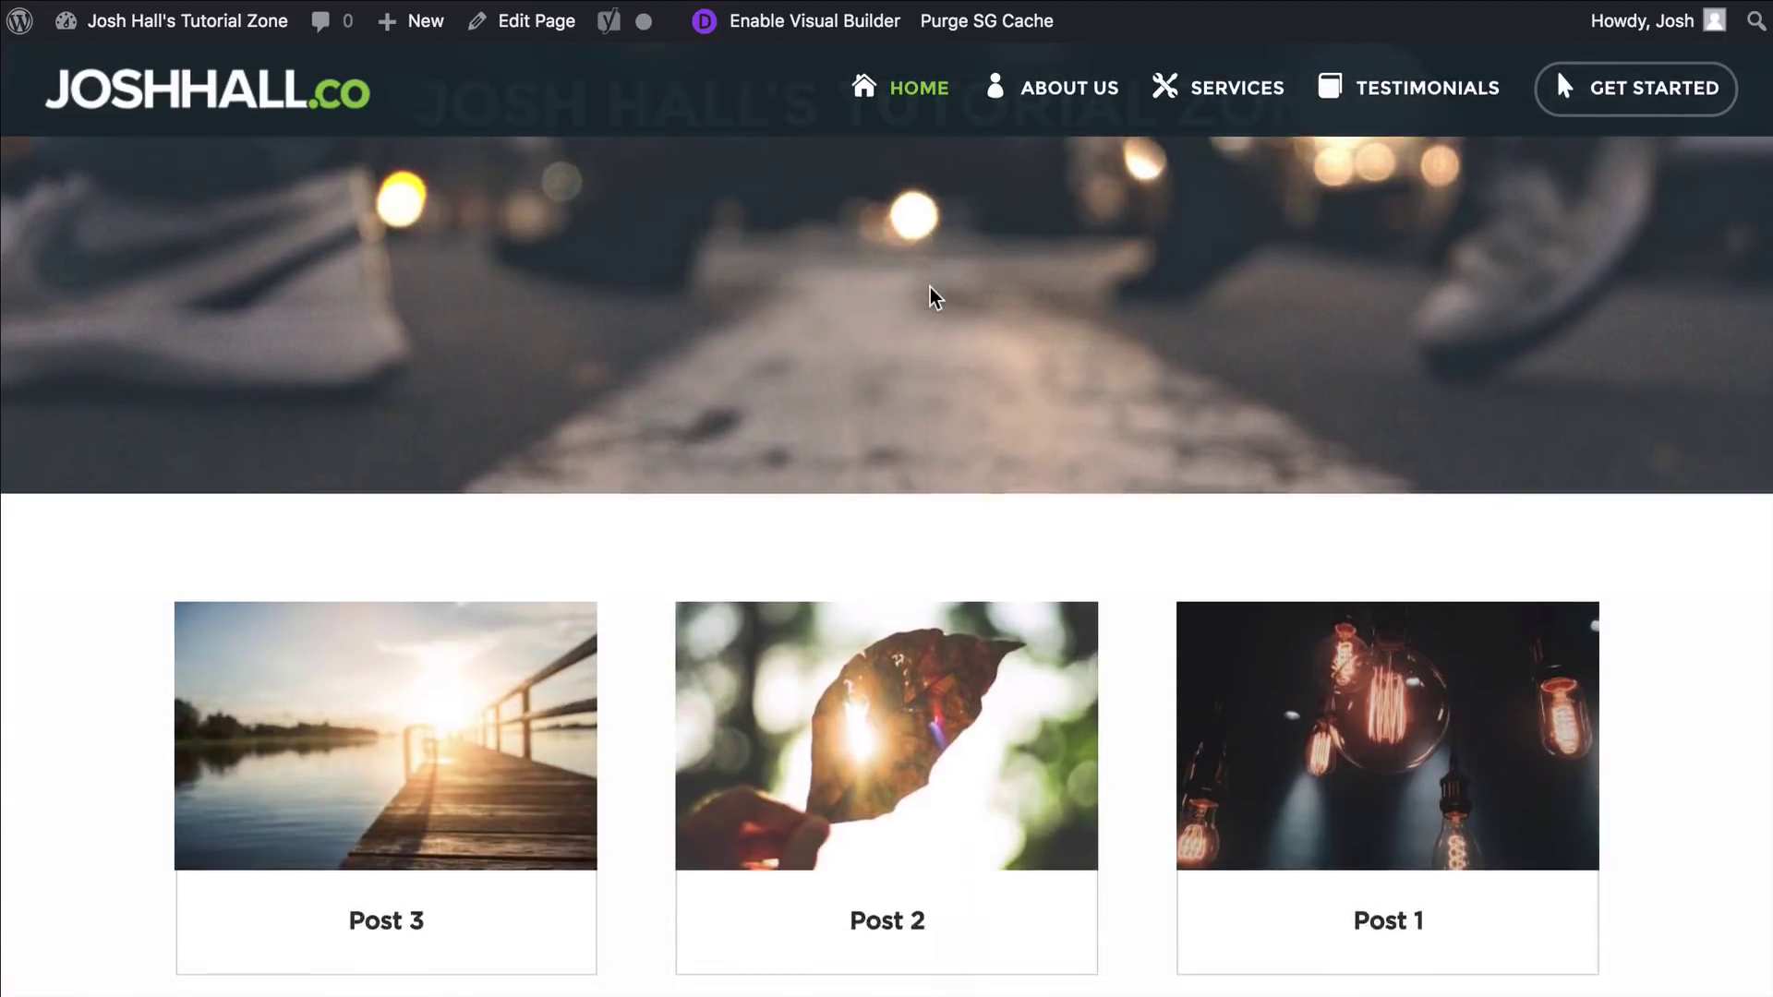
scroll(929, 287, down, 15)
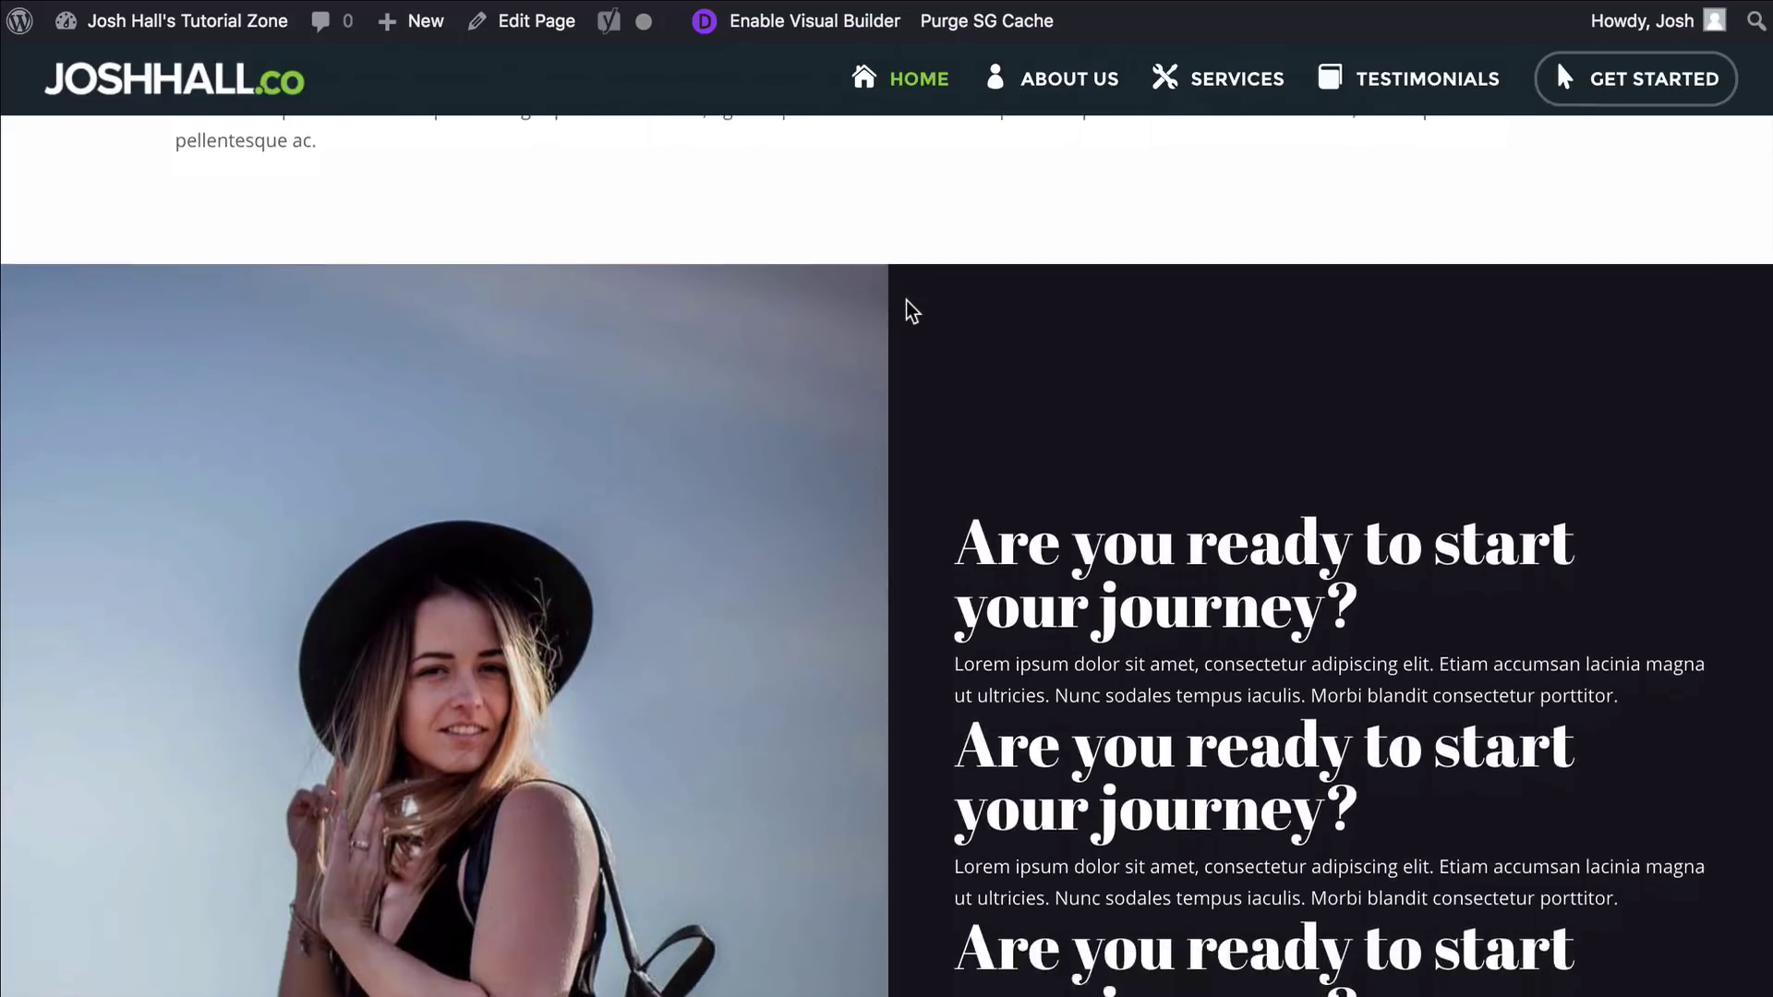
scroll(906, 301, down, 3)
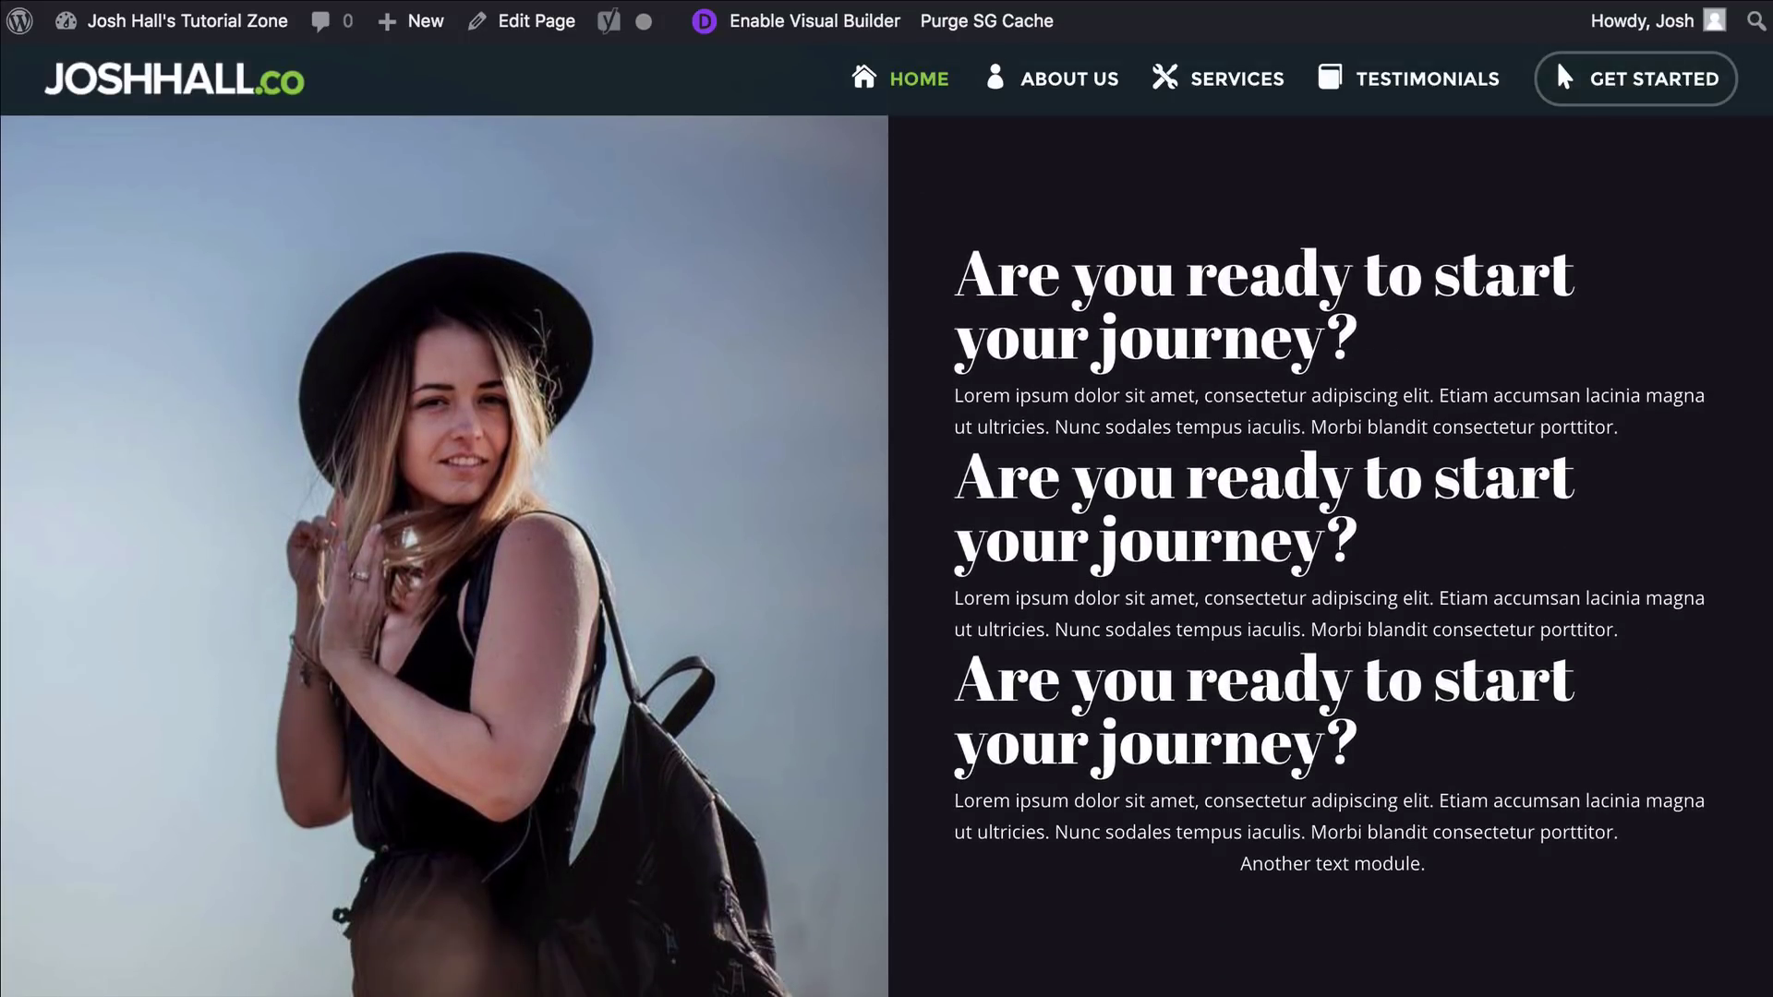
key(super+Tab)
click(1723, 169)
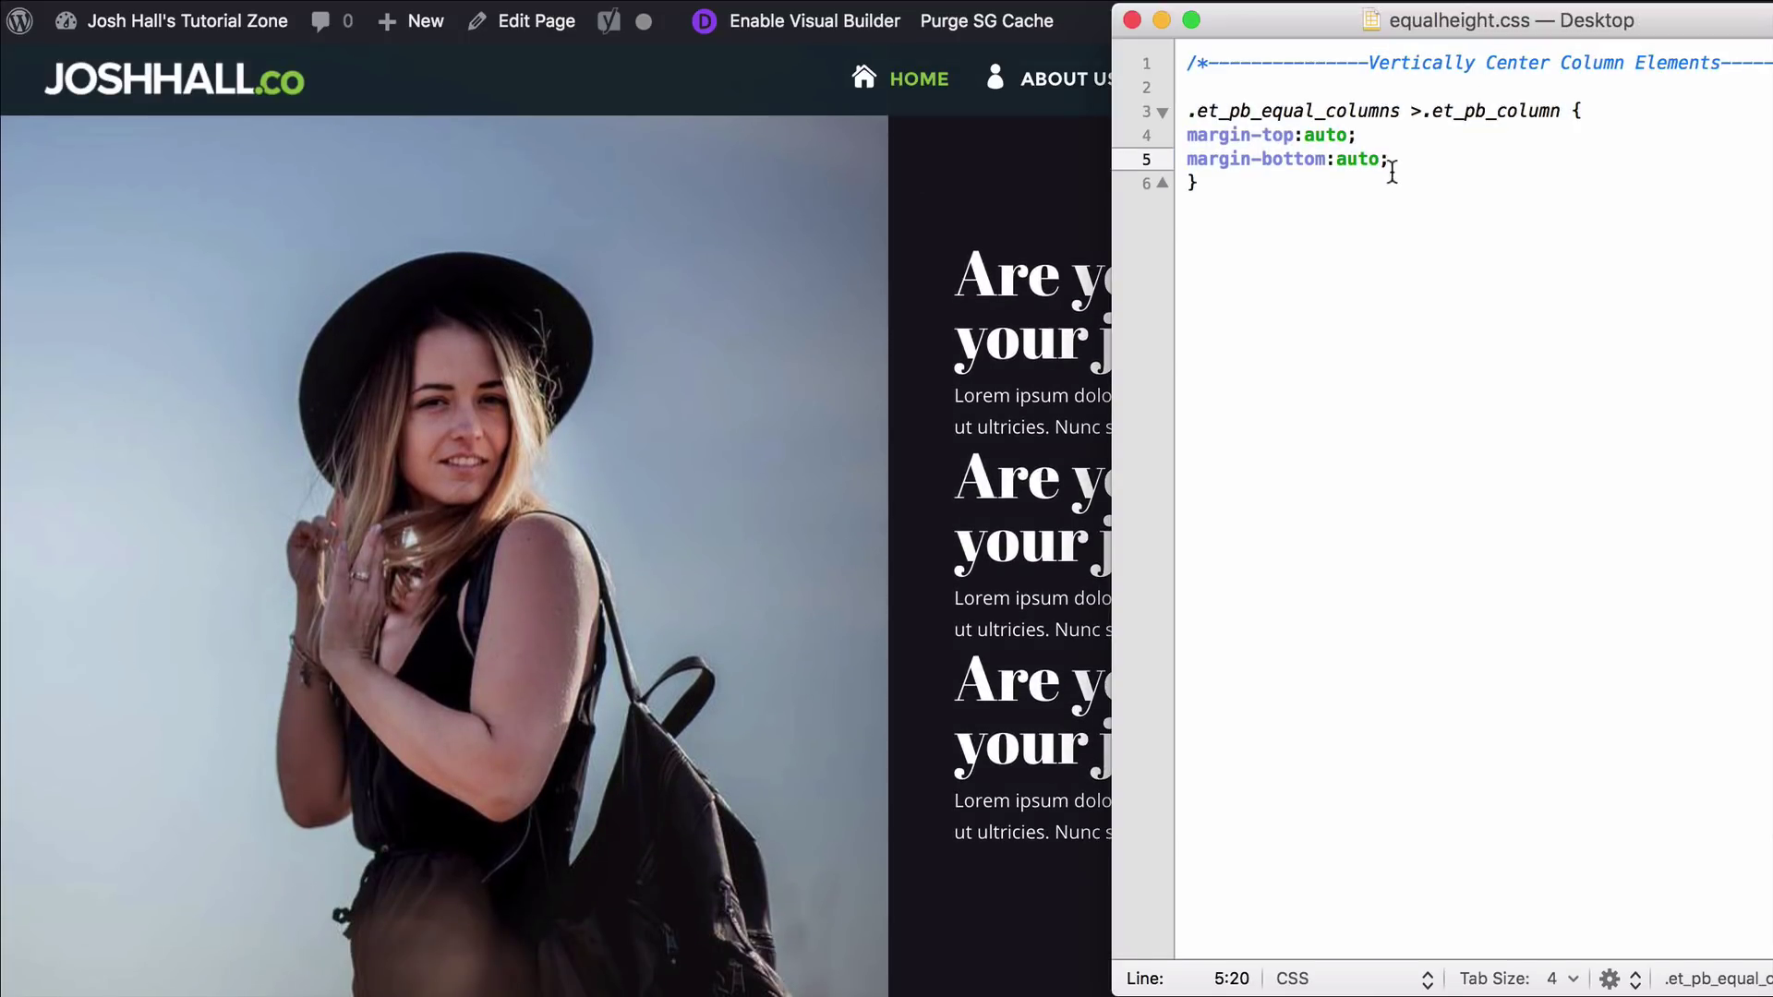
click(1027, 188)
scroll(906, 248, down, 6)
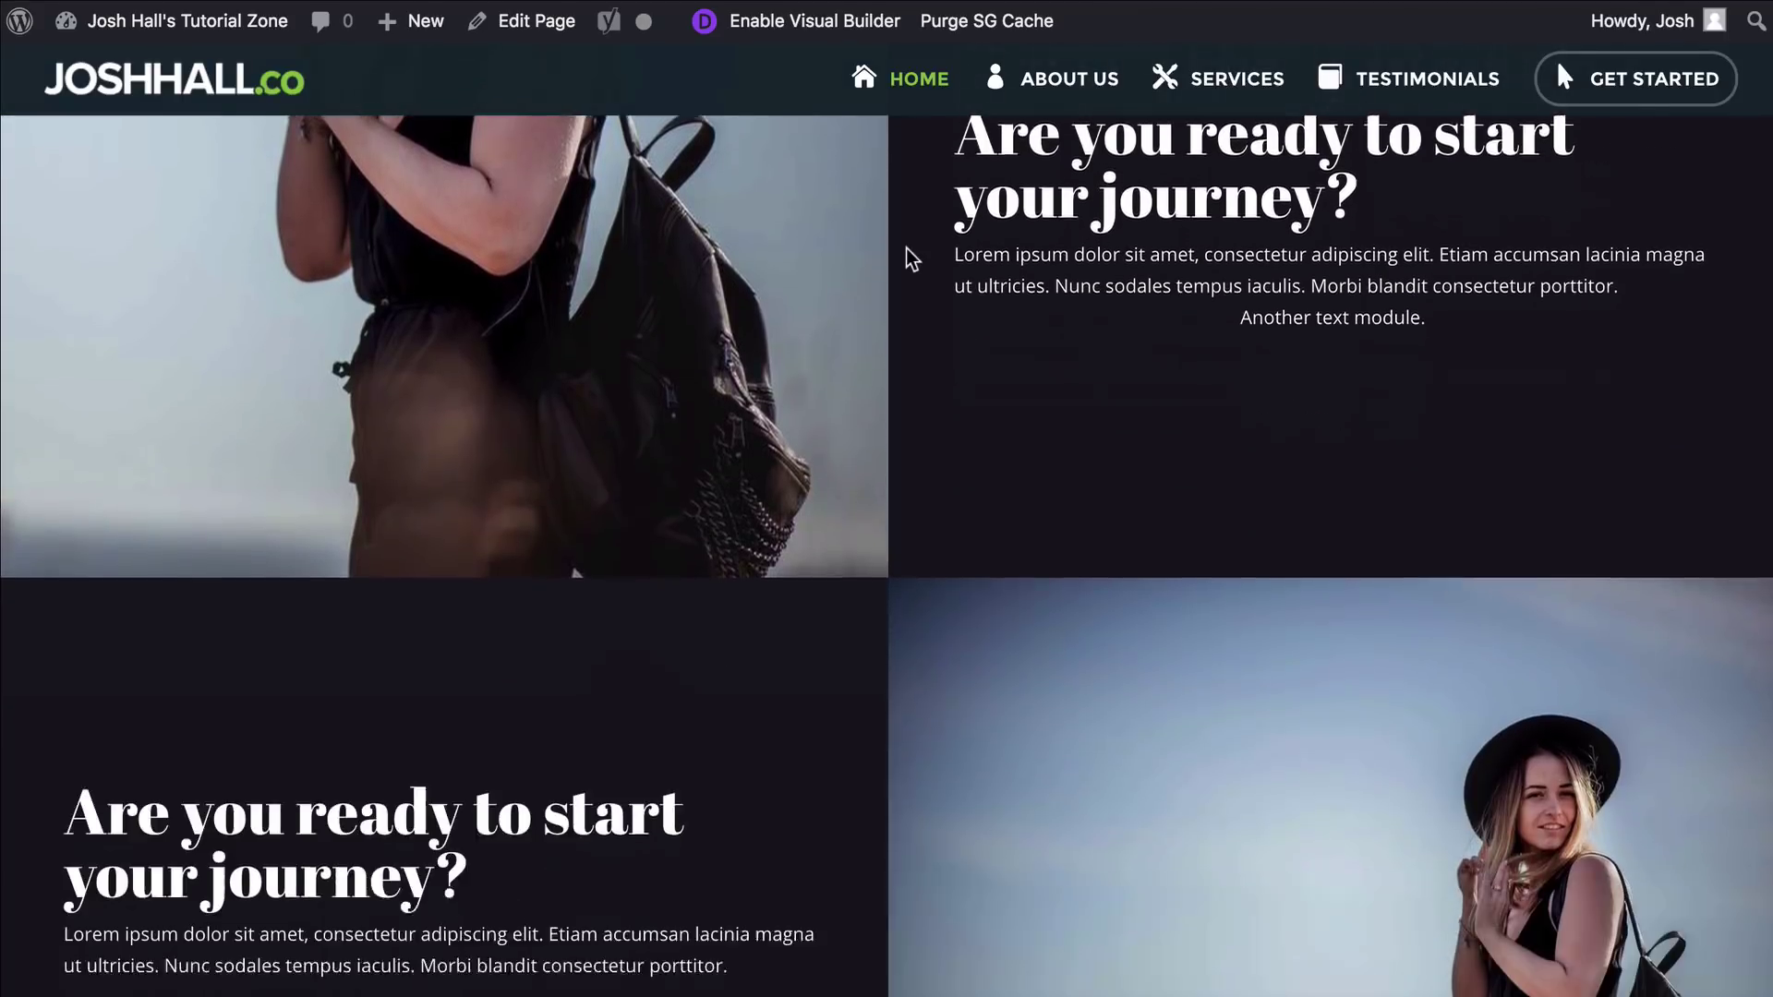
scroll(905, 247, down, 3)
scroll(884, 282, down, 5)
scroll(884, 282, up, 1)
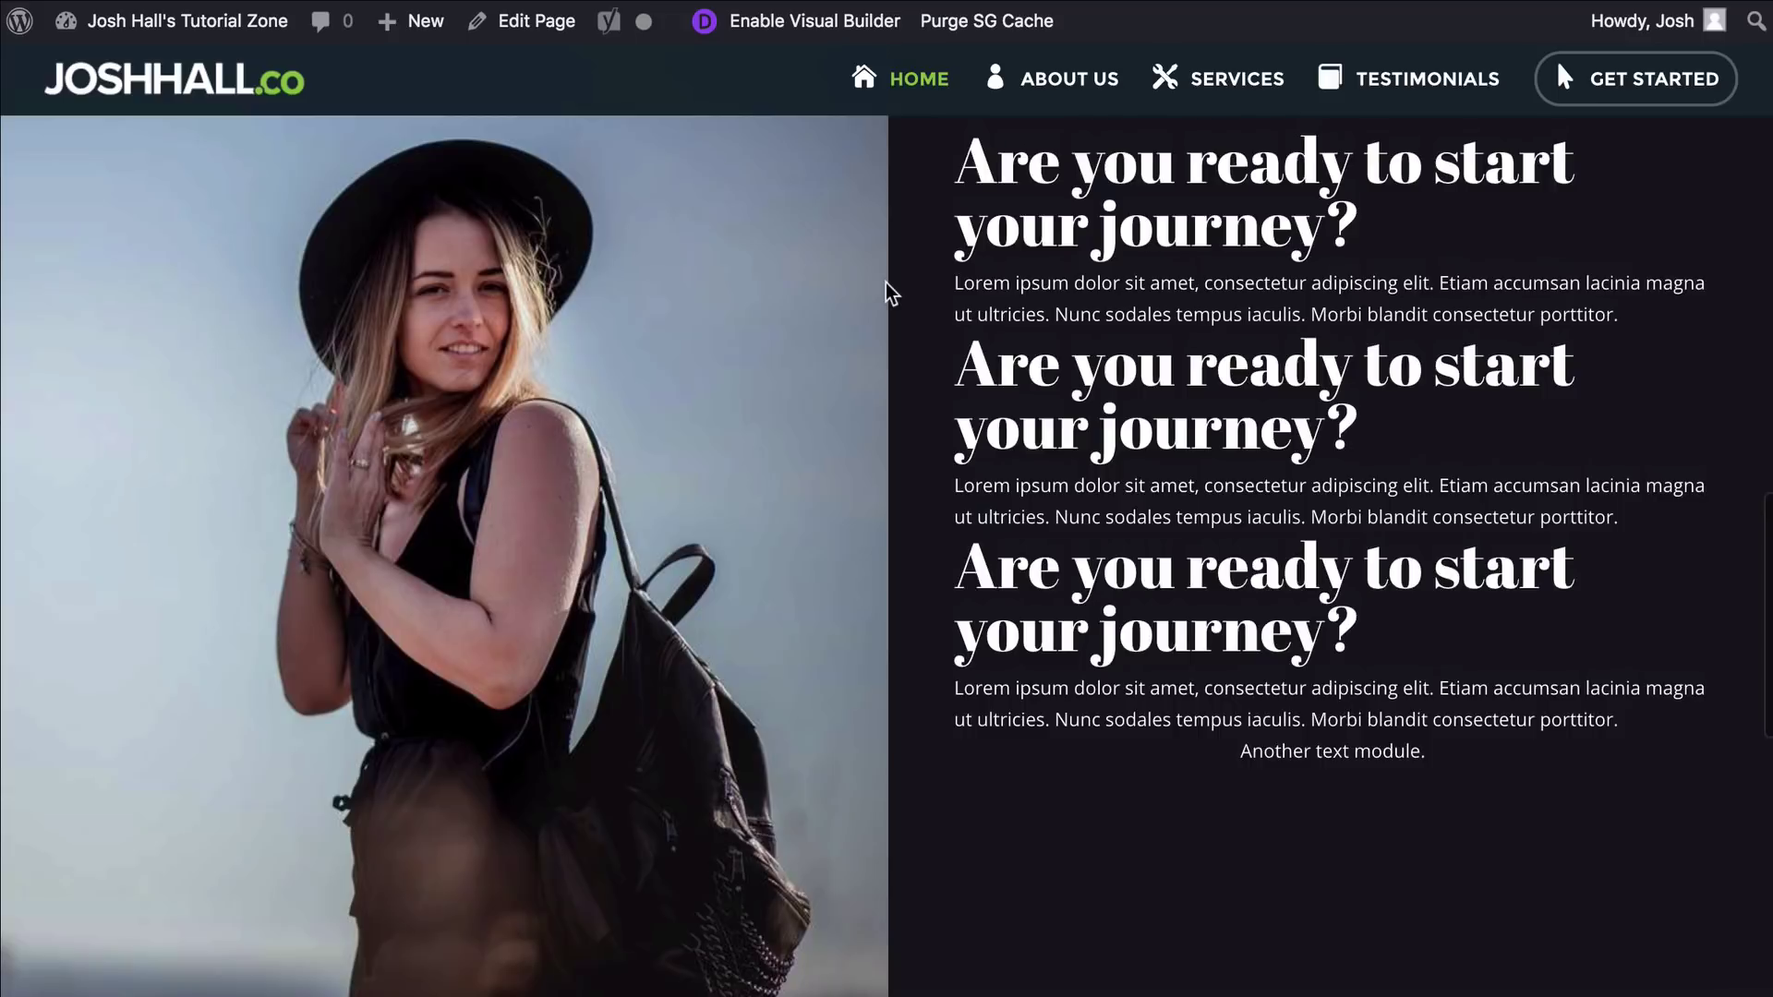
scroll(886, 292, down, 5)
scroll(945, 623, down, 1)
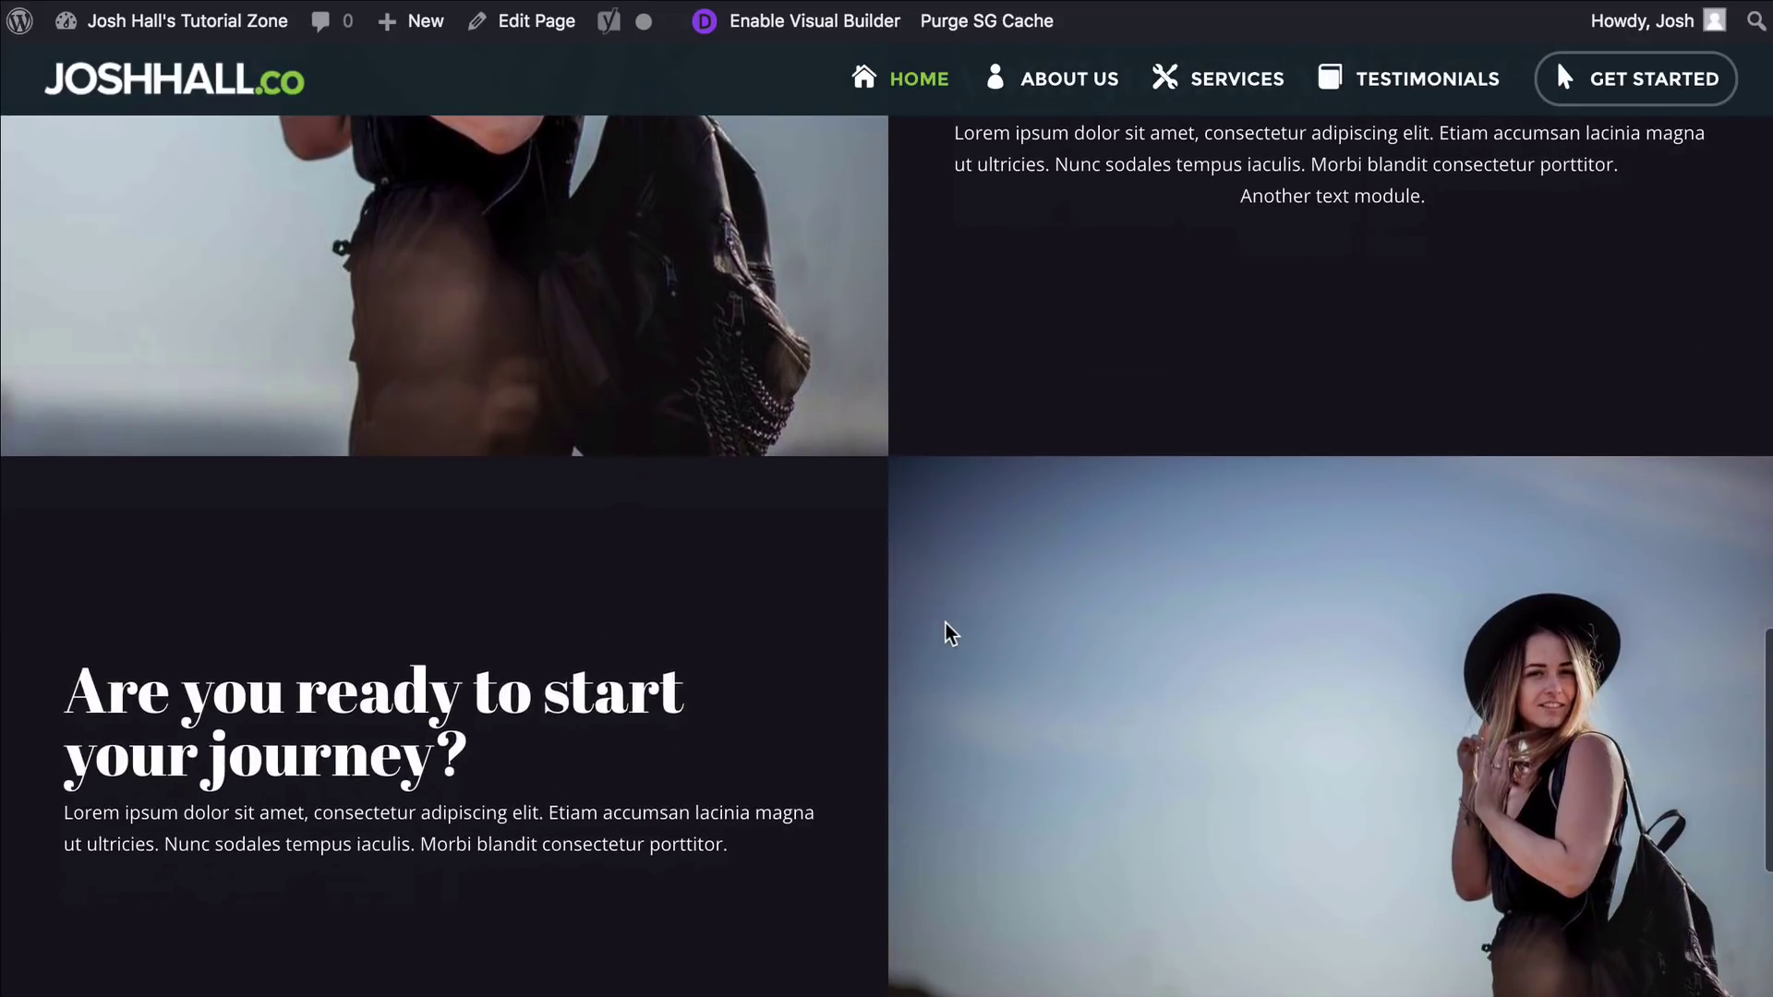
scroll(946, 623, down, 2)
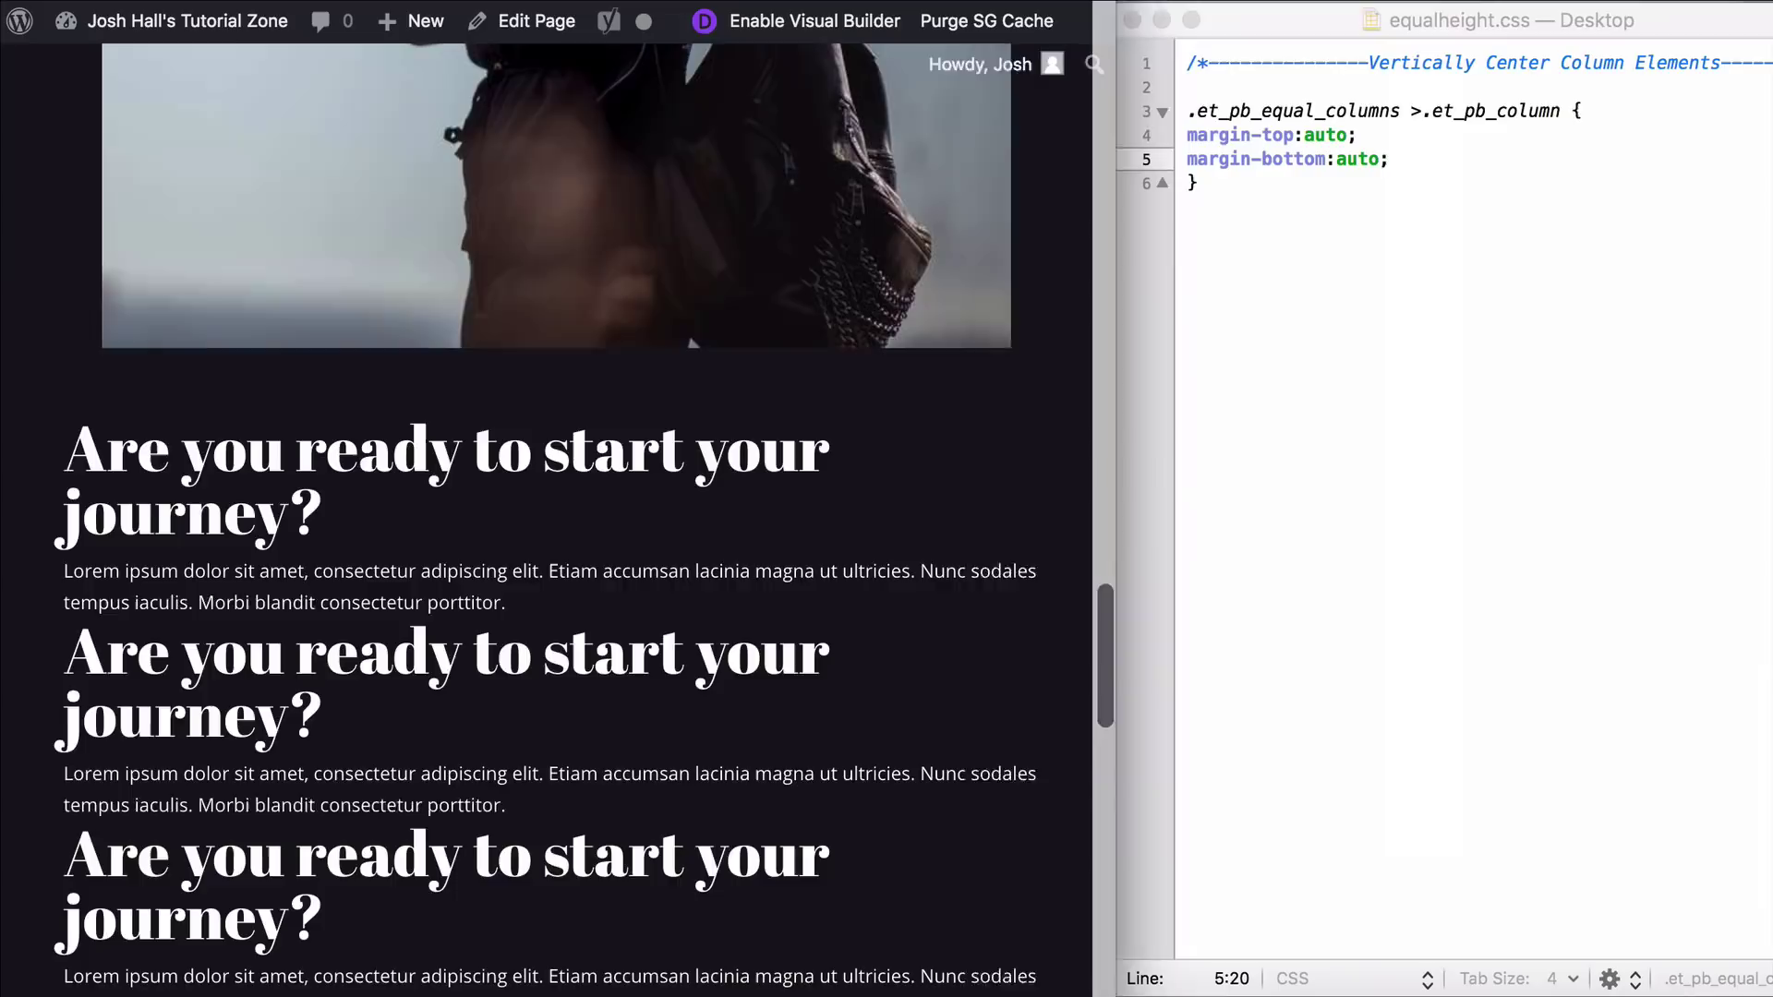
drag(1092, 499, 1772, 499)
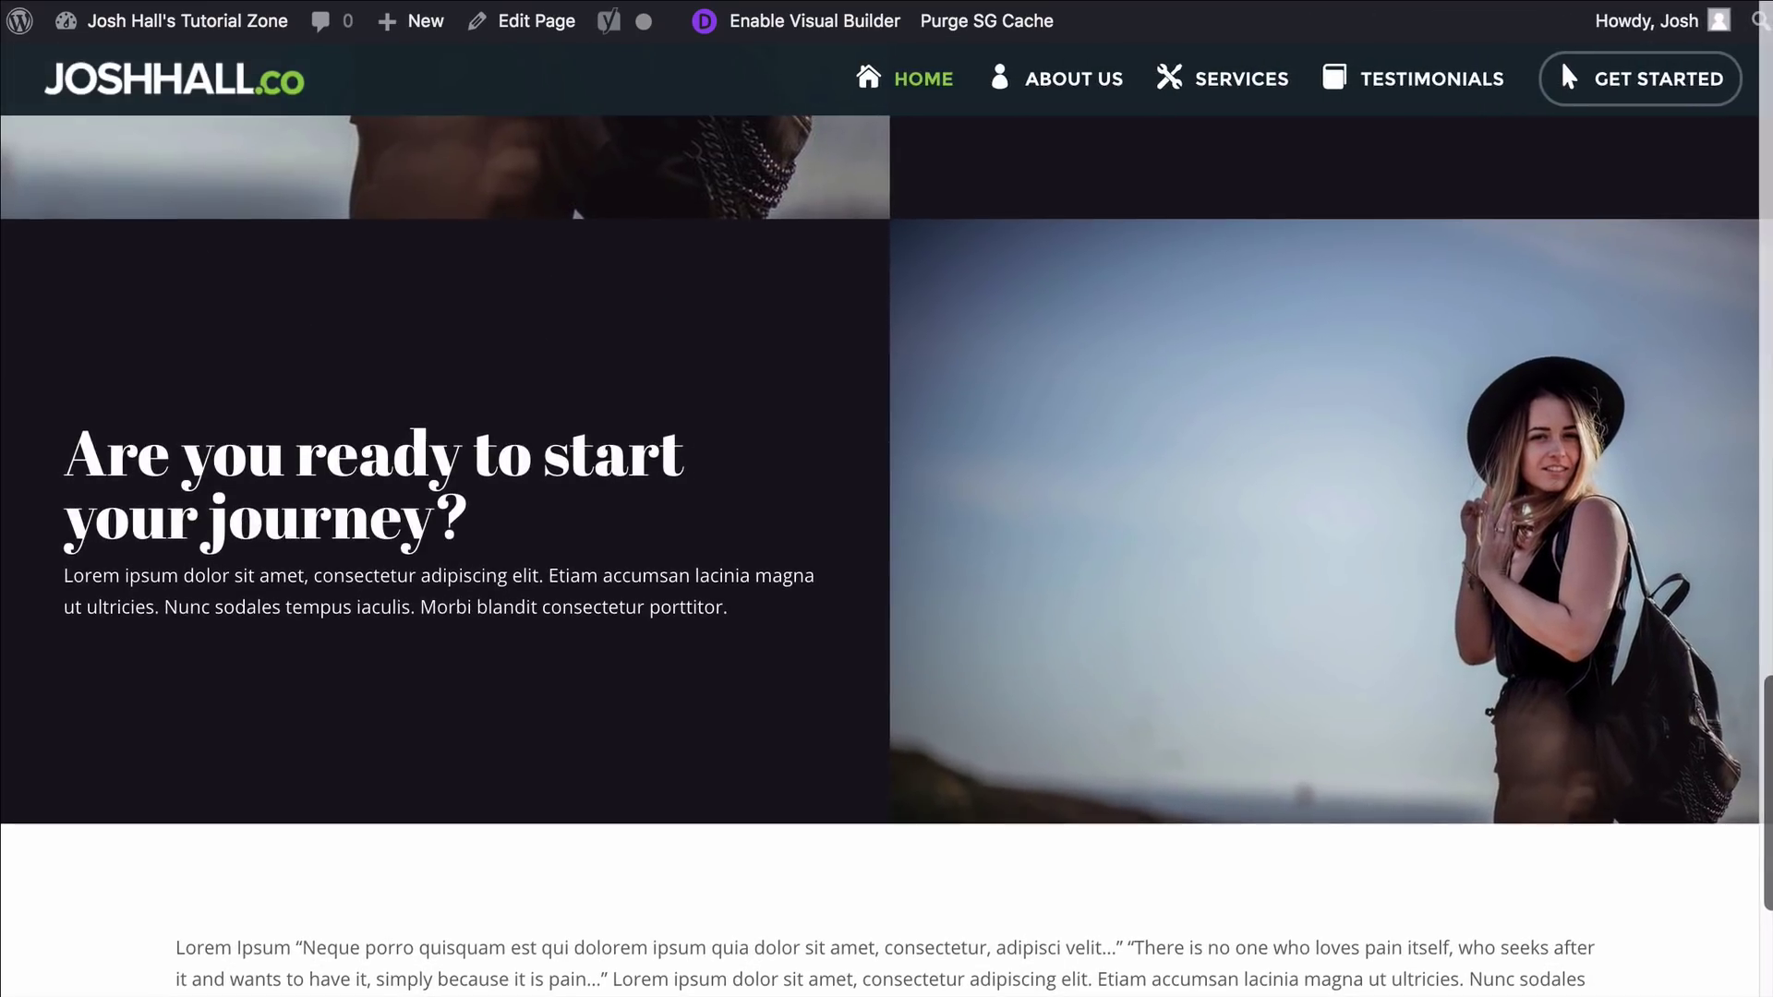
scroll(801, 332, up, 8)
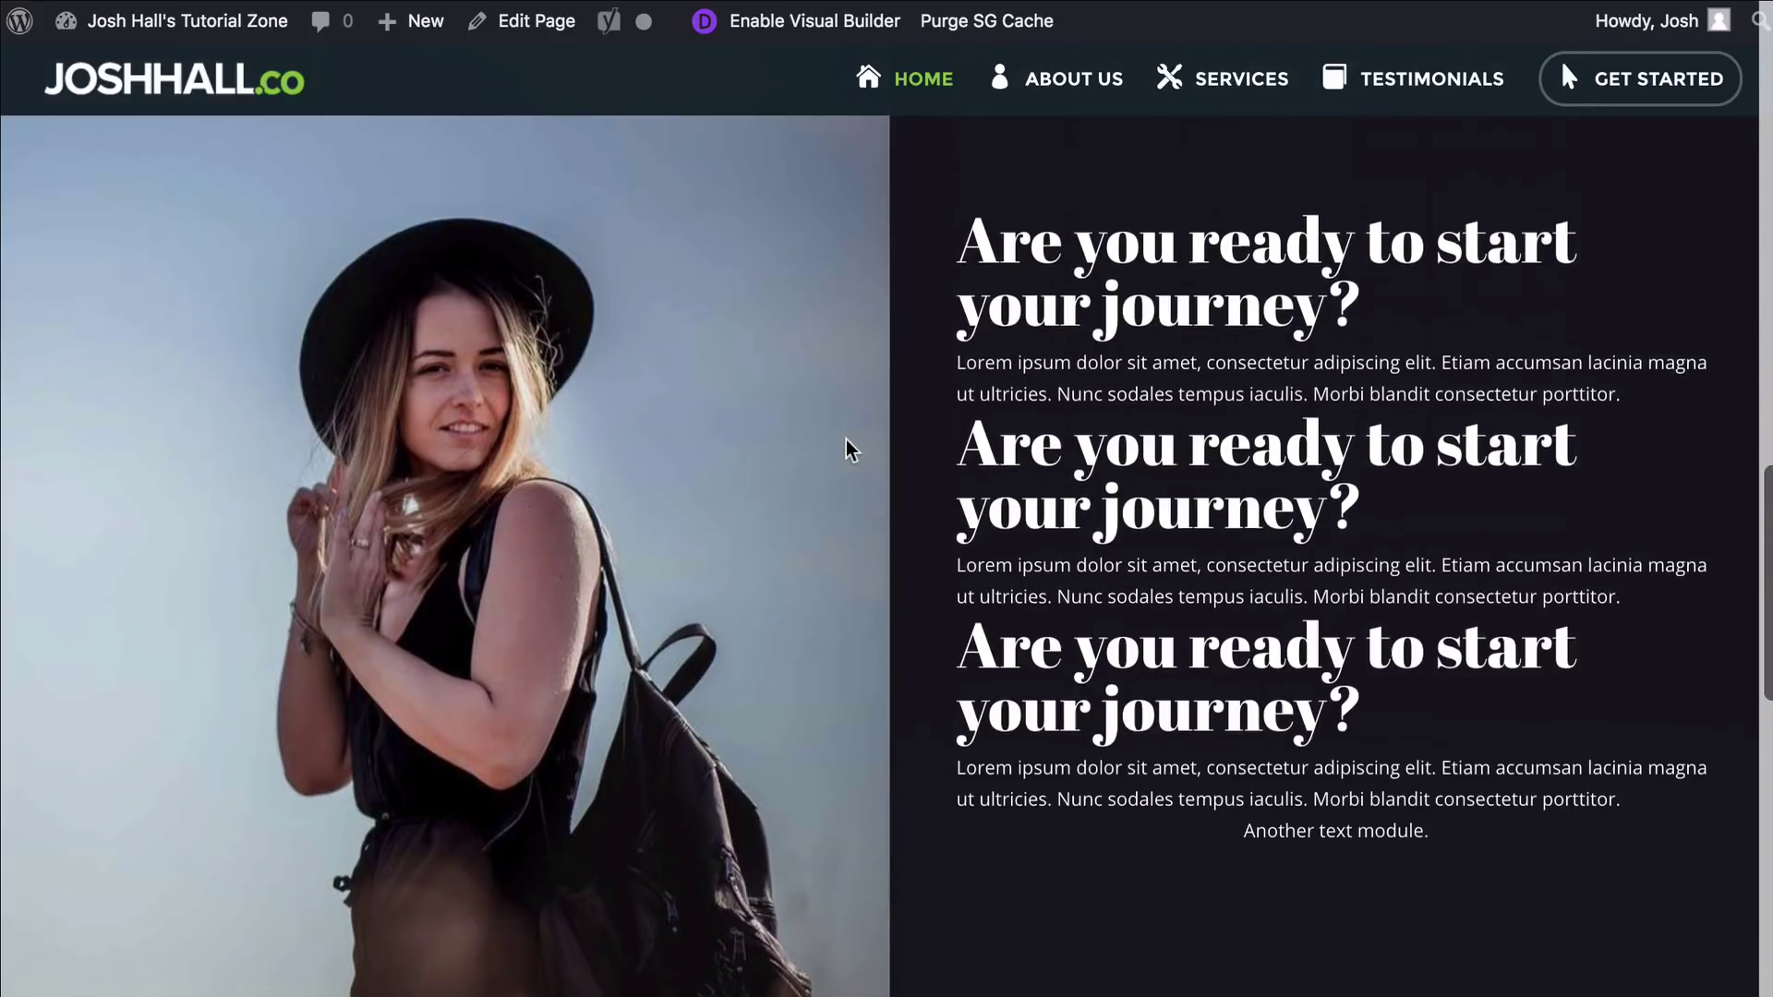
scroll(962, 412, down, 1)
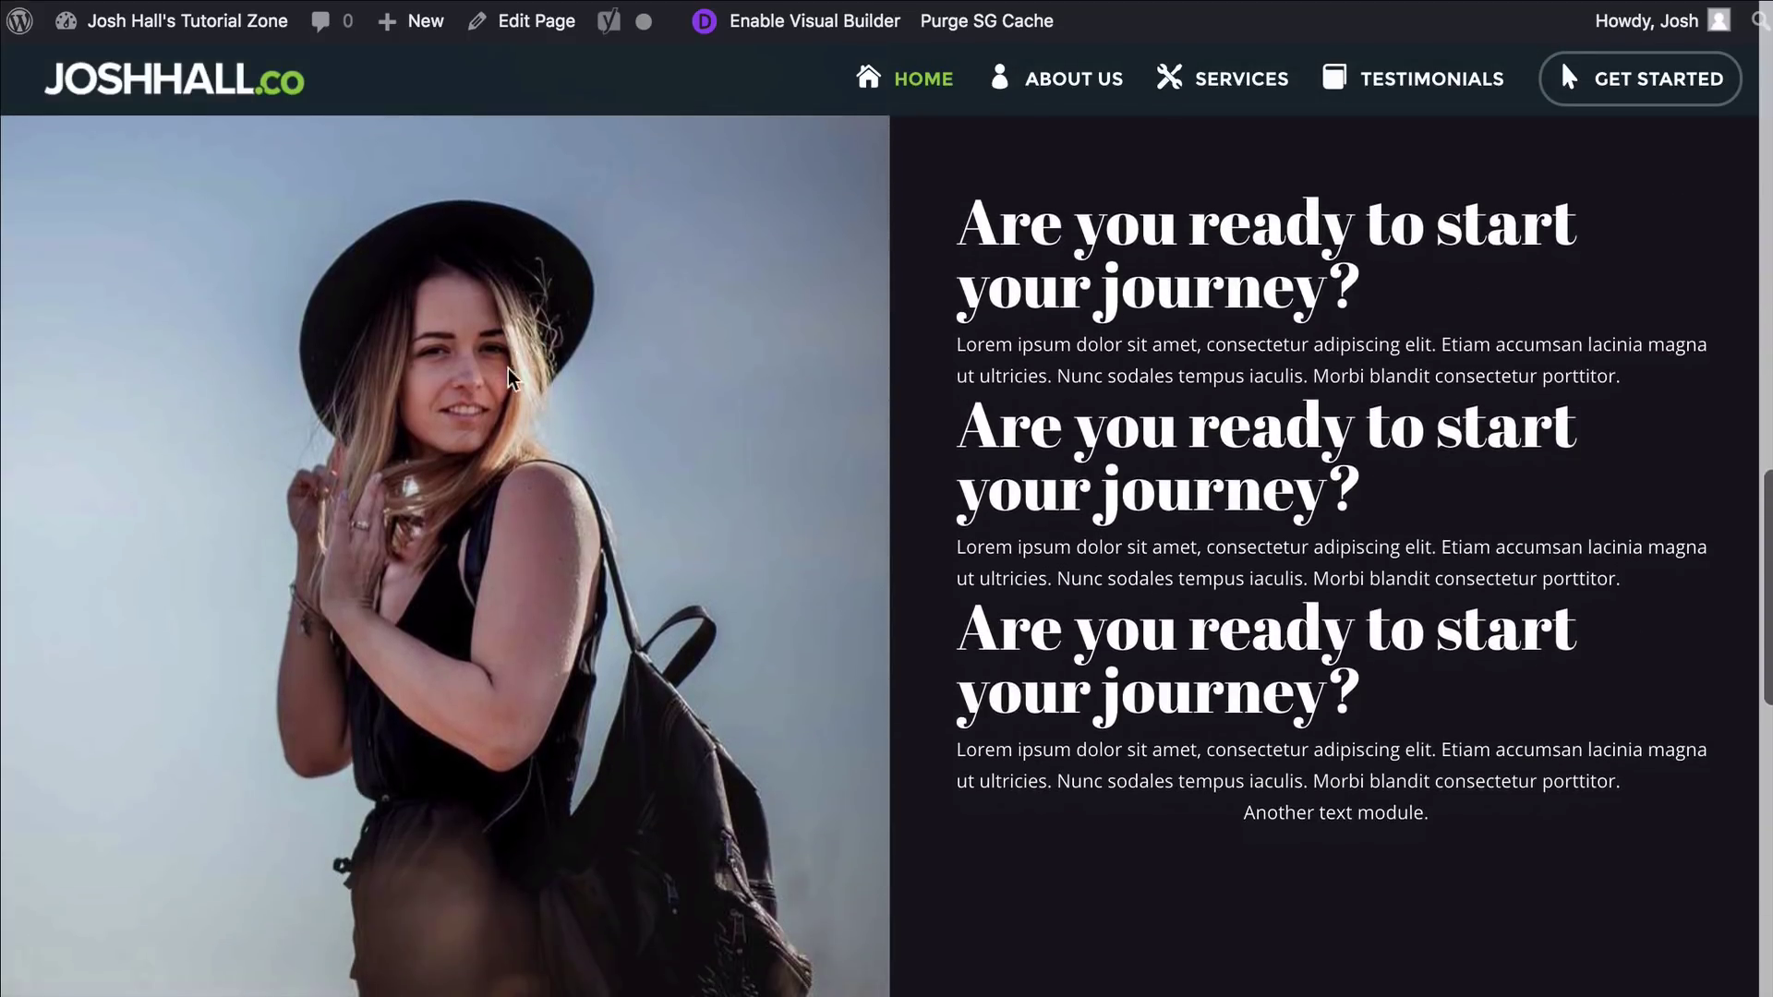
scroll(1338, 311, down, 8)
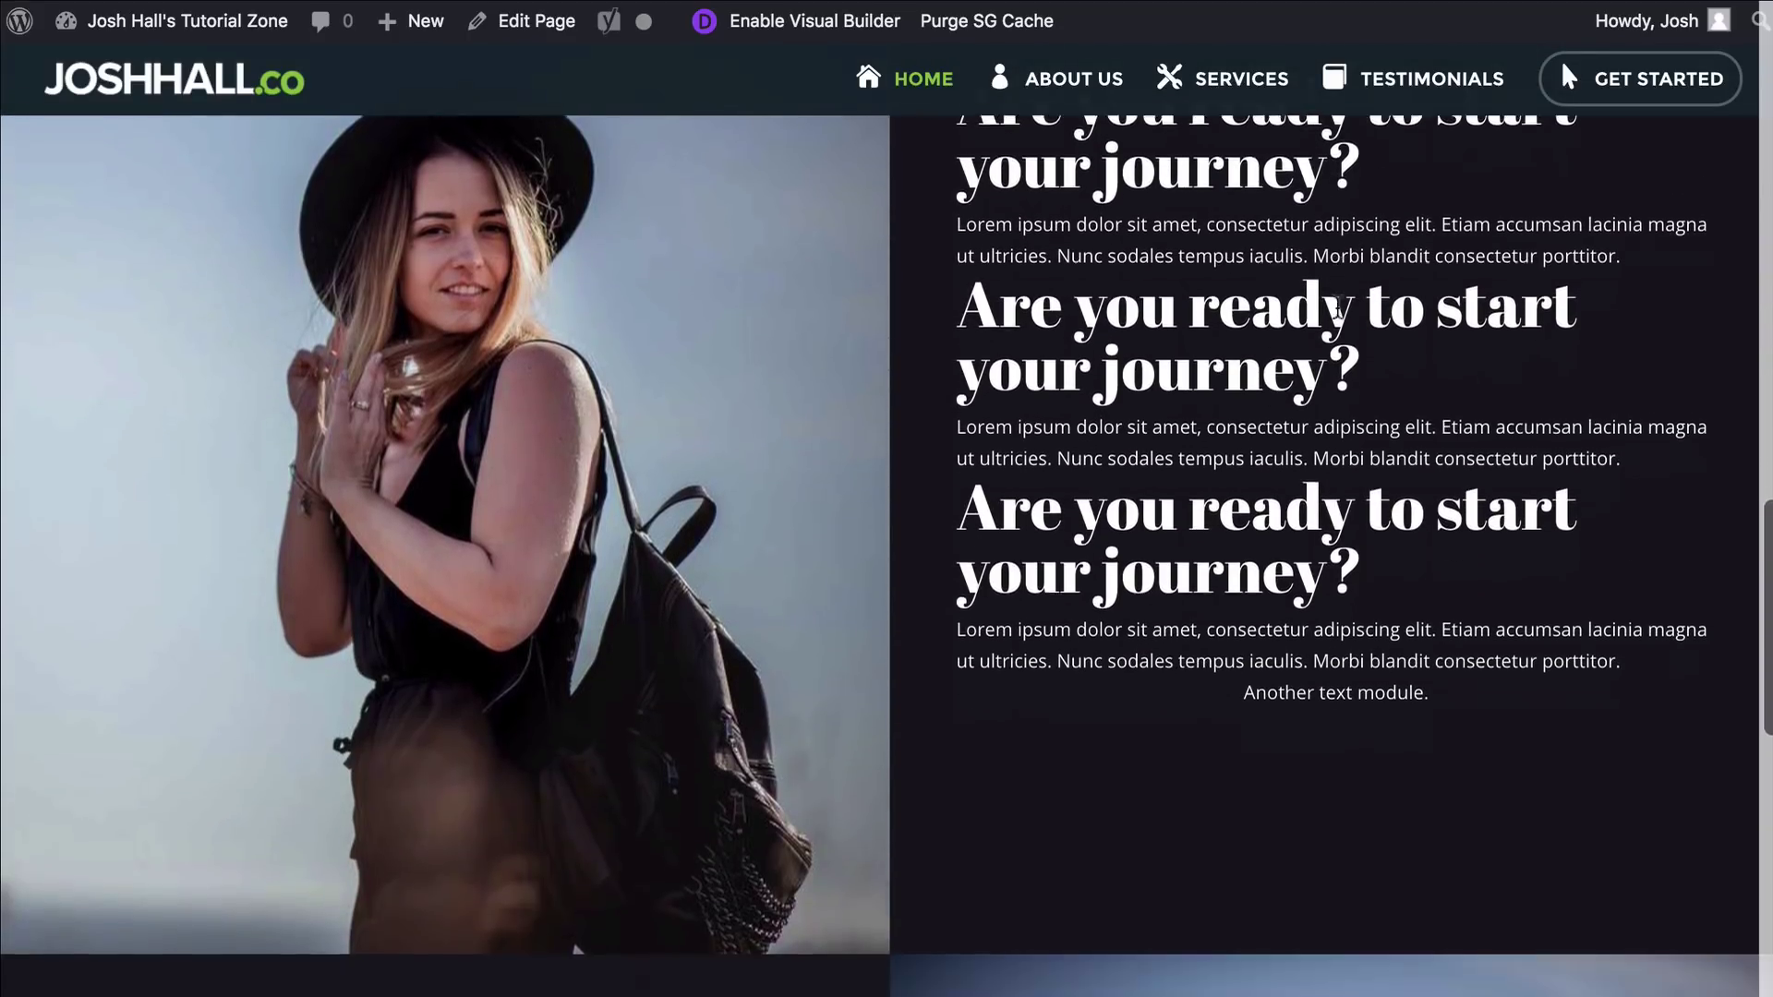
scroll(864, 249, down, 1)
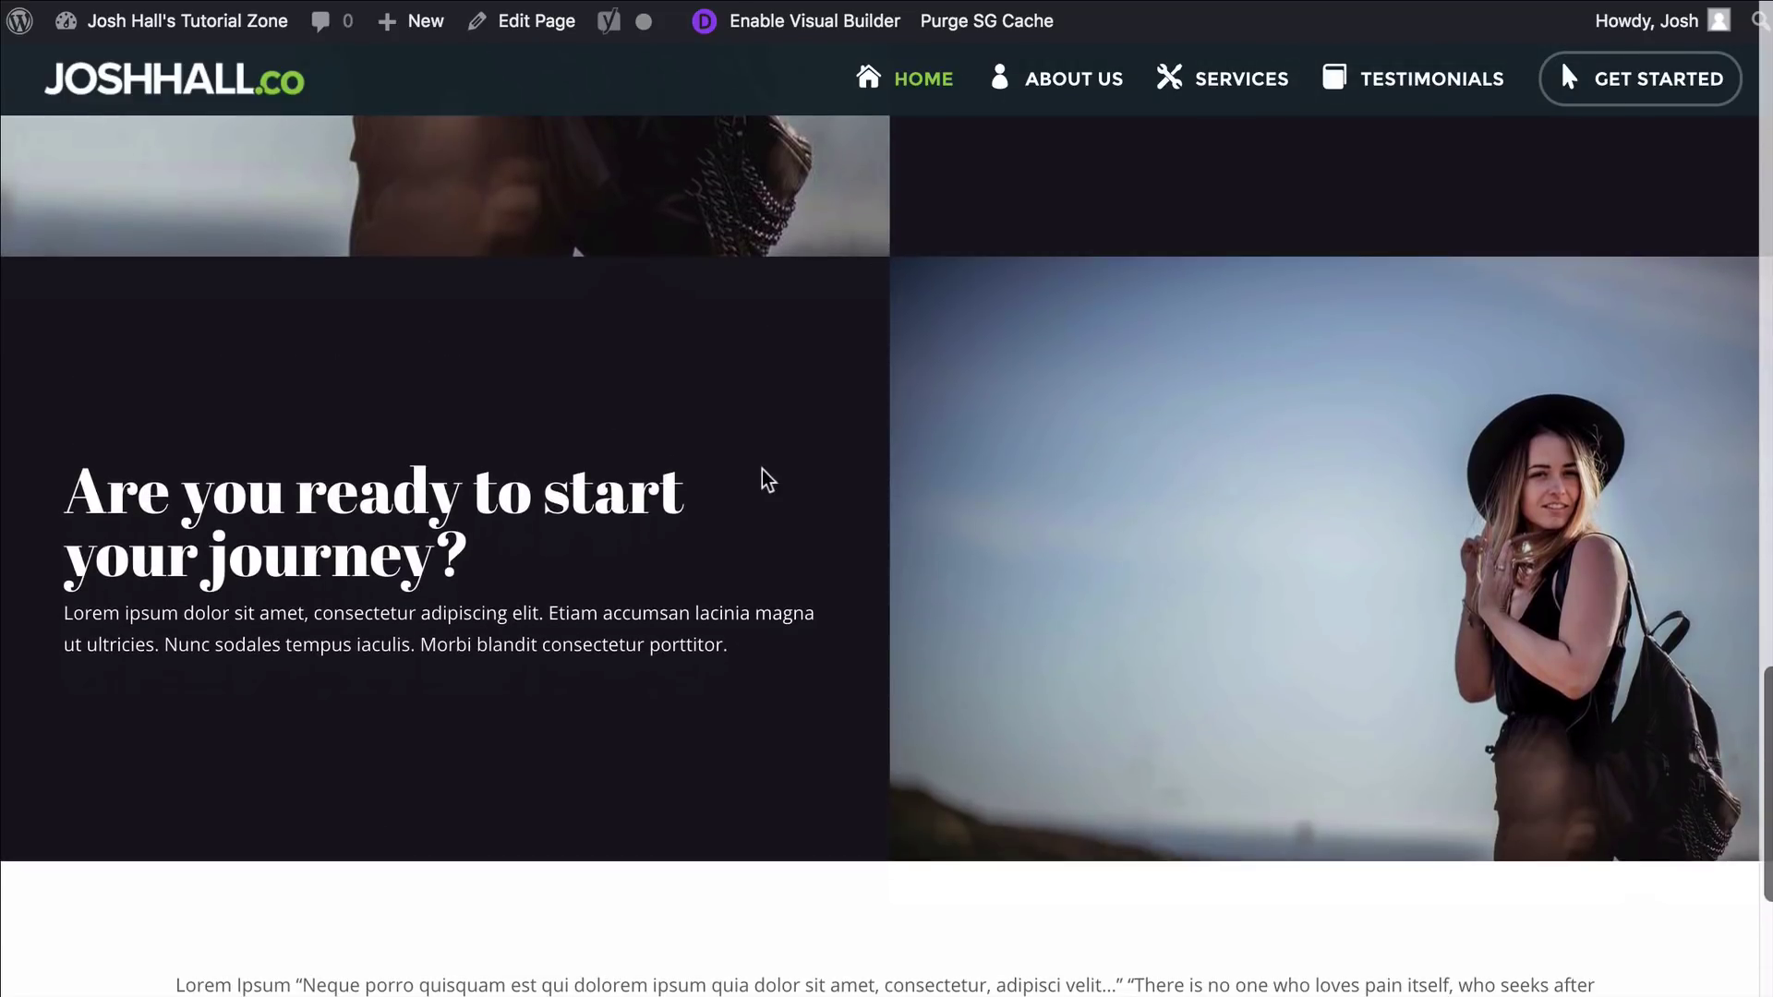
scroll(901, 432, up, 6)
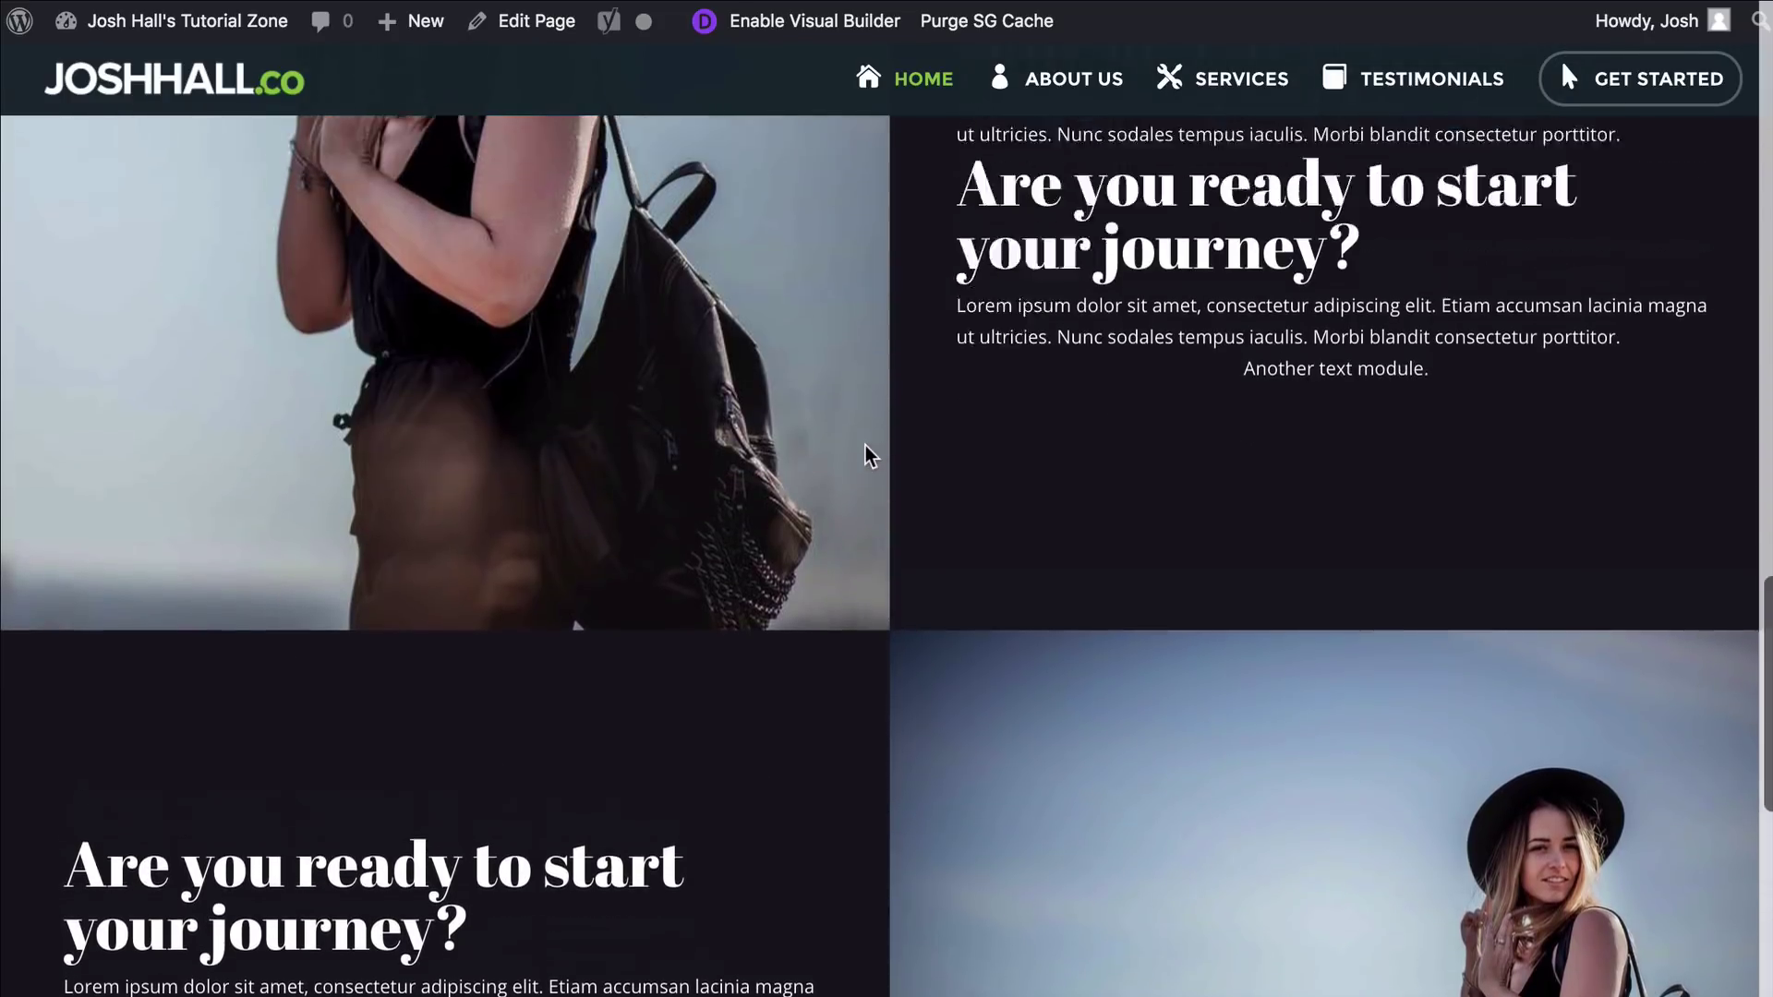
scroll(898, 418, up, 4)
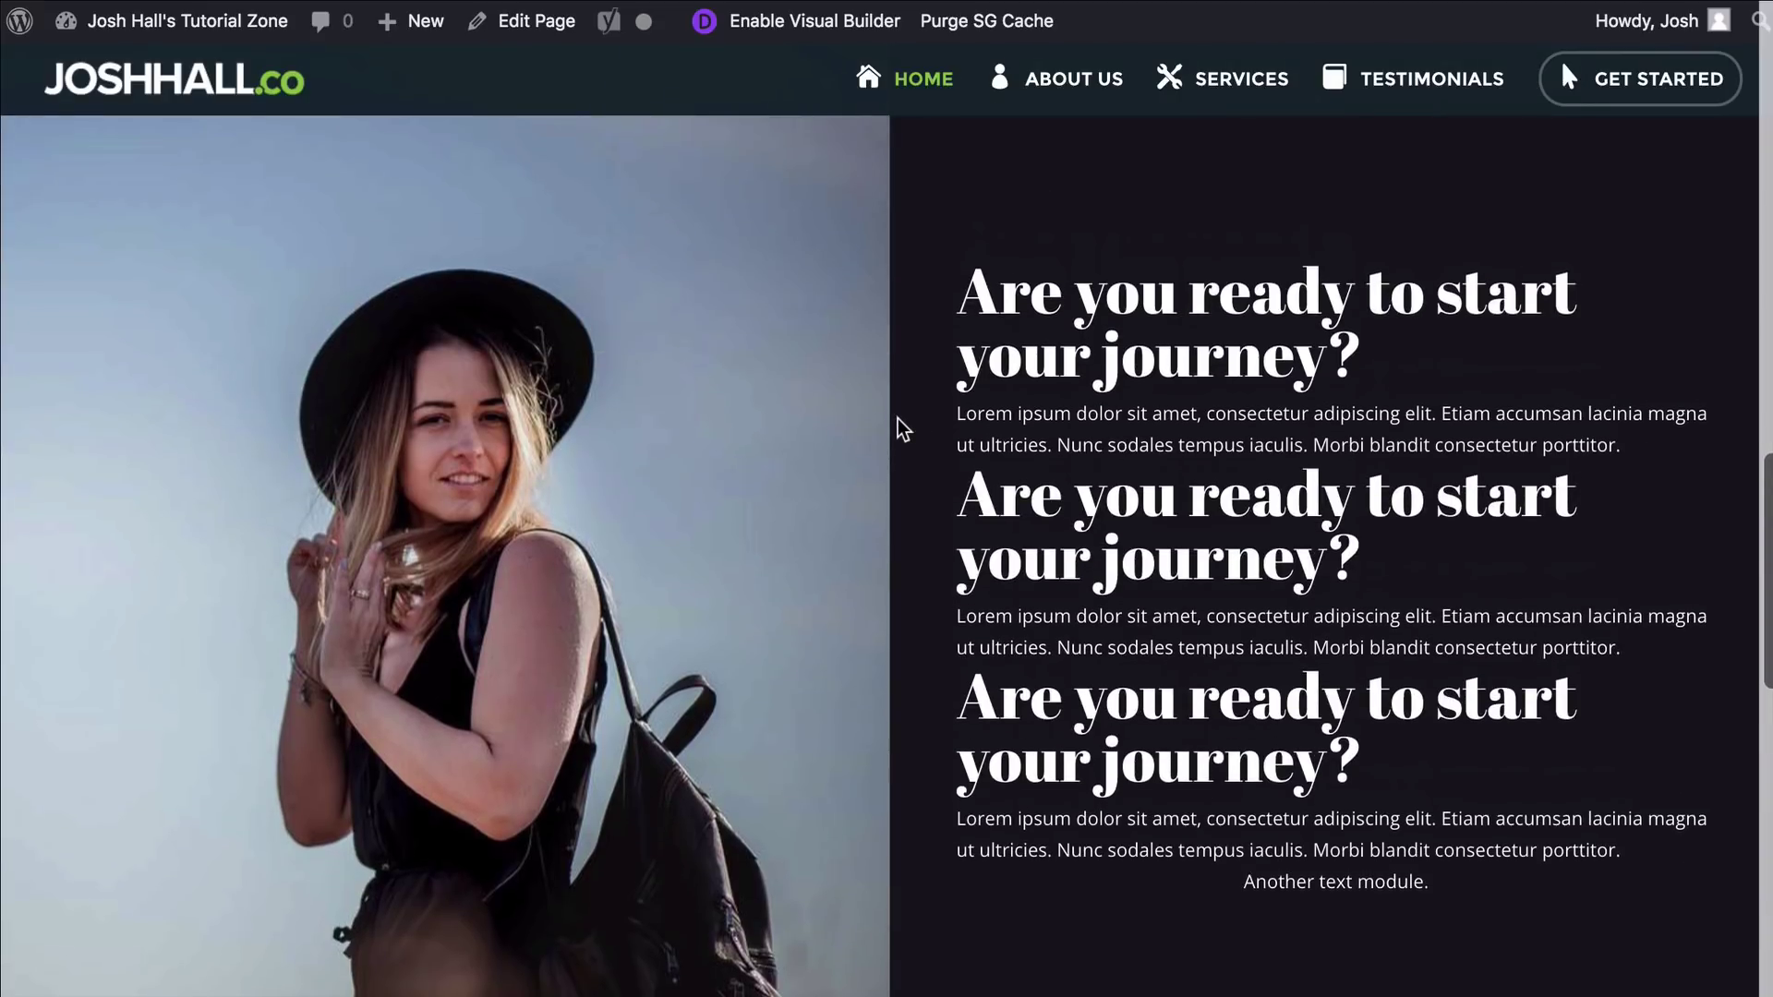